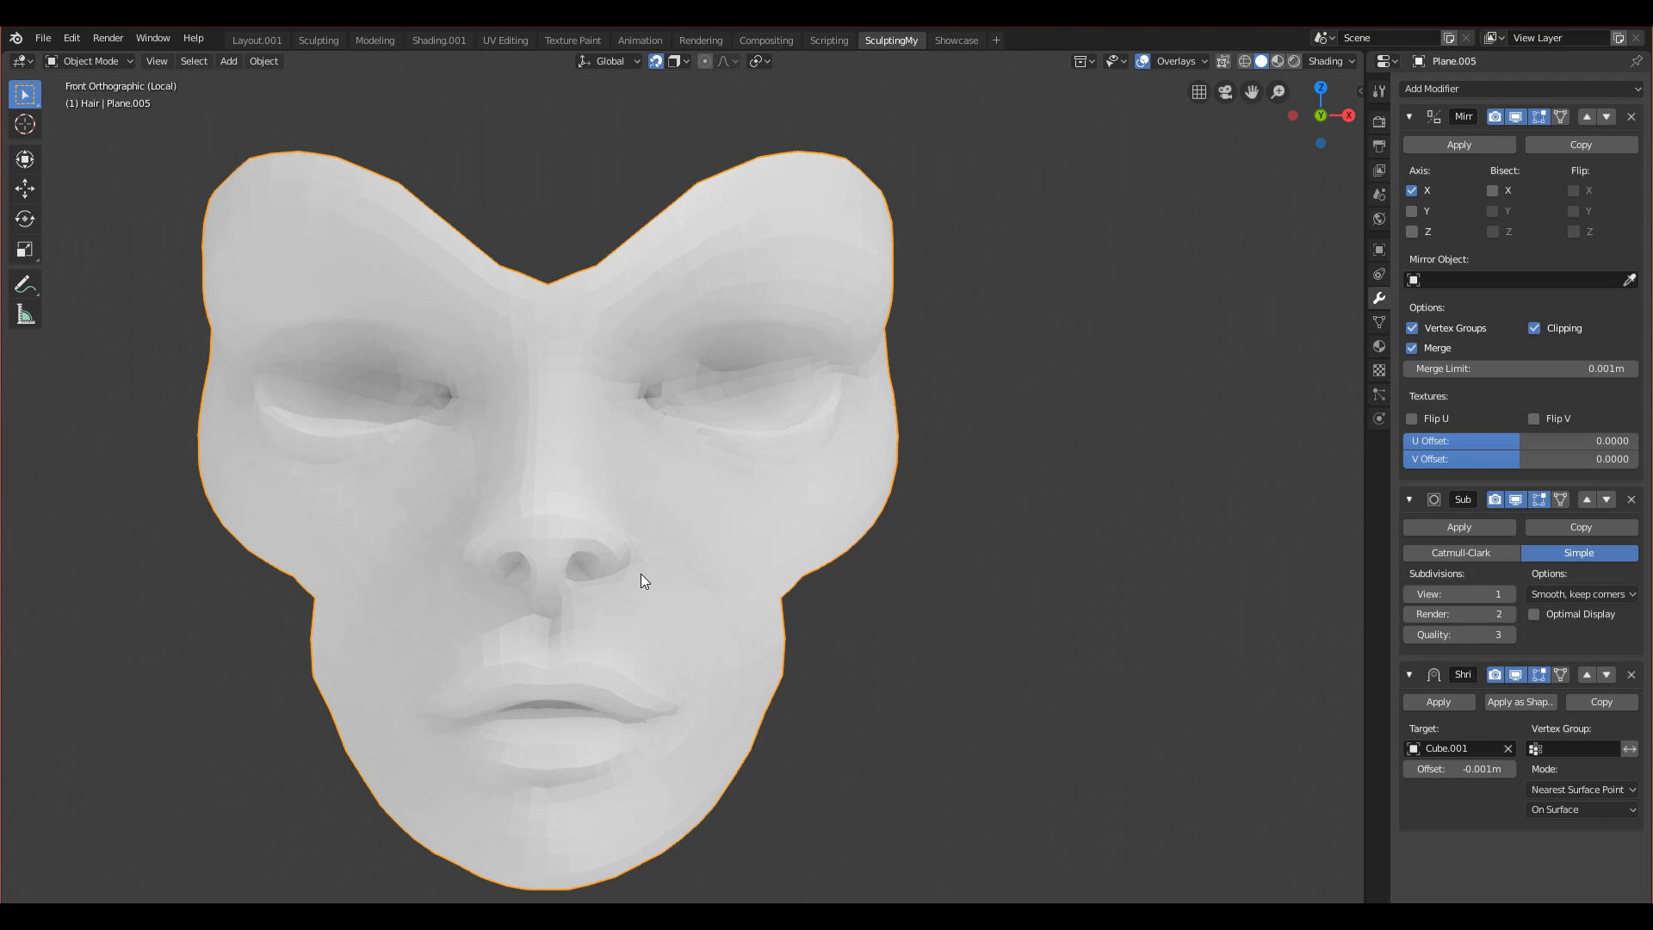
Step: Examine how the retopology face mesh covers the head from the side, back and front
middle_click_drag(668, 579, 550, 684)
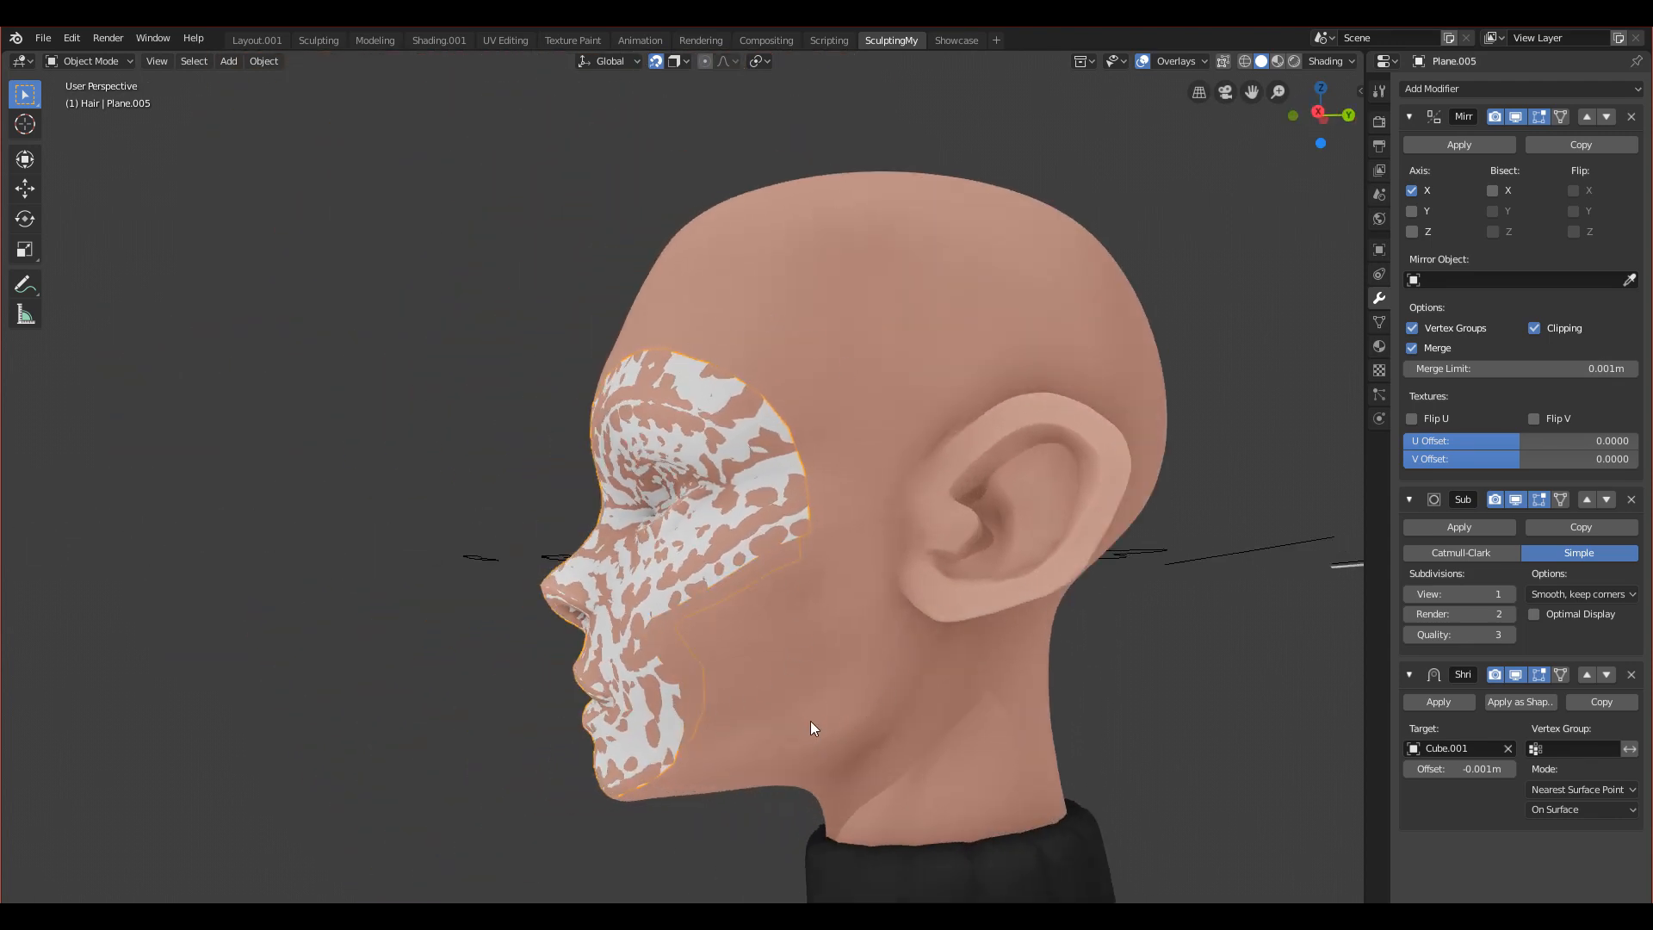
scroll(811, 728, "up", 2)
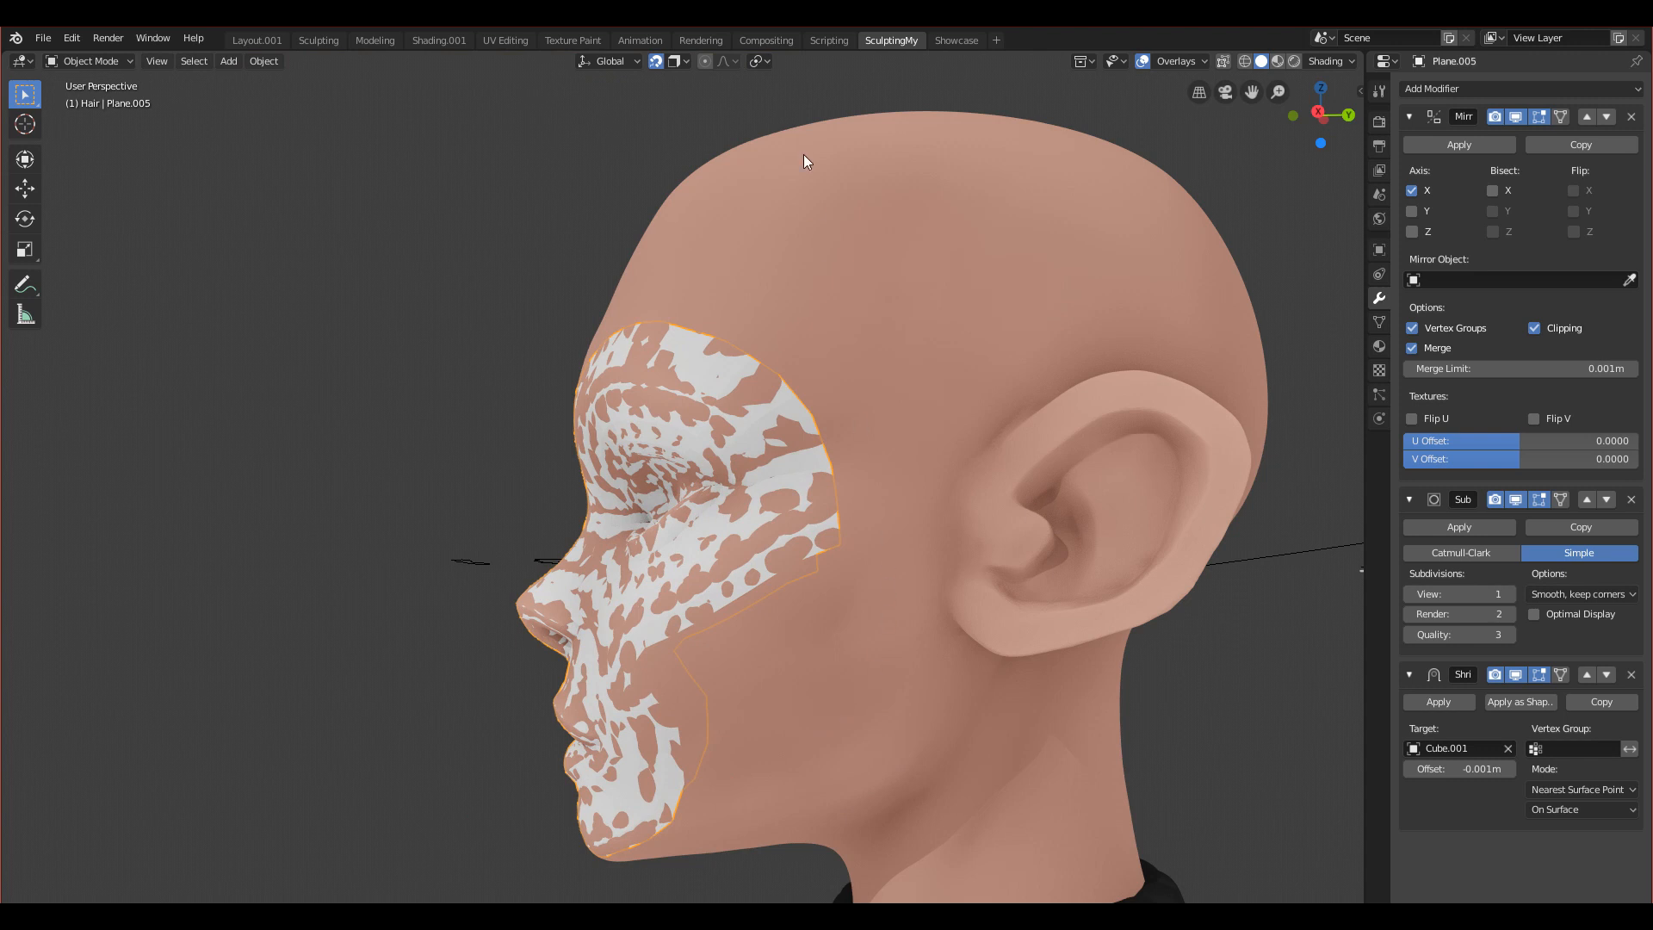
scroll(827, 241, "down", 3)
middle_click_drag(867, 321, 848, 384)
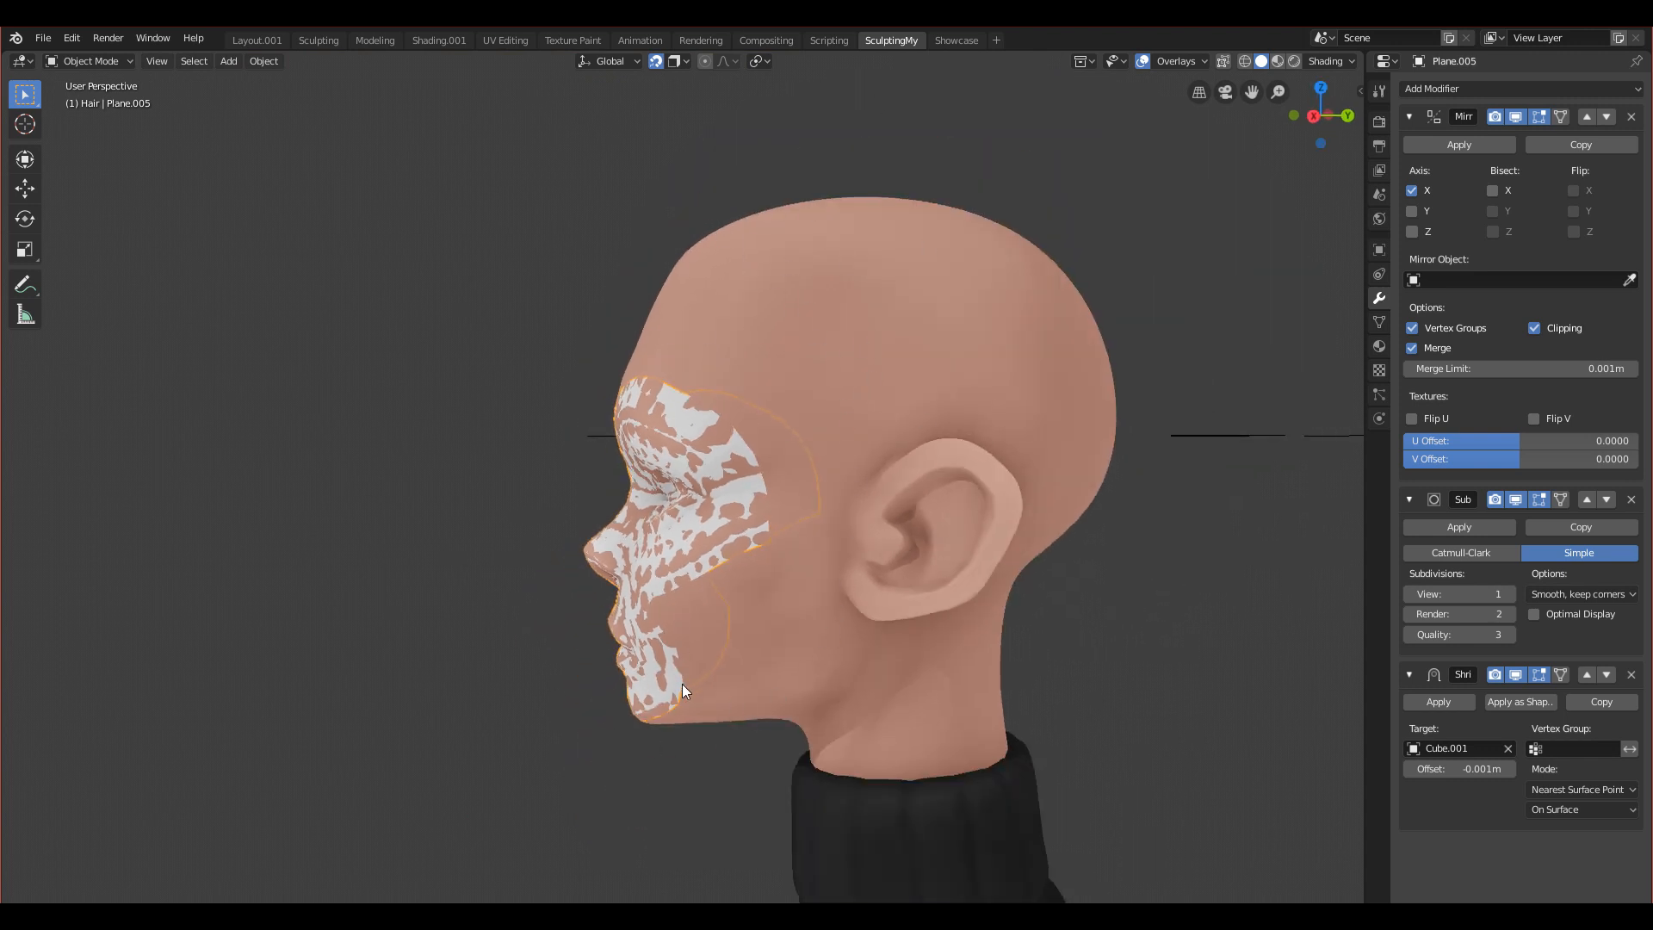
middle_click_drag(680, 303, 666, 453)
middle_click_drag(773, 420, 751, 487)
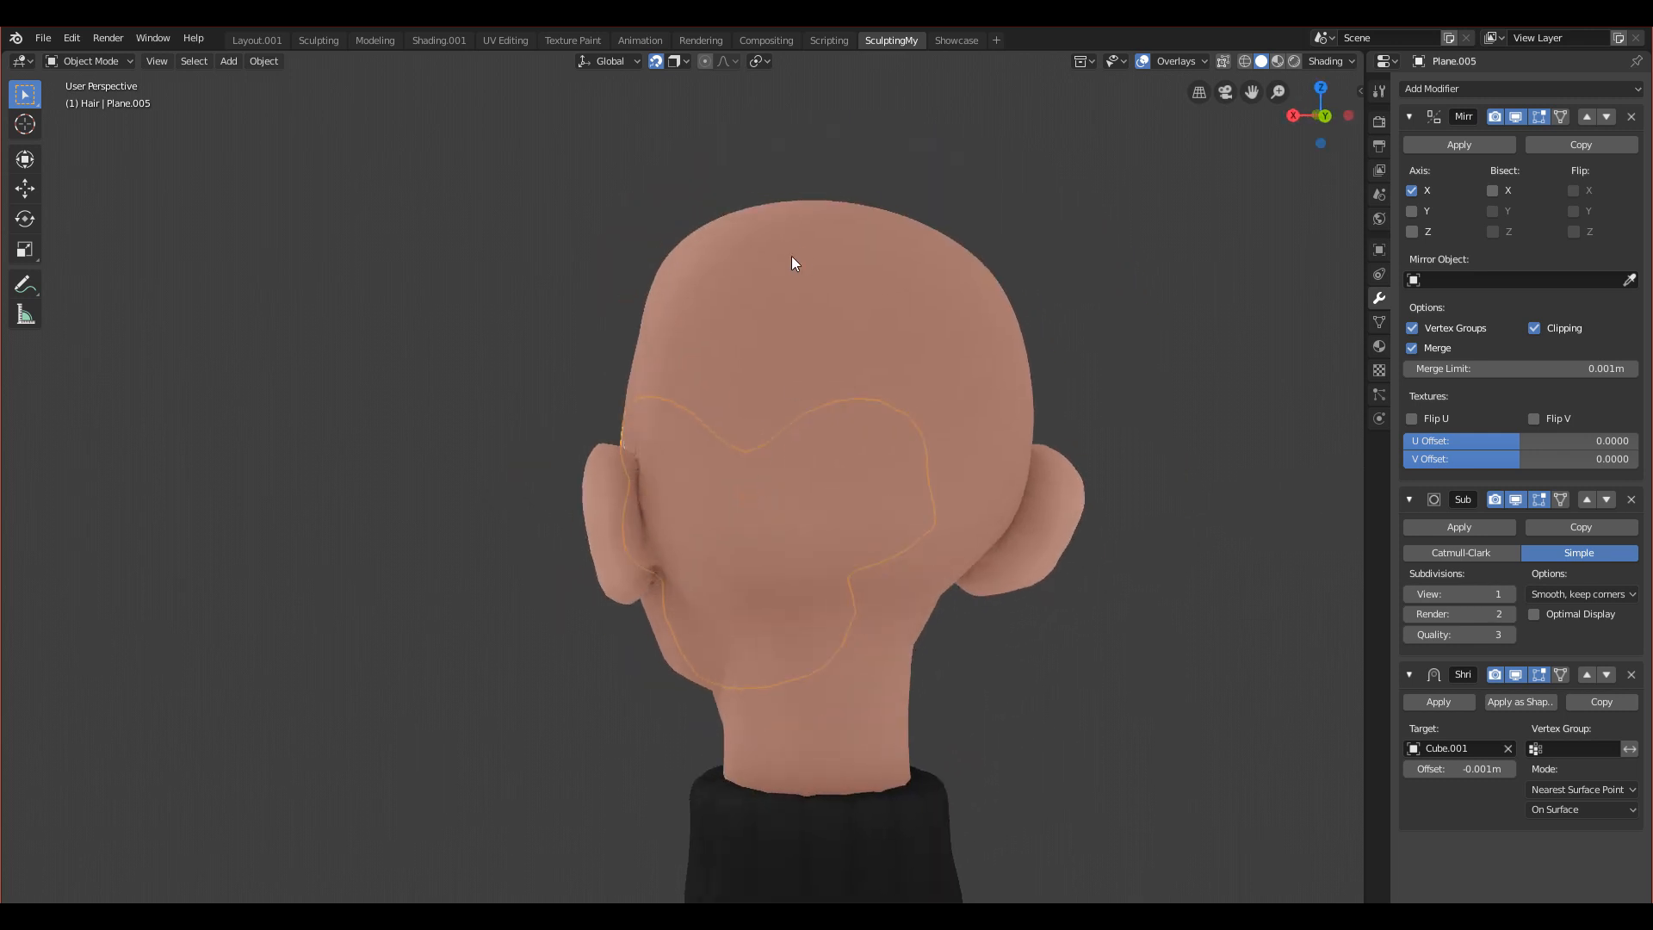
middle_click_drag(775, 615, 845, 664)
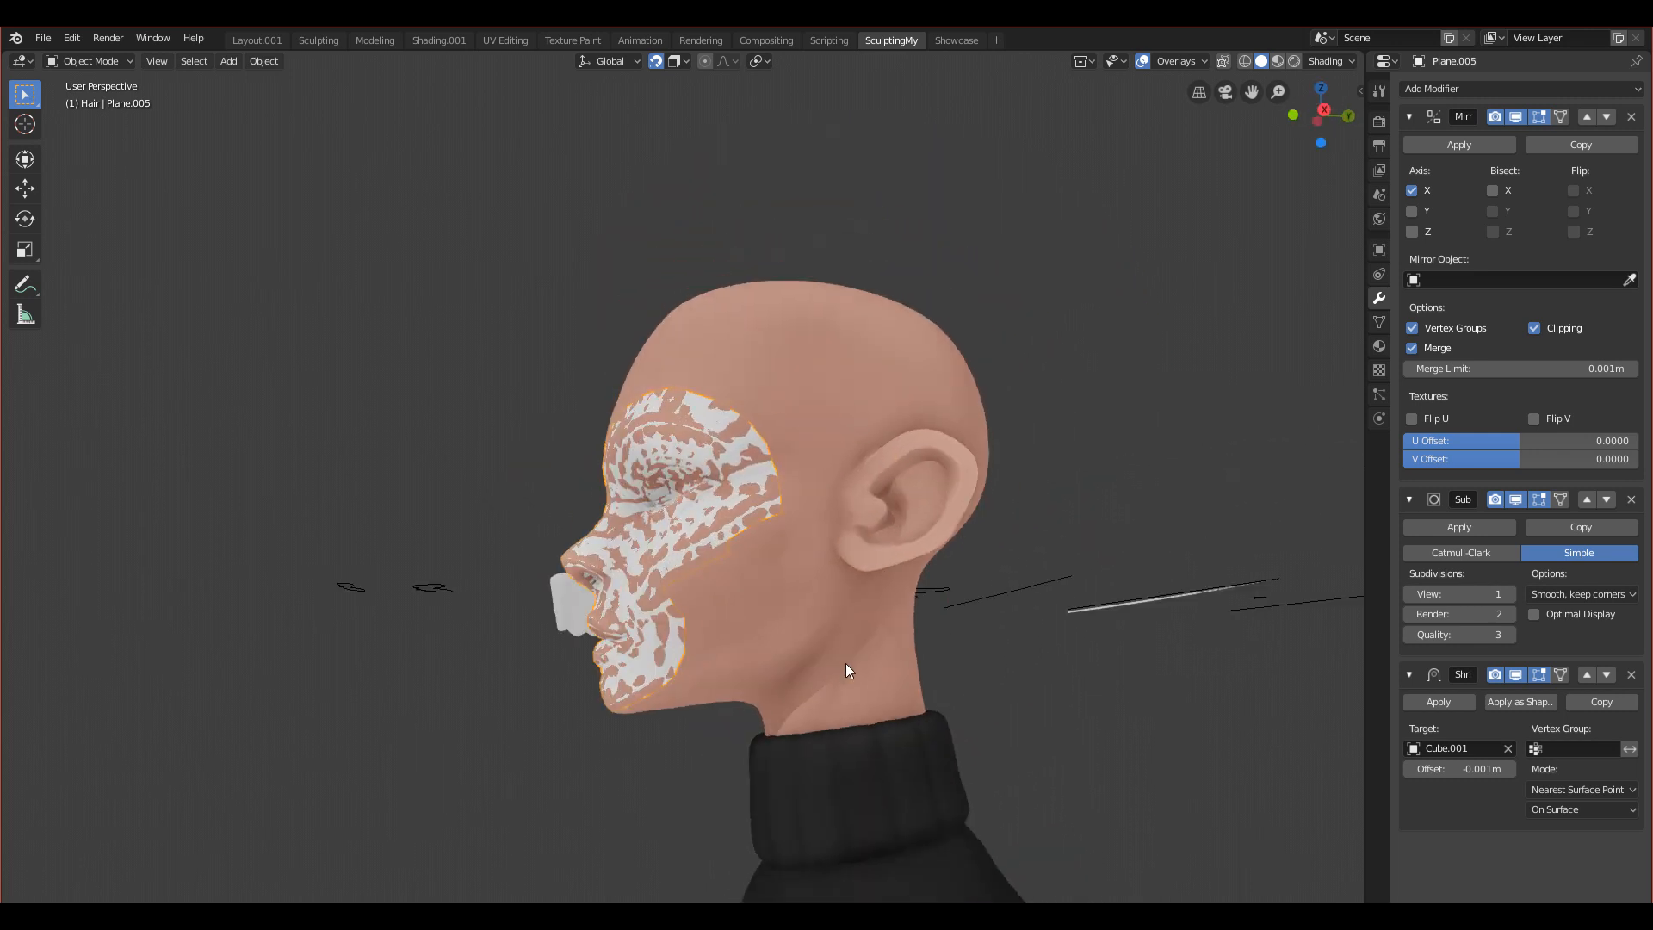
key("KP_1")
scroll(685, 625, "up", 3)
middle_click_drag(684, 625, 683, 561, "shift")
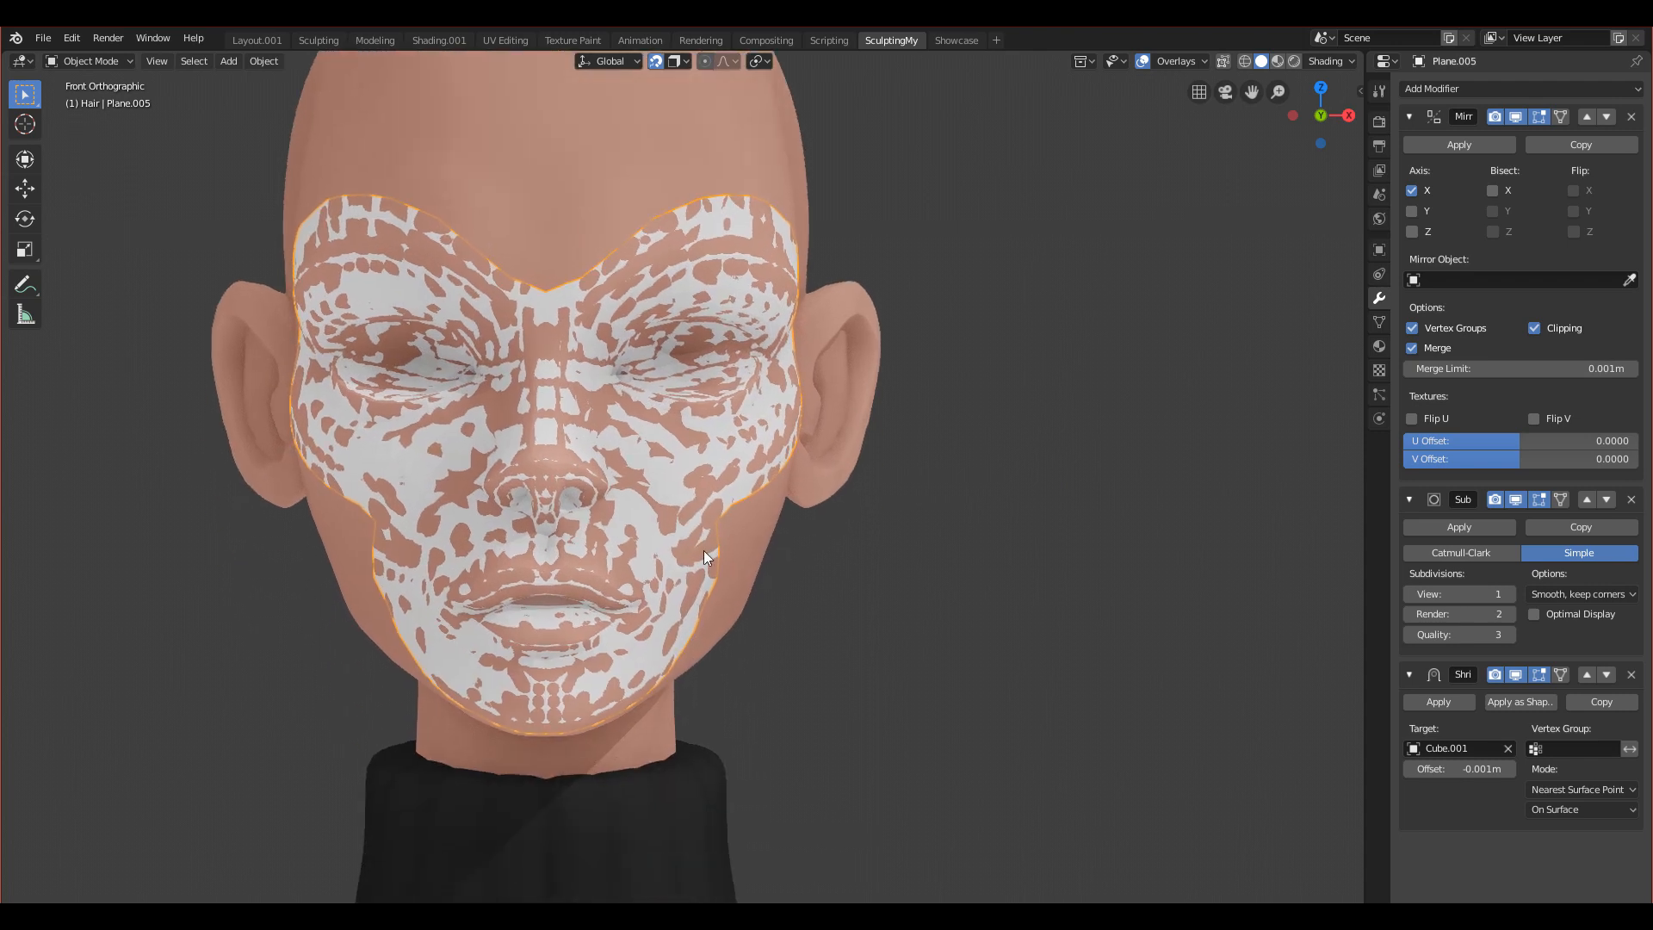
Step: Switch the face mesh to Edit Mode and move a vertex inside the eye socket near its inner corner
key("ctrl+Tab")
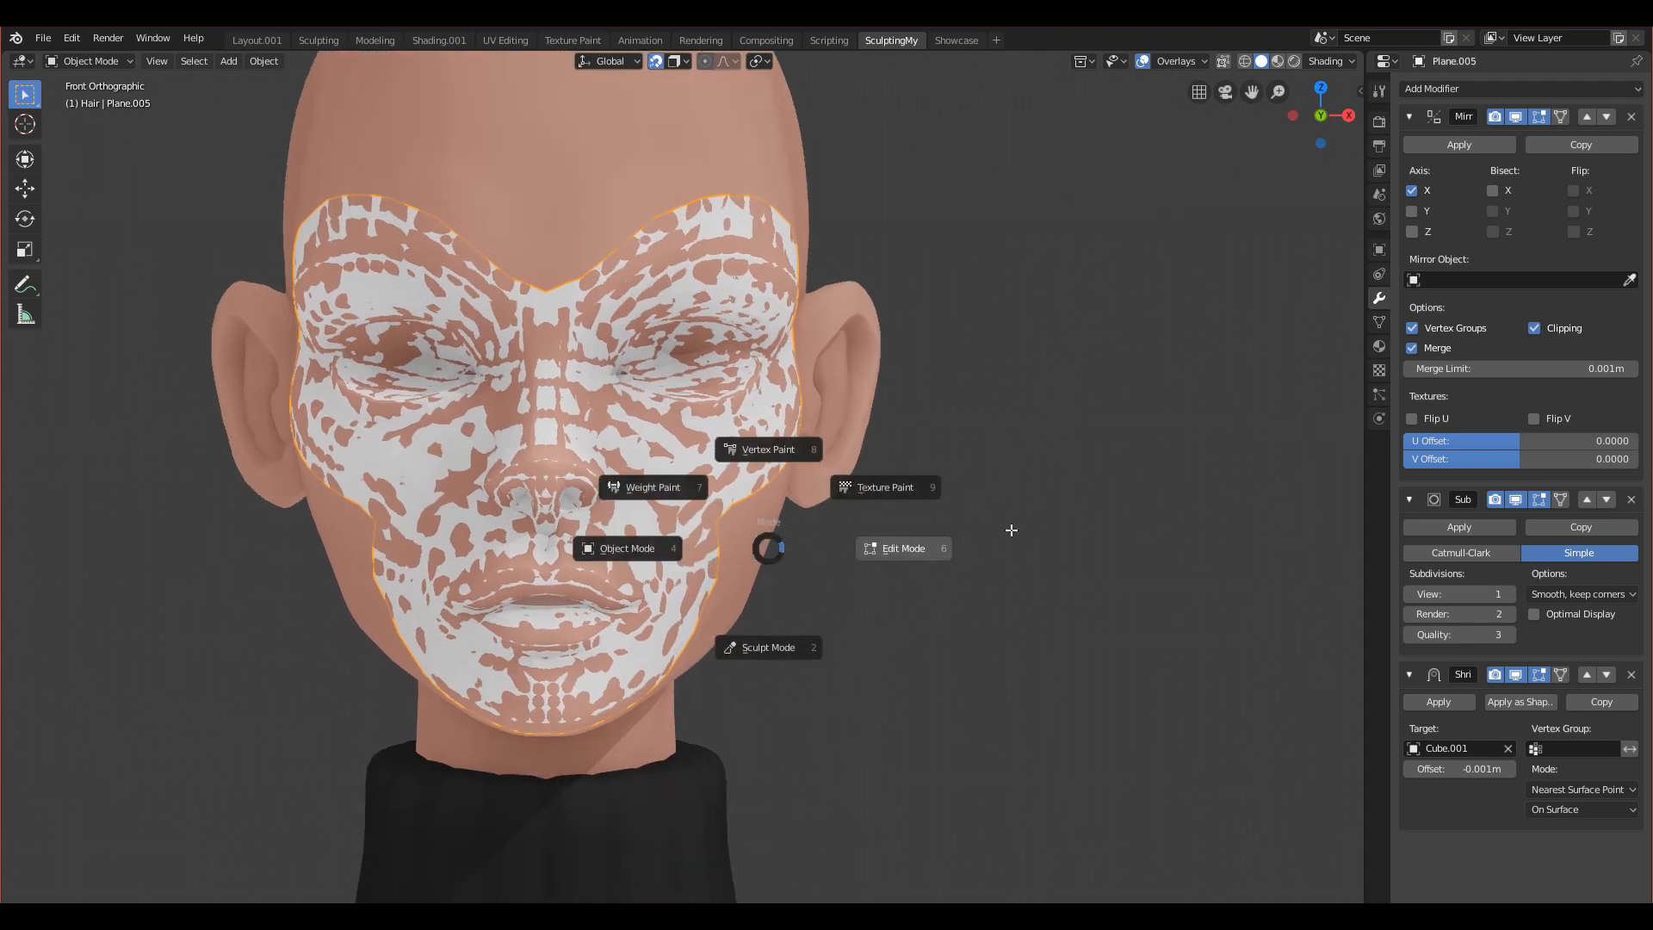
scroll(937, 553, "up", 2)
middle_click_drag(934, 564, 562, 642)
key("alt+a")
scroll(806, 711, "up", 3)
scroll(708, 709, "up", 5)
scroll(521, 642, "up", 1)
key("g")
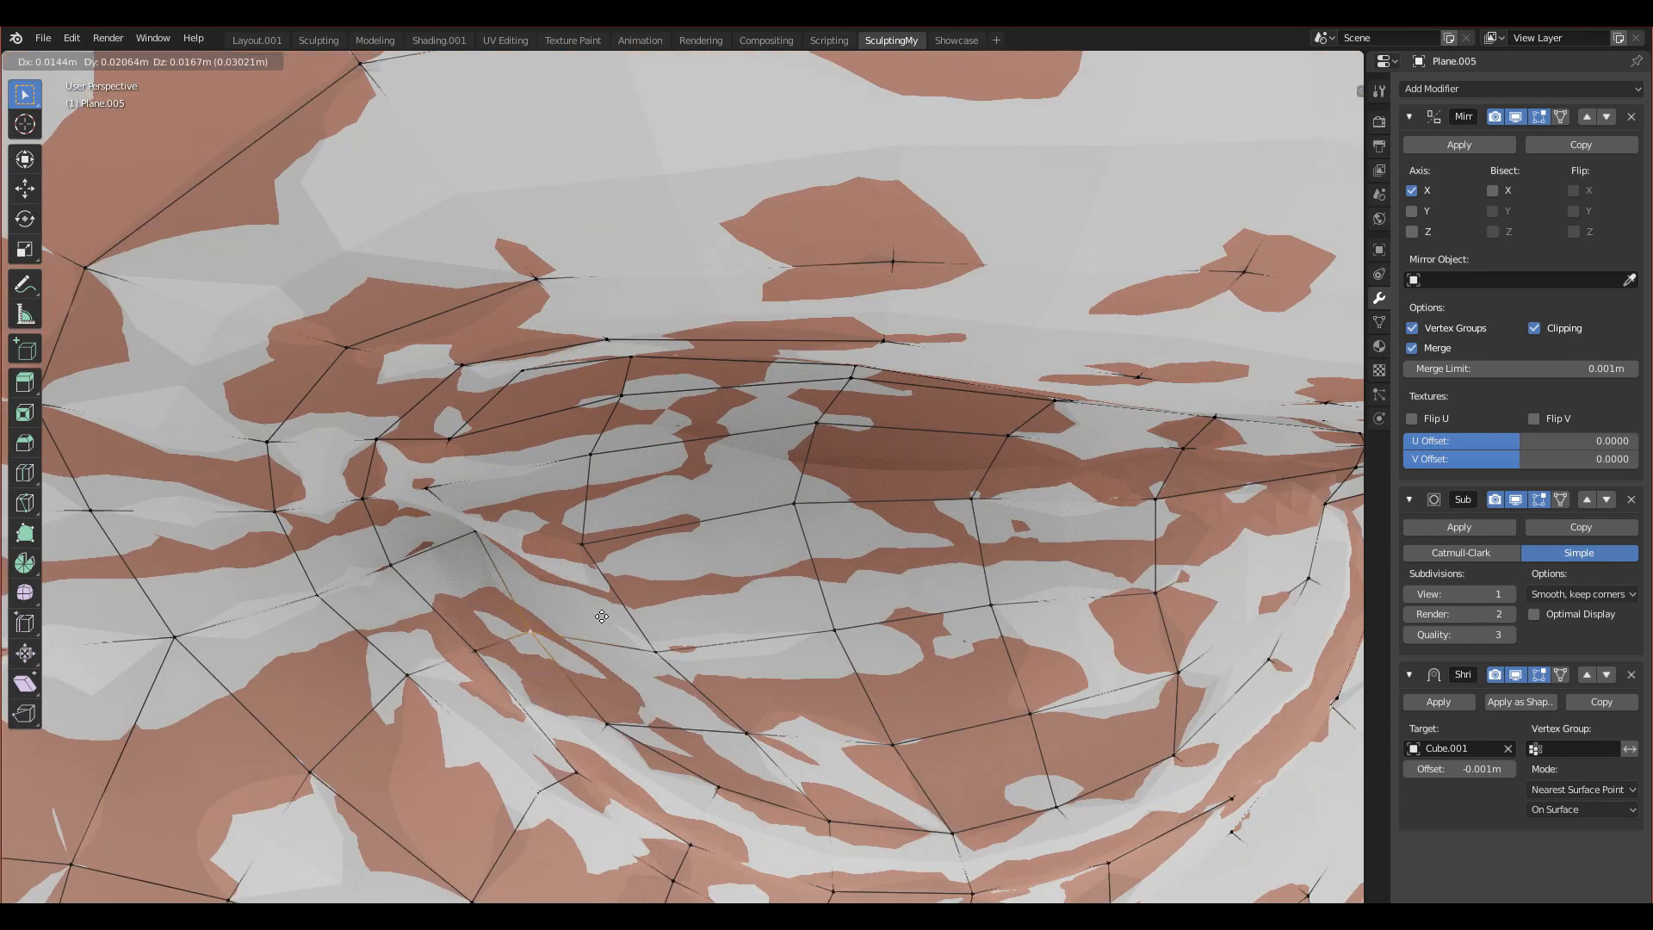
left_click(605, 585)
Step: Reposition three vertices around the inner corner of the eye socket to even out its edge flow
scroll(606, 585, "up", 1)
middle_click_drag(605, 585, 544, 397)
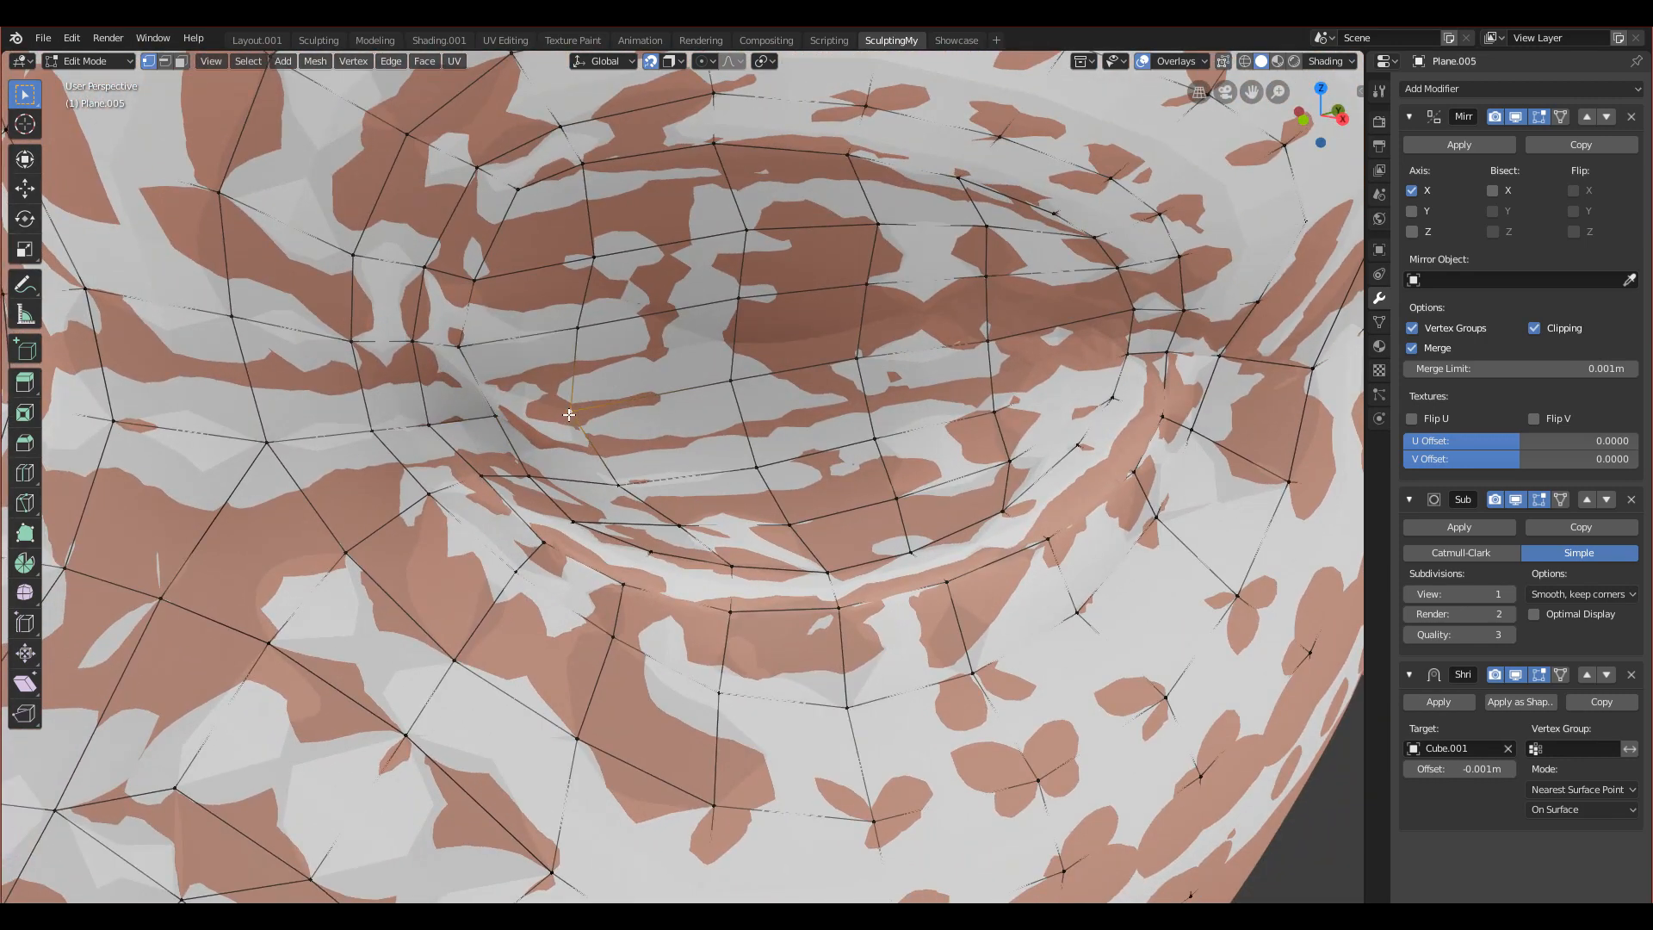
key("g")
left_click(575, 406)
left_click(495, 419)
key("g")
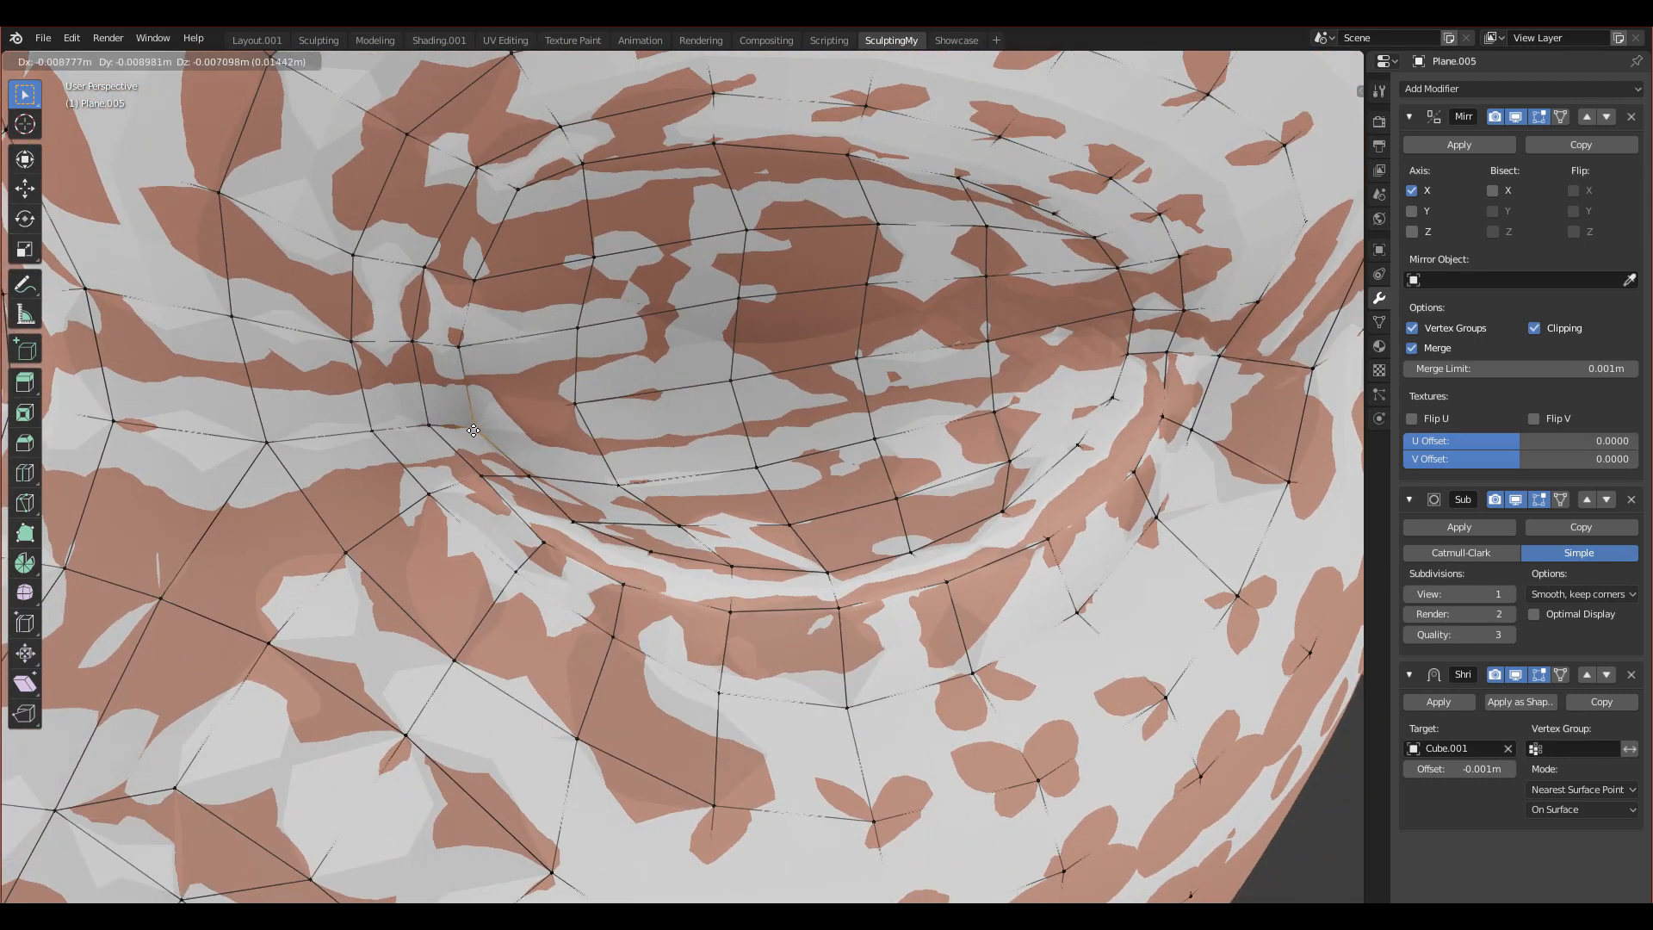
left_click(483, 431)
left_click(461, 351)
key("g")
left_click(468, 351)
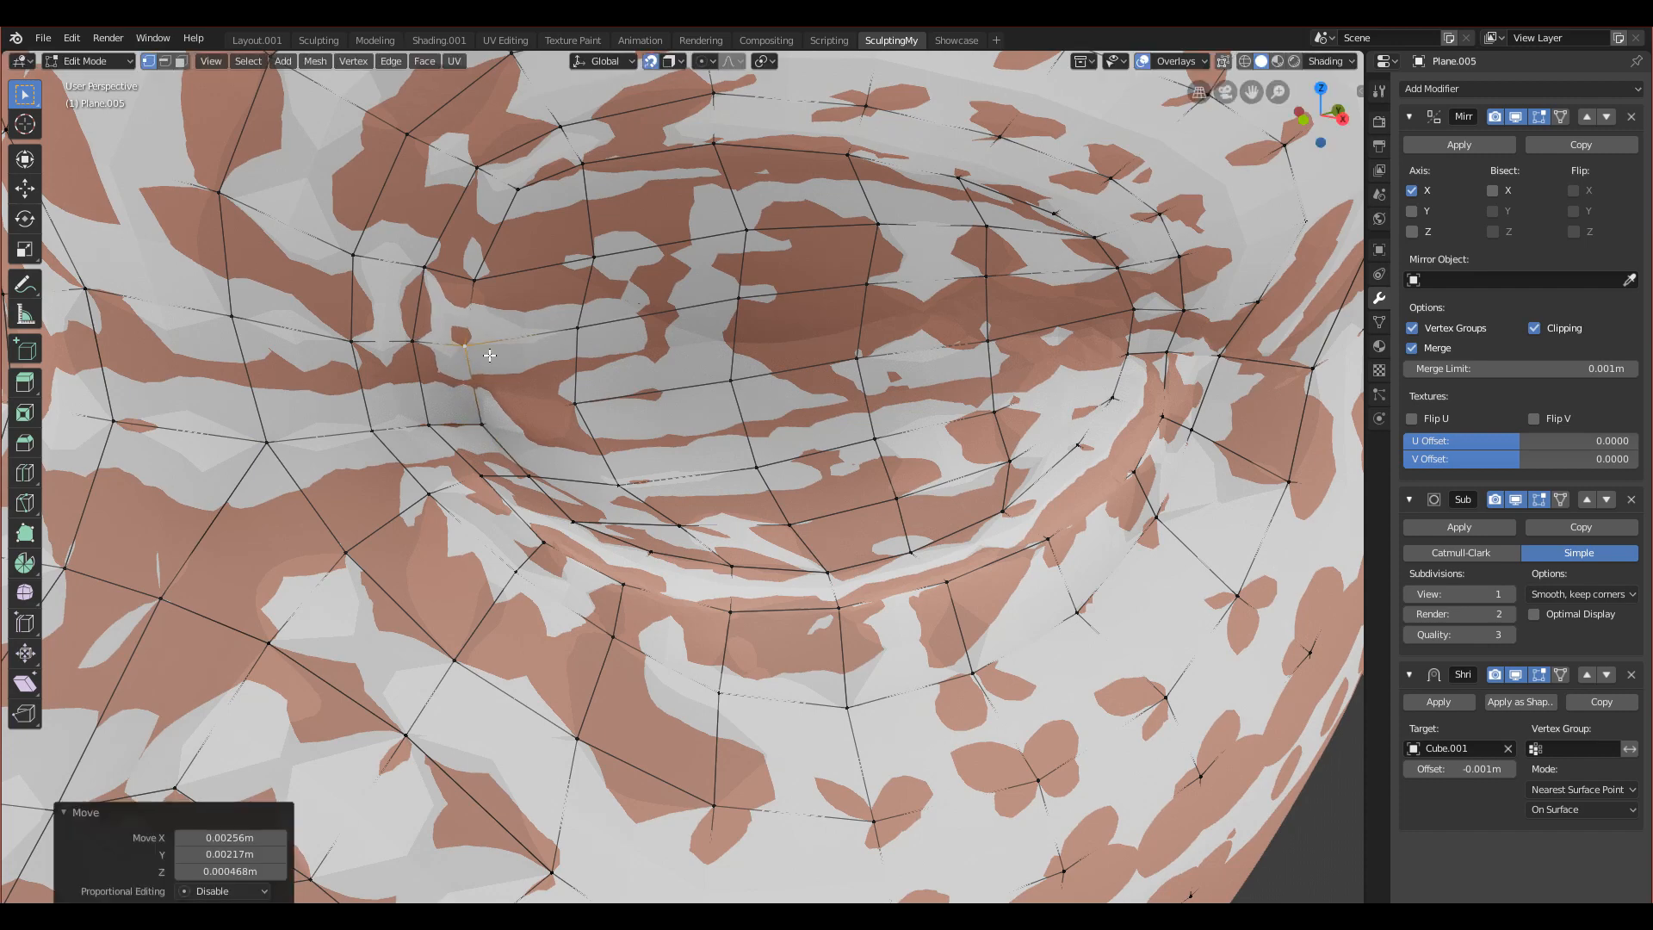
Step: Shift the lower eye-socket vertex near the inner corner slightly upward
left_click(616, 483)
key("g")
left_click(608, 470)
scroll(621, 482, "down", 7)
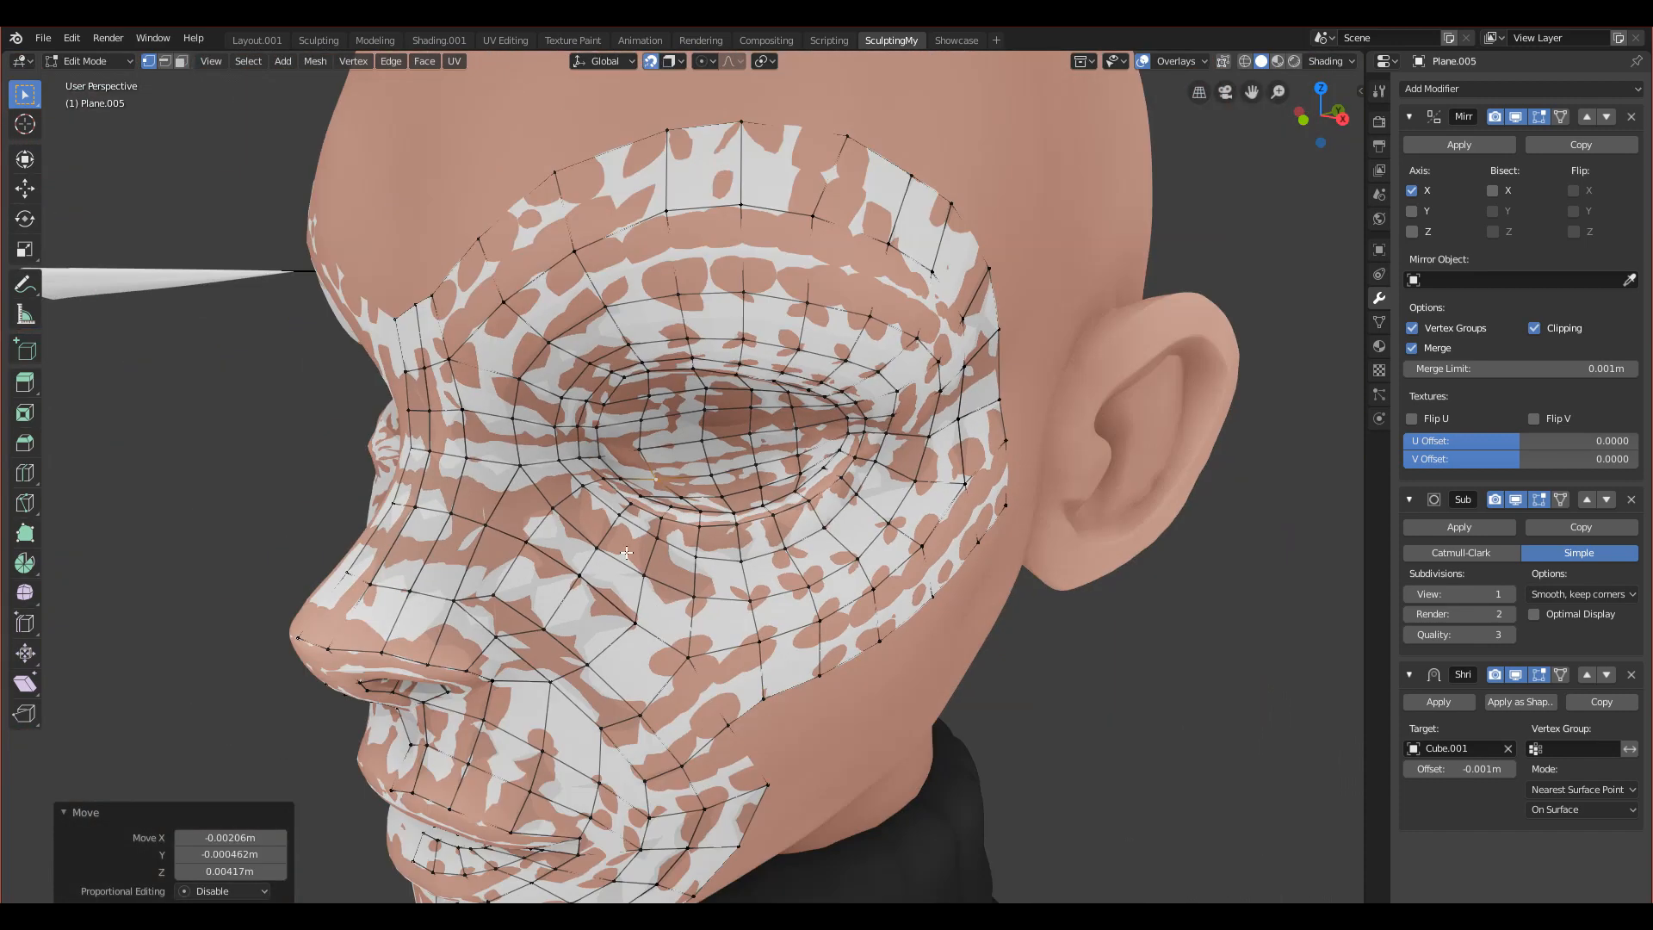
Step: Raise the outer border vertex beside the mouth and its inner neighbour to smooth the mouth loops on the cheek
key("KP_1")
middle_click_drag(731, 543, 849, 438)
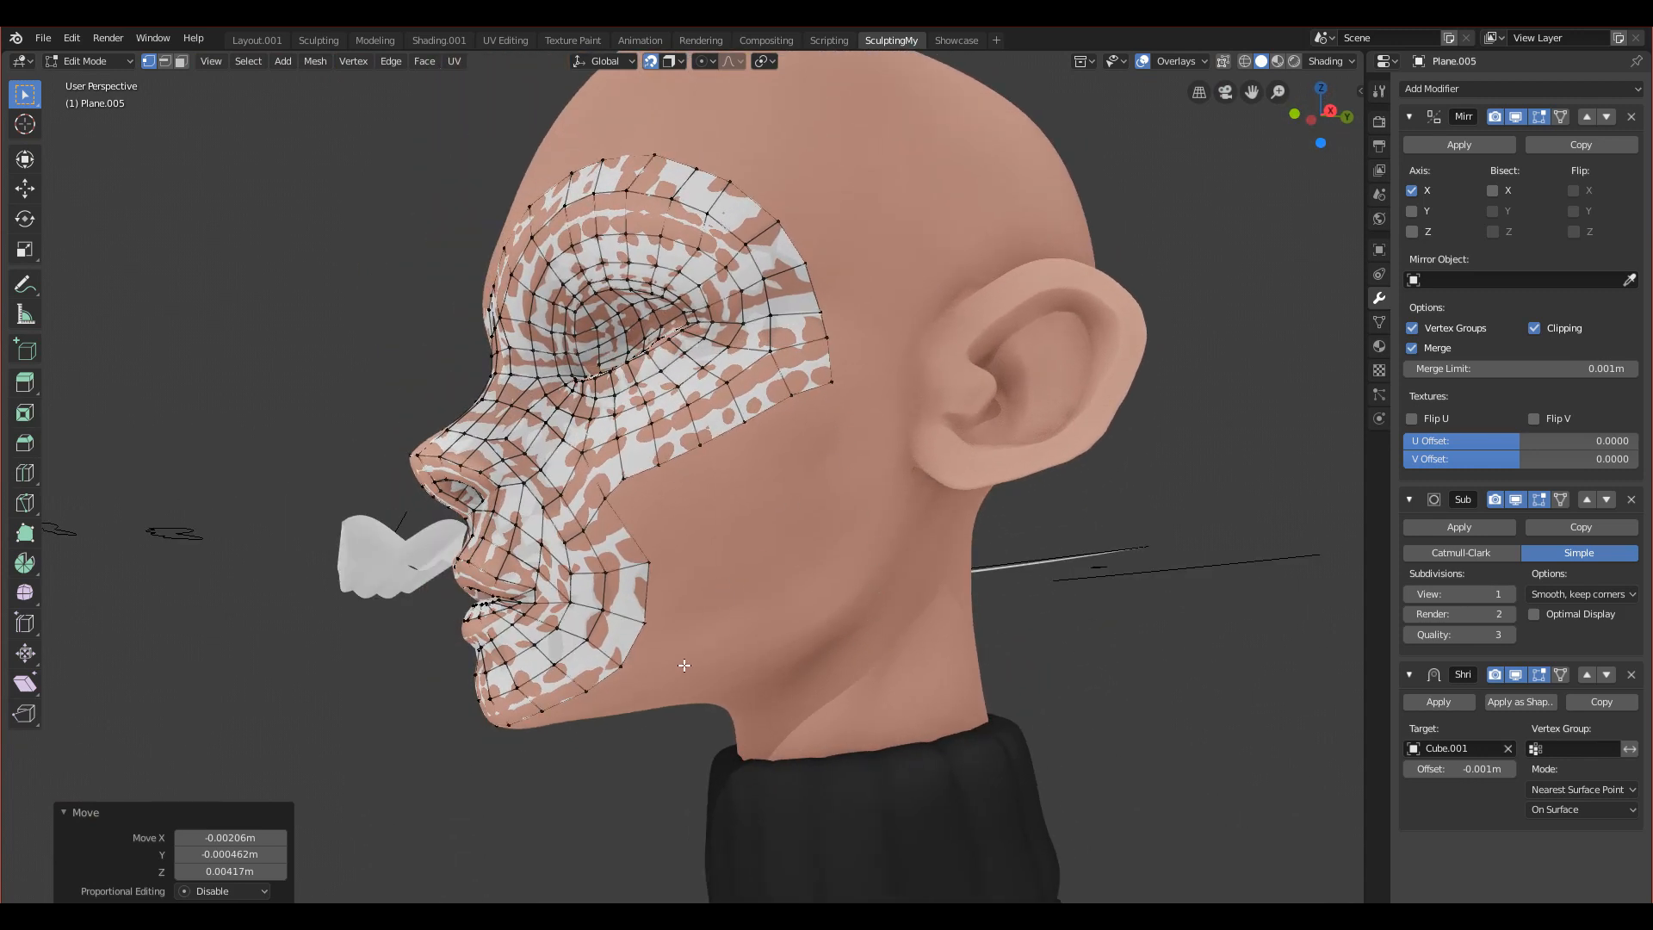
scroll(684, 665, "up", 1)
middle_click_drag(638, 603, 649, 587)
left_click(645, 580)
key("g")
left_click(638, 566)
left_click(597, 585)
key("g")
left_click(592, 575)
left_click(637, 569)
key("g")
left_click(633, 564)
Step: Adjust the lower outer border vertex beside the mouth corner and the vertex just inside it
left_click(644, 651)
key("g")
left_click(641, 638)
left_click(590, 629)
key("g")
left_click(593, 631)
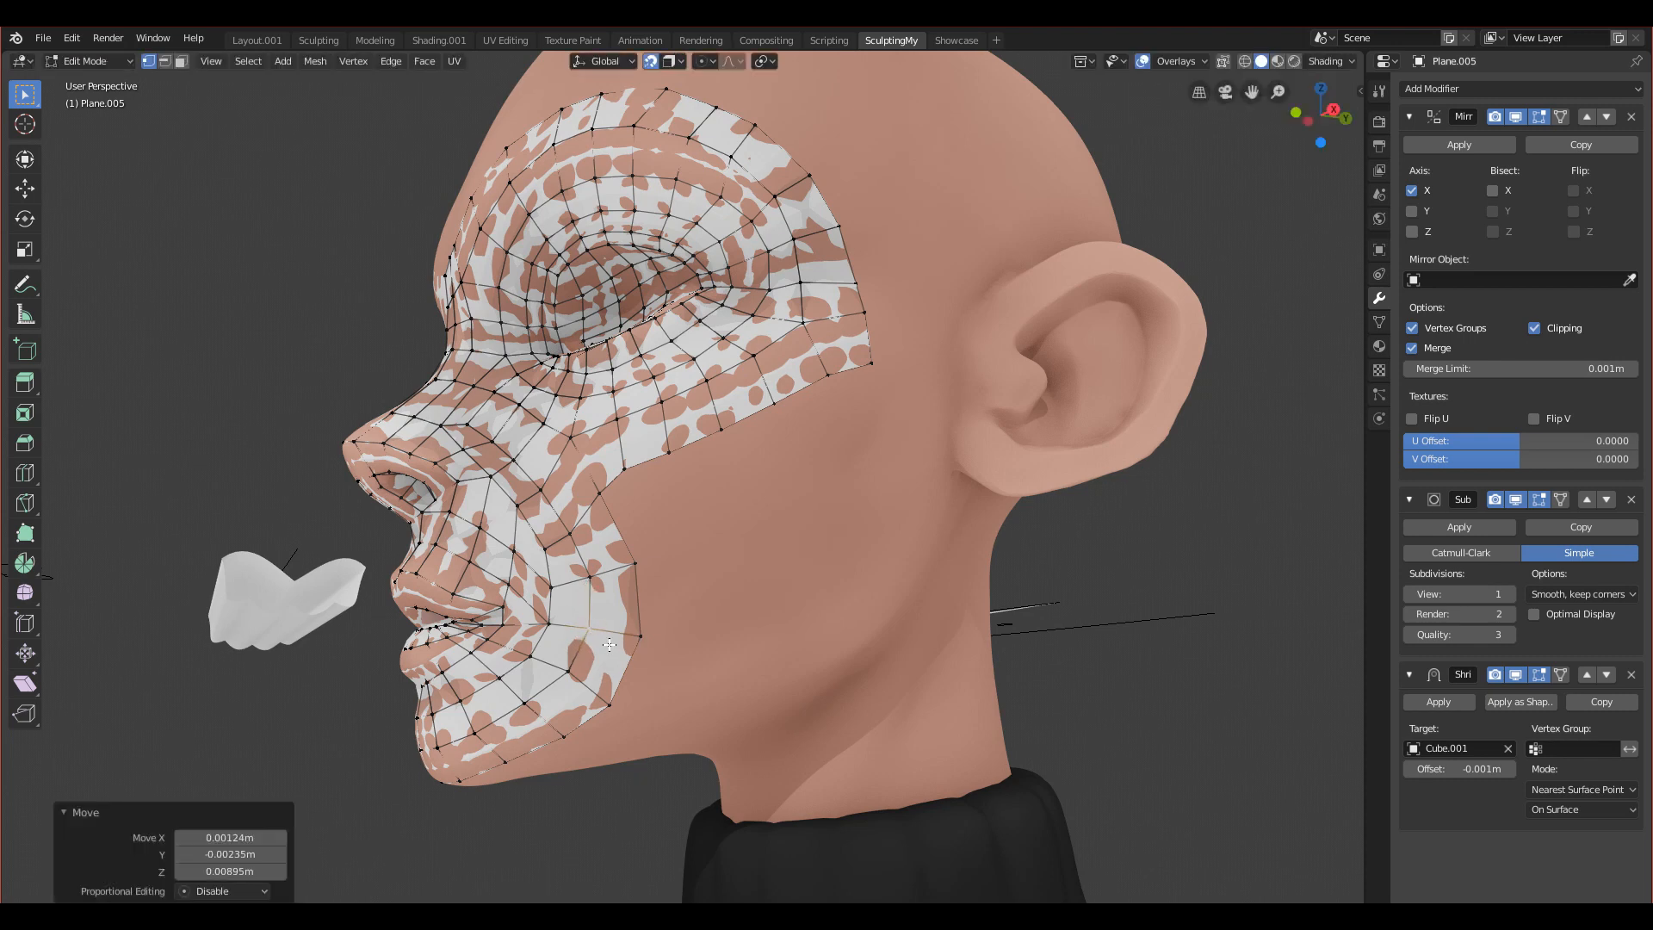
left_click(643, 639)
key("g")
left_click(641, 629)
Step: Raise the border vertex above the jaw and move the front corner vertex of the lower cheek border slightly backward
middle_click_drag(641, 676, 626, 628, "shift")
scroll(613, 639, "up", 1)
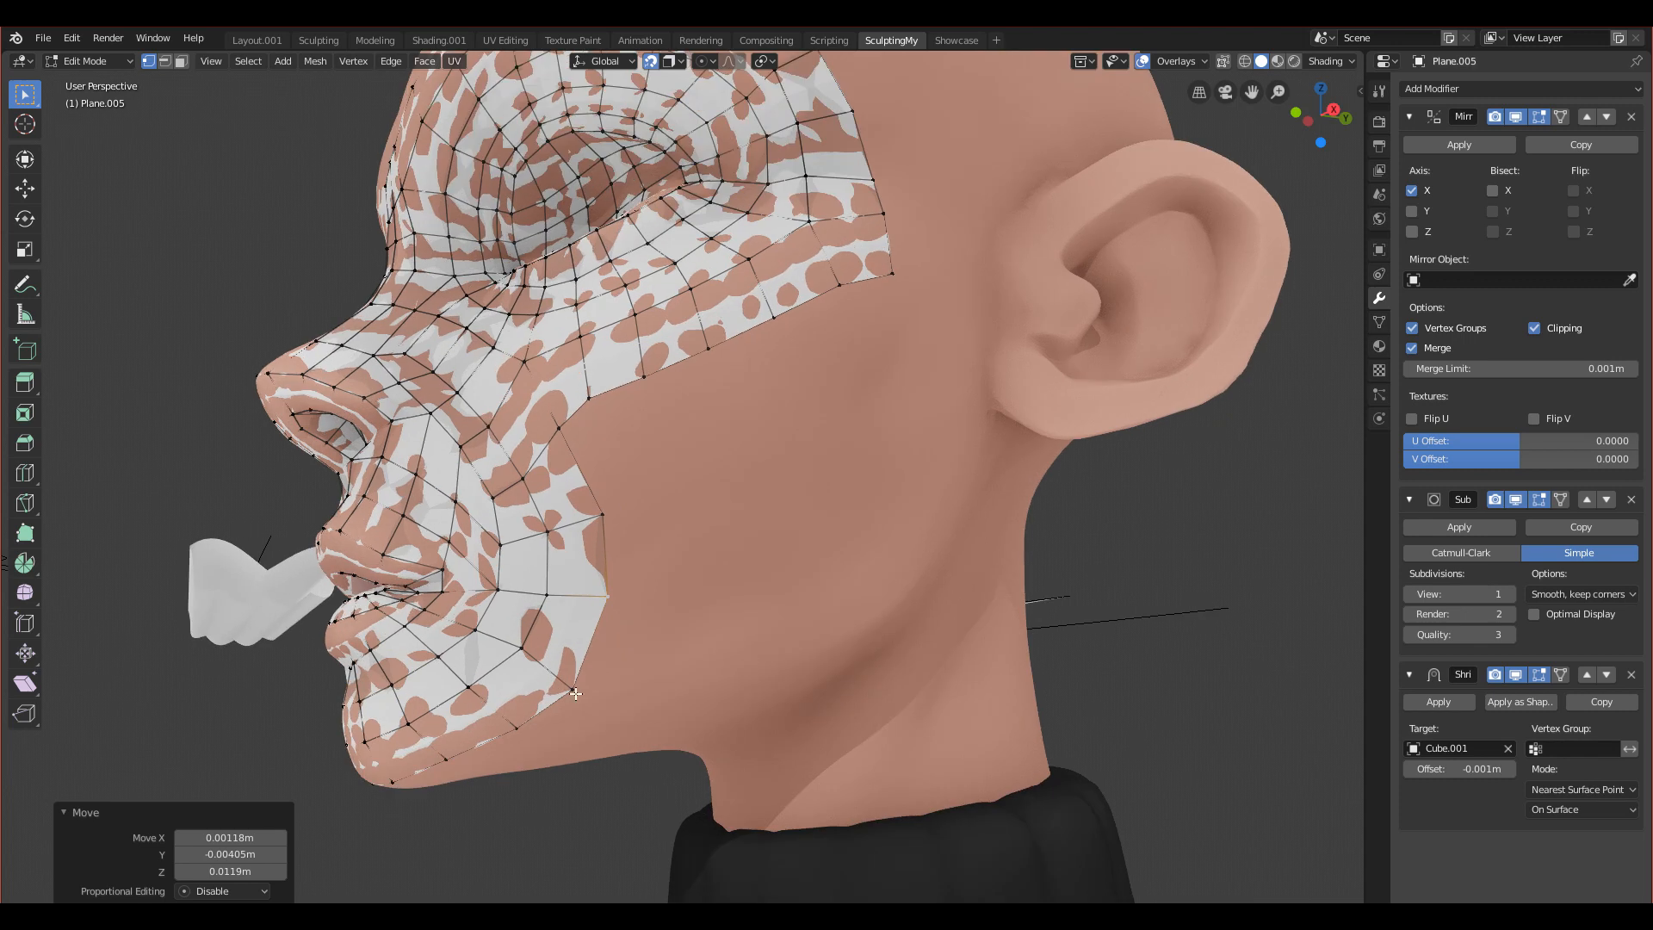
left_click(575, 696)
key("g")
left_click(577, 662)
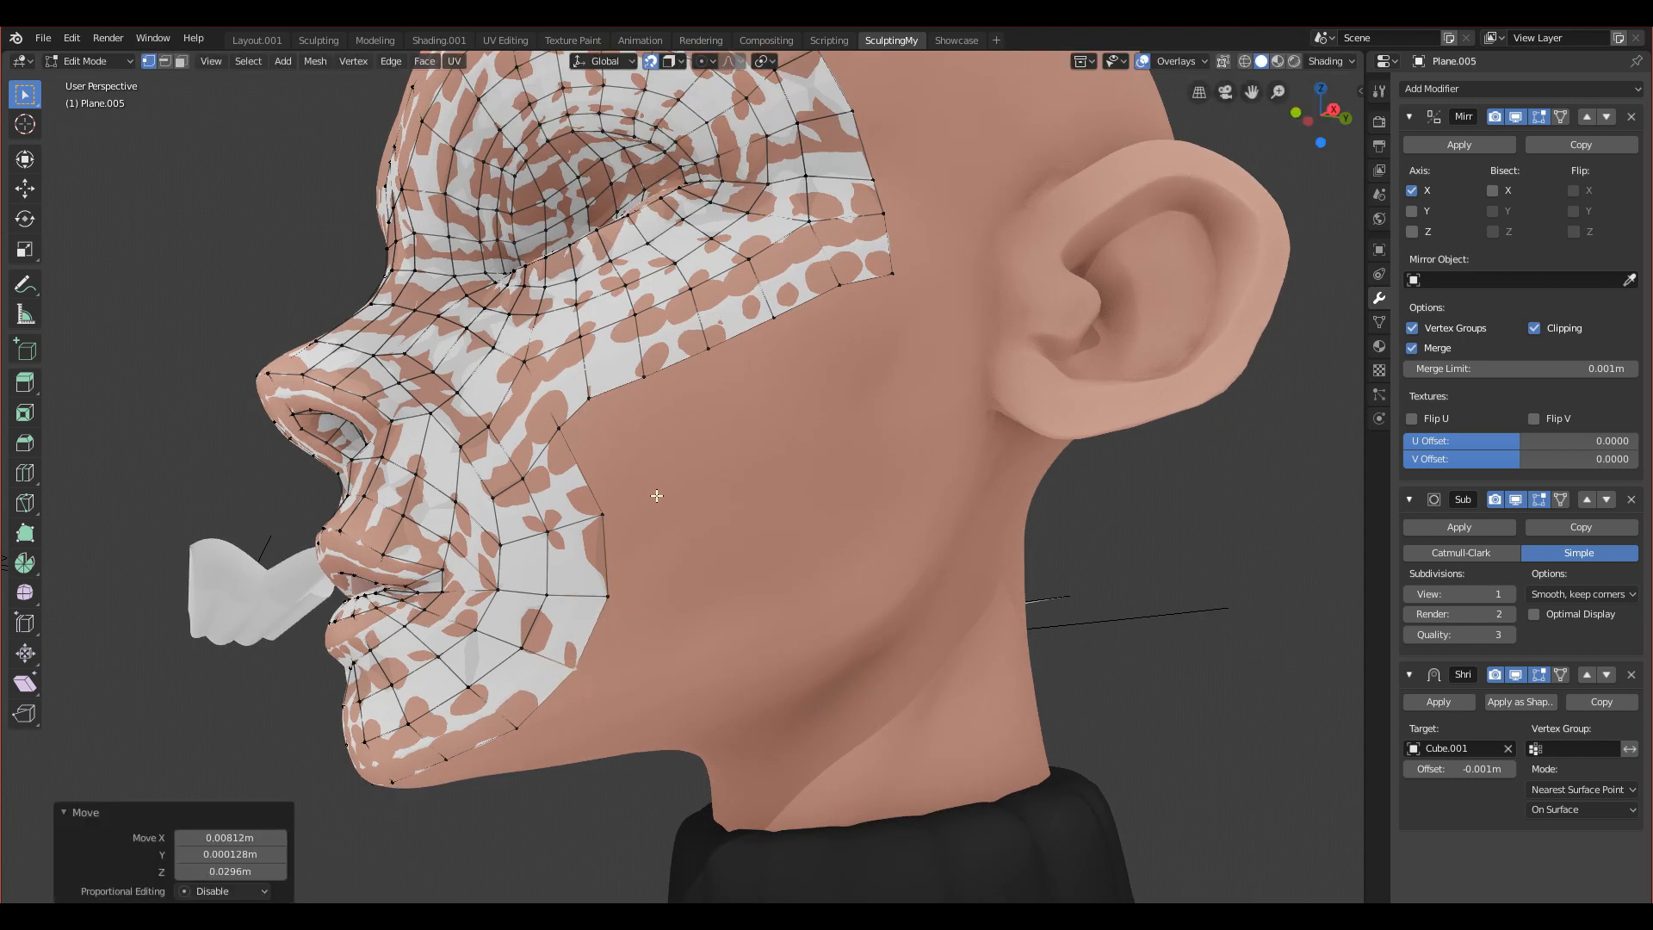
left_click(590, 398)
key("g")
left_click(602, 384)
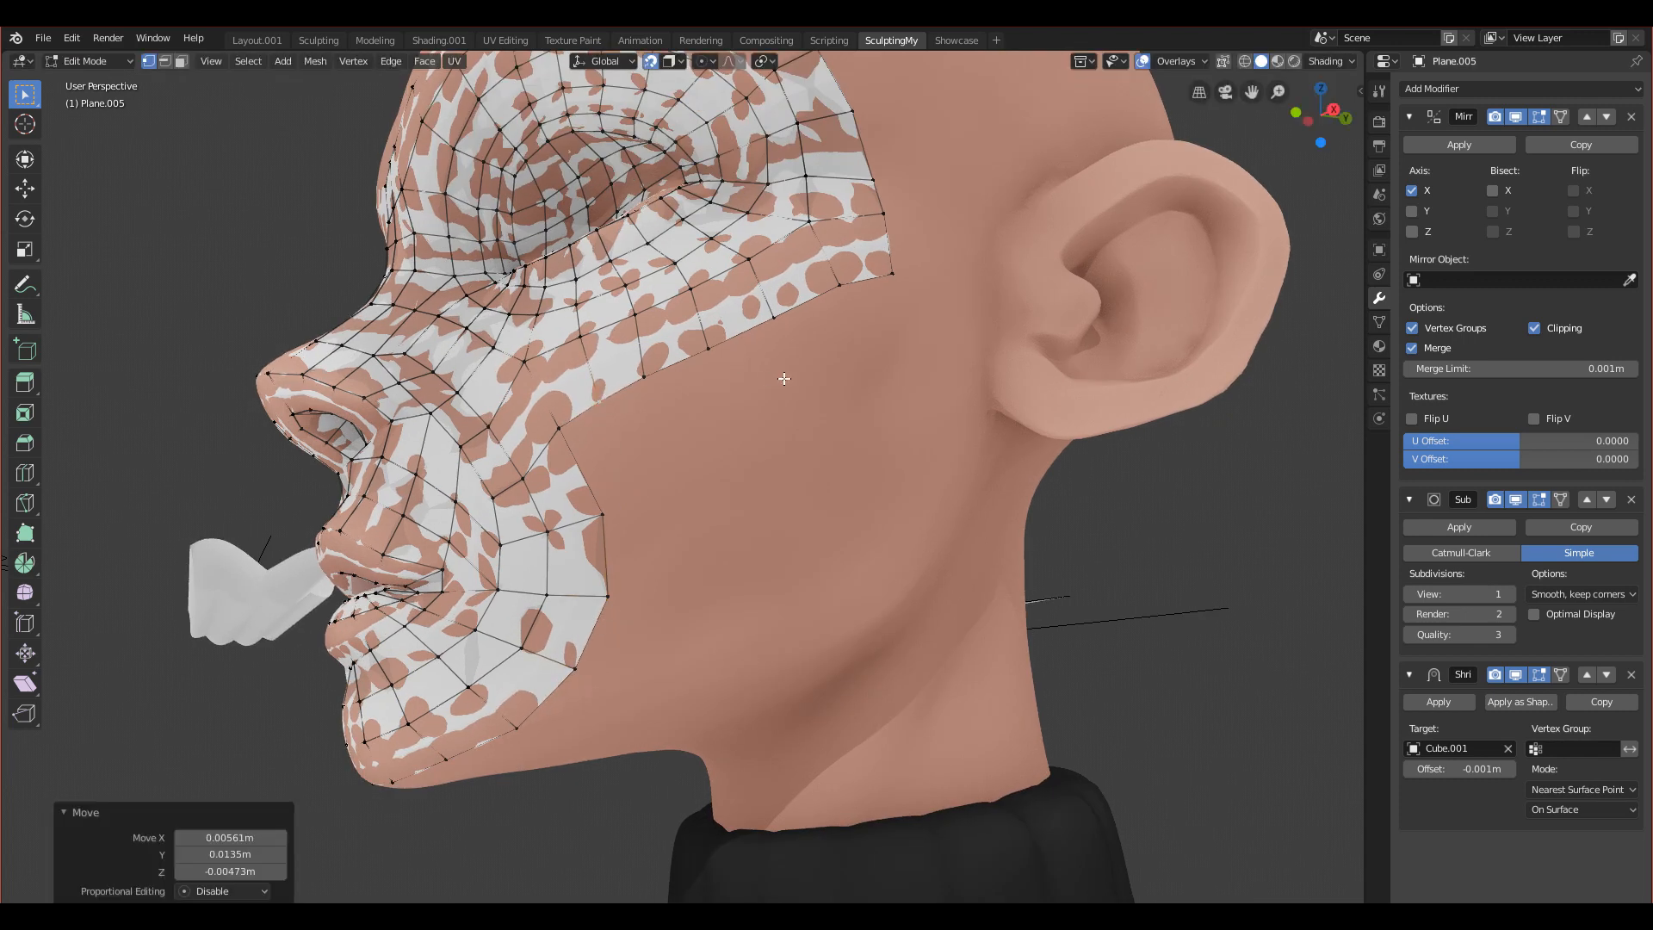
Step: Select the lower border edges of the cheek as a shortest path and extrude them down over the cheek
left_click(890, 278)
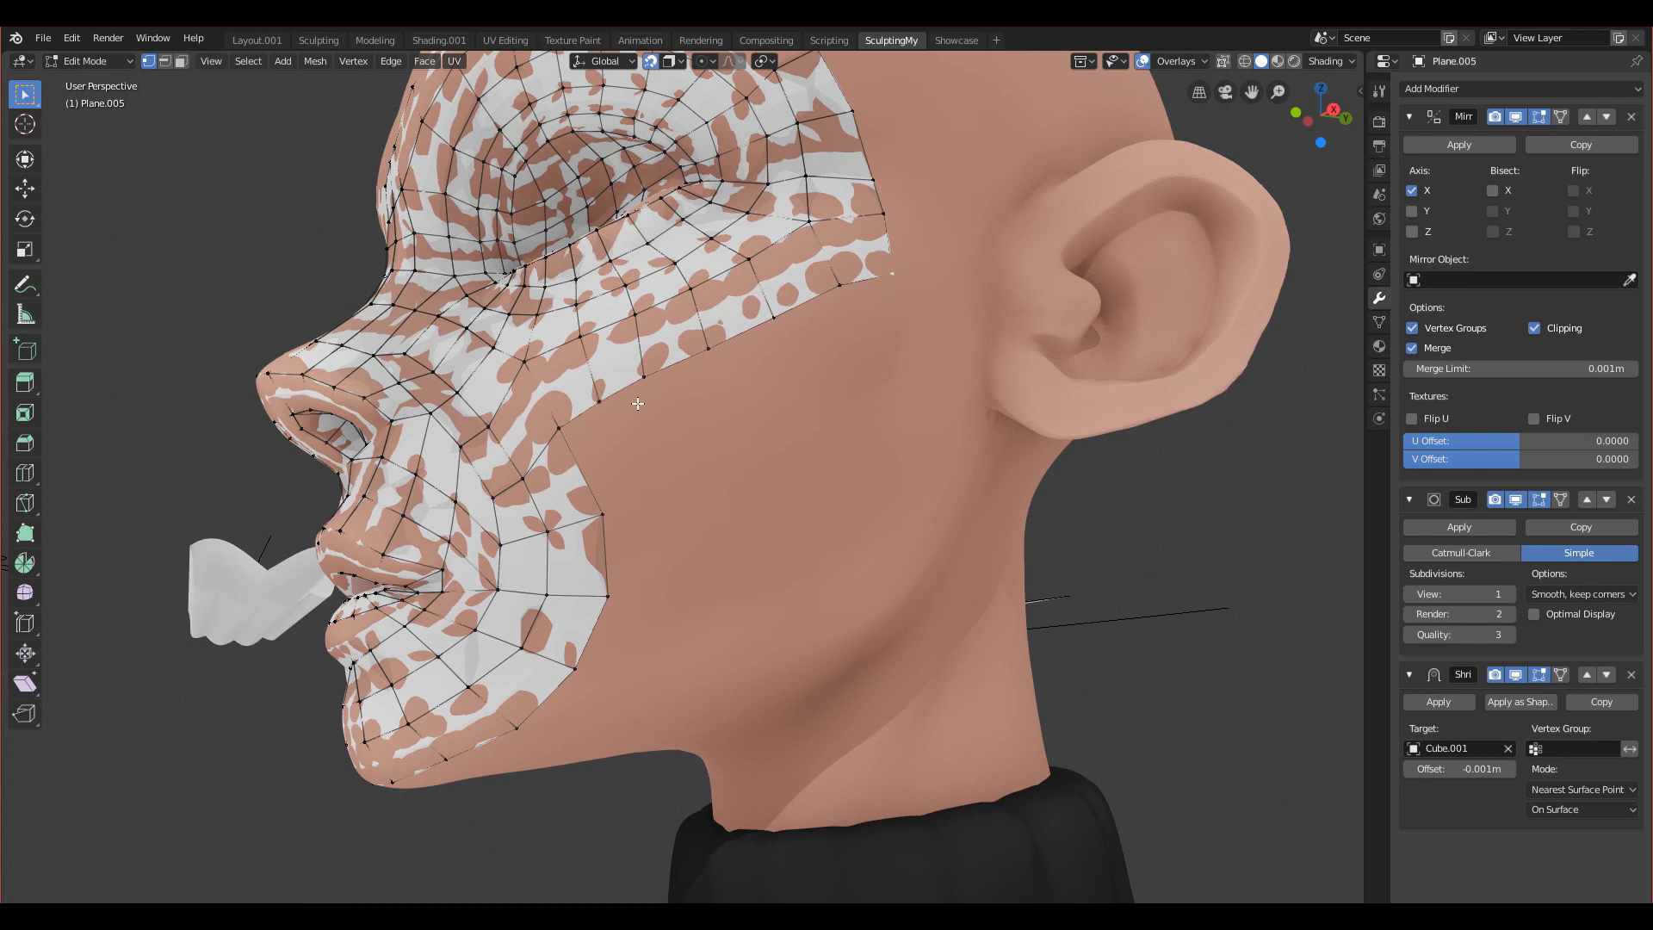
left_click(606, 405, "ctrl")
key("e")
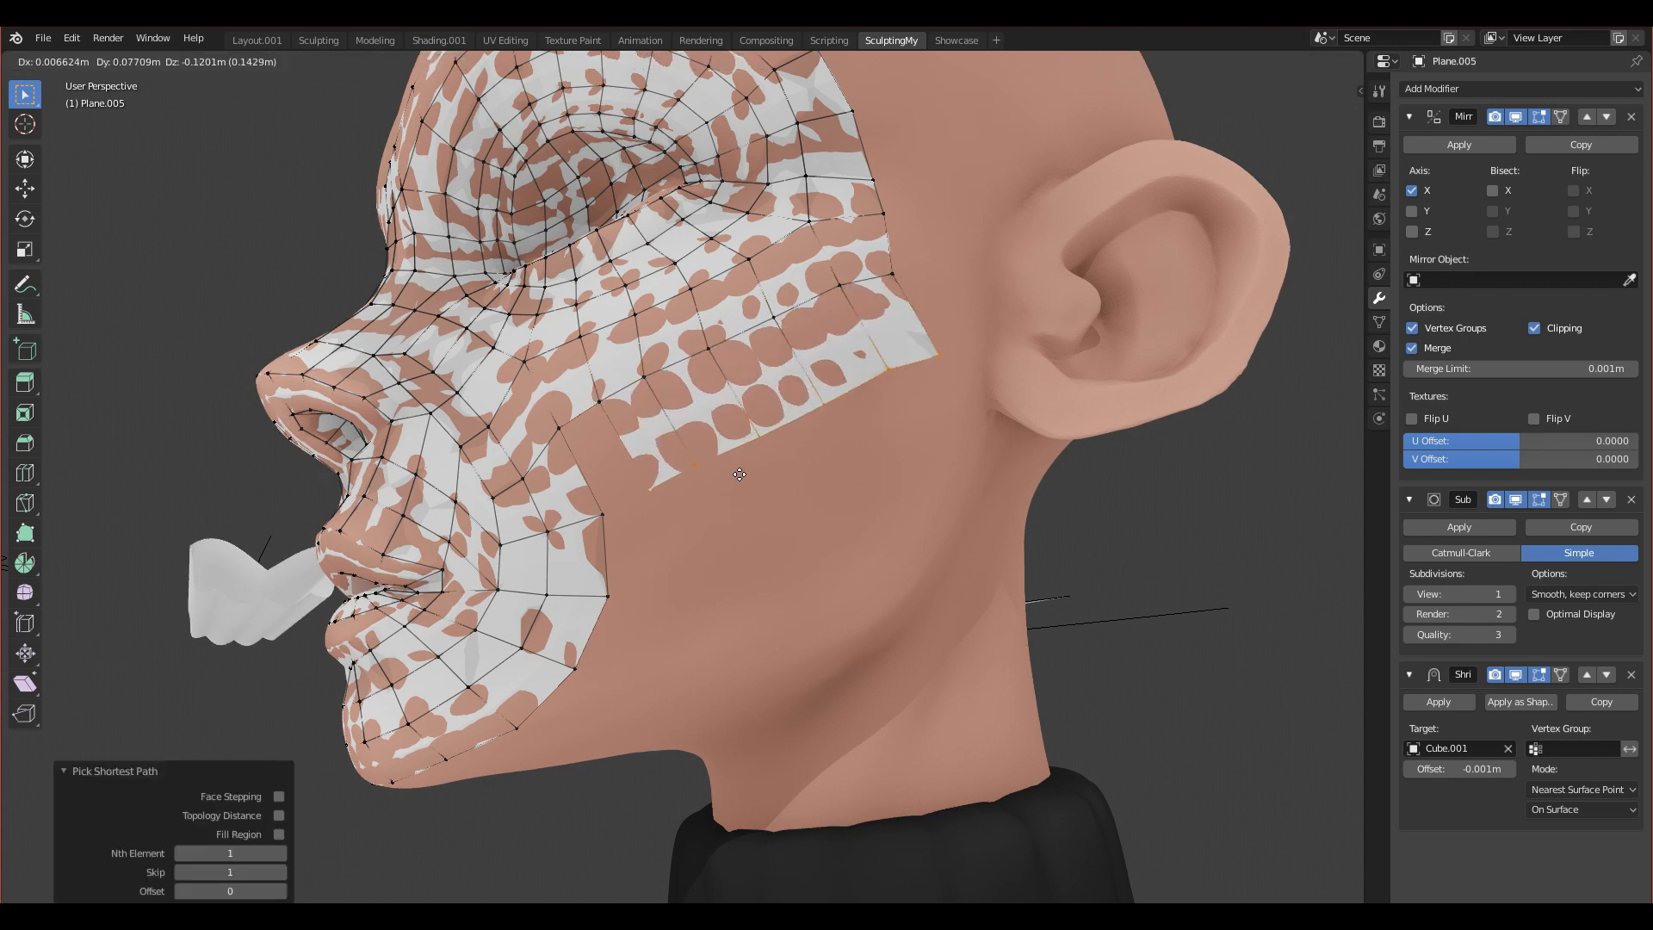
left_click(726, 476)
Step: Scale the extruded cheek edges to 0.965 and move them slightly lower
middle_click_drag(938, 384, 919, 357)
key("s")
left_click(911, 357)
key("g")
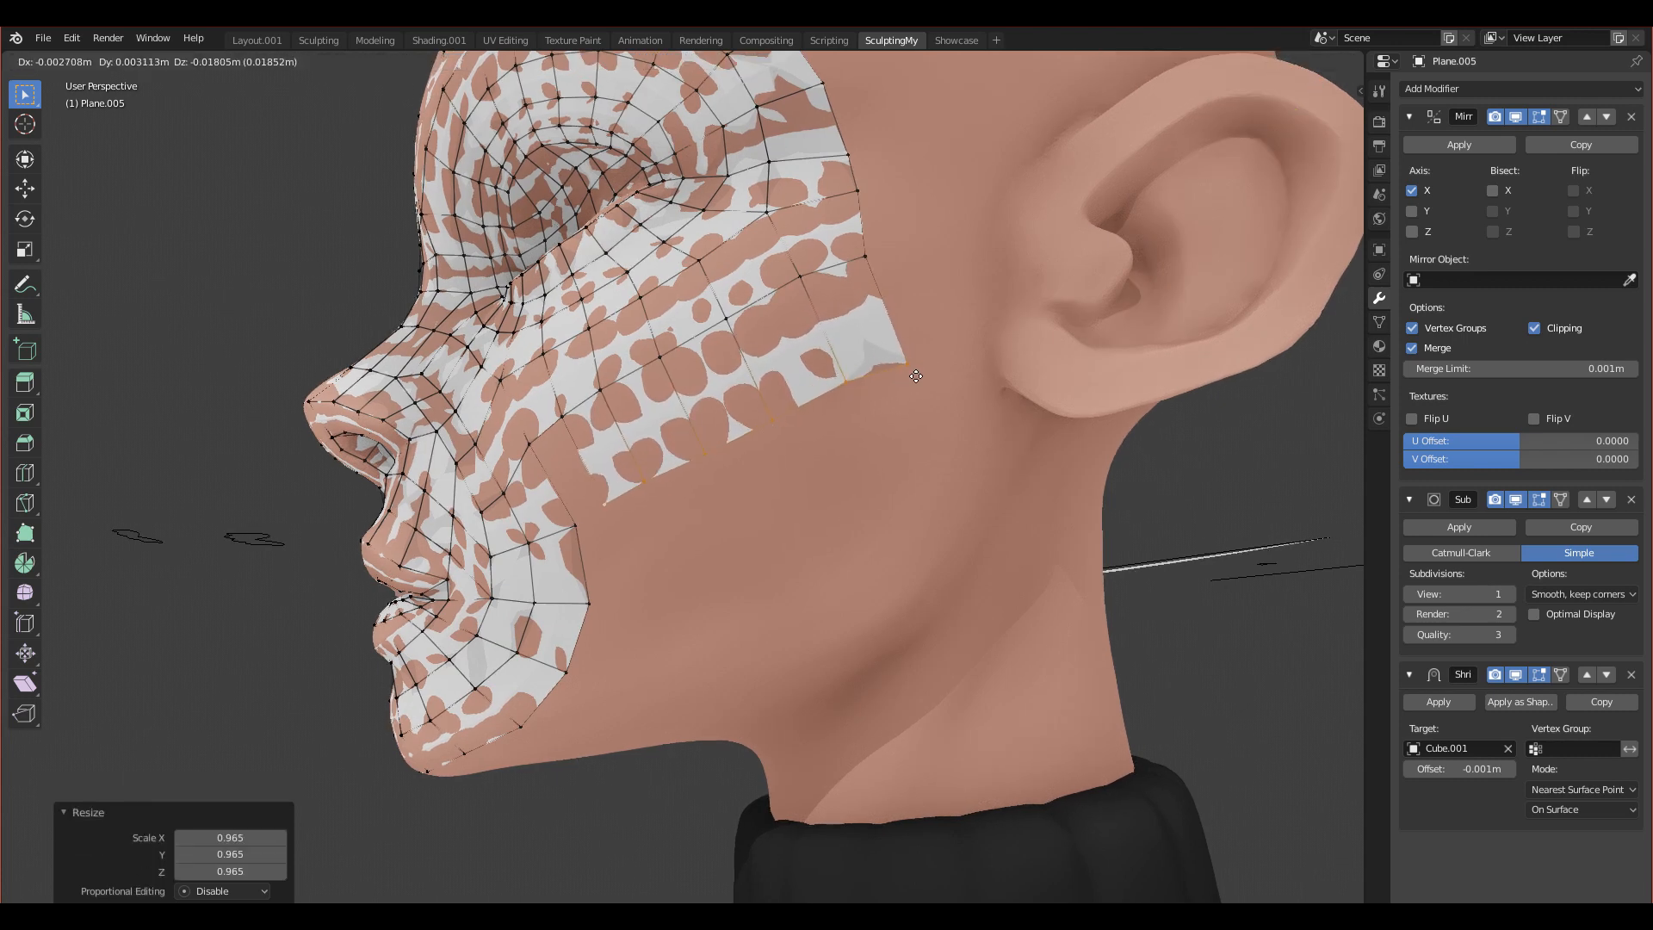
left_click(917, 382)
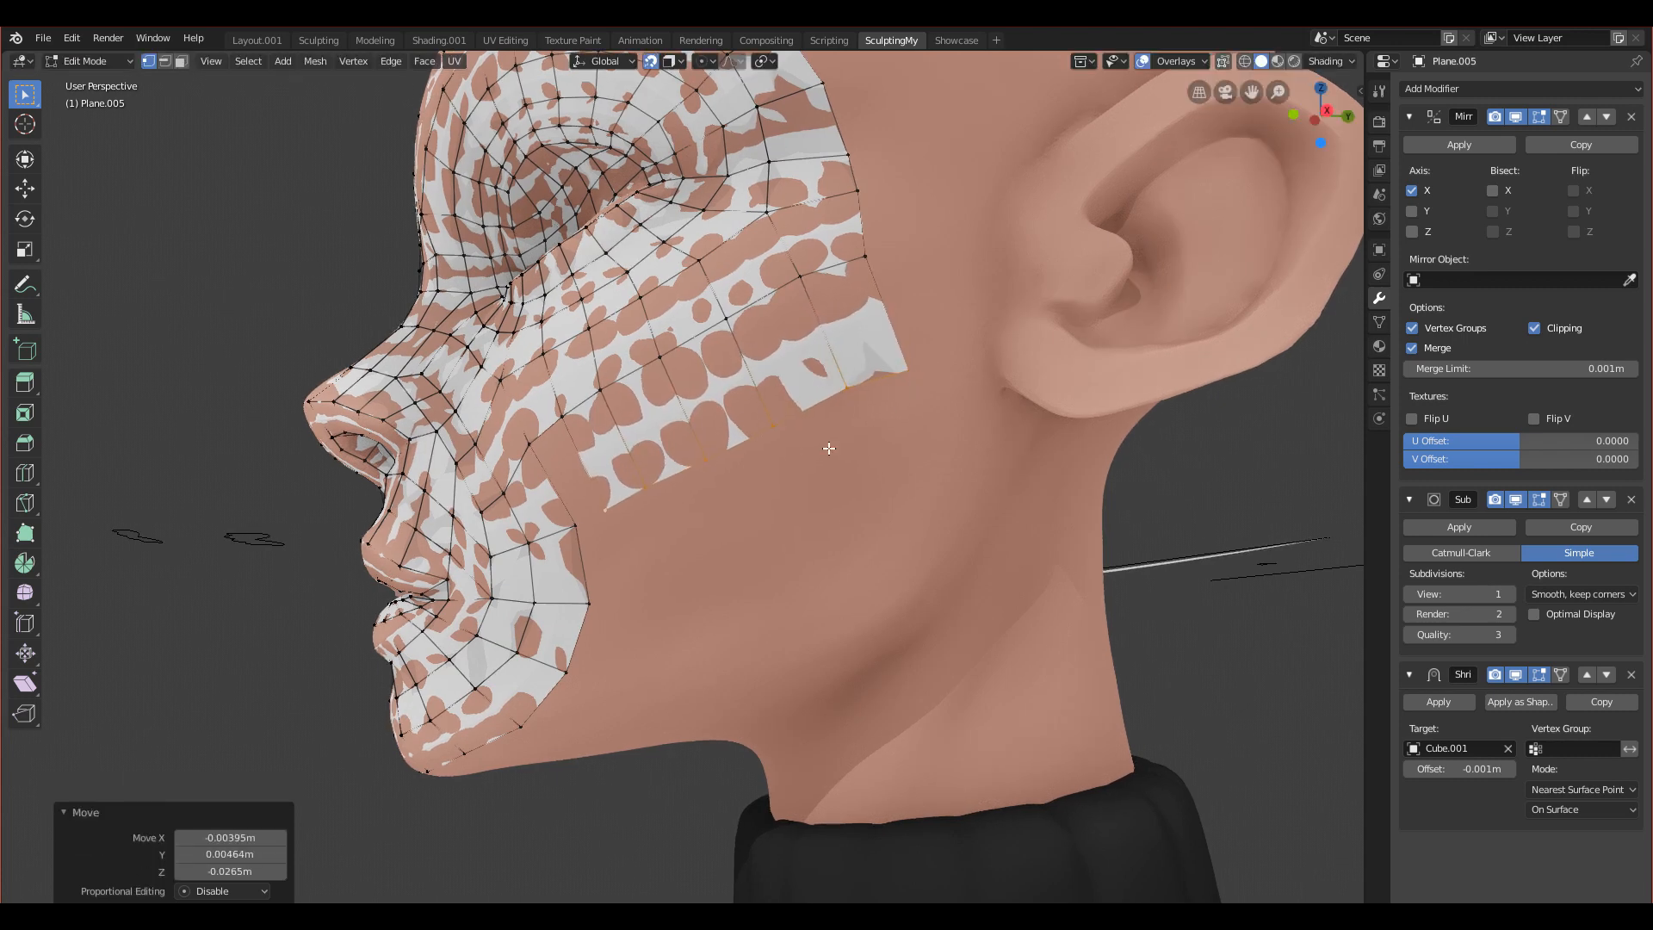
Step: Nudge two outer border vertices of the mouth loops away from the new cheek strip
right_click_drag(570, 525, 563, 520)
right_click_drag(585, 592, 581, 586)
right_click_drag(569, 522, 564, 523)
right_click_drag(585, 596, 576, 592)
Step: Select the lower edge row of the new cheek strip and extrude a second strip toward the jaw
right_click(609, 518)
right_click(904, 373, "ctrl")
key("e")
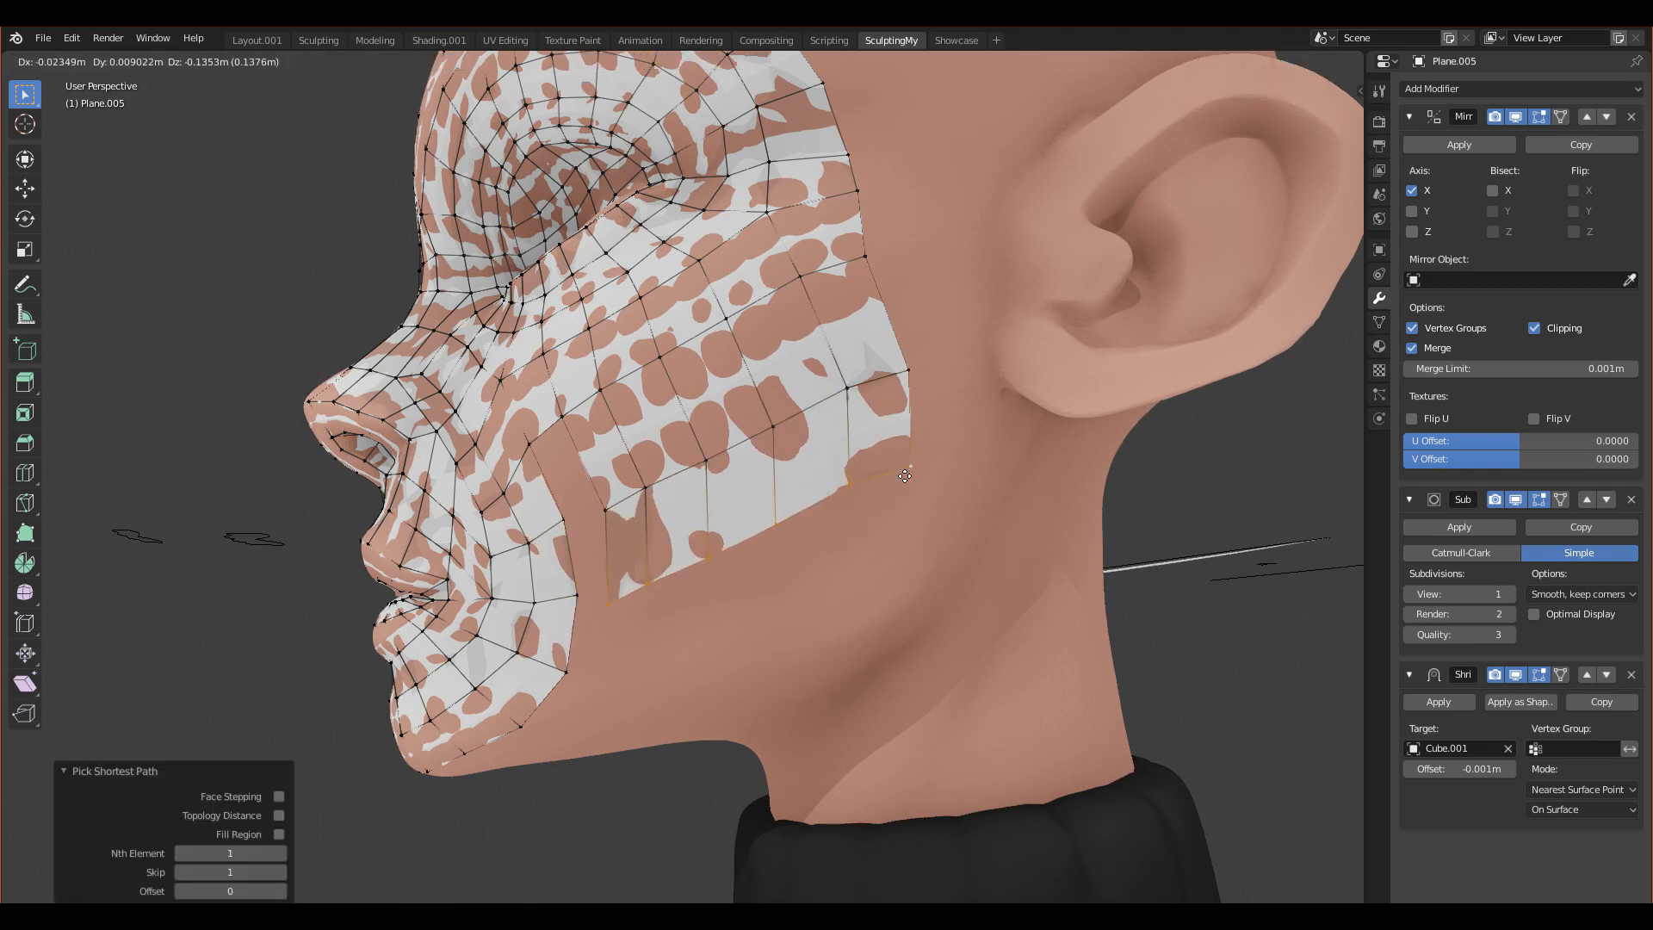
left_click(906, 477)
Step: Rotate the second extruded cheek row by about 8°, scale it and move it into line with the jaw
key("r")
left_click(981, 476)
key("g")
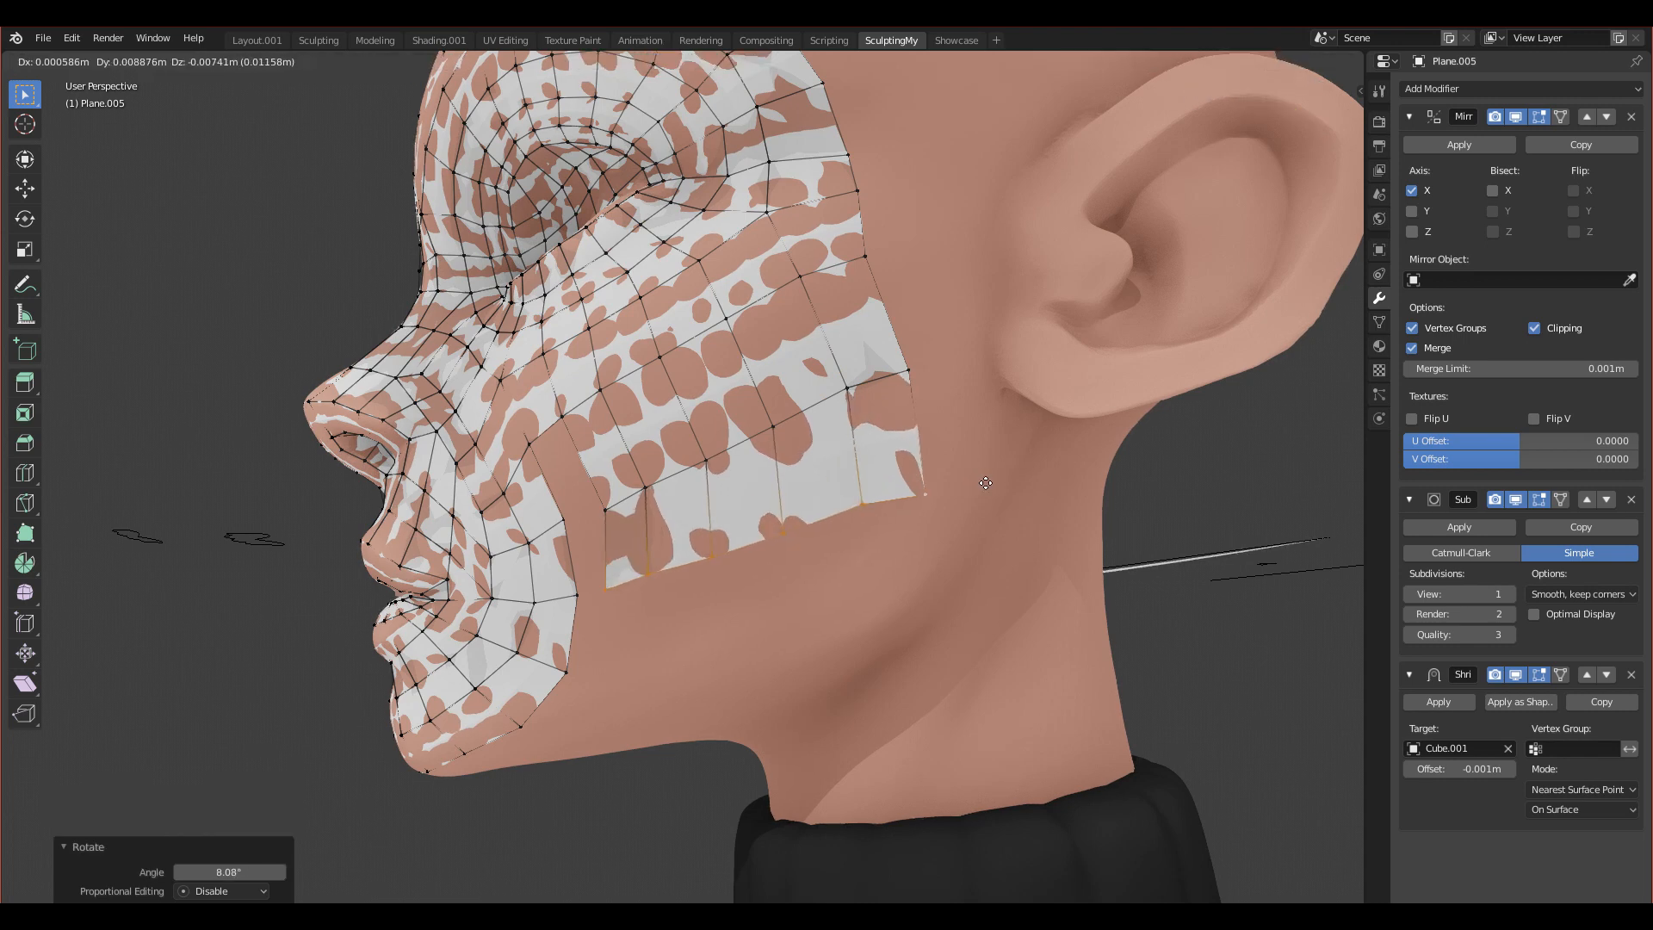
left_click(985, 481)
key("s")
left_click(977, 484)
key("g")
left_click(966, 490)
Step: Reposition individual vertices of the extruded cheek strips to even out their quads
right_click_drag(609, 513, 597, 503)
right_click_drag(604, 387, 614, 391)
right_click_drag(643, 491, 756, 429)
right_click_drag(840, 394, 893, 375)
middle_click_drag(635, 622, 658, 482, "shift")
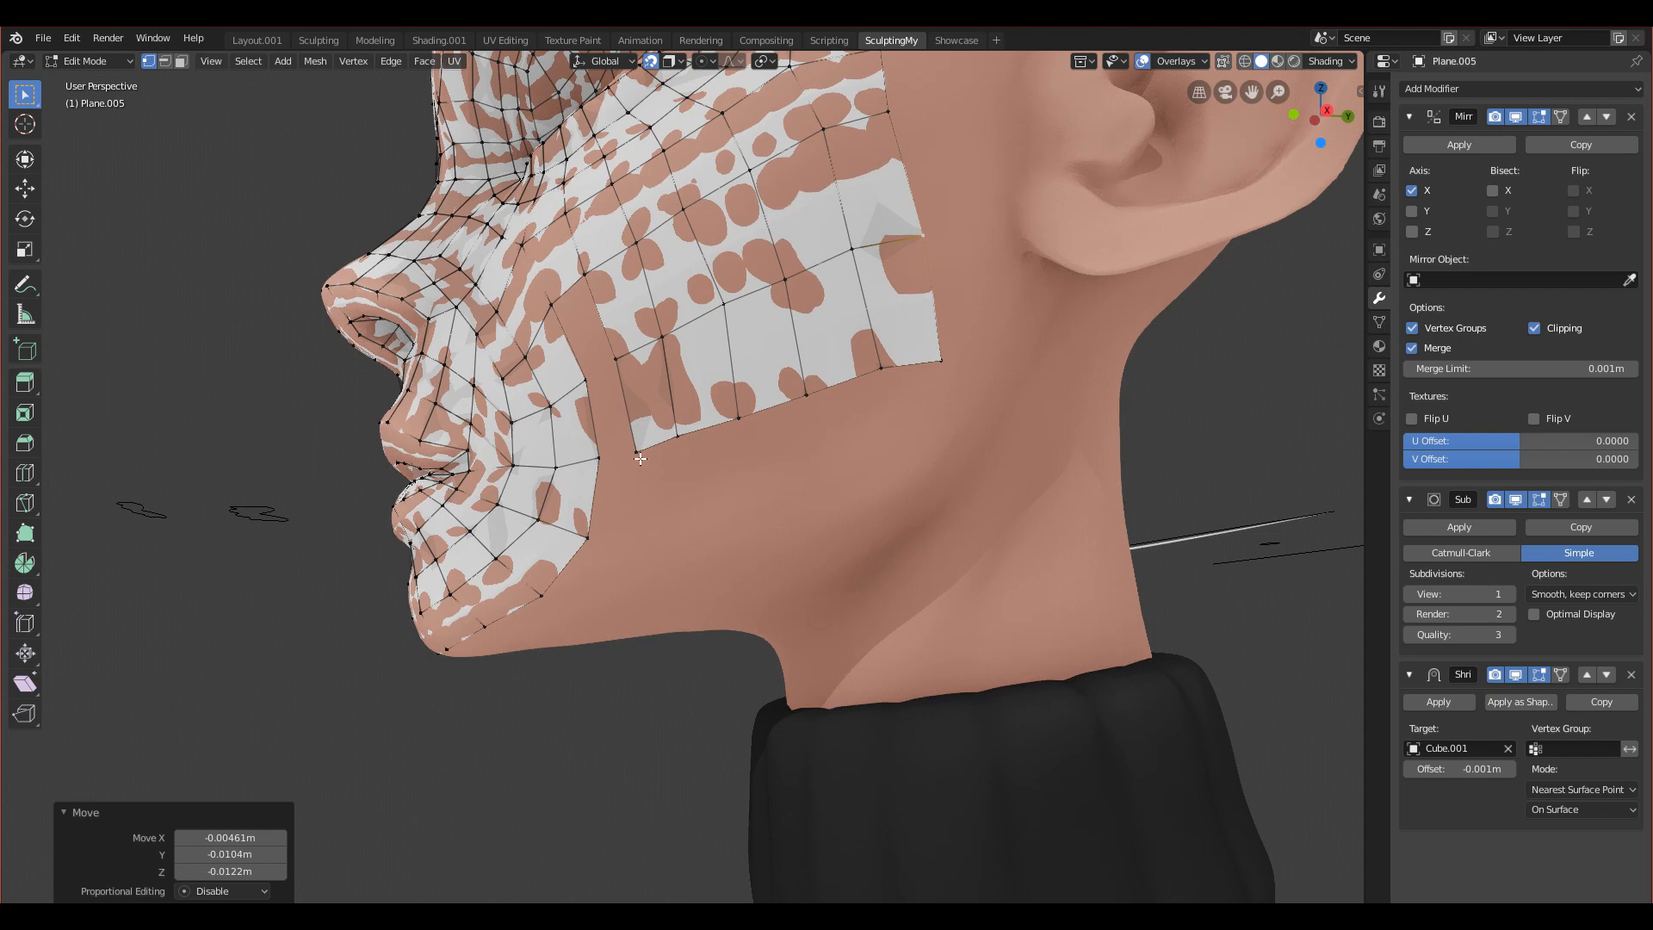
right_click(640, 459)
right_click_drag(885, 368, 804, 397)
Step: Select the lowest cheek edge row as a shortest path and extrude a third, narrower strip downward
right_click(635, 446)
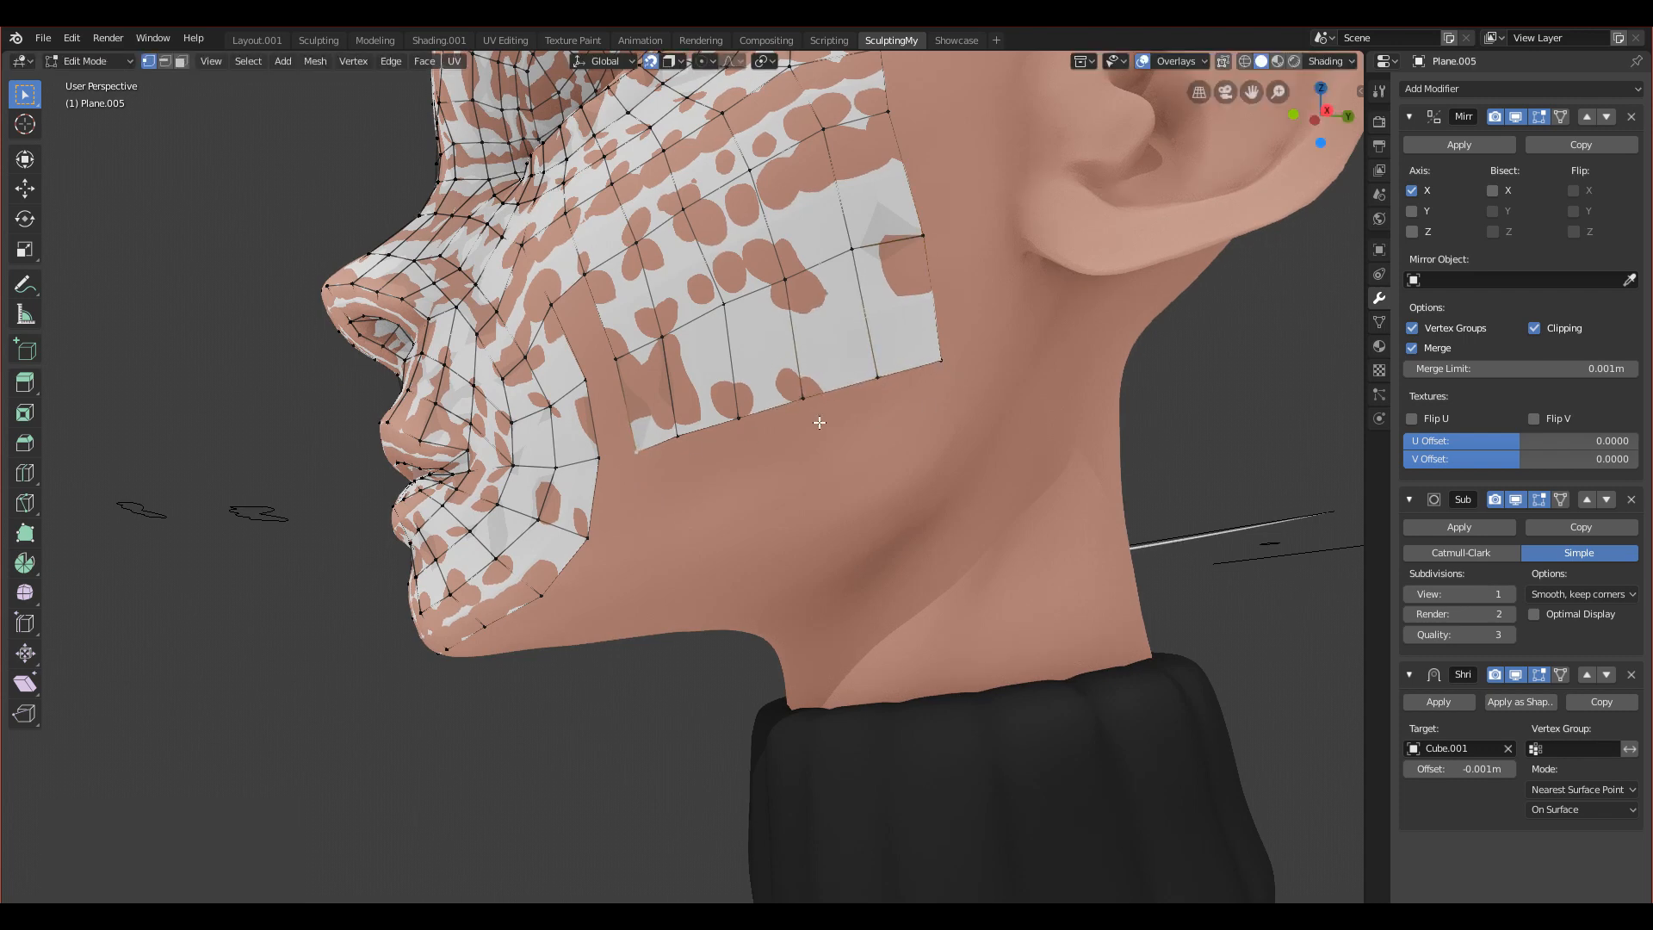
right_click(936, 363, "ctrl")
key("e")
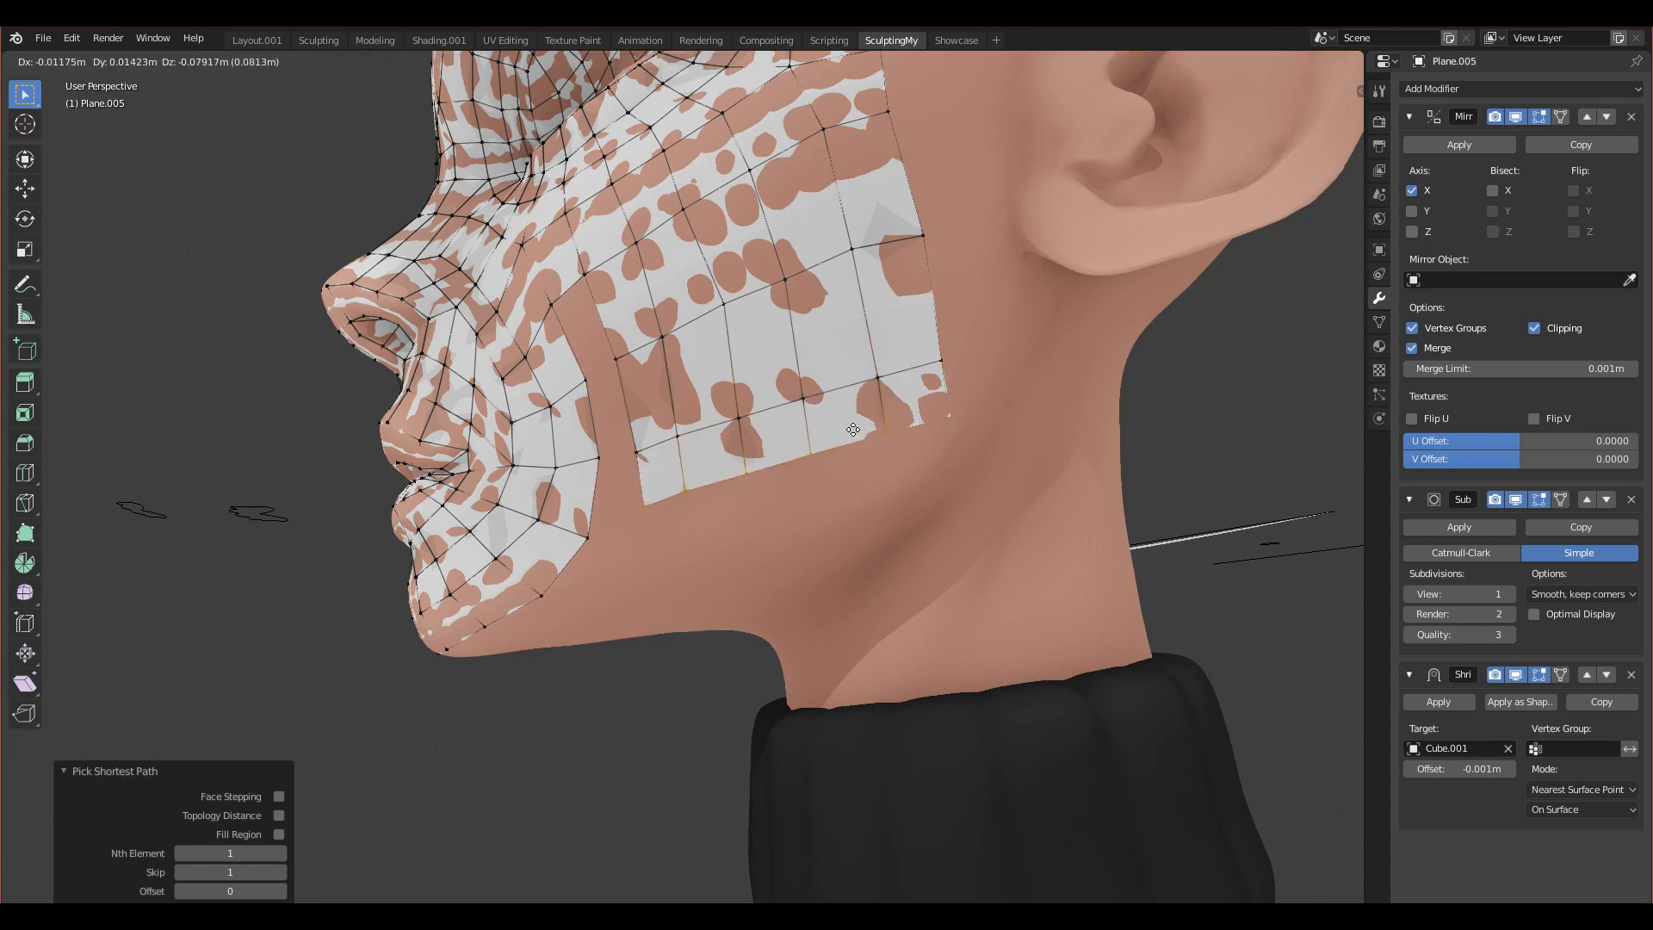
left_click(843, 415)
Step: Move the rear corner vertices and the upper row vertices of the third cheek strip for more even spacing
right_click_drag(936, 361, 864, 364)
right_click_drag(954, 403, 792, 389)
left_click(794, 393)
key("g")
left_click(784, 371)
key("g")
left_click(793, 381)
right_click_drag(739, 419, 732, 406)
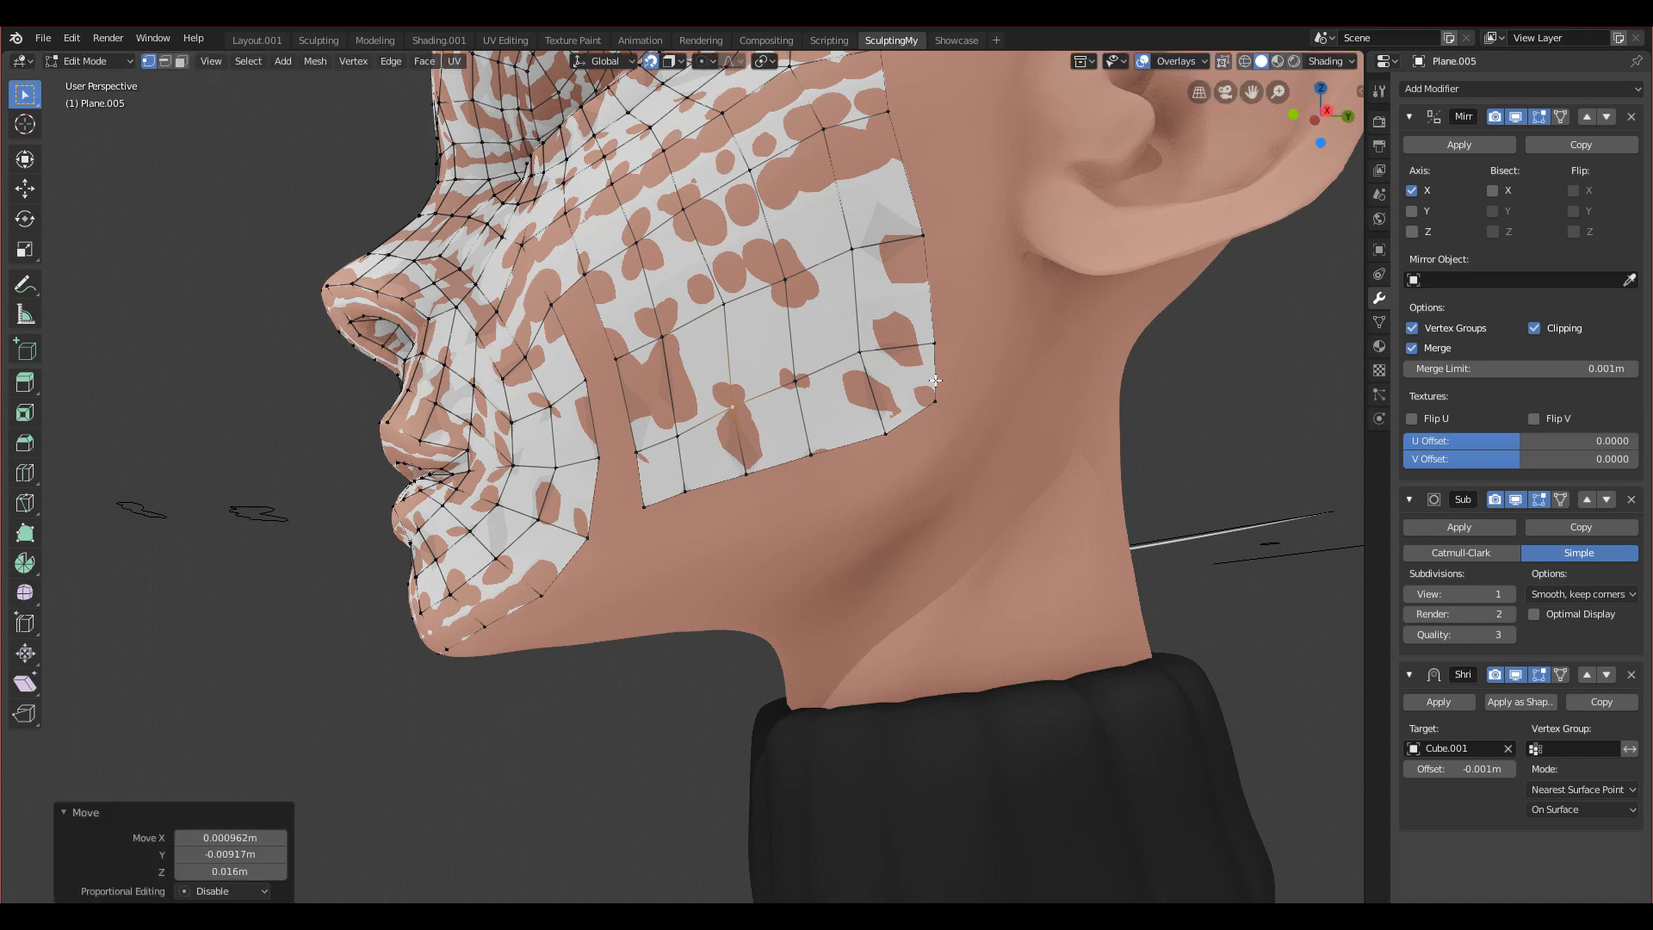
right_click_drag(861, 365, 746, 403)
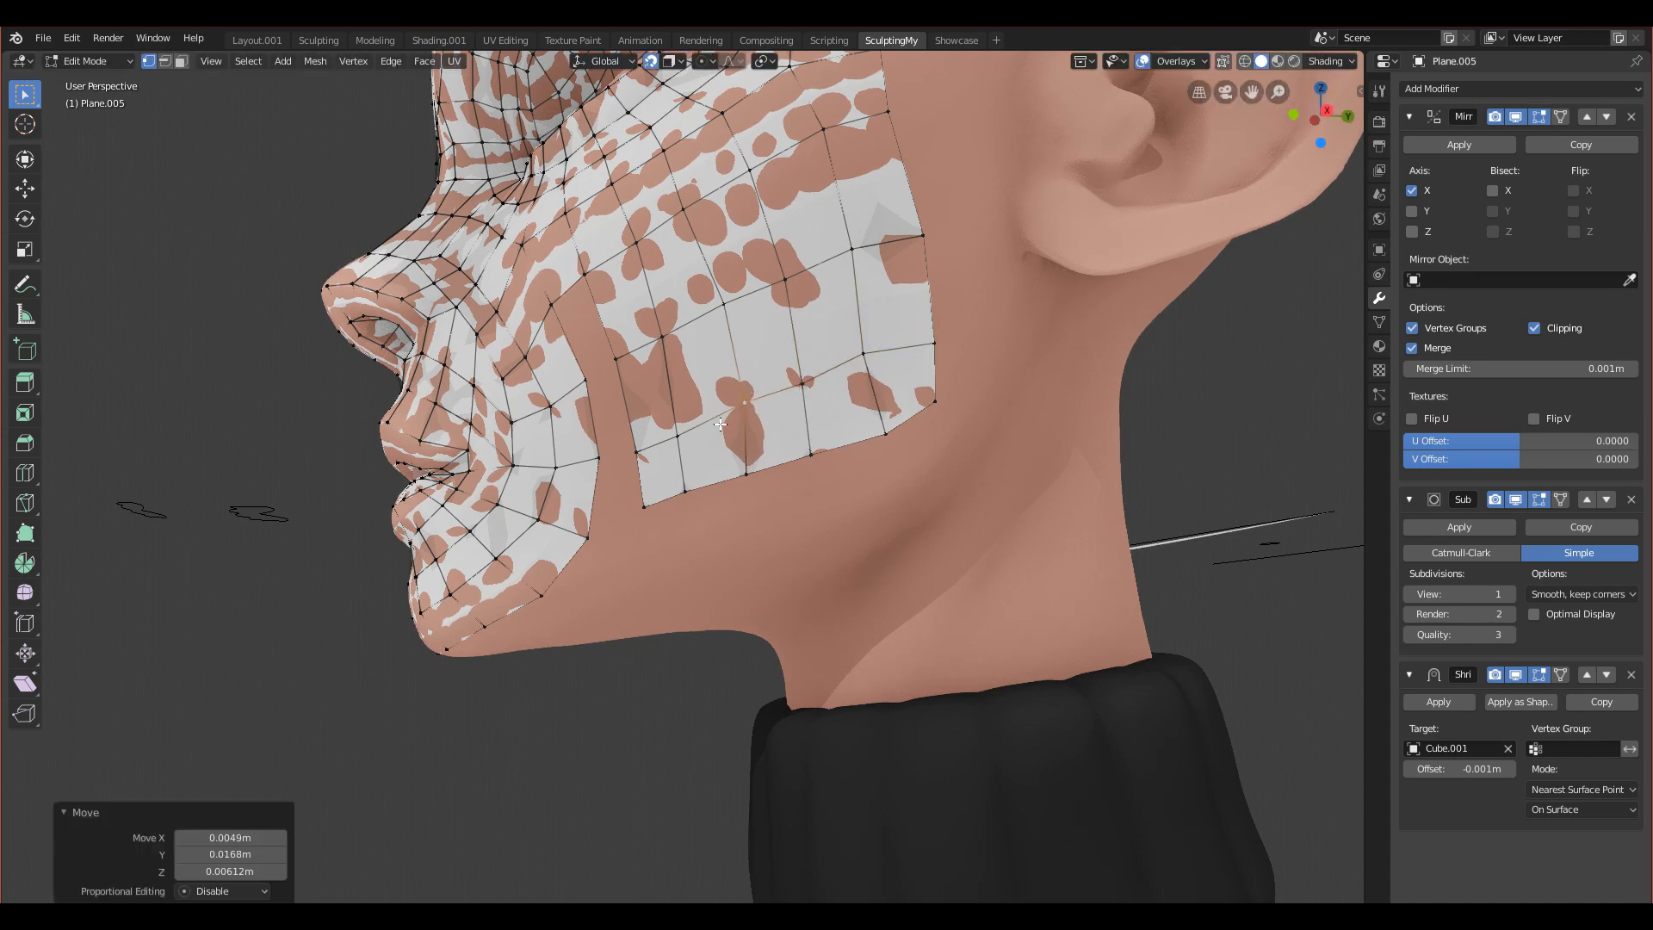
Step: Fill the gap between the mouth loops and the extruded cheek strips with four faces, starting at its upper end
scroll(637, 517, "down", 4)
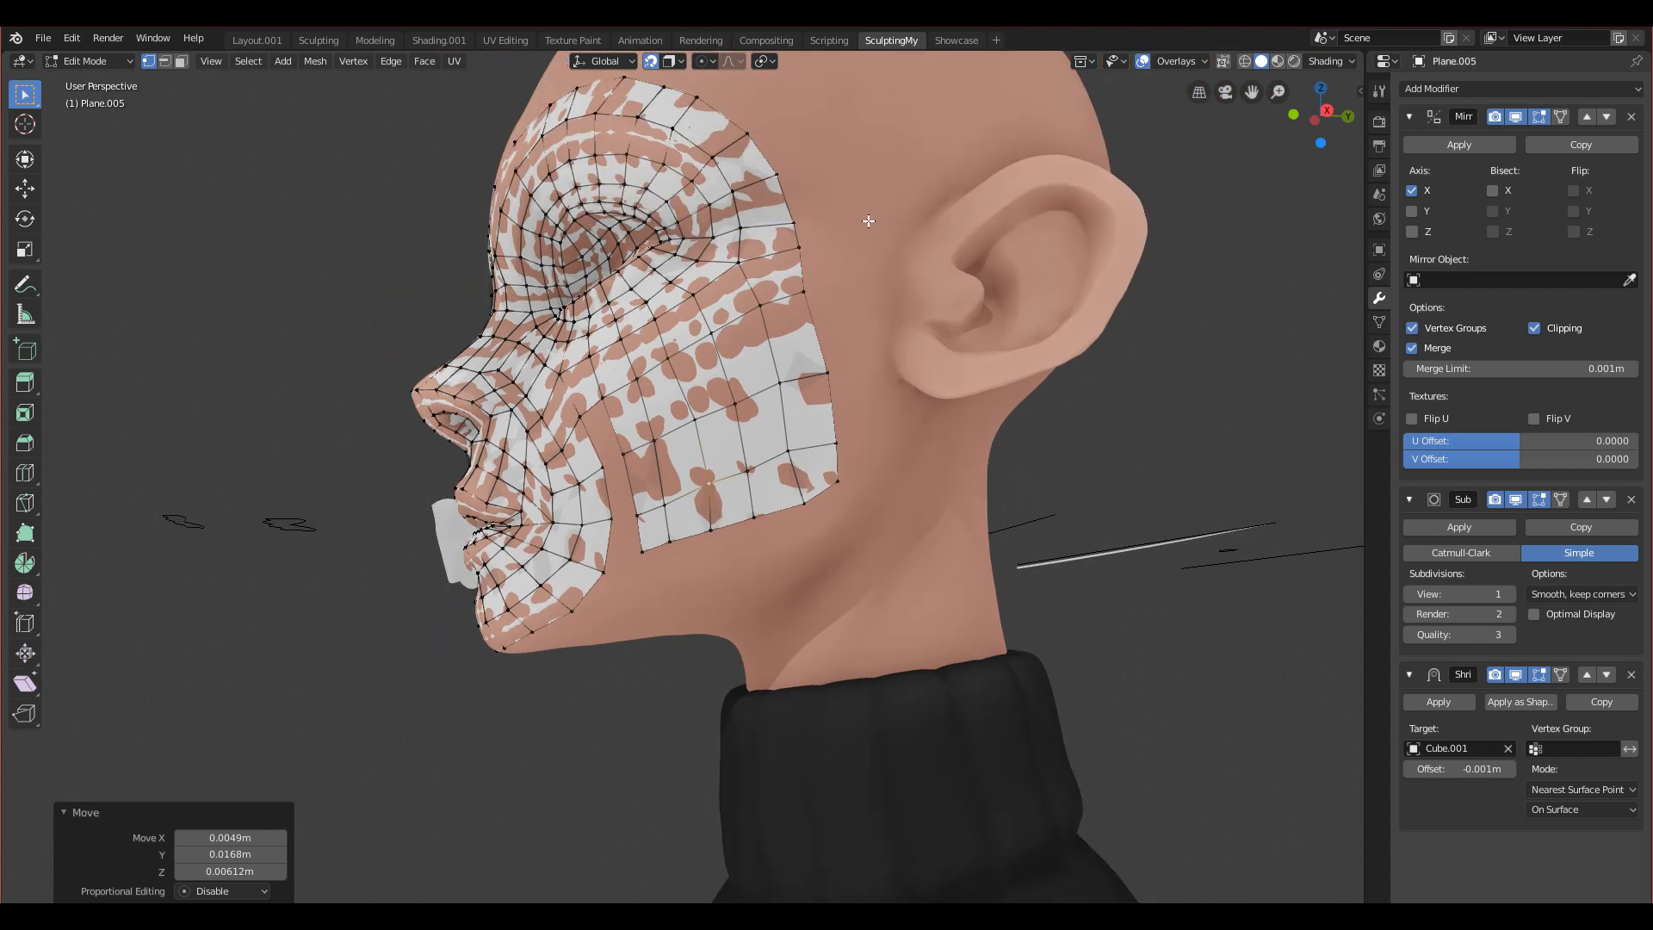
middle_click_drag(780, 273, 588, 152)
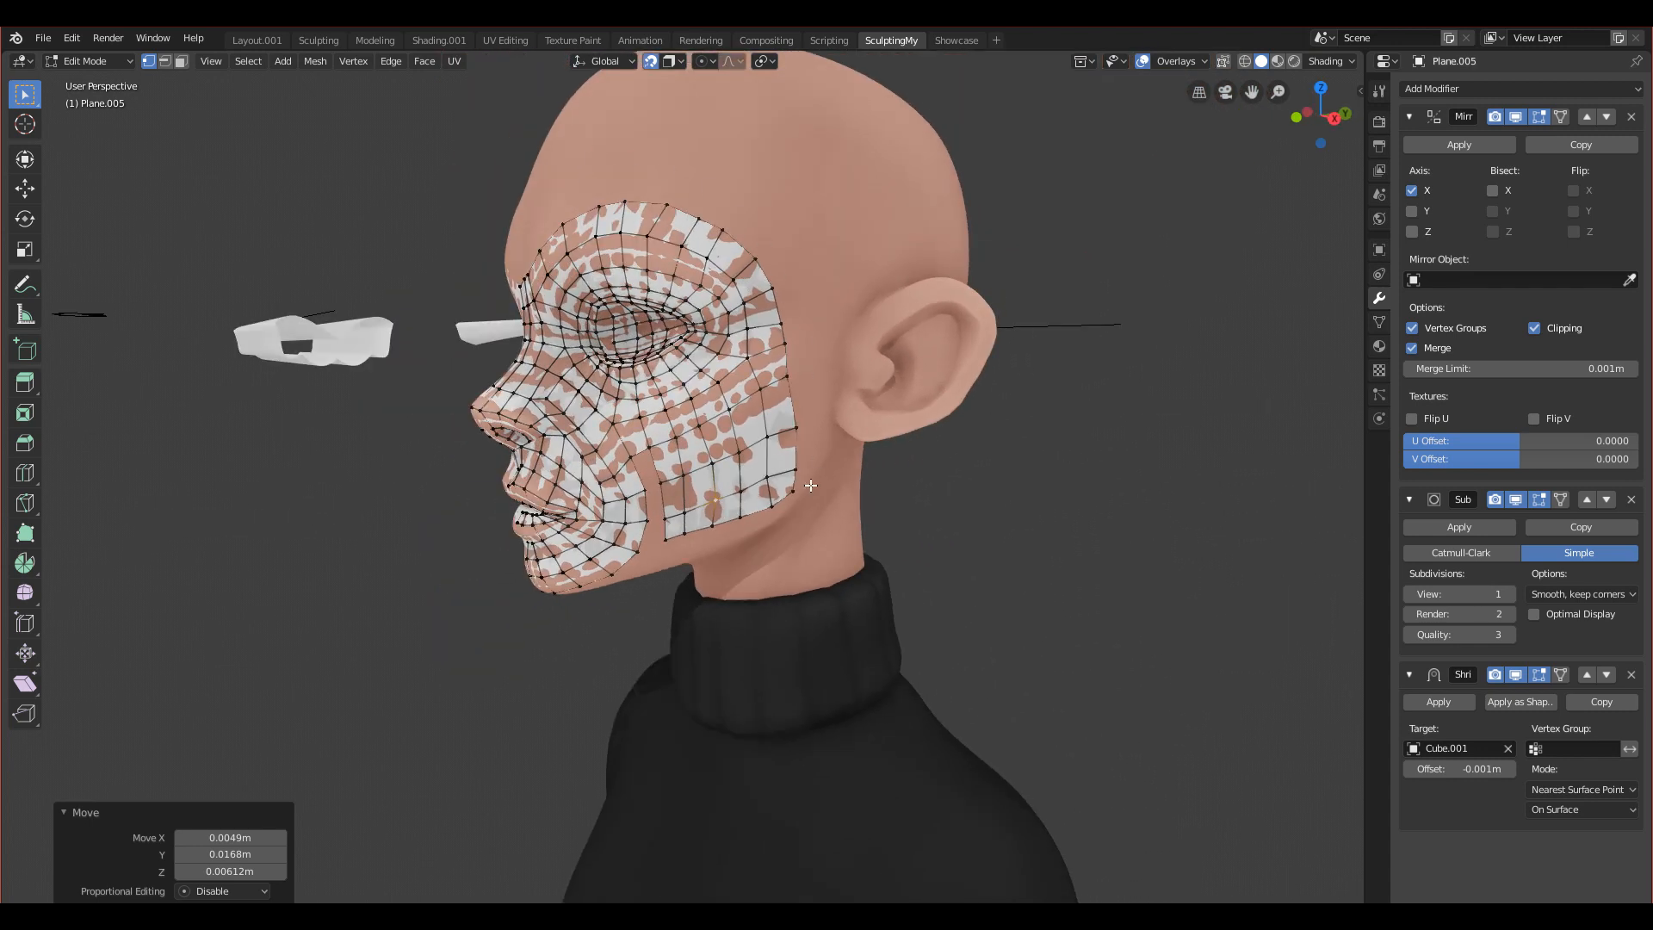
middle_click_drag(633, 581, 655, 568)
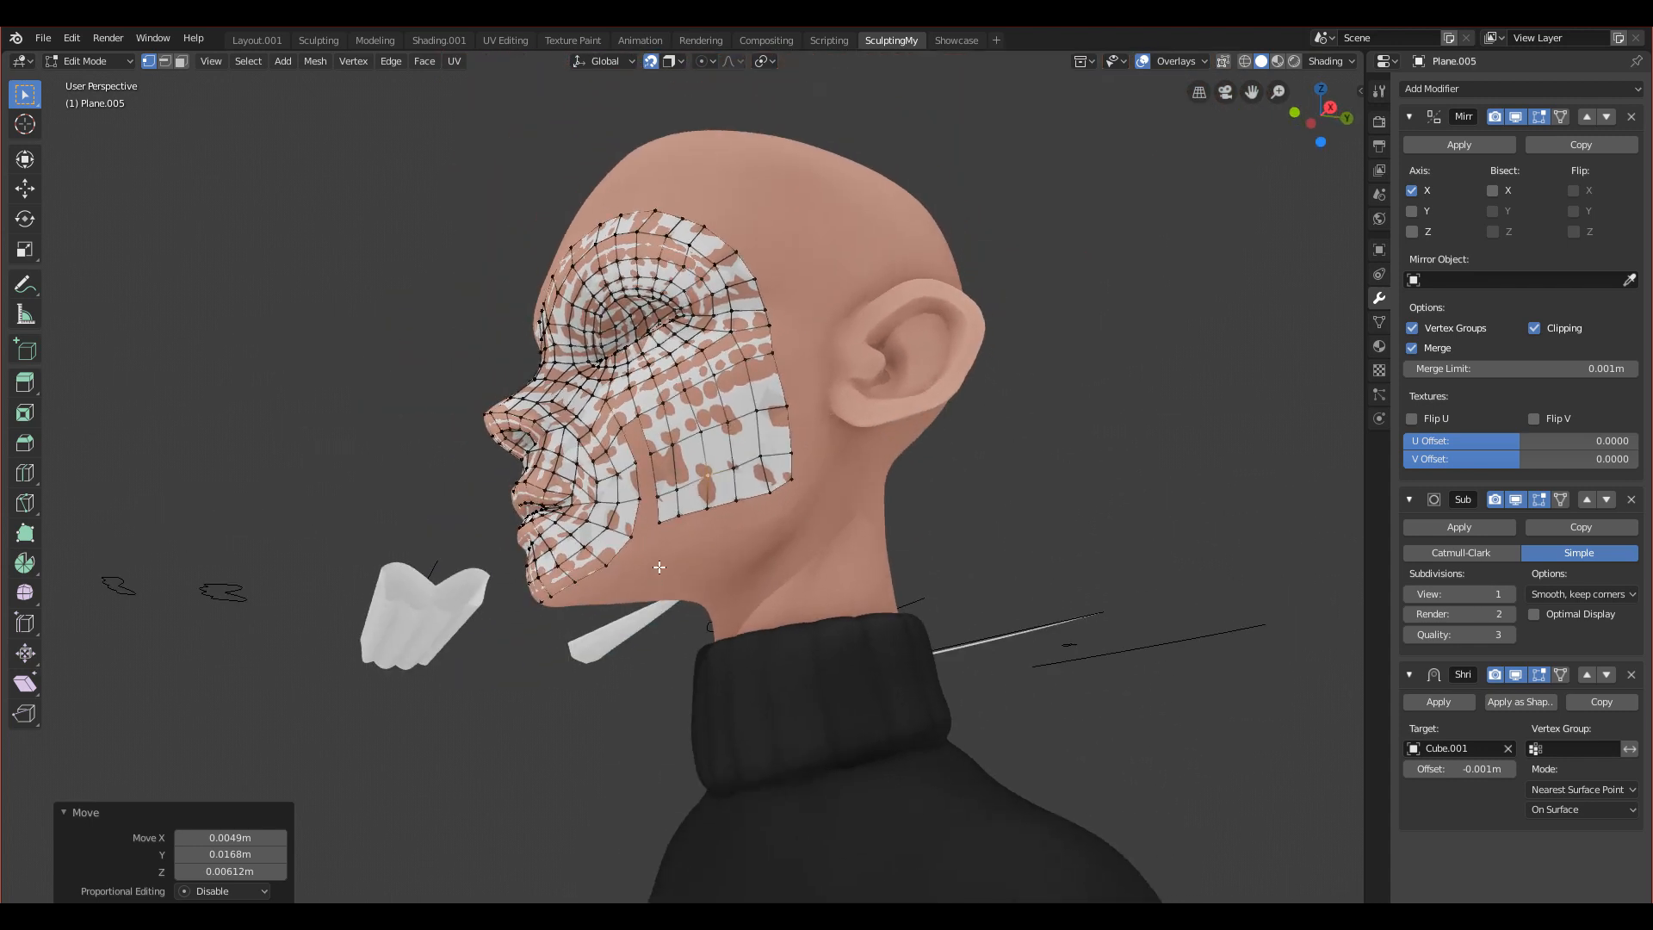
scroll(656, 568, "up", 5)
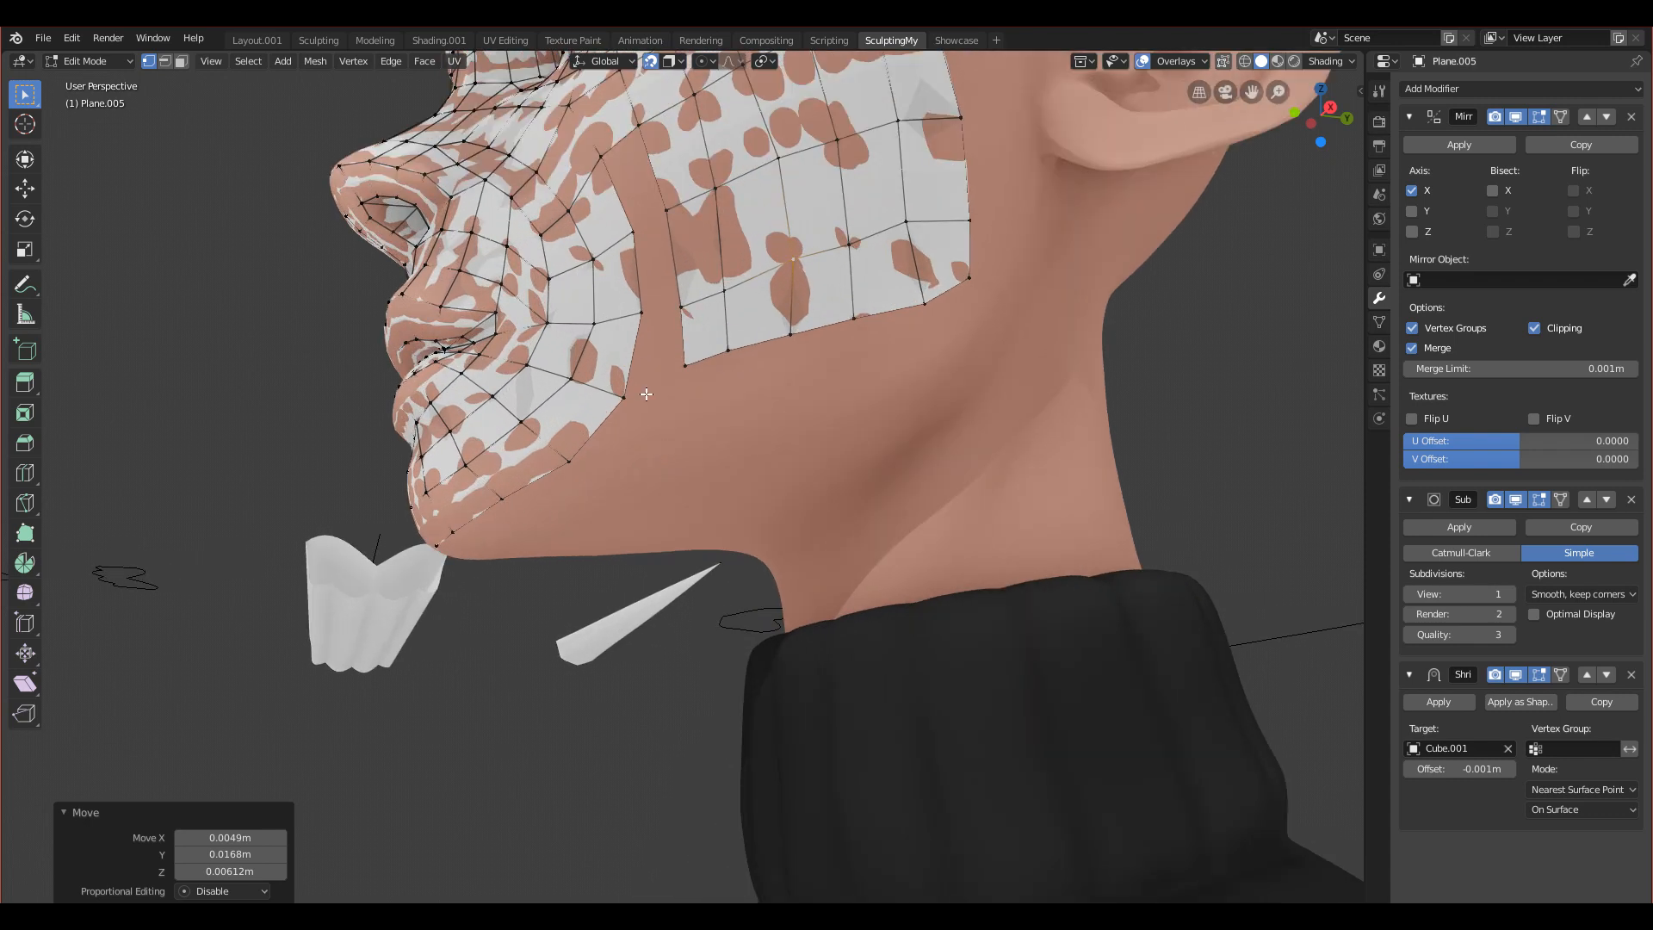
left_click(601, 160)
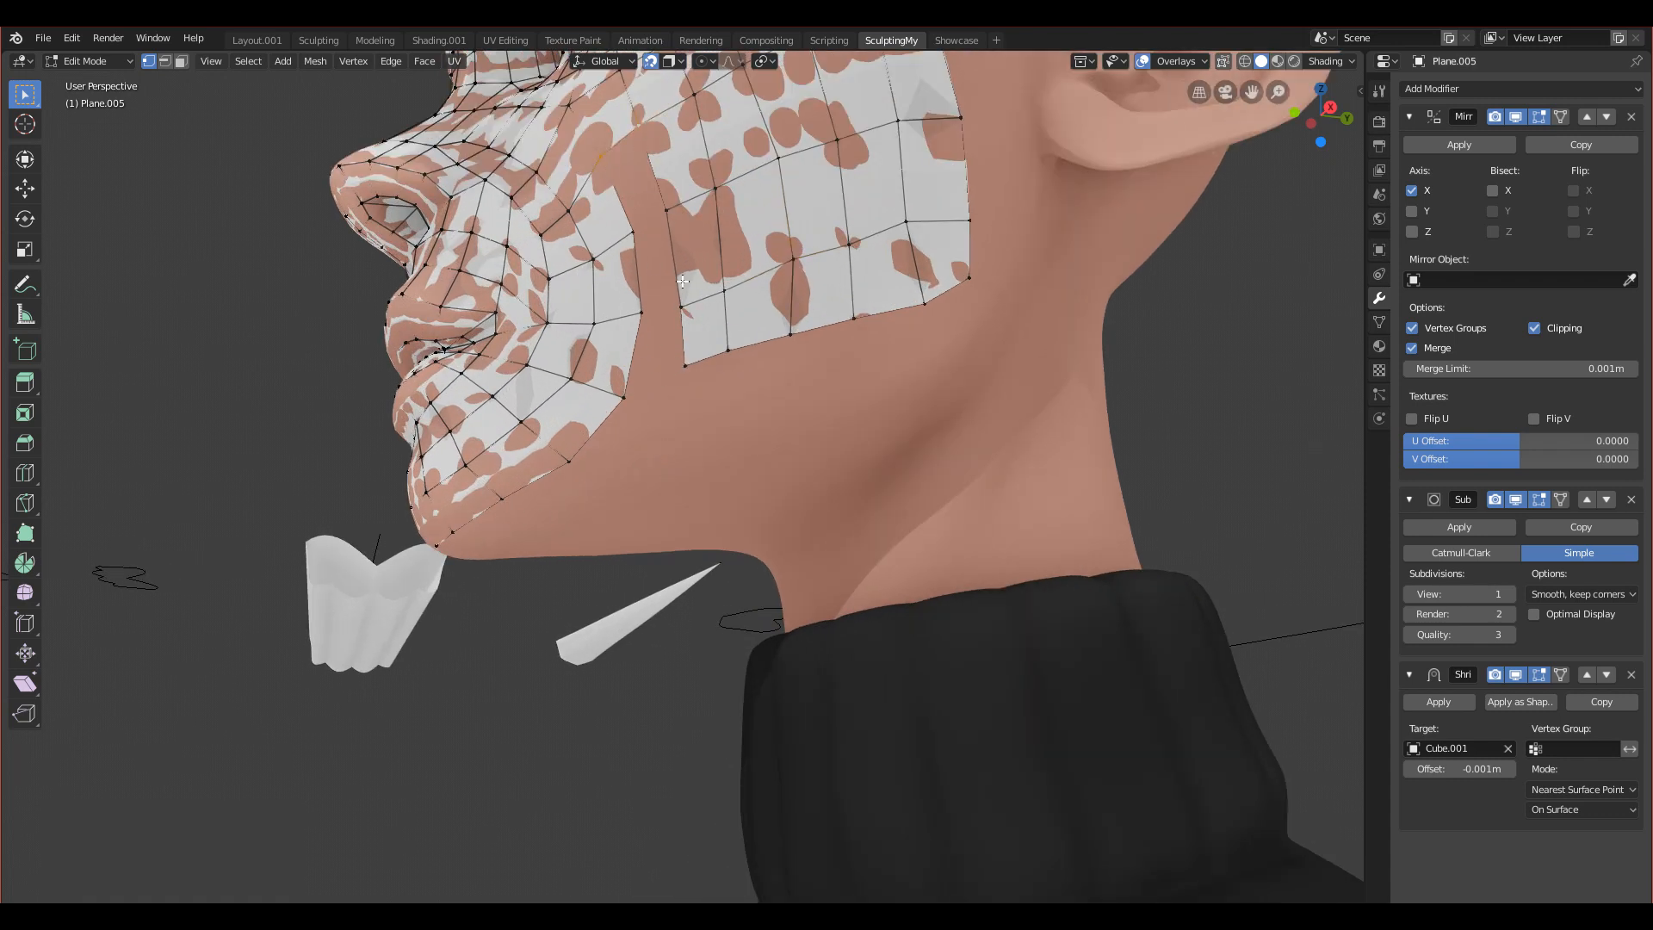
key("f")
key("f")
key("f")
key("f")
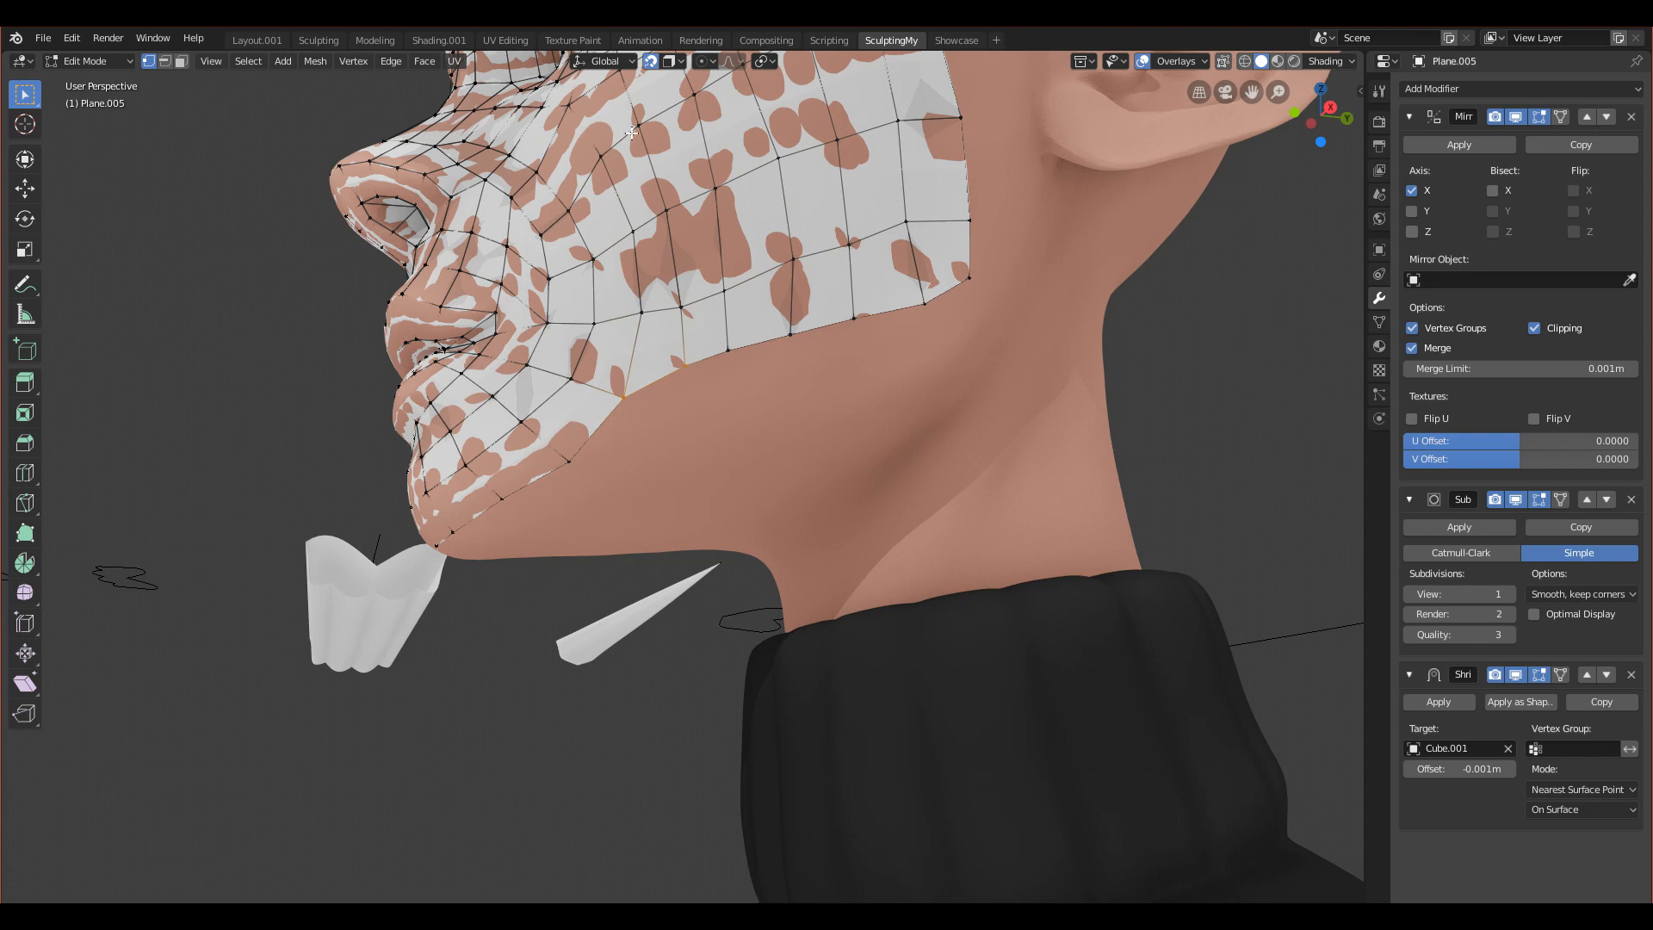
Step: Adjust the lower border of the newly filled faces above the jawline by moving the selected geometry
middle_click_drag(697, 433, 633, 380)
key("g")
left_click(667, 378)
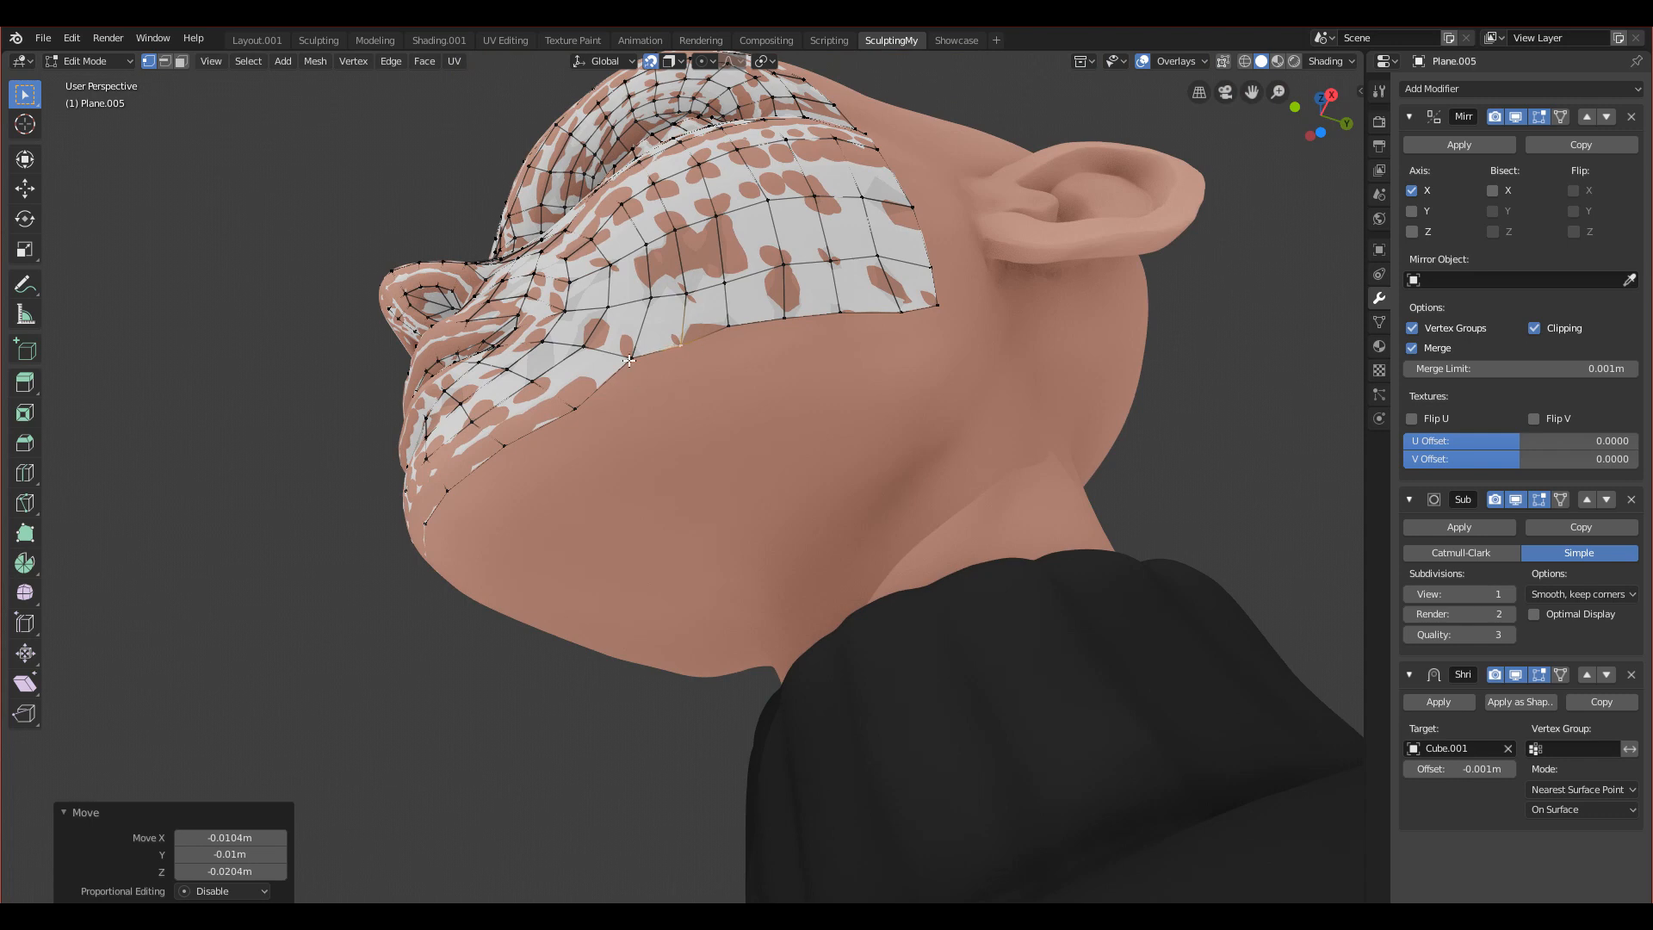
Step: Extrude the border vertex where the mouth and cheek areas meet down onto the jaw and adjust its position
left_click(632, 357, "shift")
key("e")
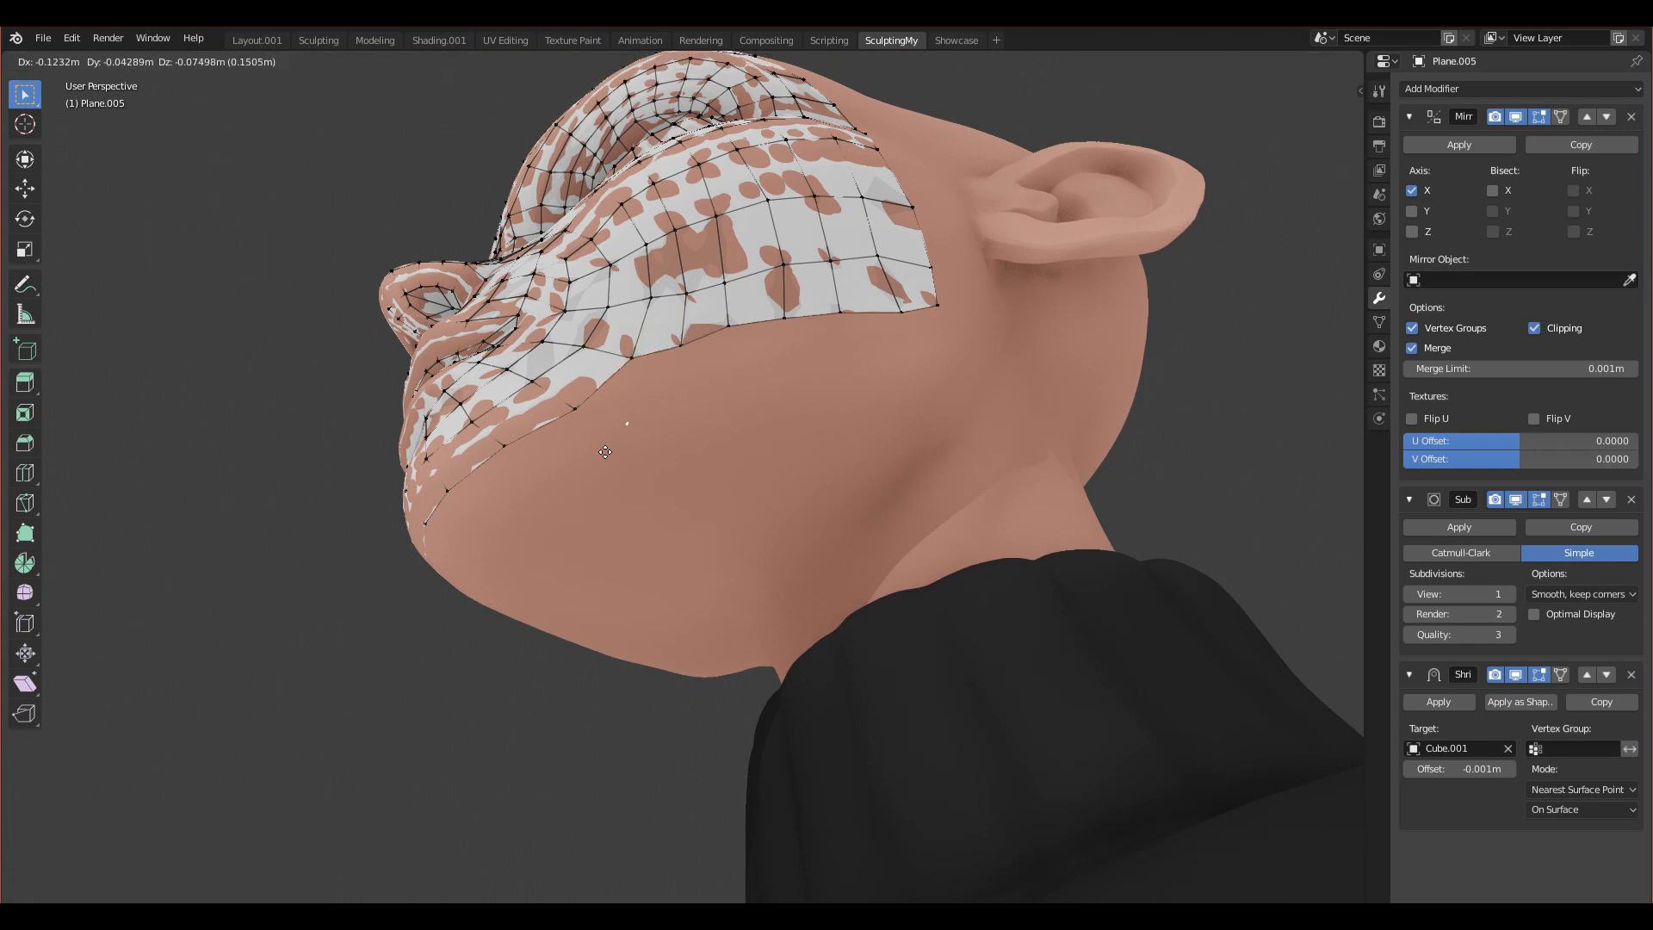
left_click(609, 420)
scroll(612, 428, "up", 1)
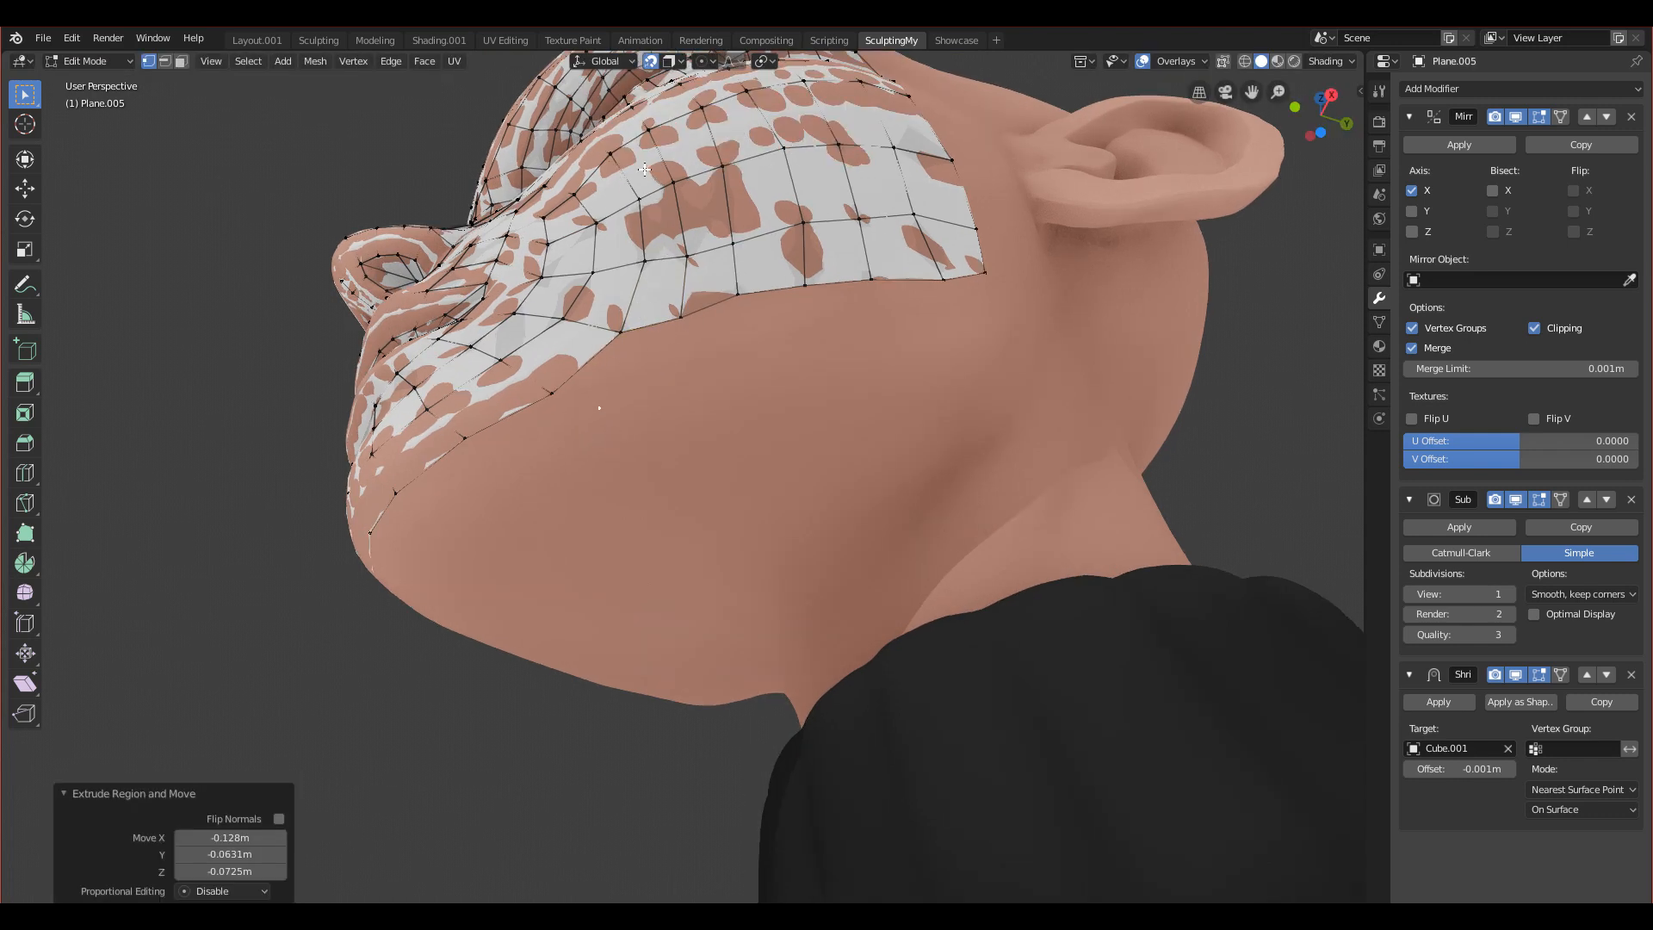
middle_click_drag(648, 338, 666, 389)
middle_click_drag(621, 480, 711, 393)
key("g")
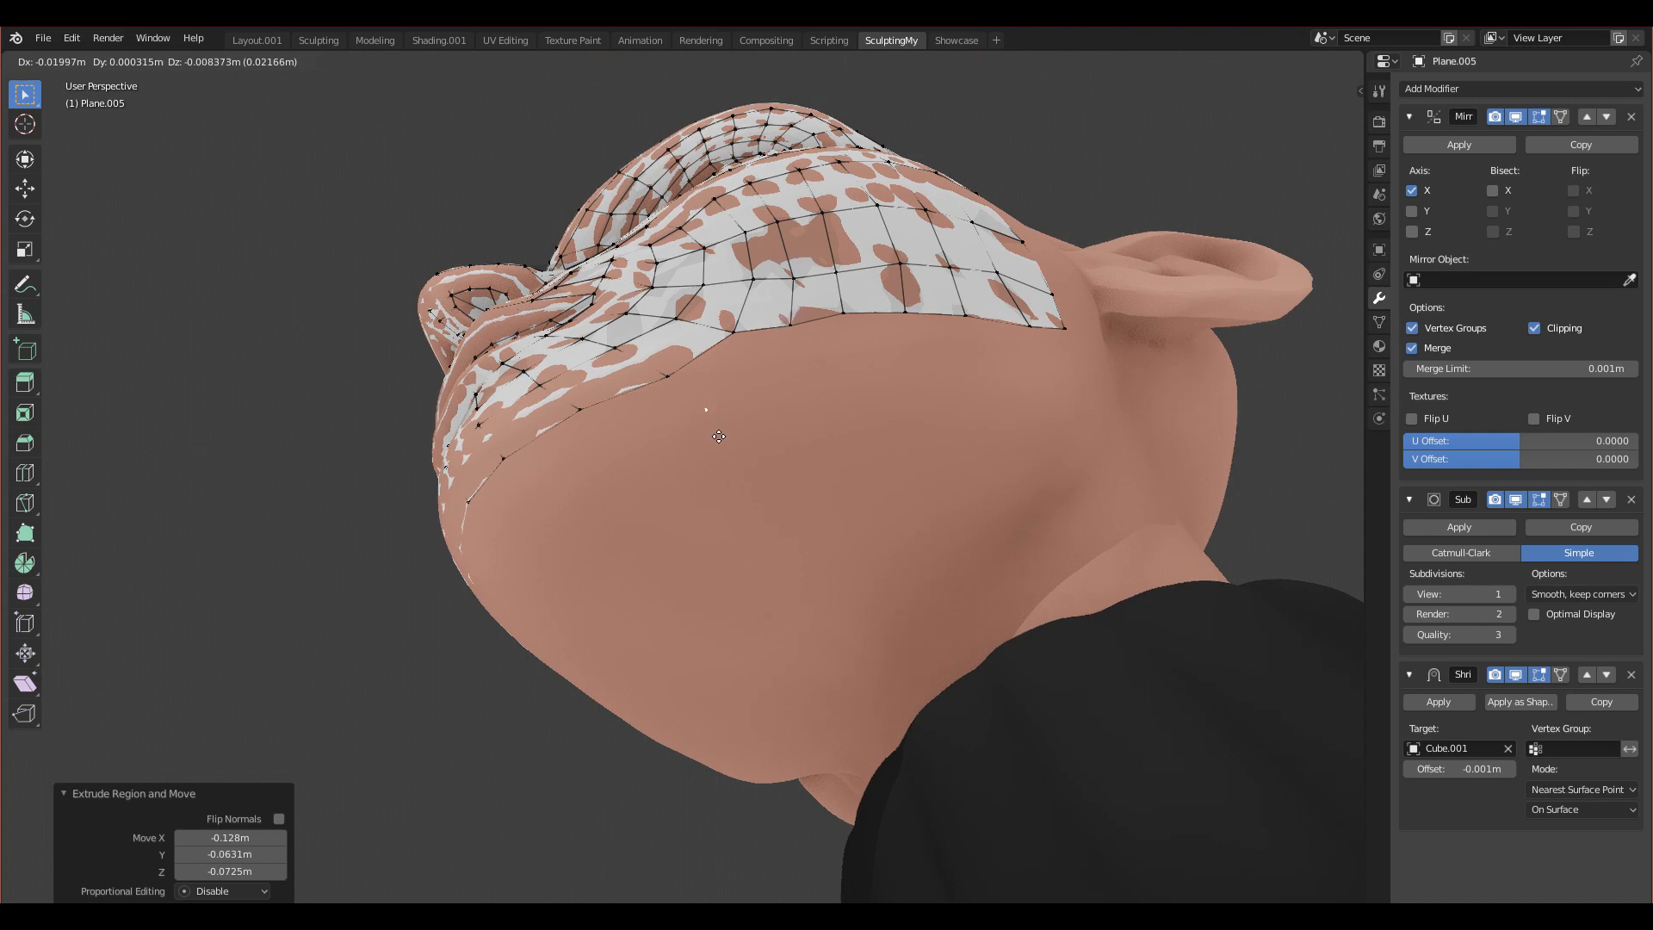
left_click(728, 423)
Step: Extrude three more vertices in a row toward the chin below the mouth border and nudge the third vertex of the row
key("e")
left_click(592, 491)
middle_click_drag(595, 489, 643, 444)
key("g")
key("e")
left_click(516, 475)
key("e")
left_click(480, 501)
left_click(560, 426)
key("g")
left_click(569, 421)
middle_click_drag(550, 429, 522, 471)
middle_click_drag(706, 414, 728, 473)
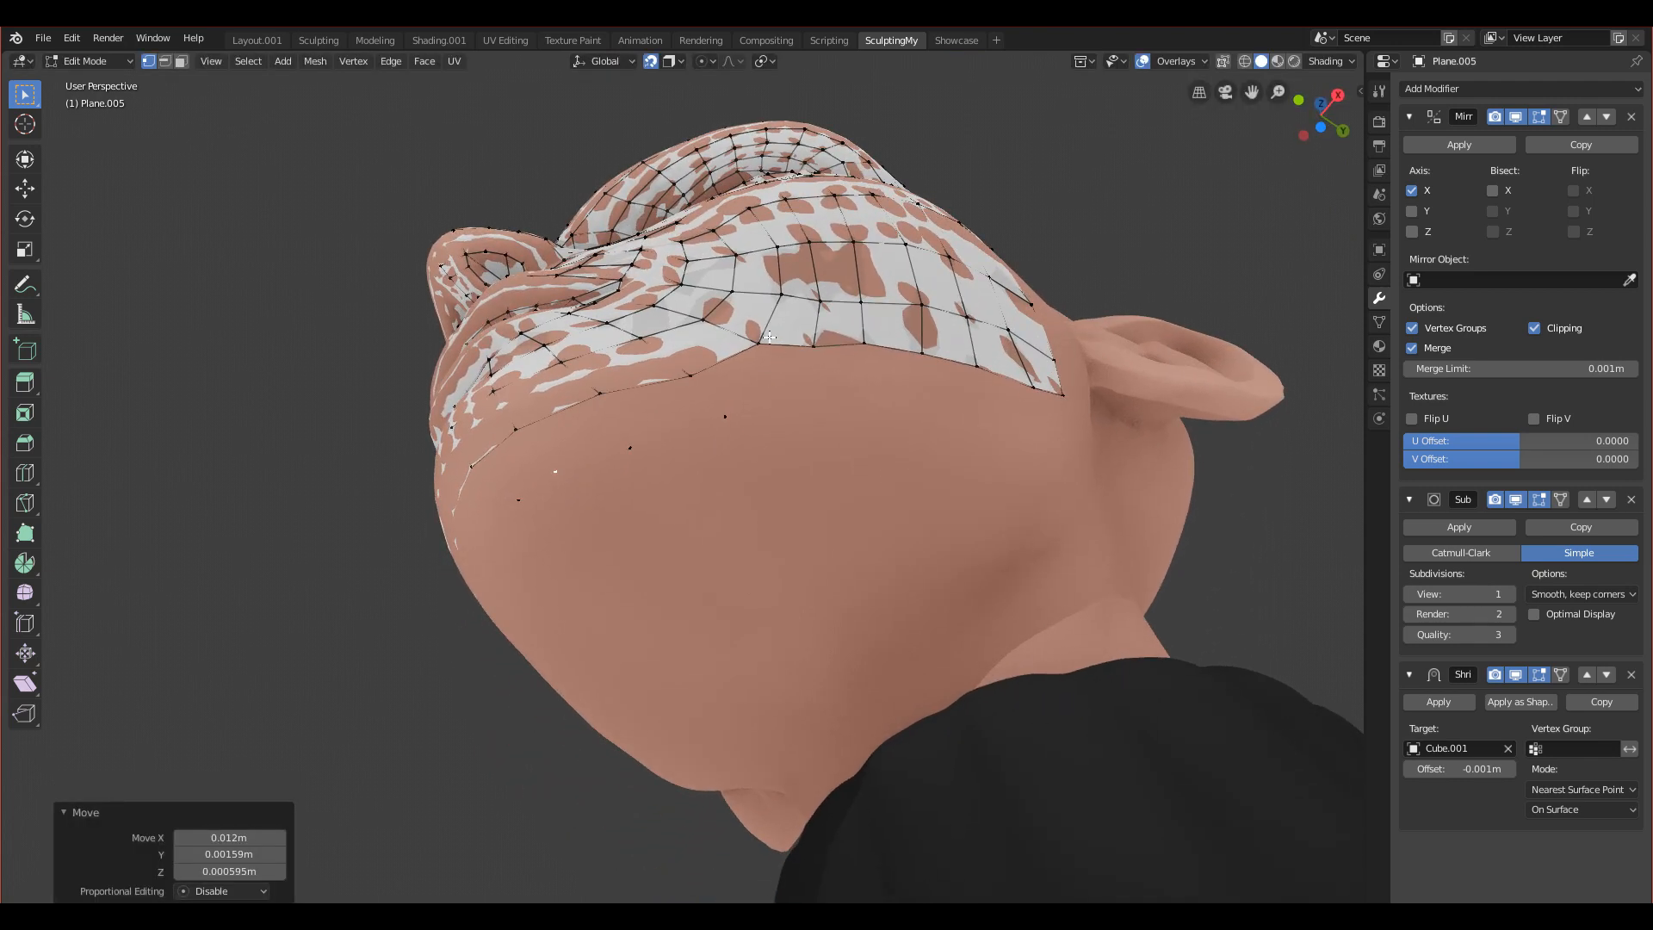
Step: Fill faces between the lower mouth border and the new vertex row, starting at the cheek end
left_click(773, 347)
left_click(810, 346, "shift")
middle_click_drag(810, 346, 796, 405)
key("g")
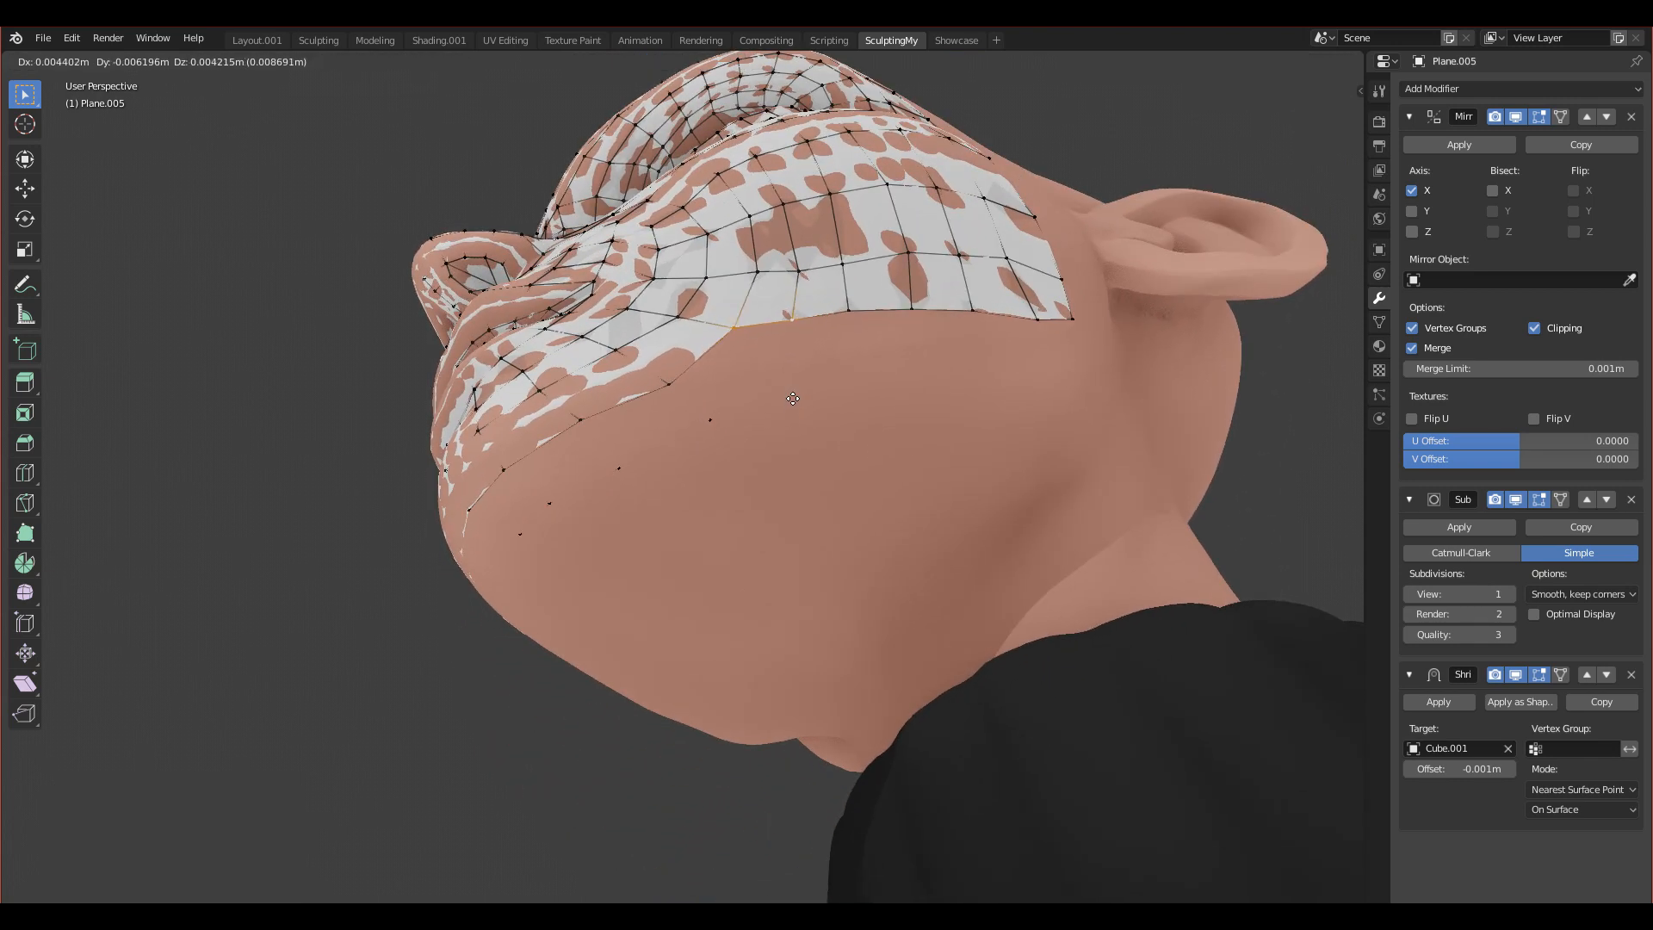
right_click(794, 399)
key("f")
middle_click_drag(794, 401, 602, 452)
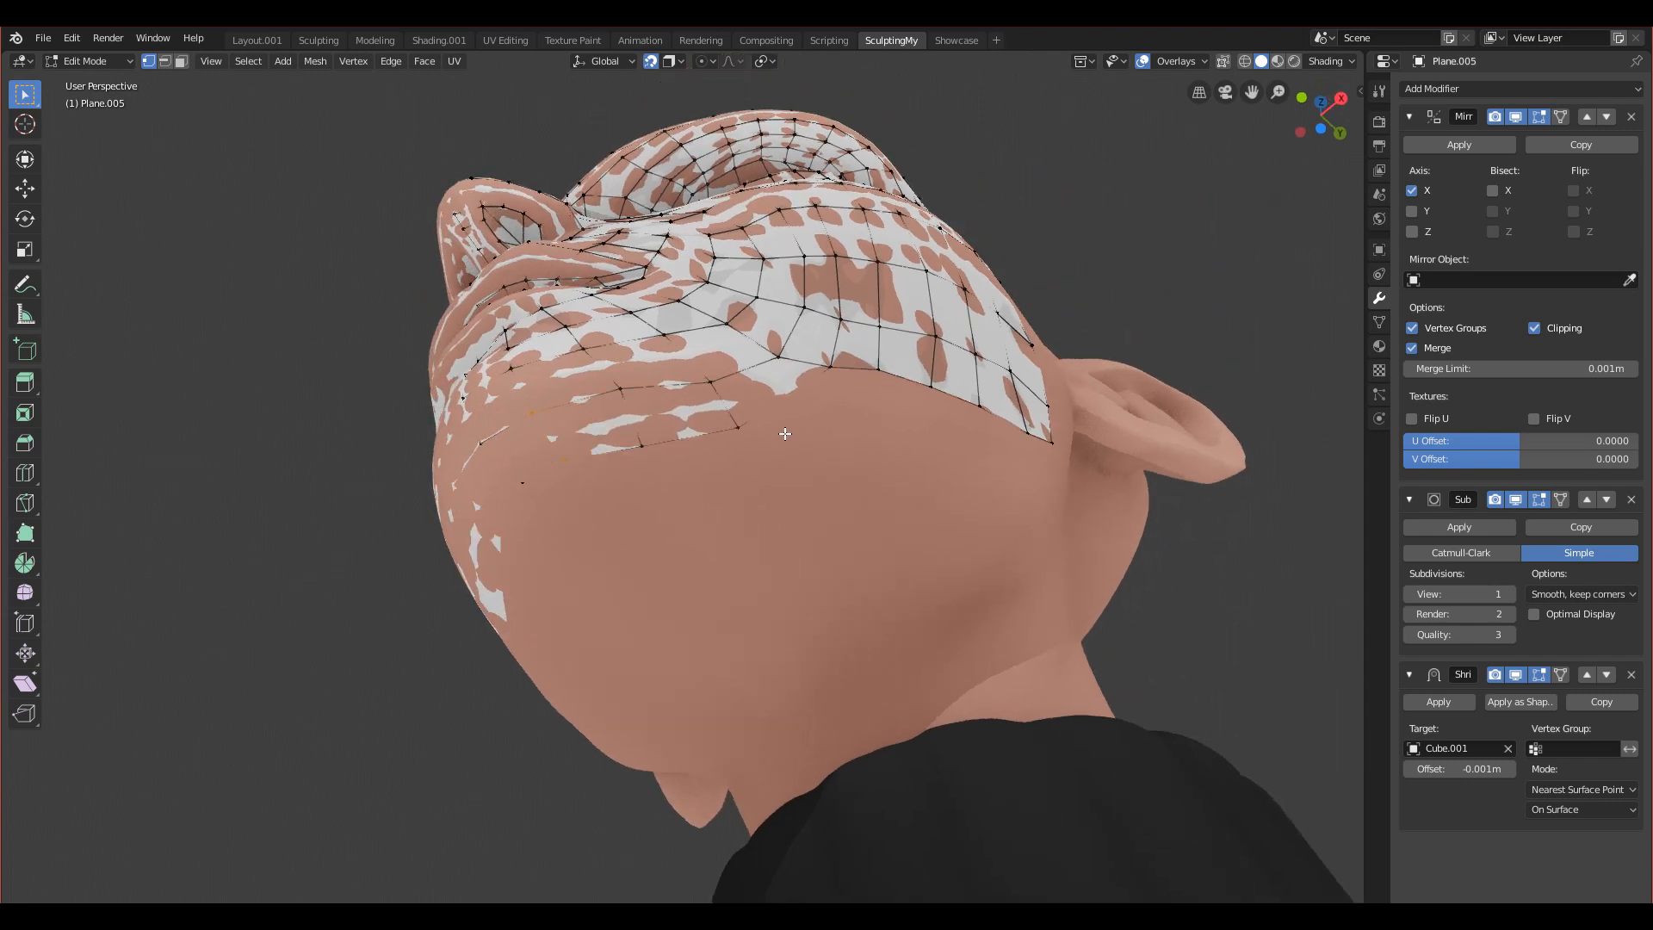
Step: Move vertices along the new chin strip's lower border to even out the spacing
key("g")
left_click(593, 459)
key("g")
left_click(728, 429)
key("g")
left_click(744, 419)
middle_click_drag(745, 420, 828, 369)
Step: Move two lower cheek border vertices near the chin strip to smooth the edge line
left_click(768, 325)
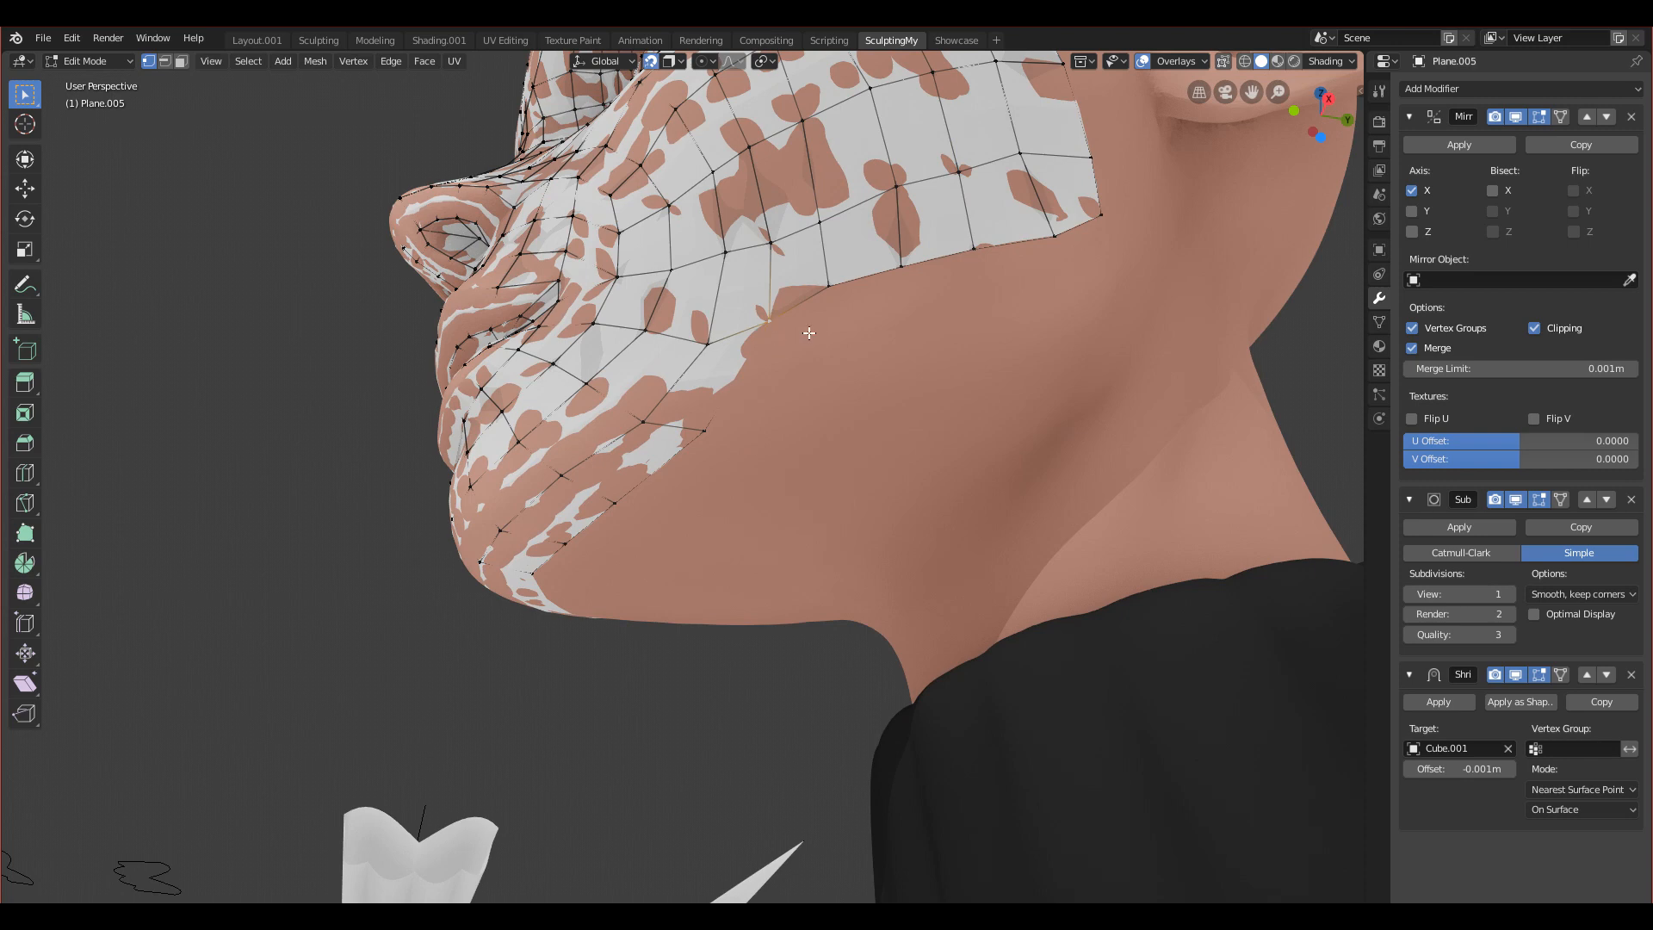
key("g")
left_click(827, 352)
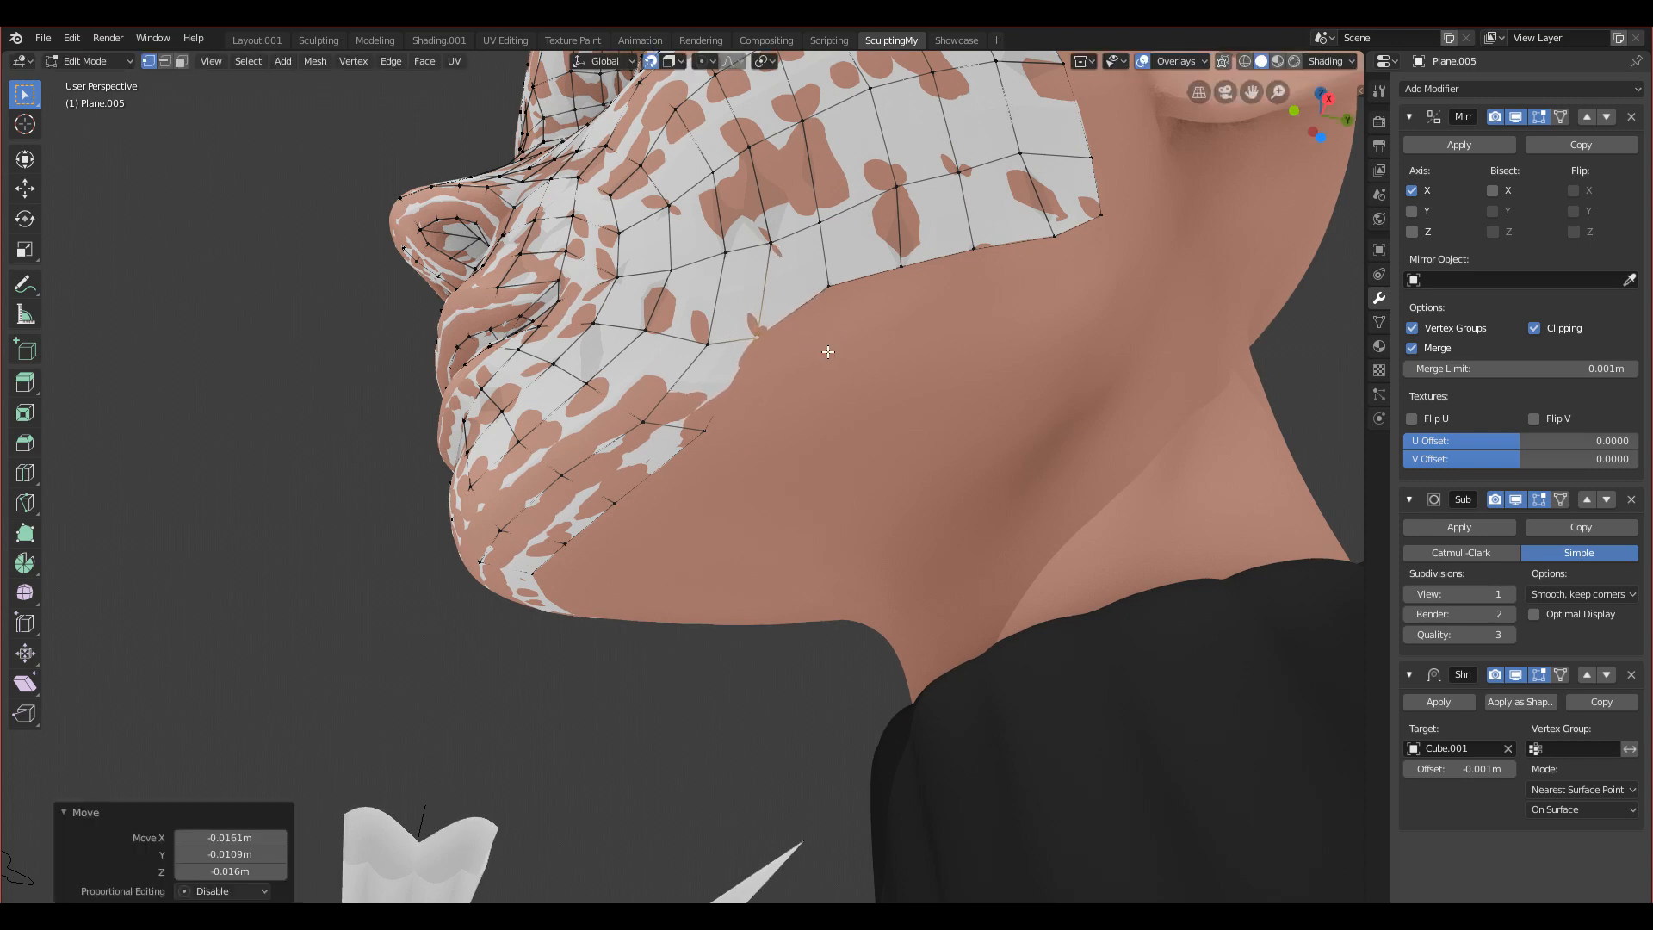
middle_click_drag(852, 324, 809, 377)
left_click(803, 320)
key("g")
left_click(797, 338)
Step: Reposition the rear corner vertex of the chin strip just below the cheek border
middle_click_drag(737, 429, 630, 448)
left_click(705, 458)
key("g")
left_click(718, 448)
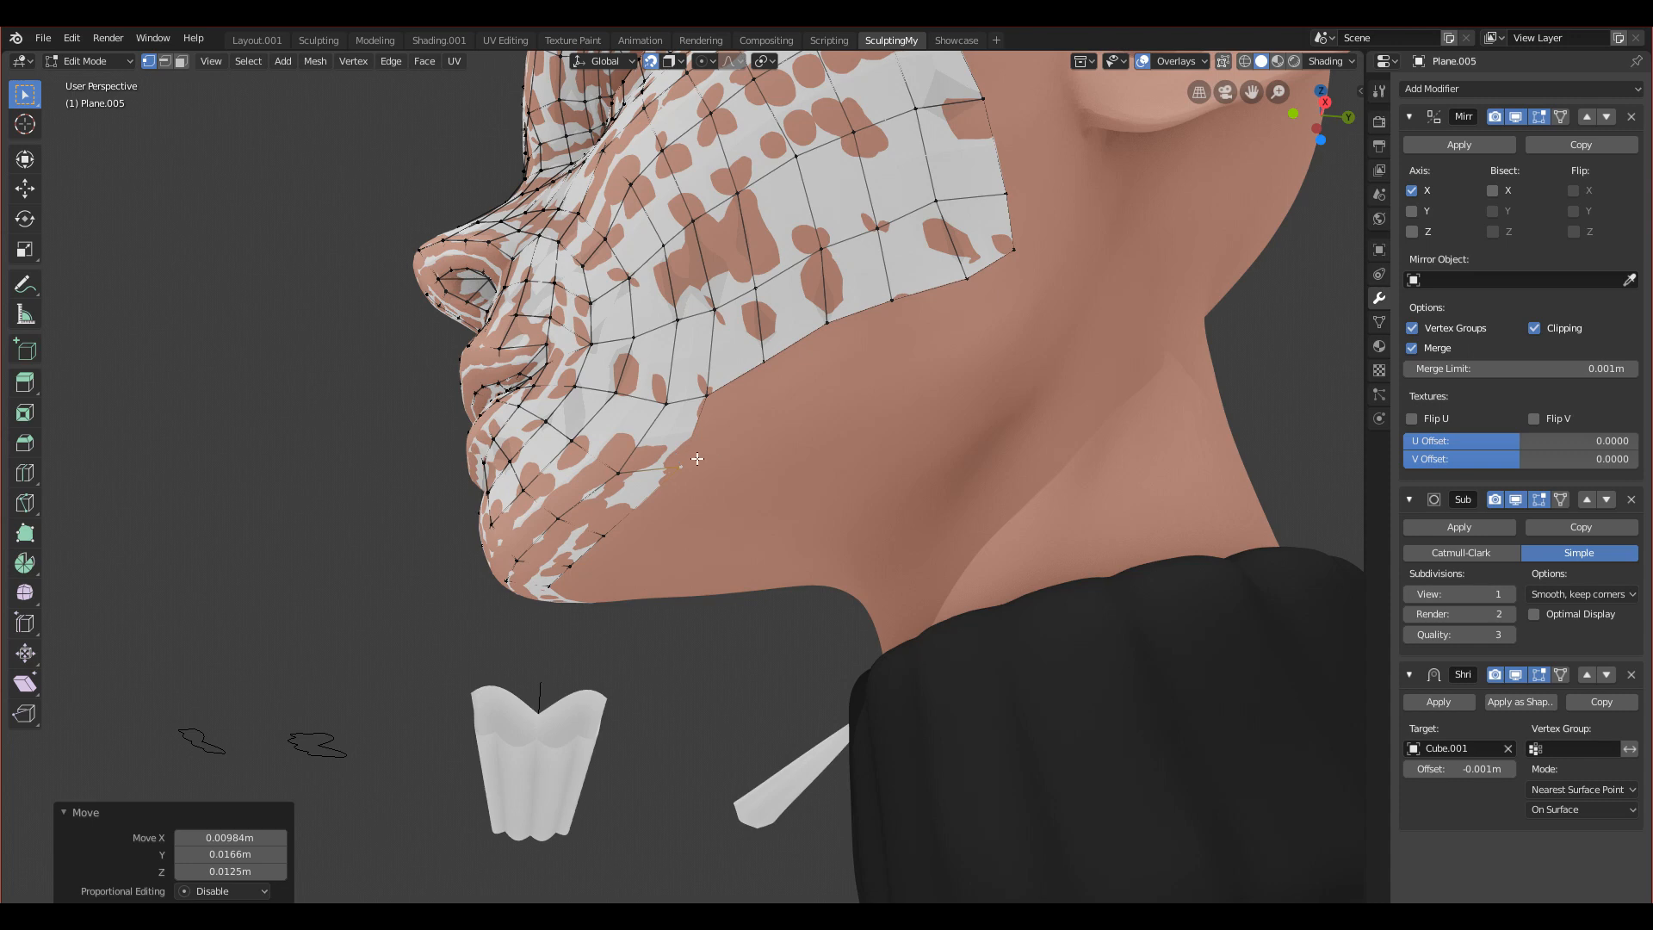
Step: Extrude a row of five vertices from the chin strip's rear corner along the jaw below the cheek border toward the ear
scroll(723, 421, "down", 3)
middle_click_drag(733, 300, 721, 326)
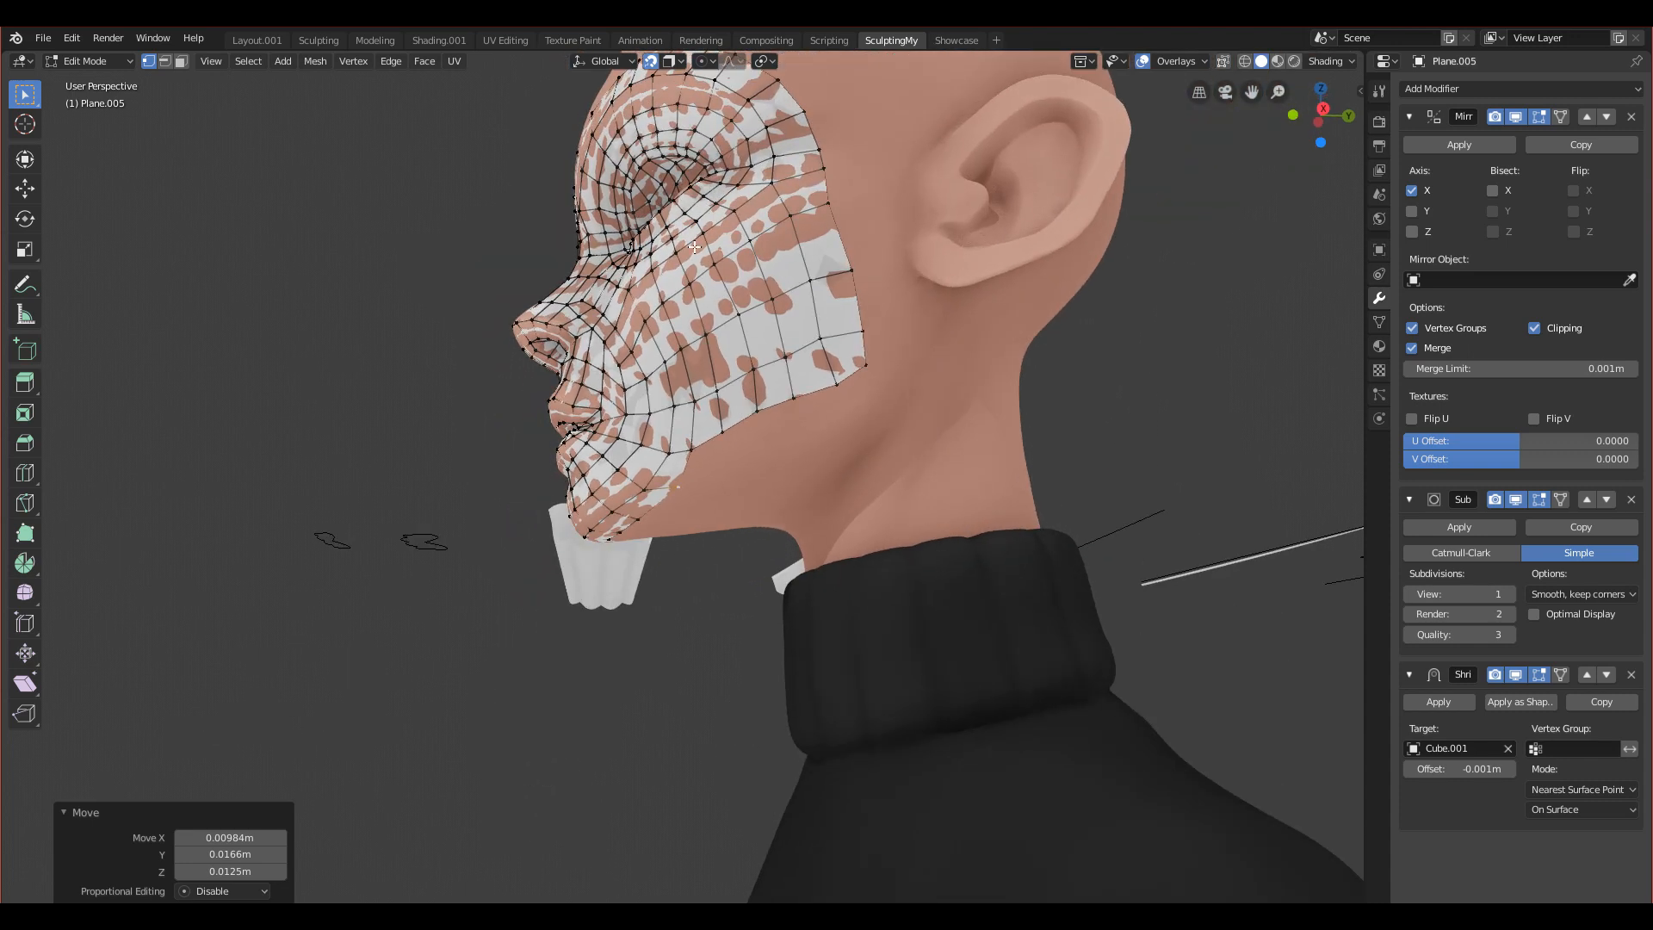
scroll(693, 467, "up", 2)
middle_click_drag(723, 487, 692, 470)
key("e")
left_click(768, 428)
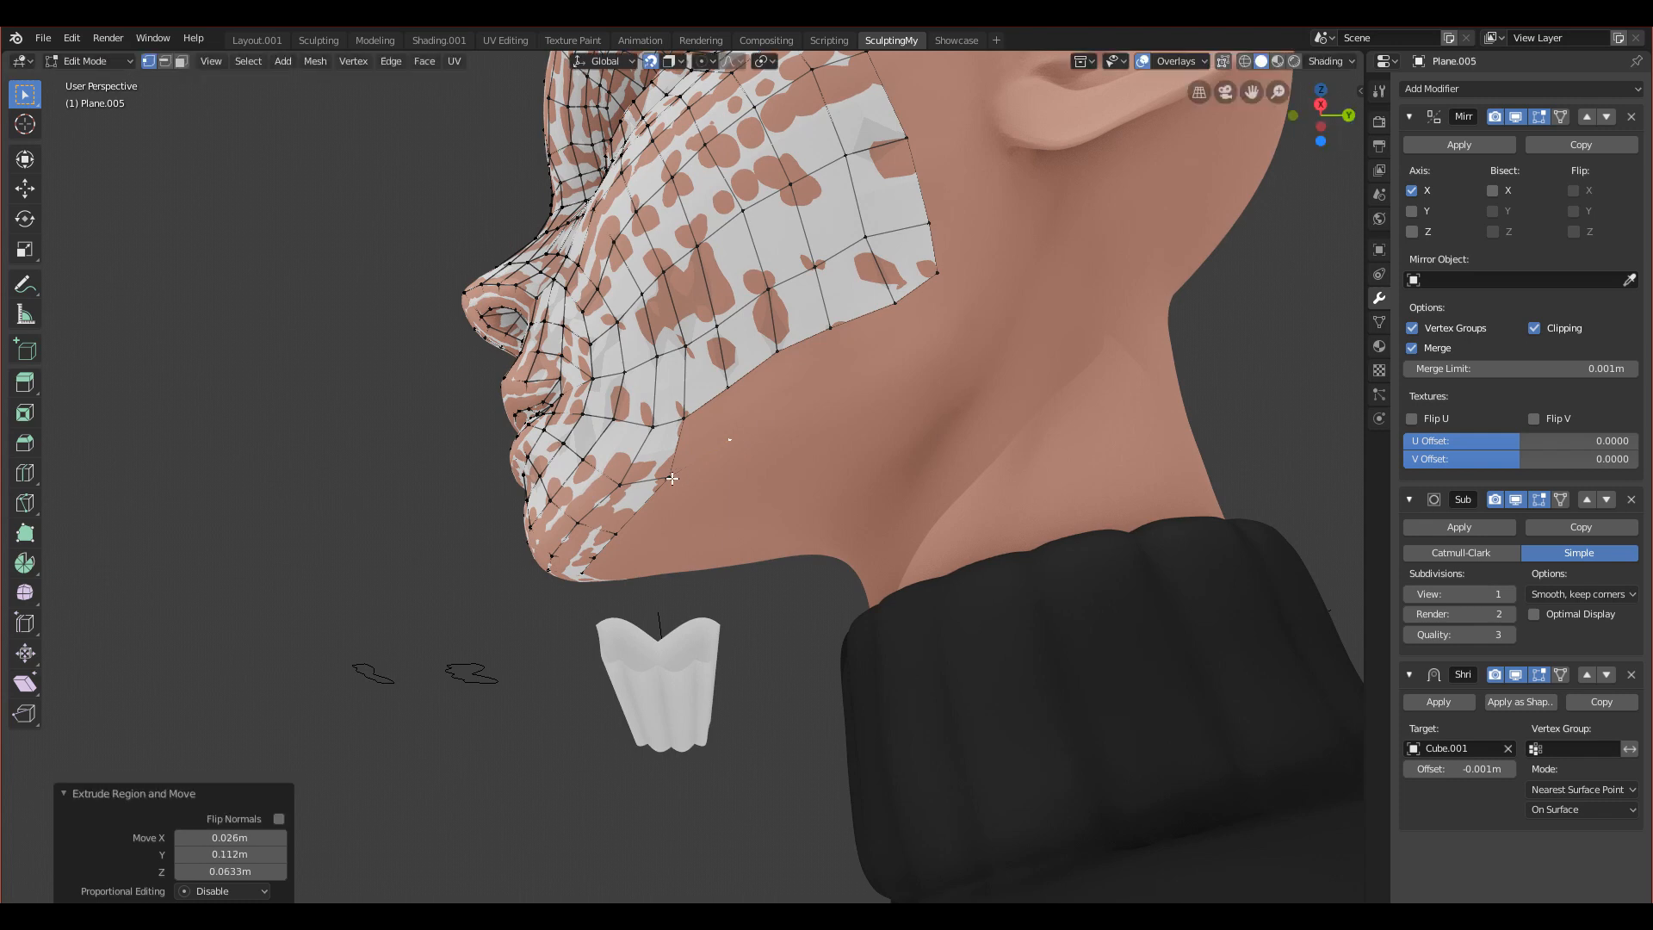
key("e")
left_click(842, 413)
key("e")
left_click(926, 383)
key("e")
left_click(1022, 341)
middle_click_drag(1012, 348, 905, 410, "shift")
key("e")
left_click(989, 329)
Step: Continue the vertex row upward in front of the ear with two more extruded vertices
middle_click_drag(922, 373, 704, 473, "shift")
scroll(801, 437, "up", 2)
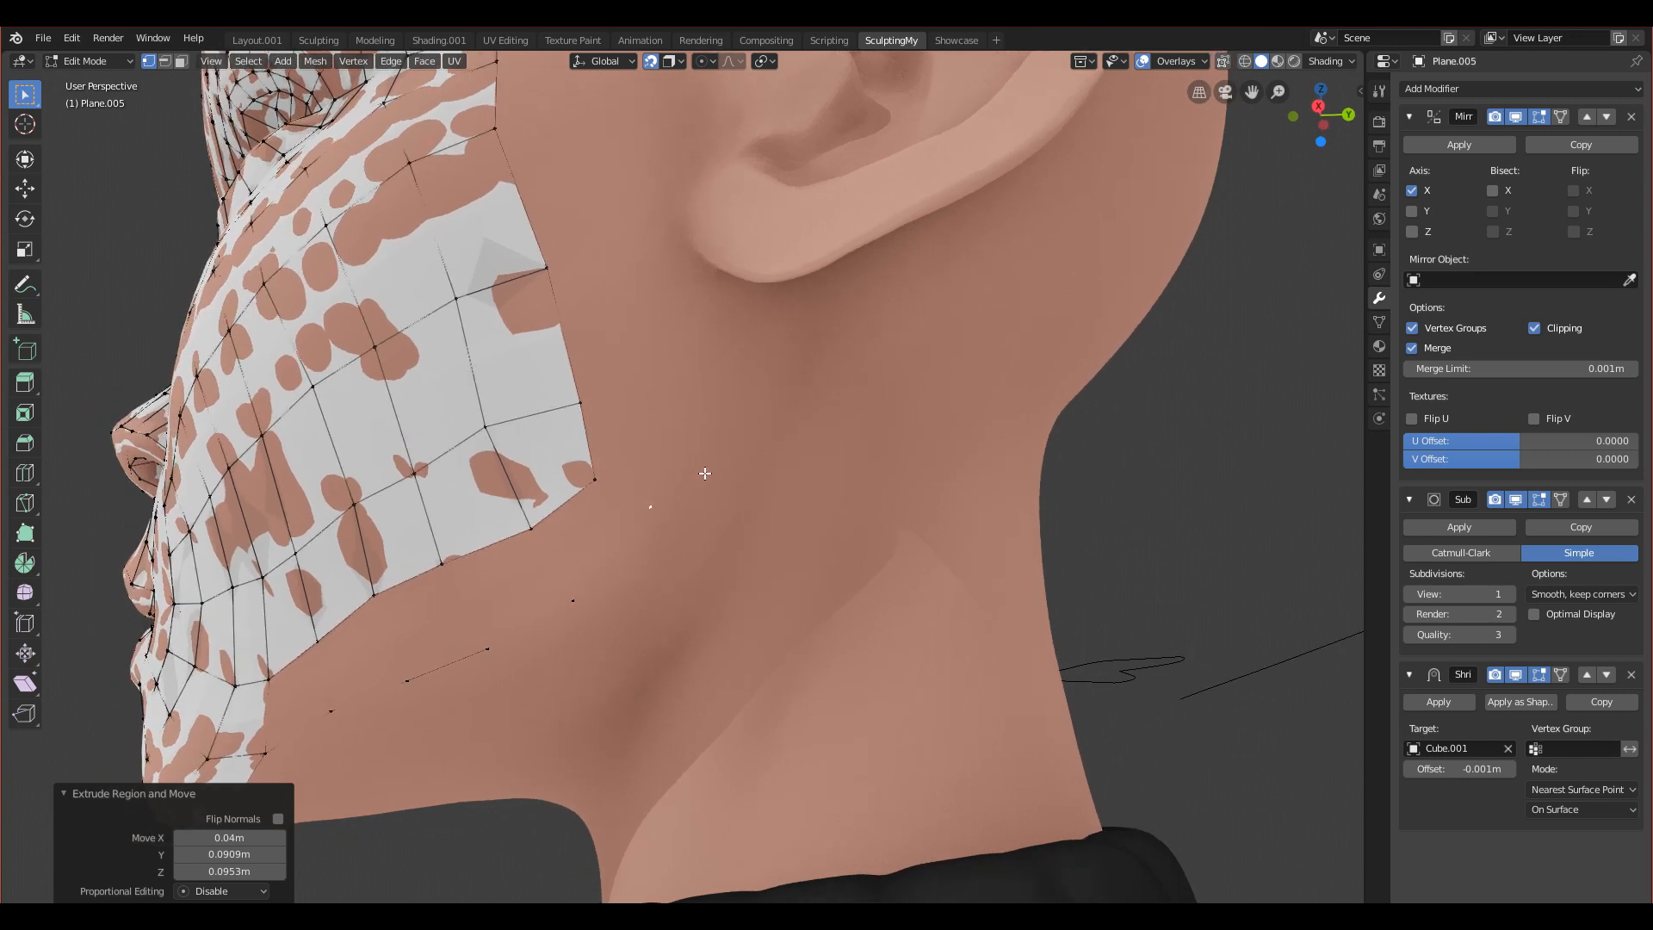
key("e")
left_click(676, 369)
scroll(702, 374, "down", 3)
key("g")
middle_click_drag(706, 421, 709, 552, "shift")
key("e")
left_click(680, 448)
Step: Extrude two more vertices up to the temple and move the nearby upper border vertex of the face mesh
scroll(709, 636, "down", 2)
middle_click_drag(712, 641, 763, 507, "shift")
scroll(763, 507, "up", 1)
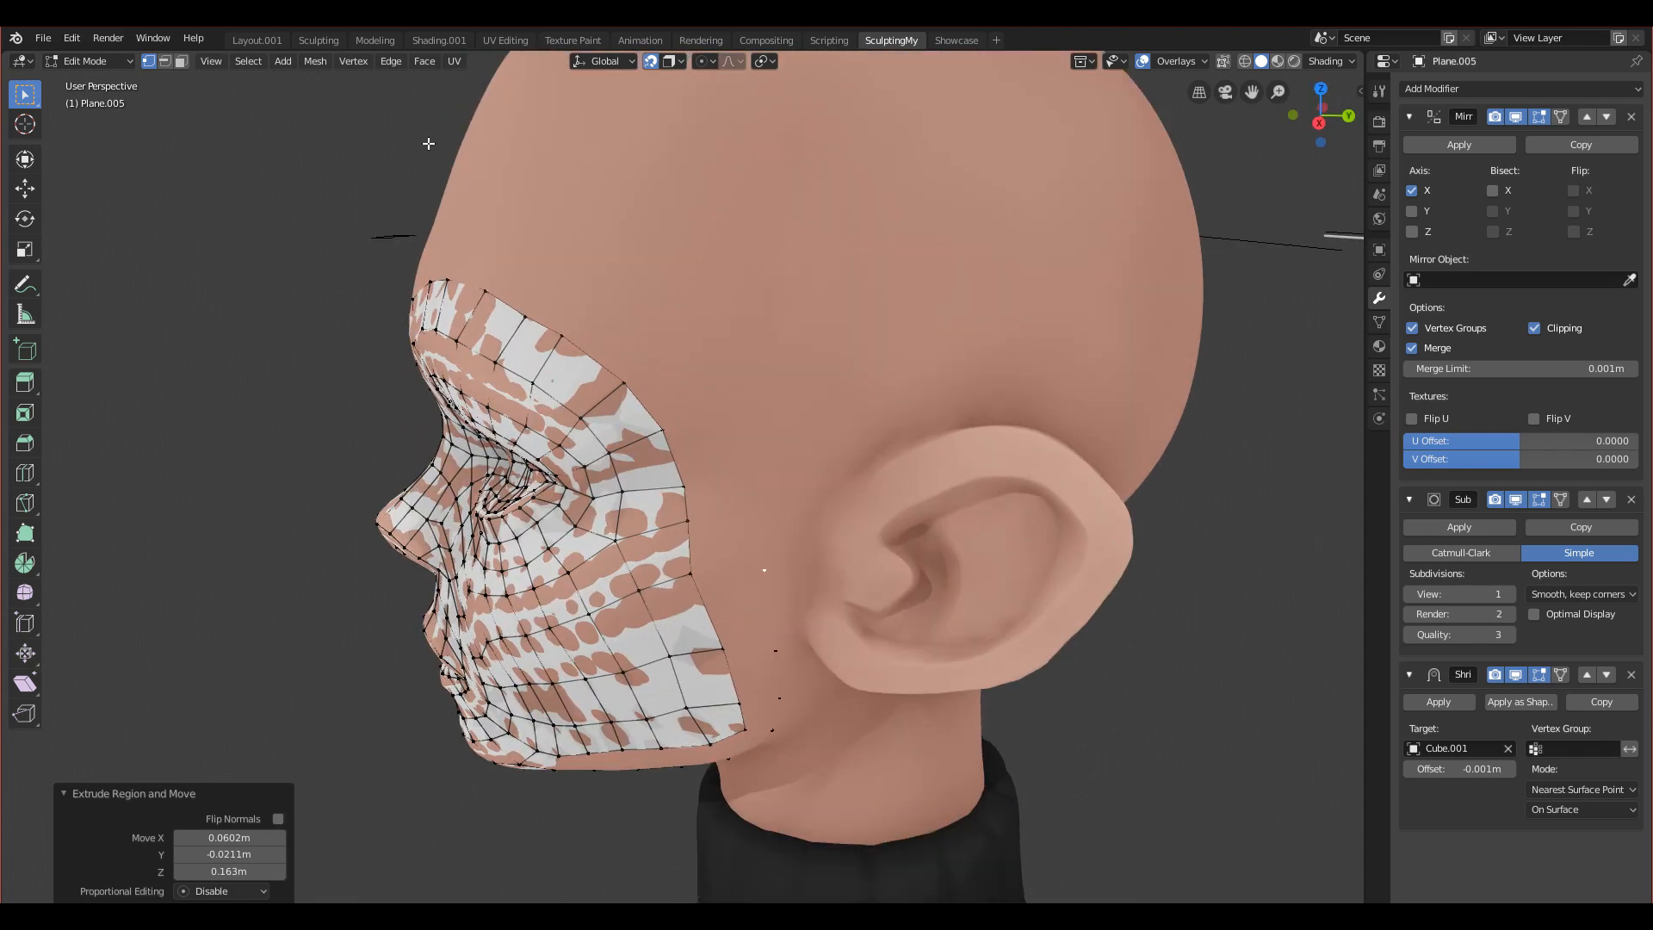
key("e")
left_click(839, 495)
middle_click_drag(839, 495, 849, 442)
key("e")
left_click(829, 382)
left_click(690, 375)
key("g")
left_click(685, 366)
Step: Extrude the vertex row from the temple around onto the forehead, following the mesh border above the brow
left_click(749, 349)
key("e")
left_click(726, 225)
middle_click_drag(727, 224, 770, 414, "shift")
key("e")
left_click(695, 284)
middle_click_drag(694, 285, 778, 380)
key("e")
left_click(708, 320)
middle_click_drag(709, 319, 727, 325)
key("e")
left_click(721, 327)
key("e")
left_click(663, 332)
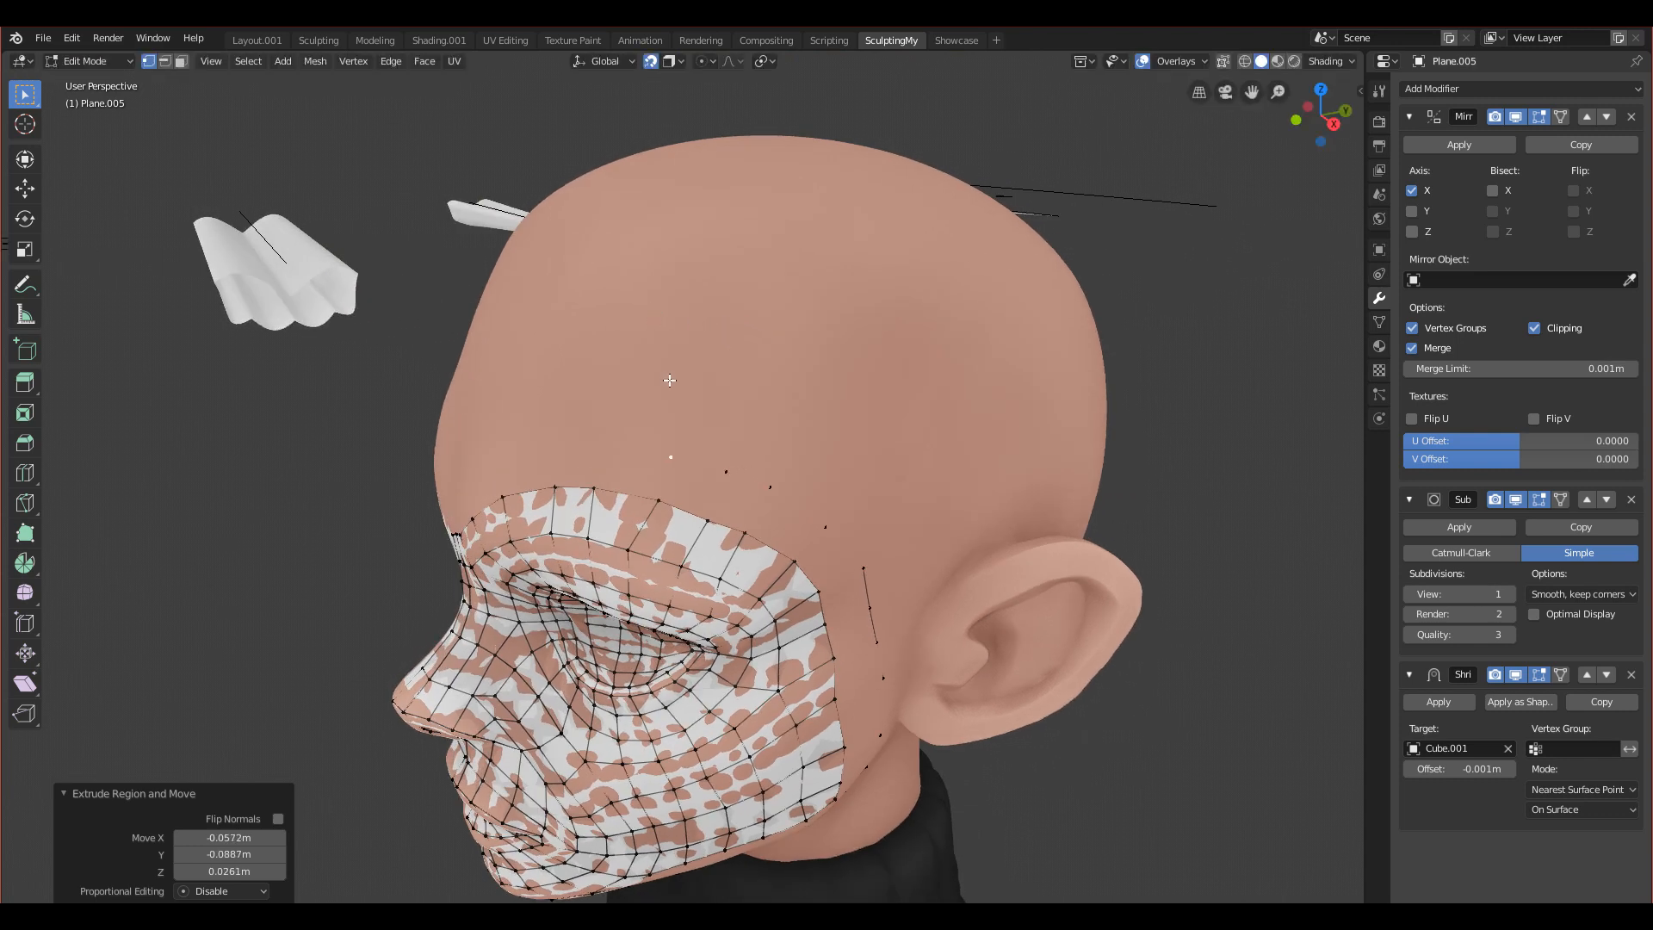
Step: Shift the forehead border vertices above the eye for more even spacing
left_click(660, 506)
key("g")
left_click(640, 499)
middle_click_drag(644, 499, 773, 465)
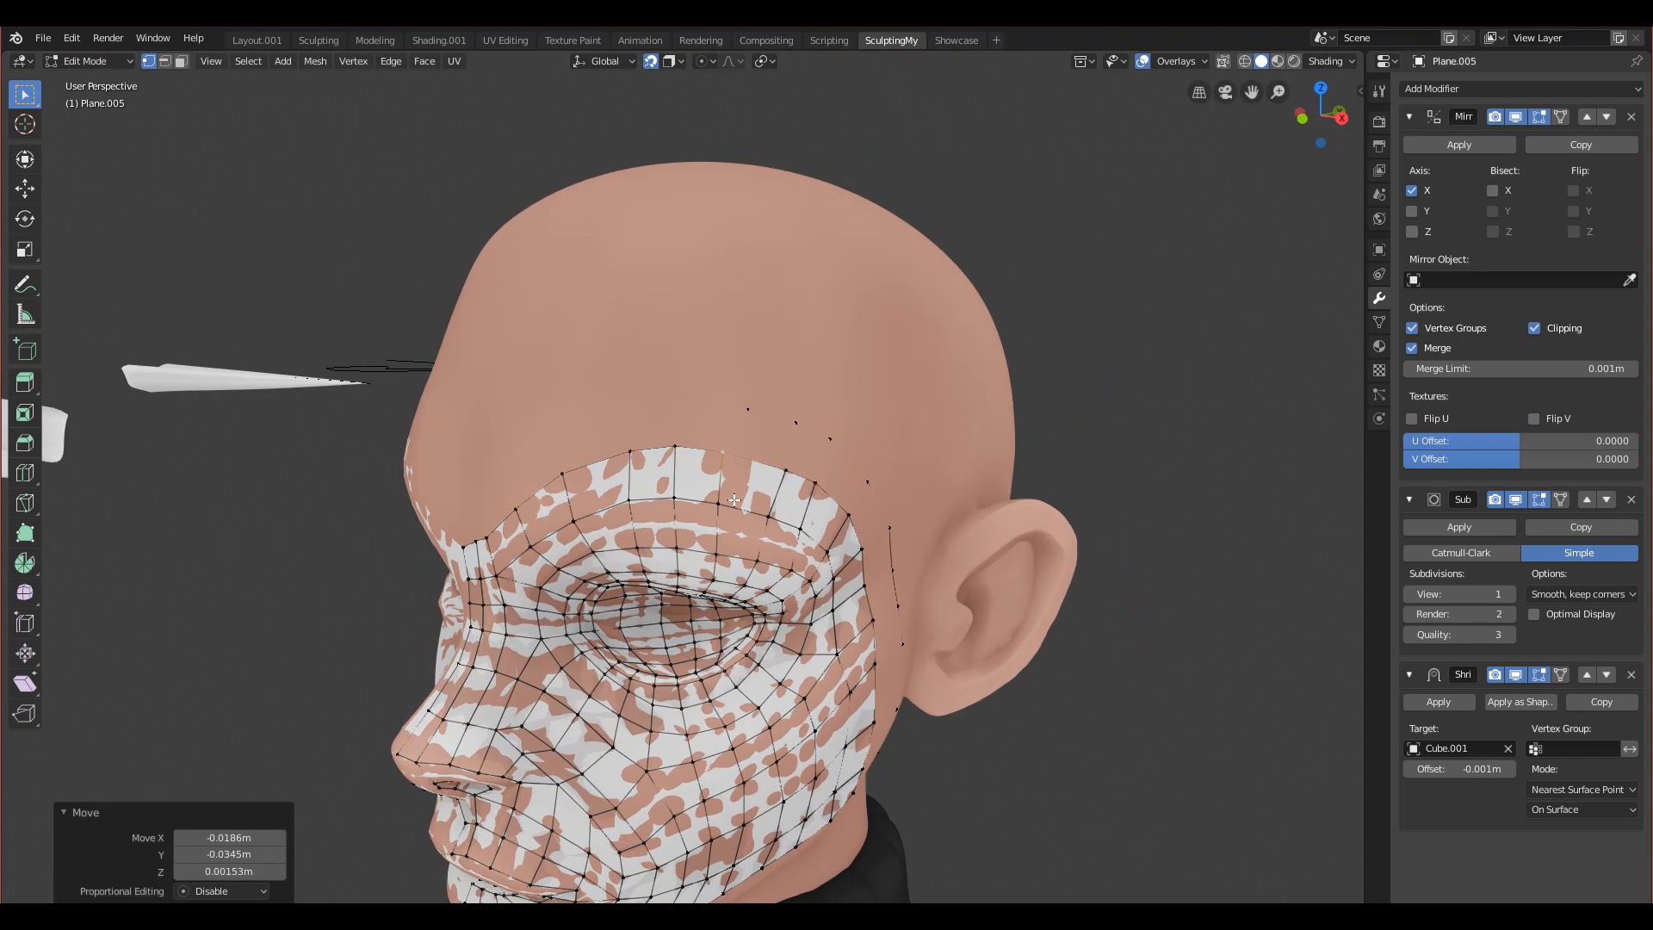
scroll(778, 464, "up", 1)
key("g")
left_click(786, 464)
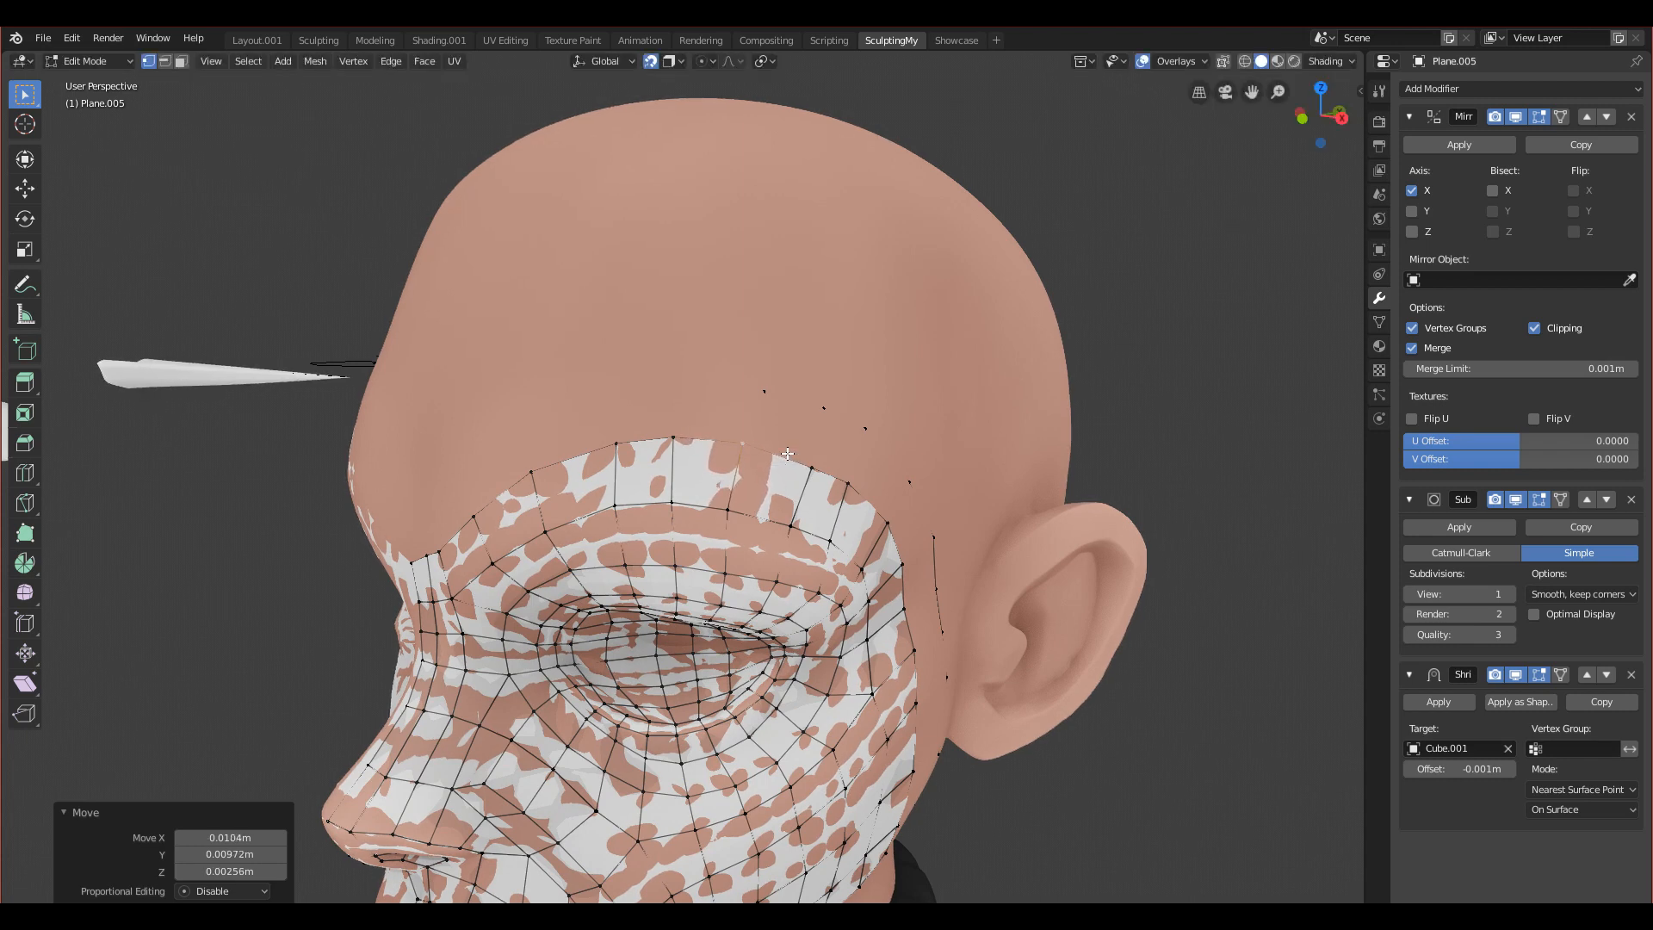
Step: Extrude two more forehead vertices toward the centre, then adjust the last one and the border vertex beneath it
key("e")
left_click(654, 376)
key("e")
left_click(583, 380)
left_click(608, 443)
key("g")
left_click(587, 448)
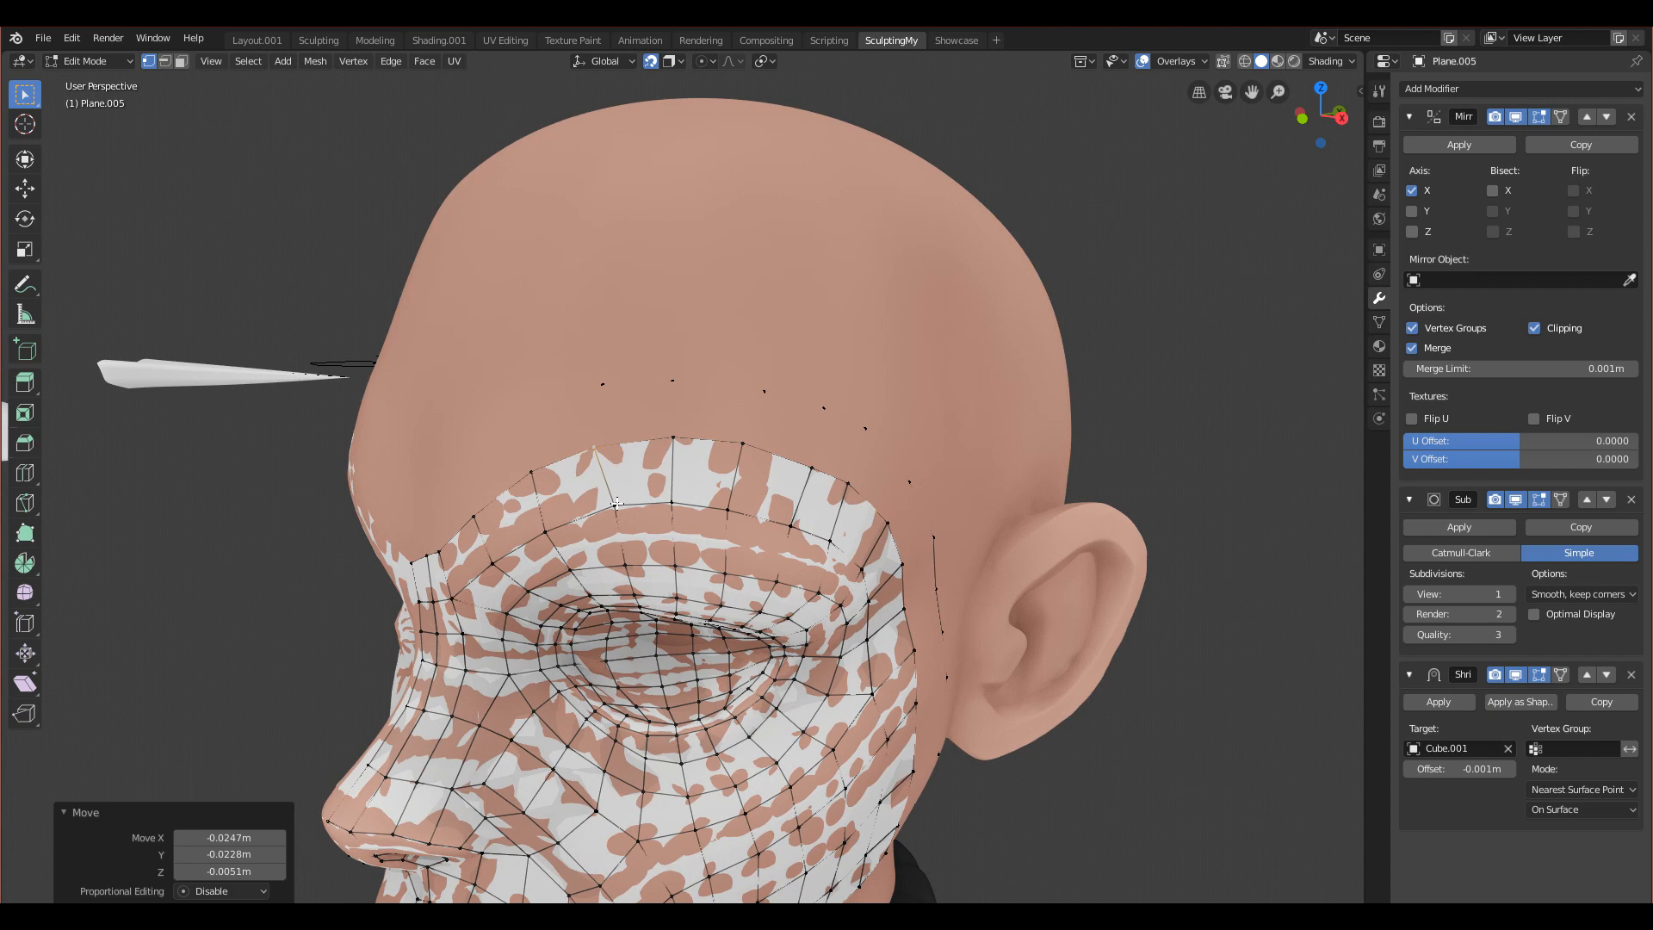
left_click(596, 393)
key("g")
left_click(587, 390)
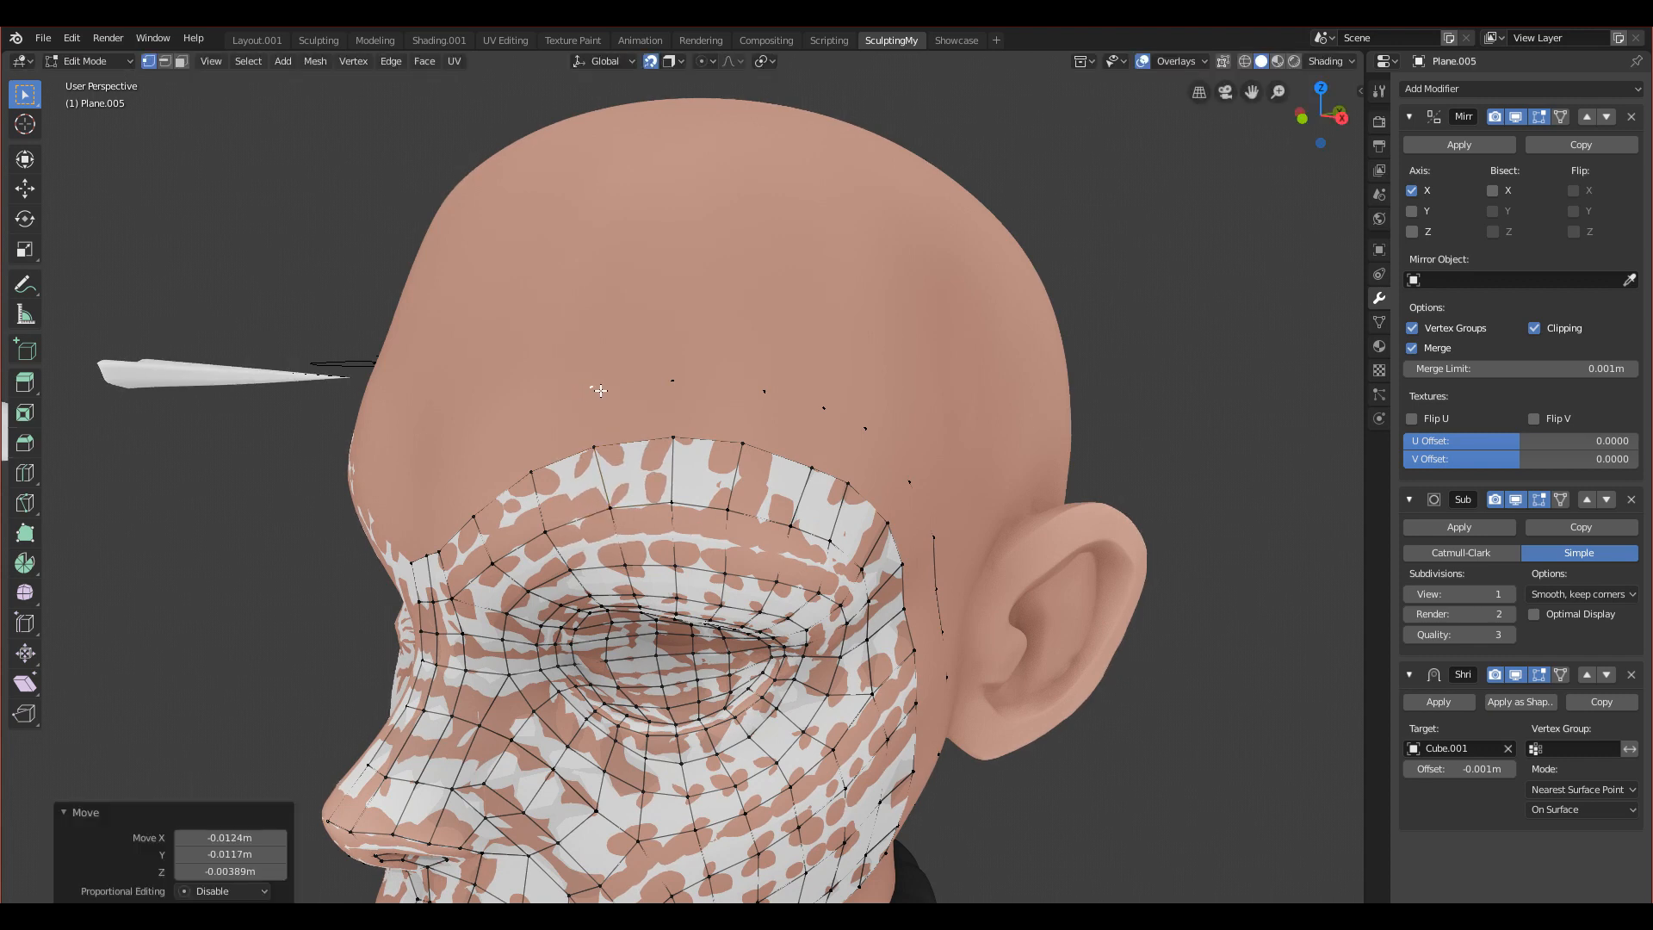
Step: Extrude two further vertices down the forehead toward the area between the brows, adjusting the first one's position
middle_click_drag(589, 389, 668, 371)
key("e")
left_click(584, 400)
middle_click_drag(584, 400, 758, 470)
key("g")
left_click(740, 484)
key("e")
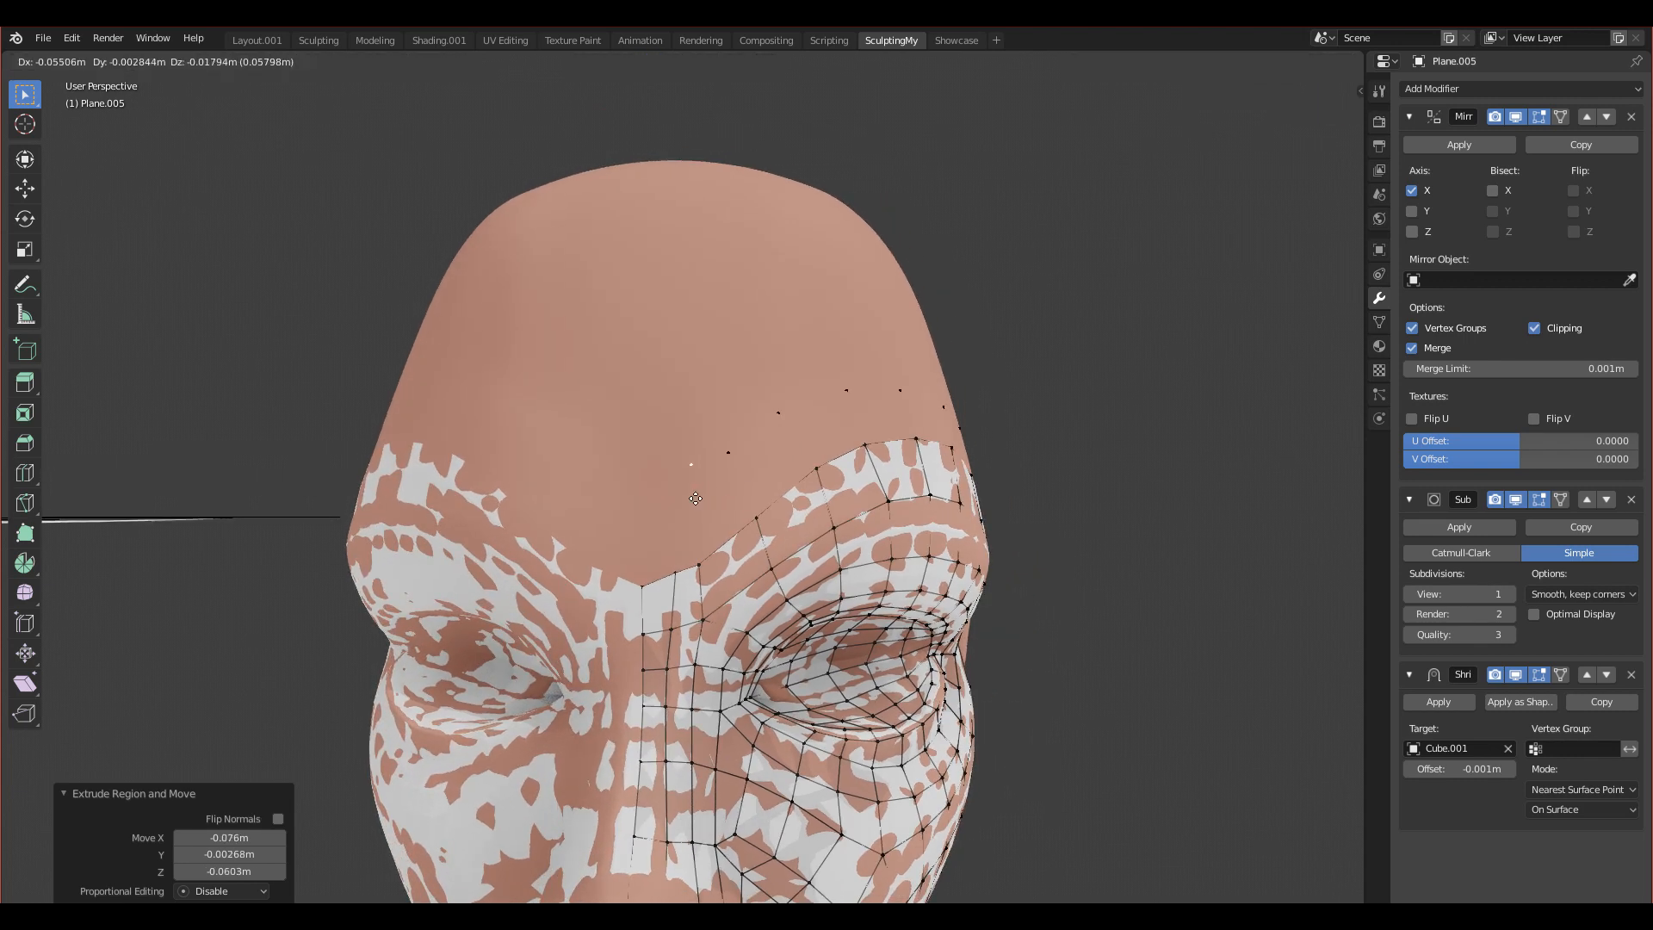
left_click(696, 499)
scroll(708, 543, "up", 1)
middle_click_drag(720, 532, 723, 521)
Step: Move the border vertex beside the centre line between the brows and extend the forehead row to the mirror centre line
left_click(689, 555)
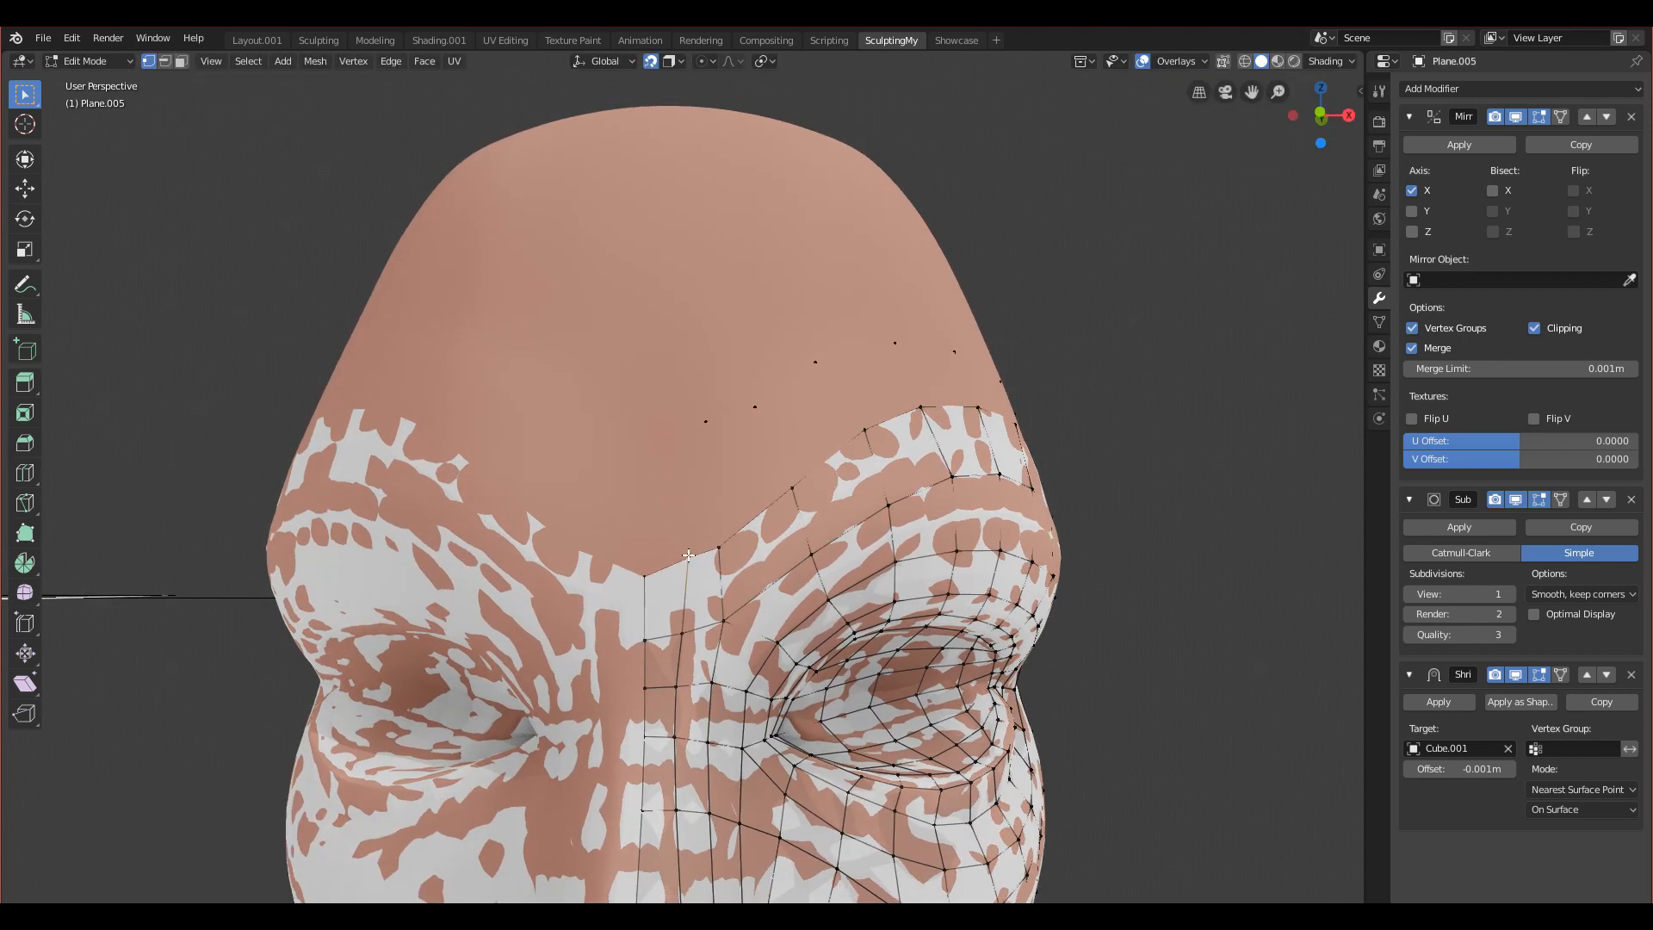
key("g")
left_click(674, 555)
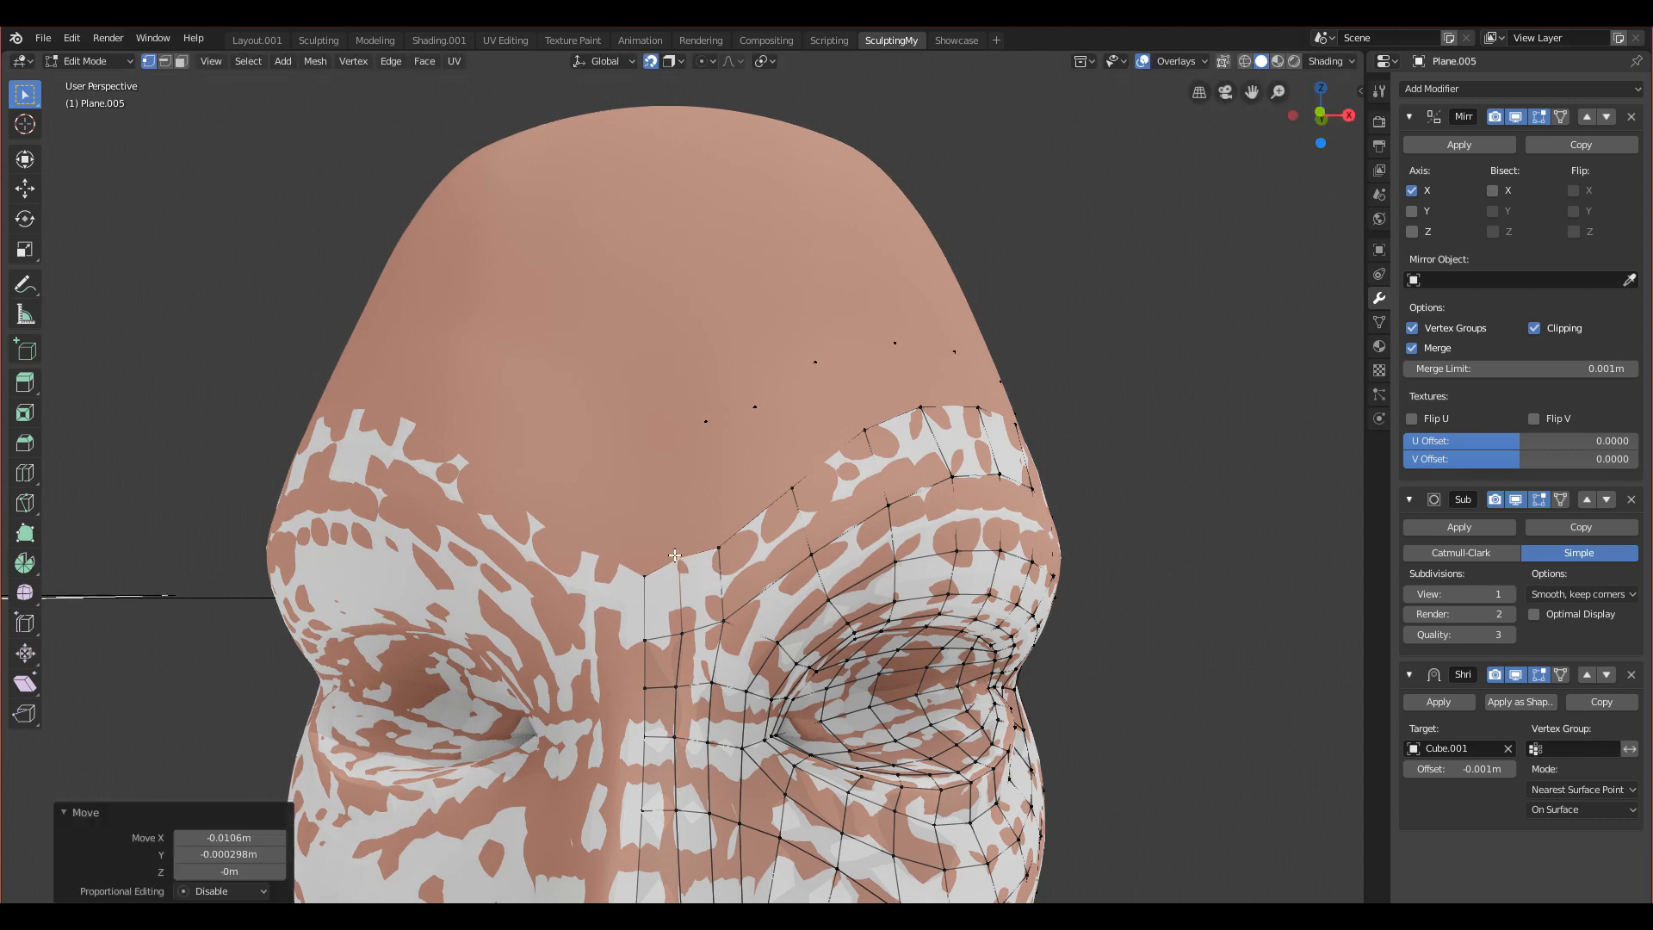
left_click(704, 422)
key("g")
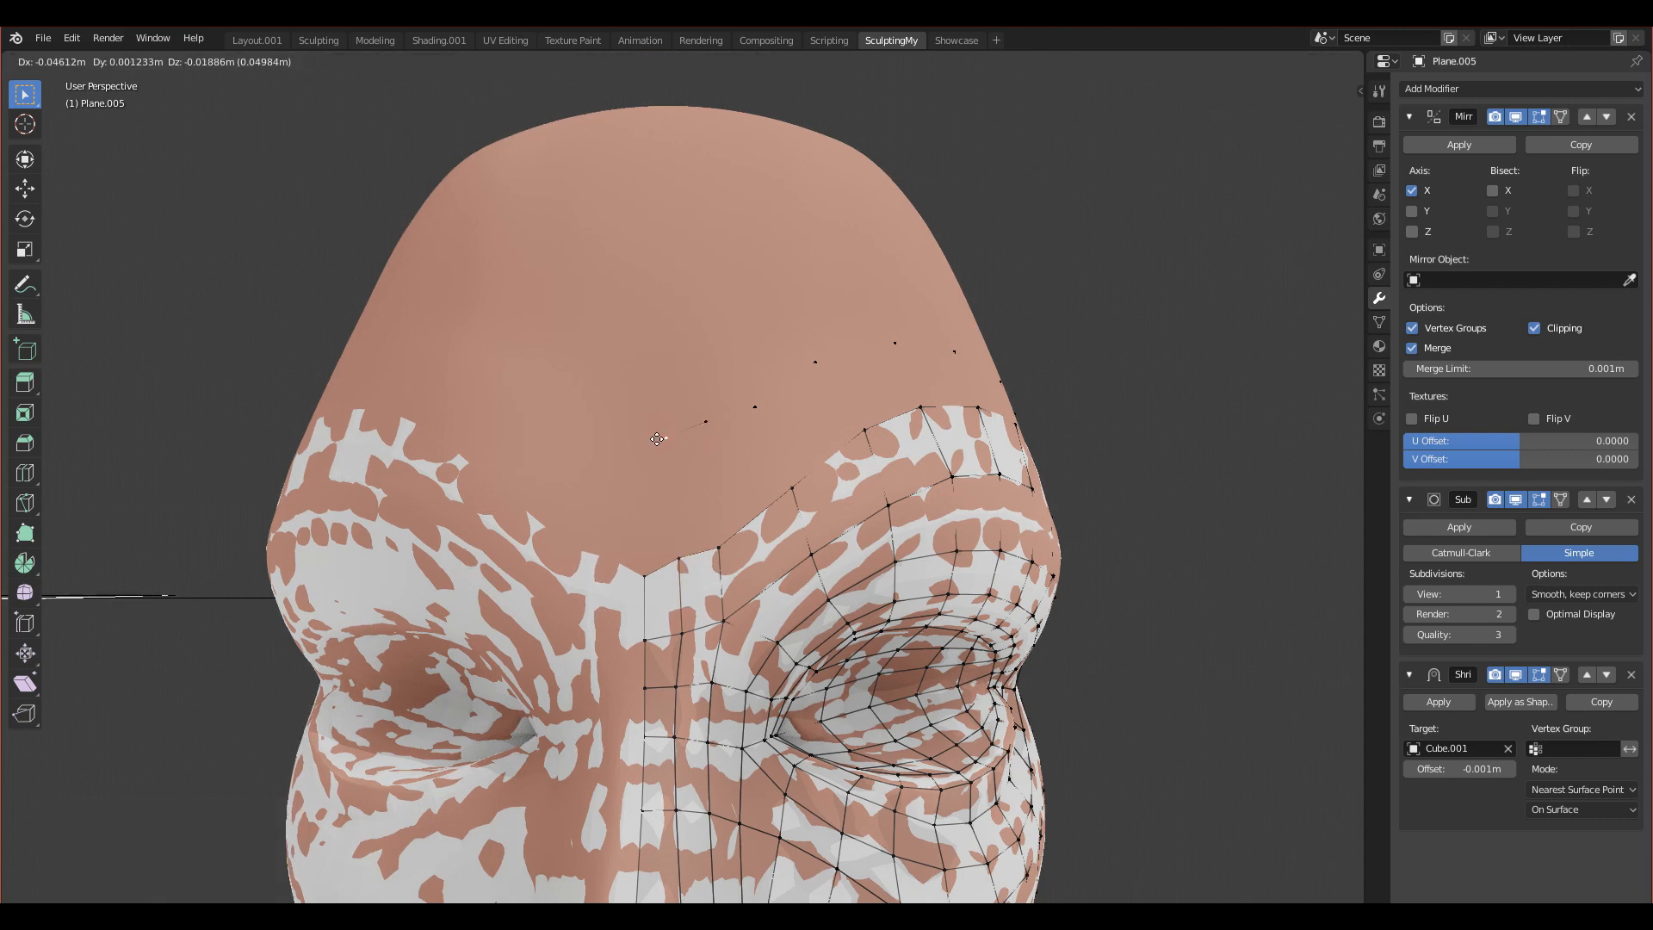
left_click(638, 438)
Step: Reposition the two forehead row vertices nearest the centre line to space them evenly
left_click(703, 423)
key("g")
left_click(715, 431)
left_click(756, 407)
key("g")
left_click(779, 398)
Step: Fill faces between the mesh border and the vertex row, from the jaw up in front of the ear
scroll(785, 401, "down", 3)
middle_click_drag(785, 401, 685, 504)
left_click(656, 532)
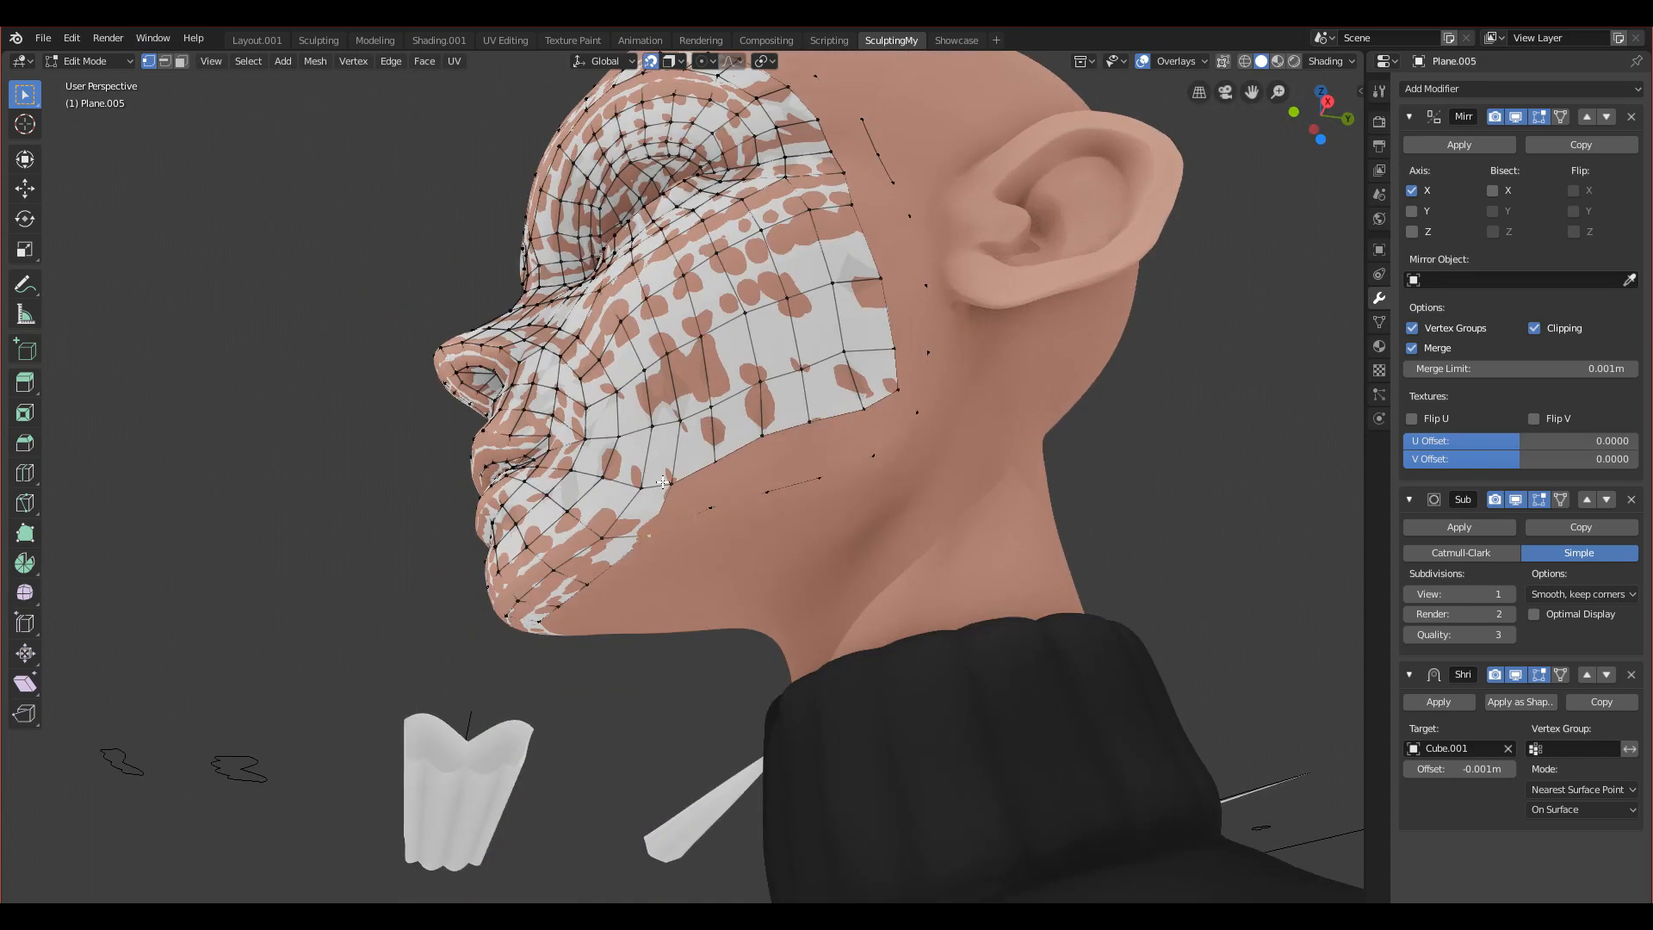
middle_click_drag(816, 530, 681, 544)
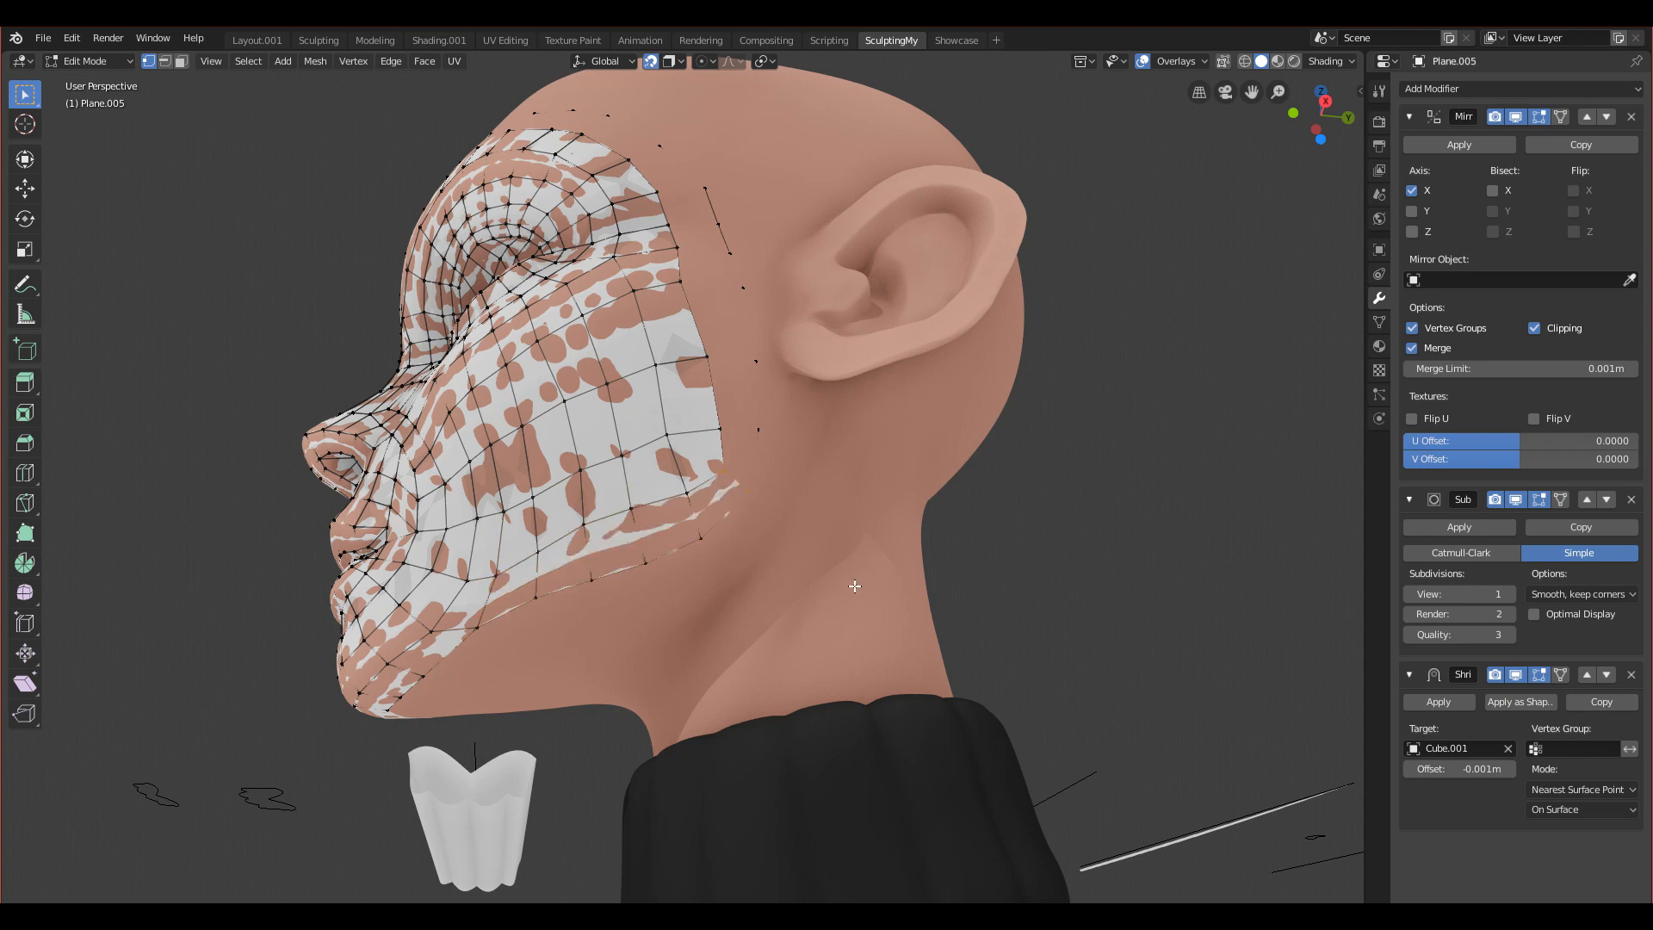
key("f")
key("f")
key("f")
Step: Continue filling the strip with faces around the temple and across the forehead to the mirror centre line
middle_click_drag(710, 421, 792, 506)
key("f")
key("f")
key("f")
key("f")
middle_click_drag(713, 420, 702, 437)
scroll(692, 413, "up", 1)
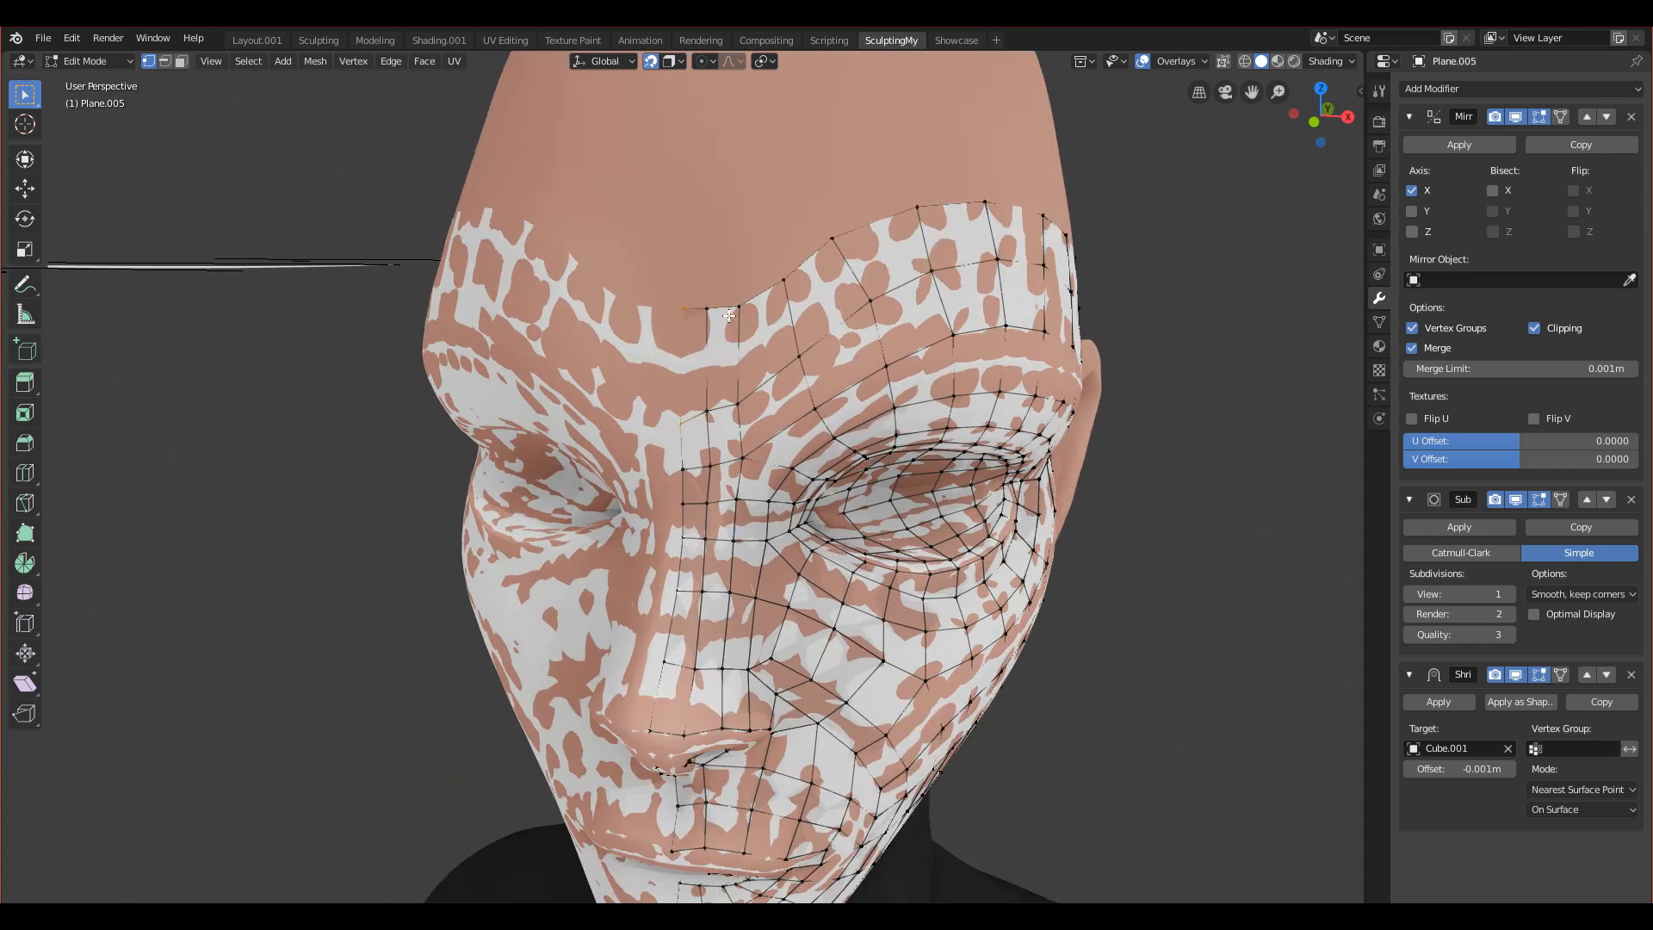
Step: Reposition the vertex above the inner brow and two forehead row vertices near the centre line, shifting them slightly outward
left_click(743, 403)
key("g")
left_click(749, 403)
left_click(739, 306)
key("g")
left_click(752, 302)
left_click(784, 282)
key("g")
left_click(794, 281)
Step: Move the next forehead row vertex outward and adjust the vertex beside the mirror centre line
left_click(832, 241)
key("g")
left_click(862, 242)
middle_click_drag(775, 293, 800, 293)
left_click(813, 297)
key("g")
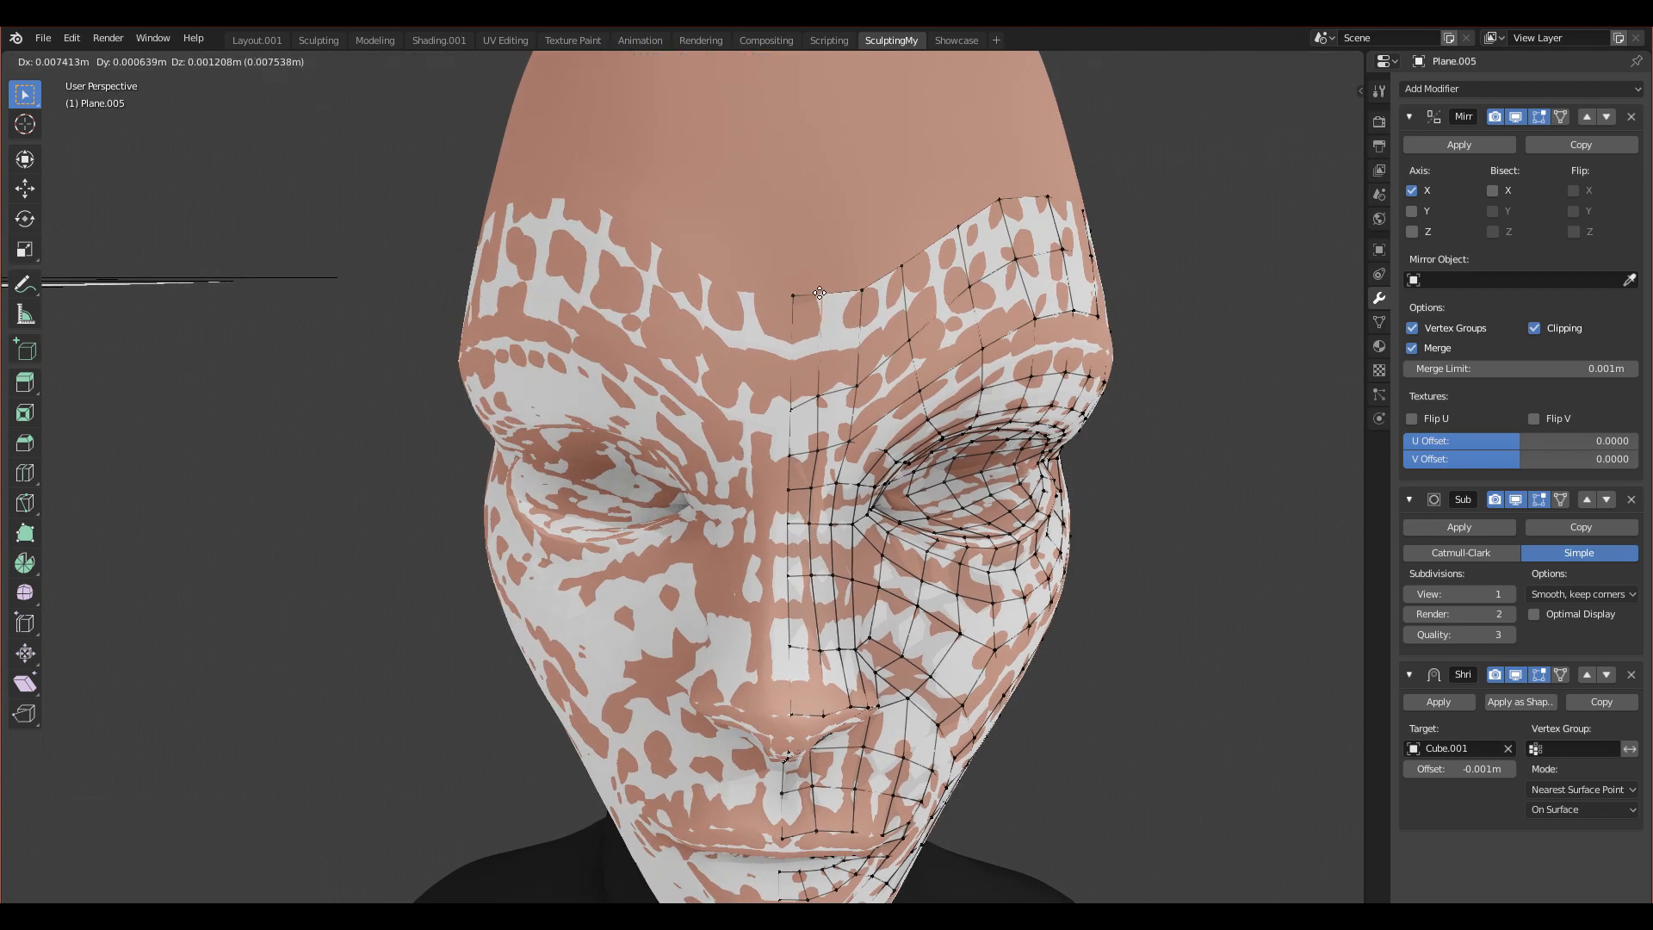
left_click(818, 304)
left_click(825, 295)
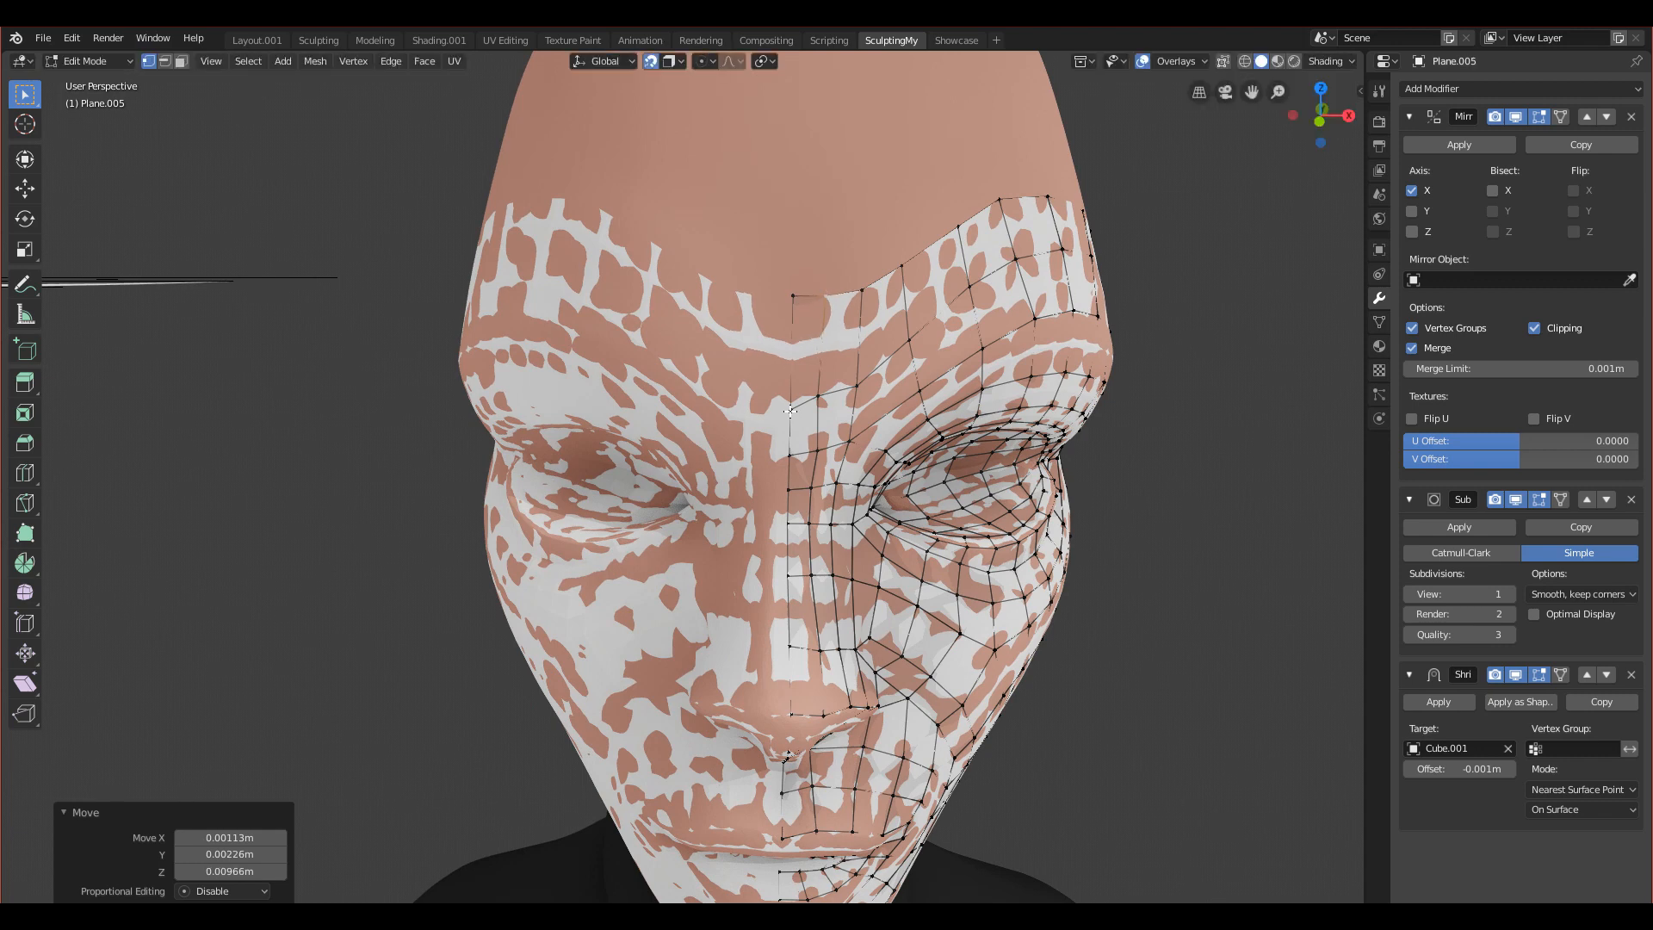
Step: Shift two upper forehead row vertices above the brow outward to even out their spacing
middle_click_drag(790, 410, 869, 340)
left_click(638, 376)
left_click(695, 339)
key("g")
left_click(704, 336)
left_click(762, 308)
key("g")
left_click(777, 306)
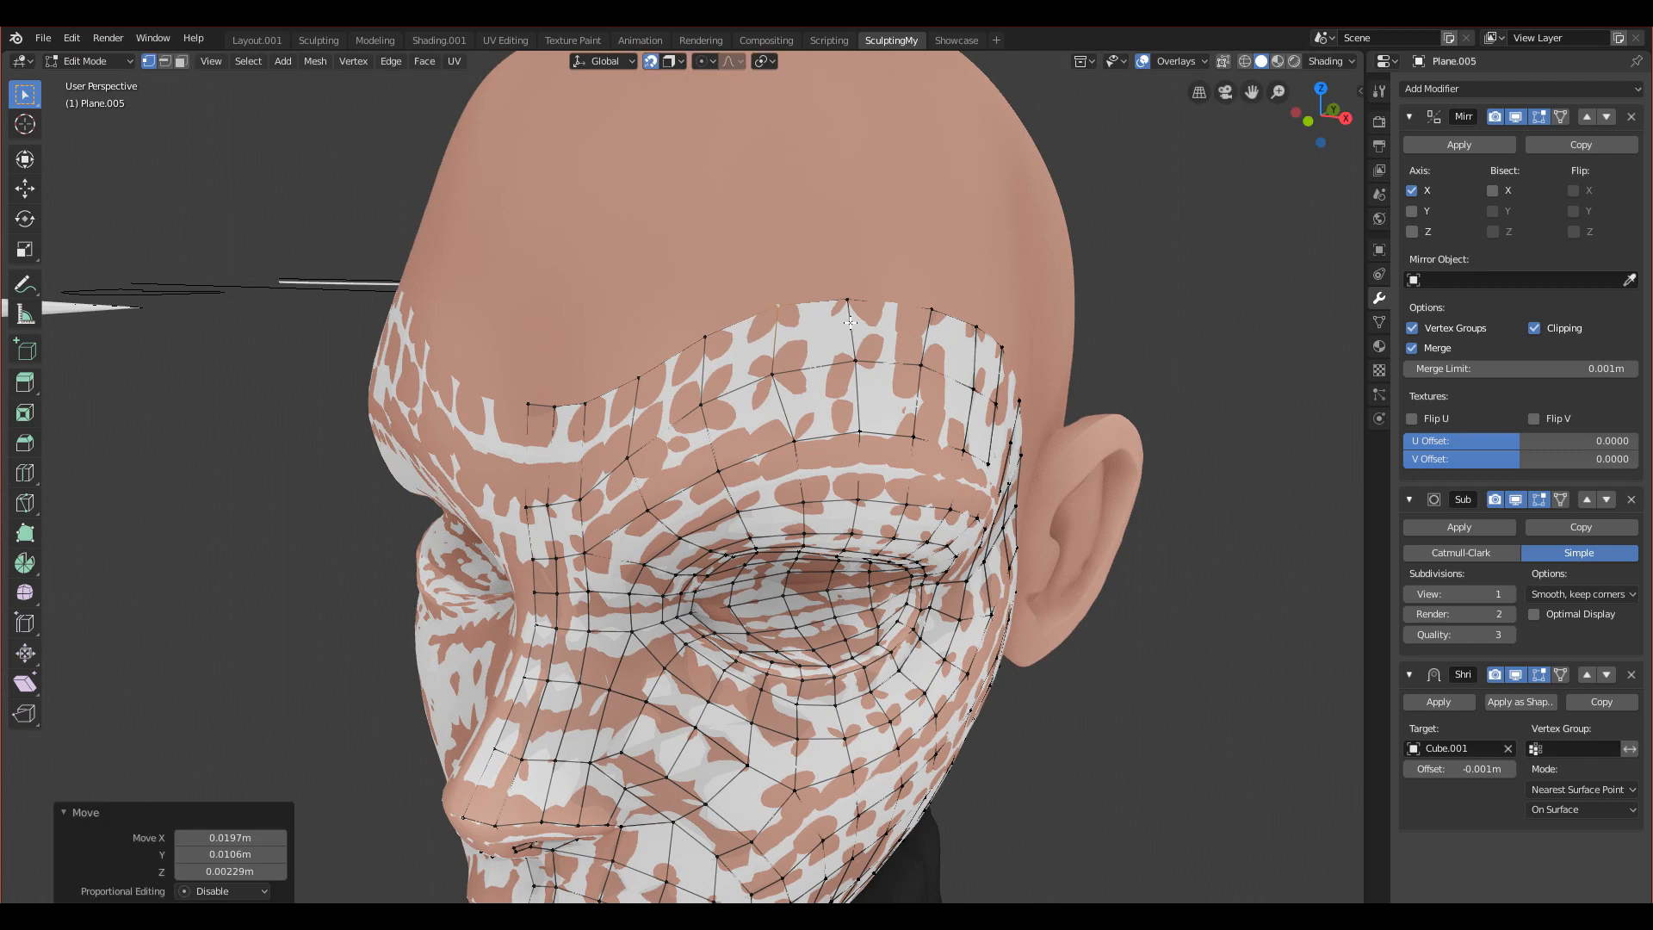
Step: Reposition three vertices where the forehead strip curves into the temple
middle_click_drag(842, 319, 718, 287)
left_click(591, 277)
key("g")
left_click(615, 275)
left_click(764, 308)
key("g")
left_click(769, 319)
left_click(749, 376)
key("g")
left_click(730, 368)
Step: Even out the vertices down the side of the face, from the temple to the cheek in front of the ear
middle_click_drag(730, 317, 652, 254)
left_click(611, 260)
key("g")
left_click(635, 273)
left_click(702, 332)
key("g")
left_click(722, 342)
left_click(772, 461)
key("g")
left_click(771, 467)
left_click(721, 533)
key("g")
left_click(723, 543)
Step: Lower three vertices of the cheek edge row that reaches the mesh border in front of the ear
middle_click_drag(746, 558, 704, 392, "shift")
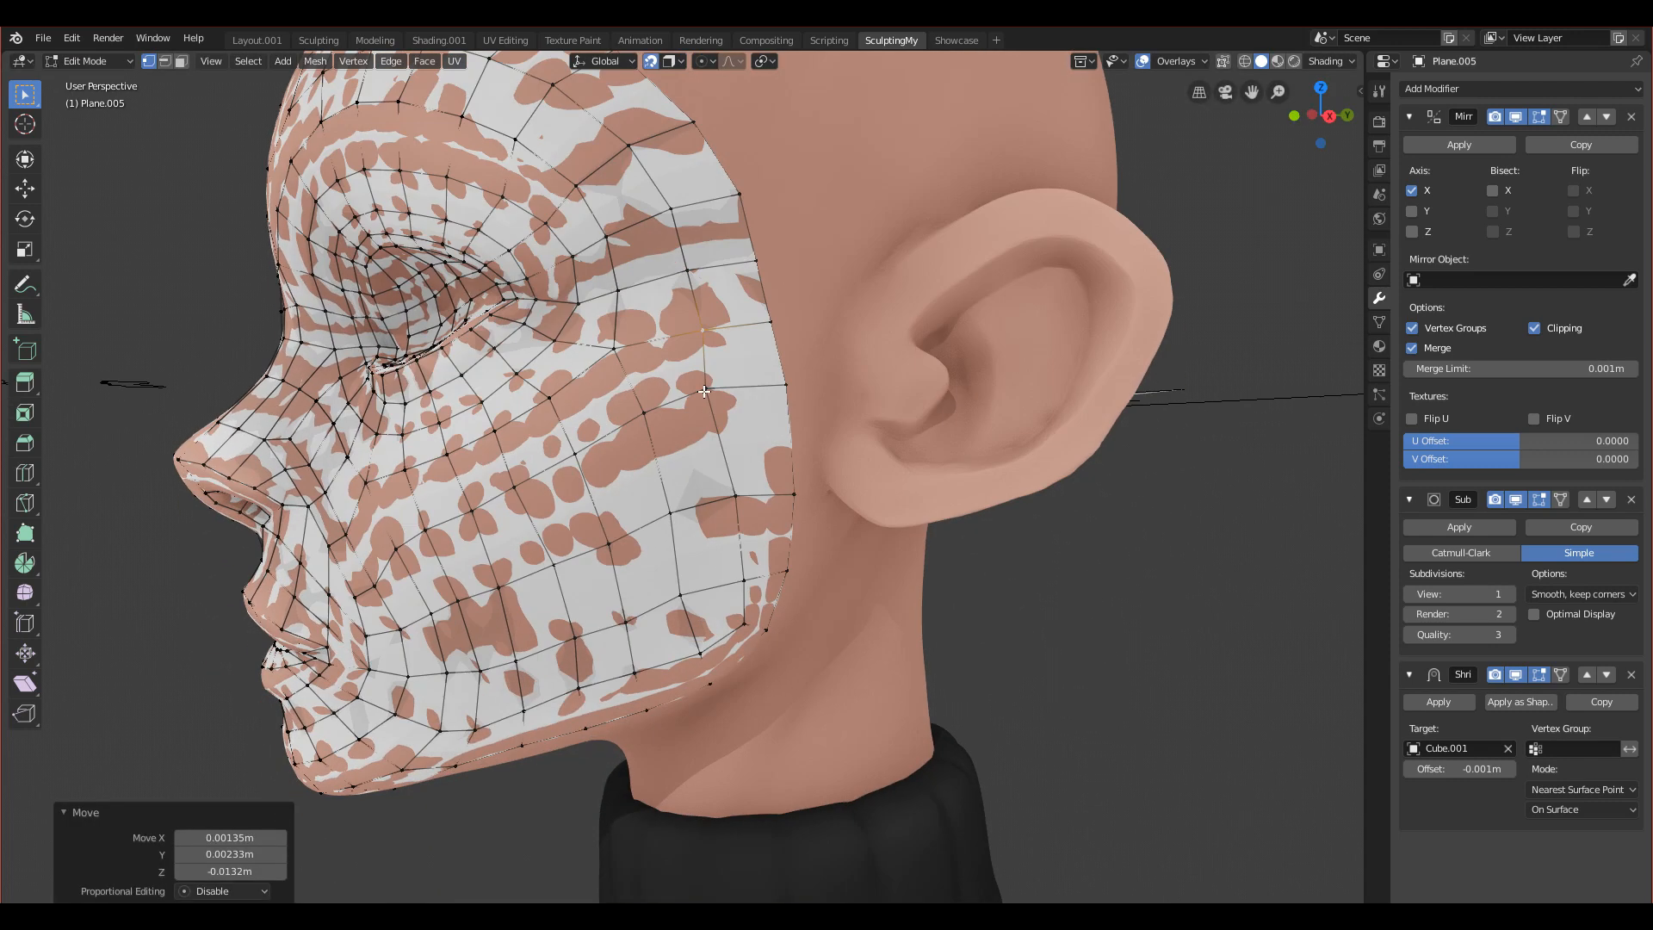
left_click(706, 394)
key("g")
left_click(714, 408)
left_click(637, 418)
key("g")
left_click(638, 423)
left_click(772, 393)
key("g")
left_click(783, 425)
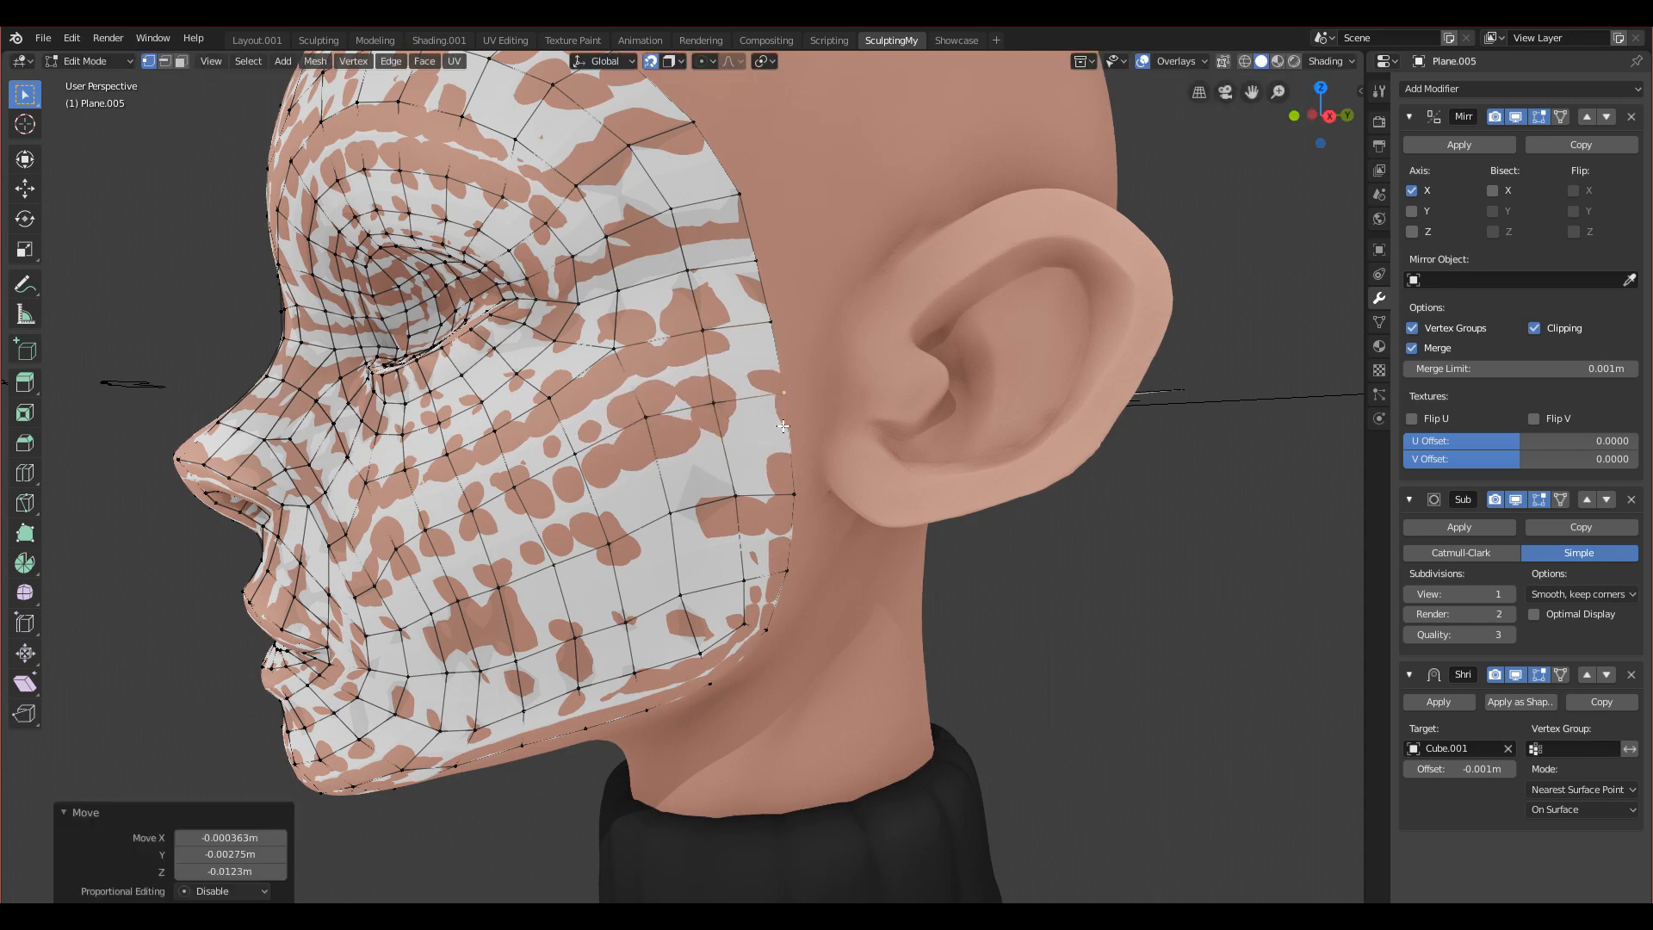
Step: Adjust the four vertices of the next cheek row down, from the mesh border in front of the ear inward
left_click(791, 506)
key("g")
left_click(788, 495)
left_click(729, 498)
key("g")
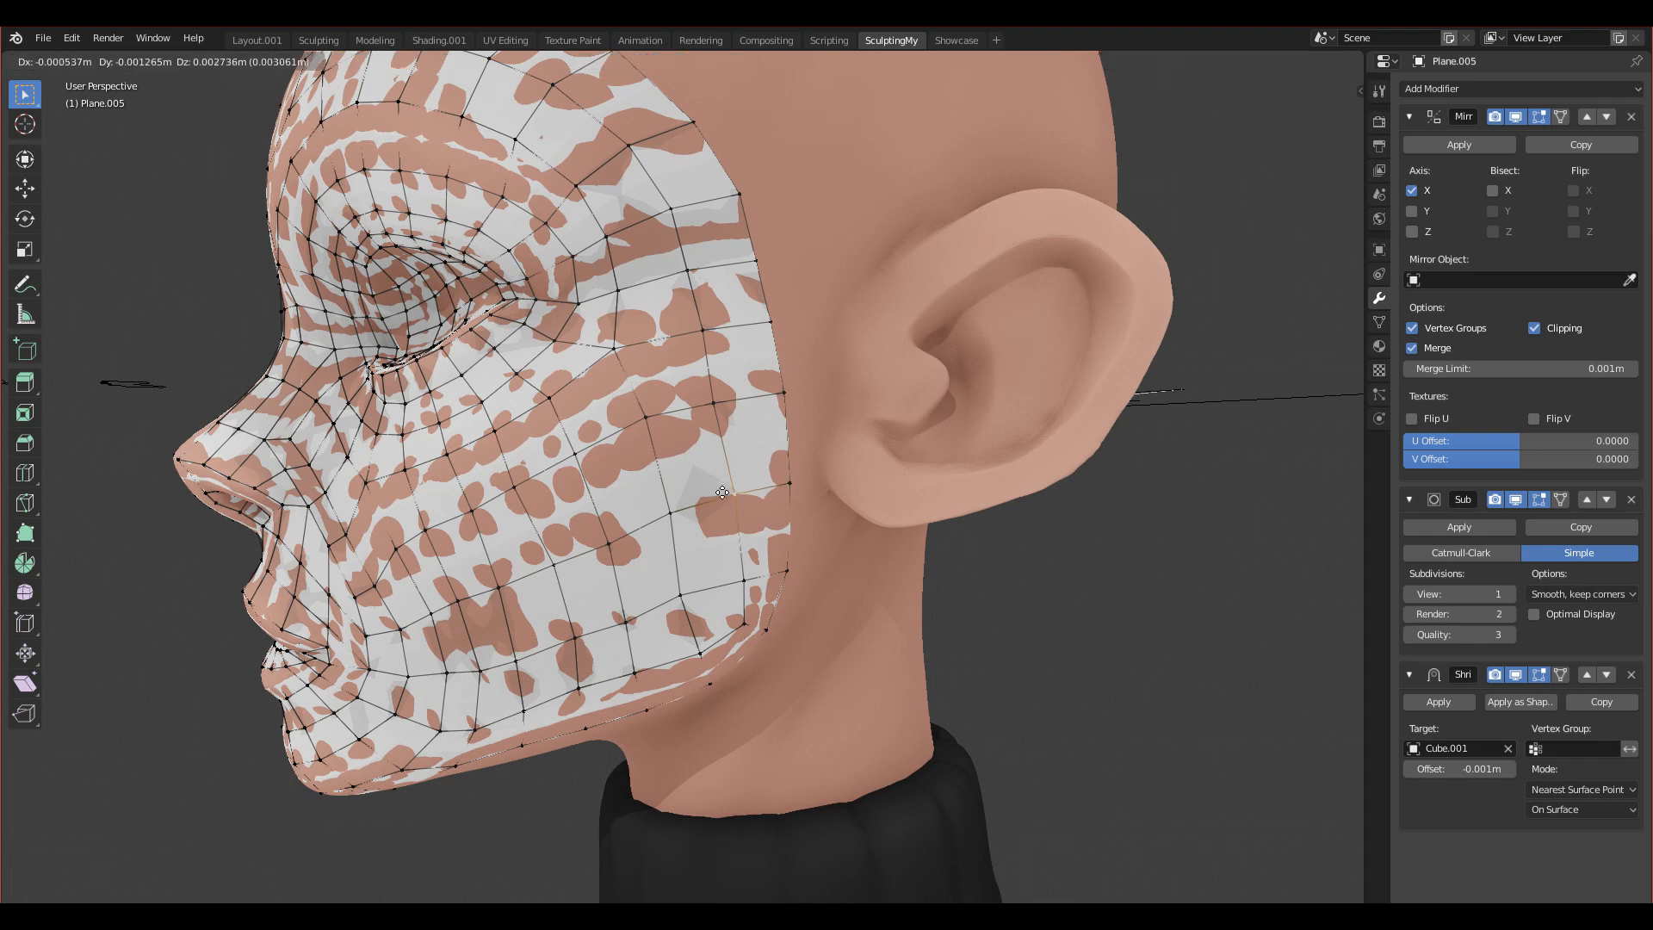
left_click(720, 489)
left_click(666, 525)
key("g")
left_click(661, 519)
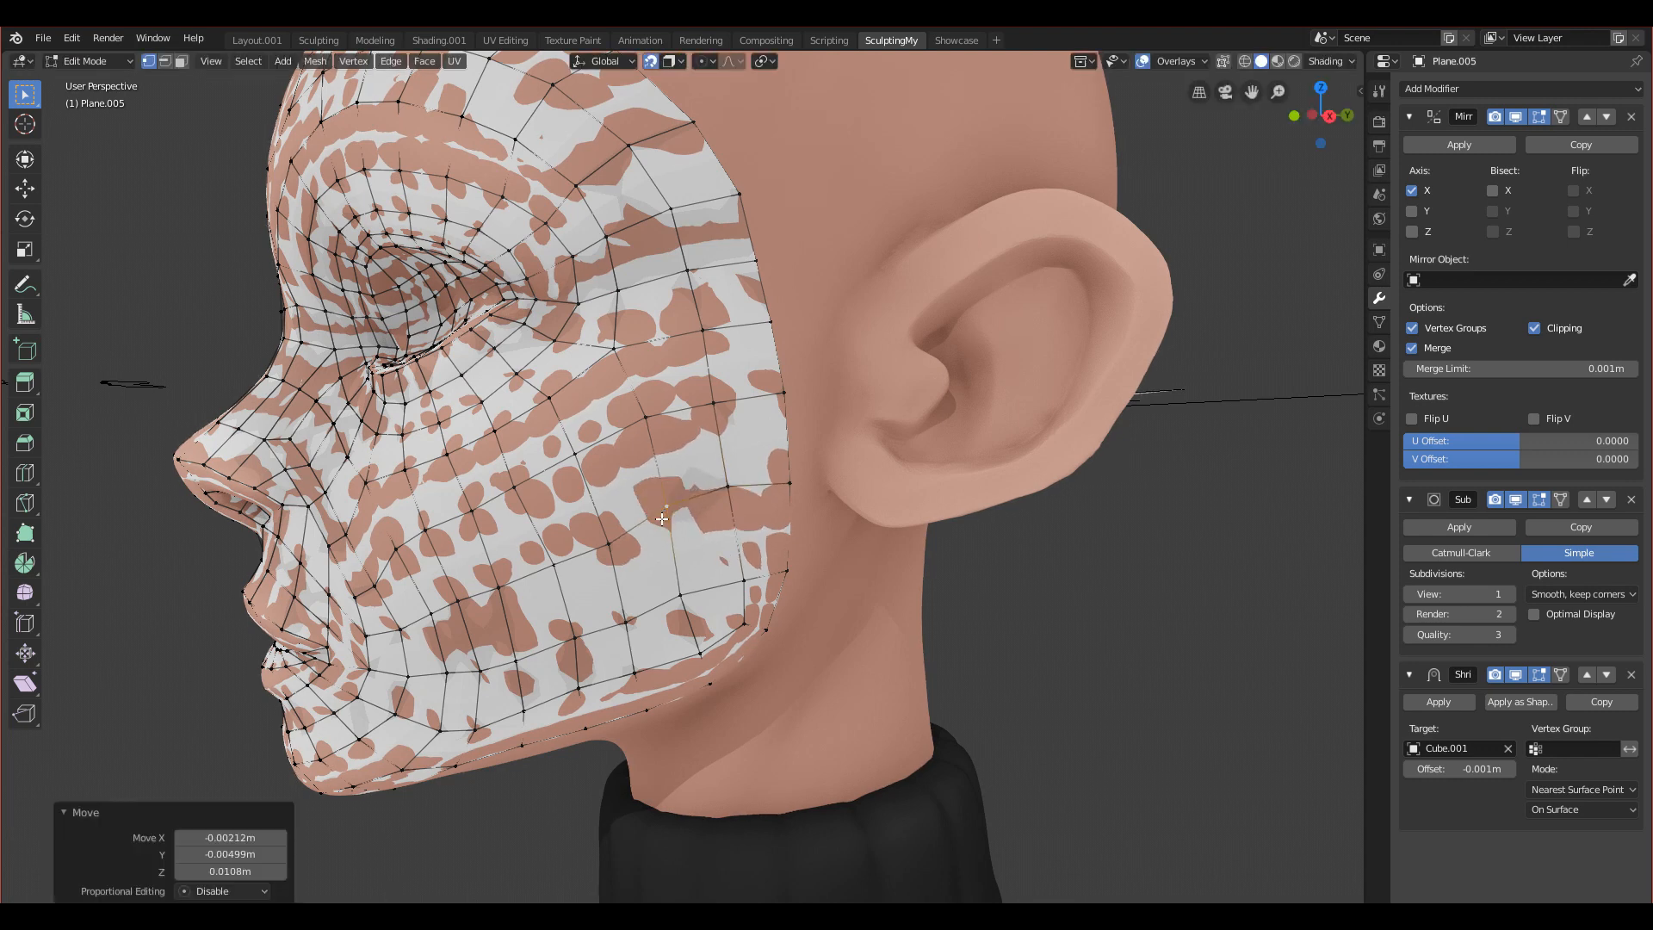
left_click(603, 550)
key("g")
left_click(602, 551)
Step: Raise the rear vertices of the lower cheek row near the ear to even out the face heights
middle_click_drag(602, 552, 608, 528)
left_click(695, 513)
key("g")
left_click(696, 489)
left_click(755, 488)
key("g")
left_click(752, 475)
left_click(798, 484)
key("g")
left_click(798, 465)
left_click(749, 474)
key("g")
left_click(750, 471)
Step: Raise the three remaining vertices of the lower cheek row toward the mouth to continue the smooth edge line
left_click(639, 511)
key("g")
left_click(634, 505)
left_click(588, 530, "alt")
left_click(587, 528)
key("g")
left_click(583, 513)
left_click(521, 549)
key("g")
left_click(527, 532)
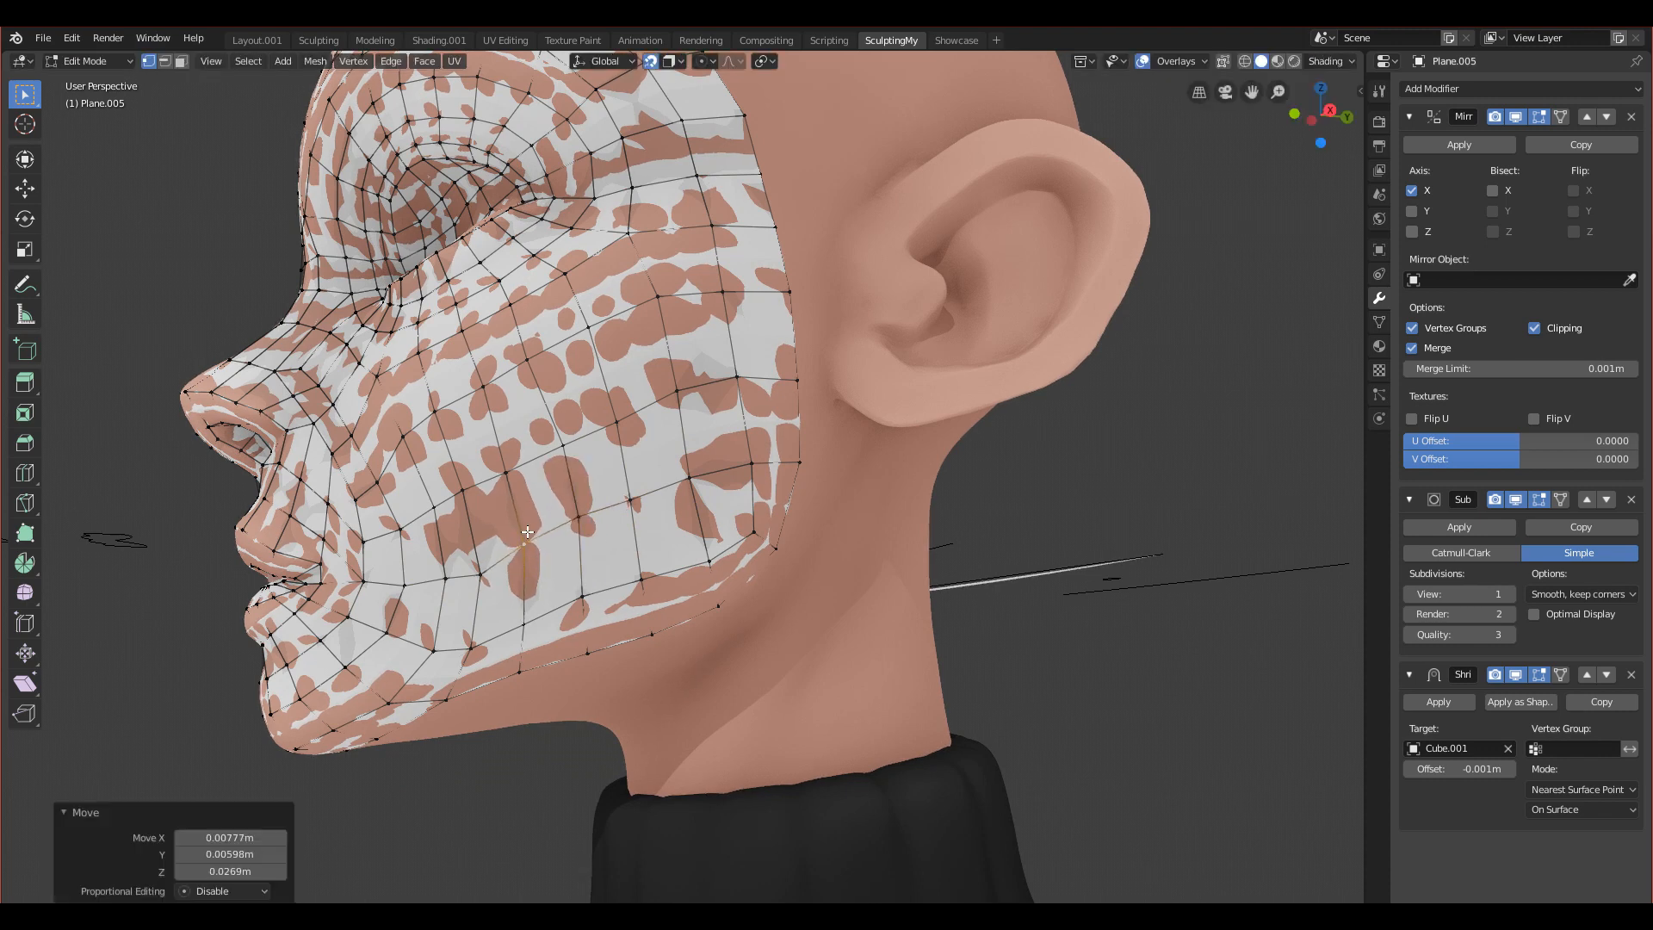
scroll(690, 534, "down", 4)
right_click(716, 355)
mouse_move(788, 555)
middle_mouse_down()
mouse_move(882, 626)
mouse_move(808, 531)
middle_mouse_up()
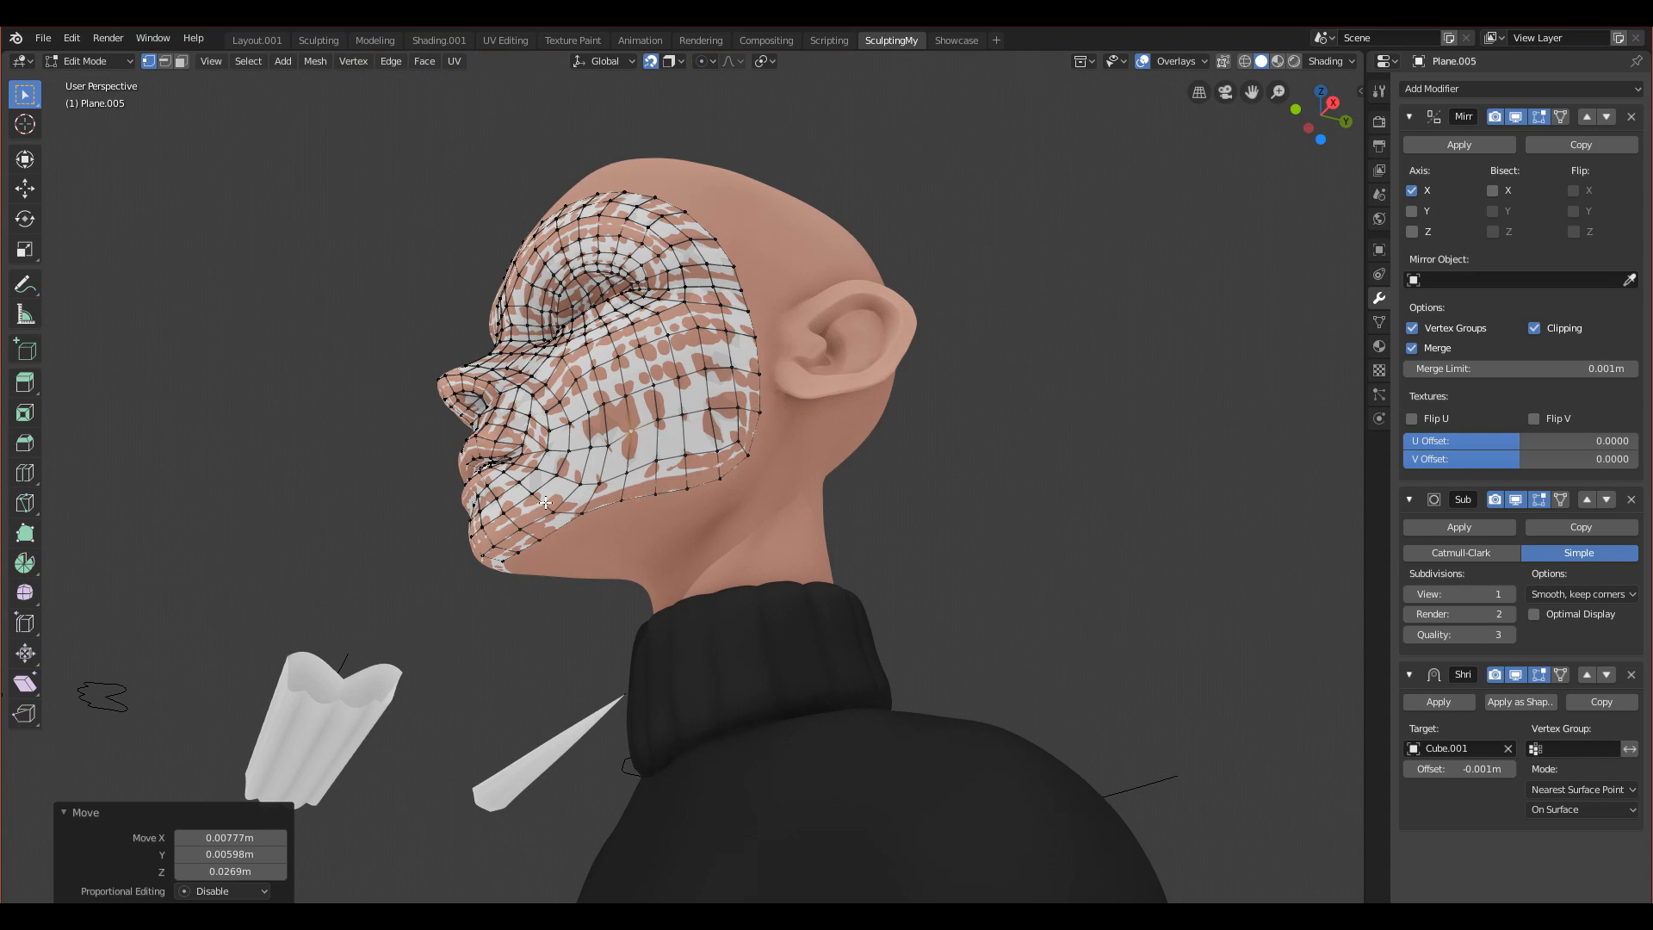
middle_click_drag(541, 502, 572, 500)
key("ctrl+r")
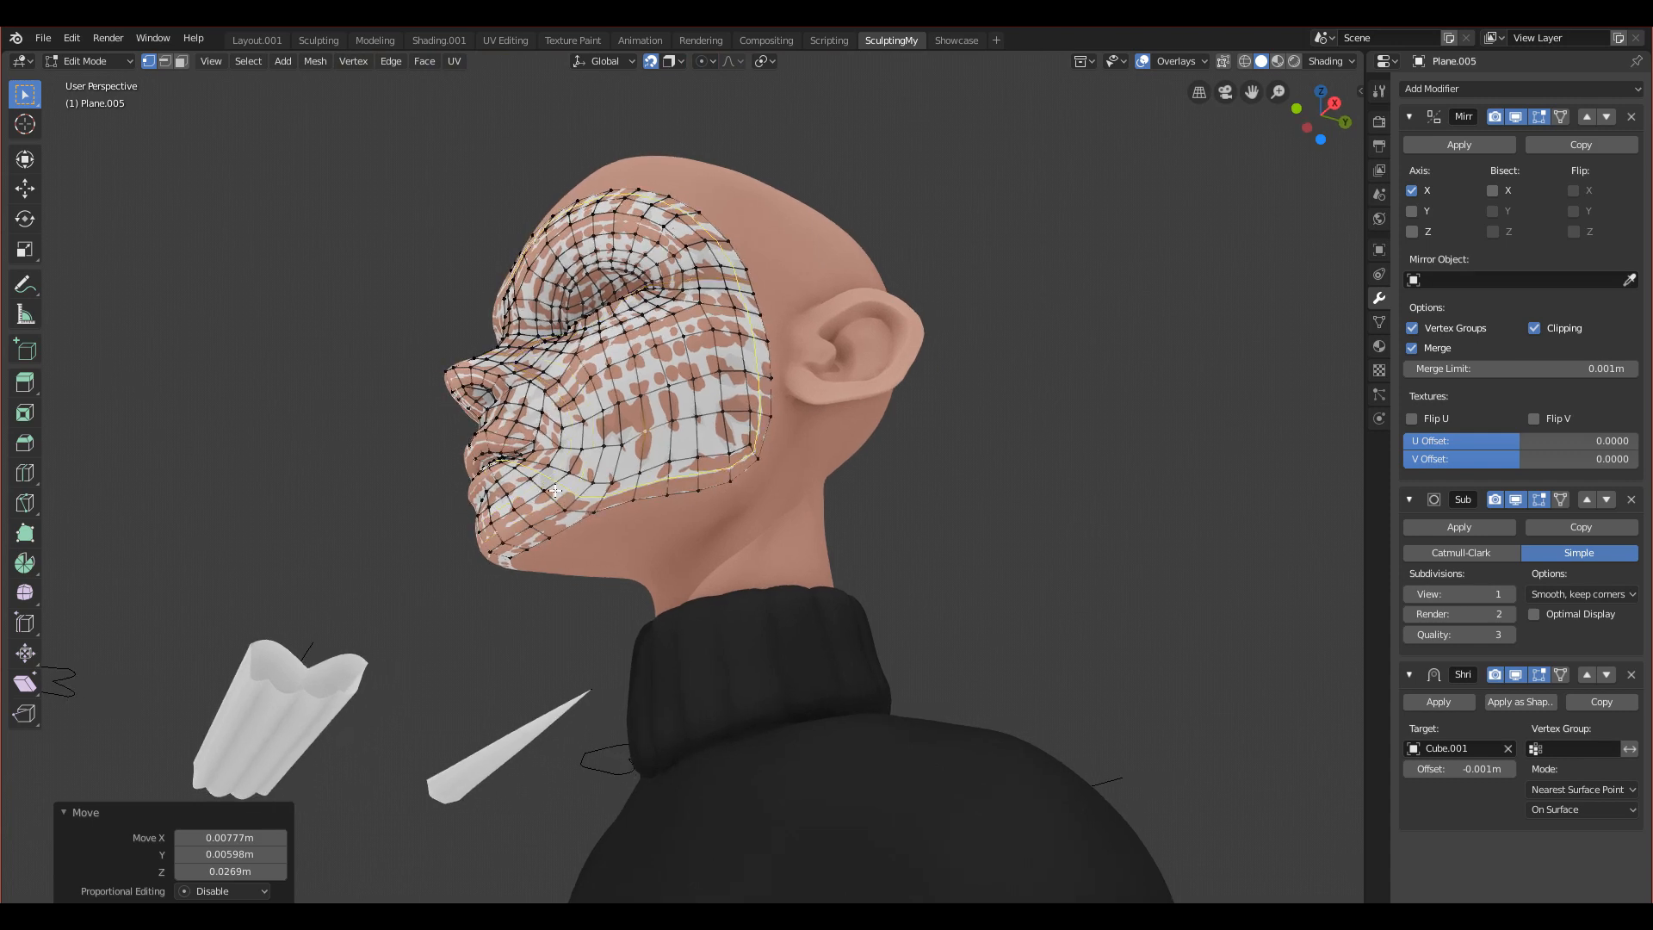
scroll(638, 554, "up", 3)
Step: Reposition a vertex along the lower border of the jaw
middle_click_drag(637, 586, 724, 467)
key("g")
left_click(710, 421)
middle_click_drag(782, 587, 765, 438)
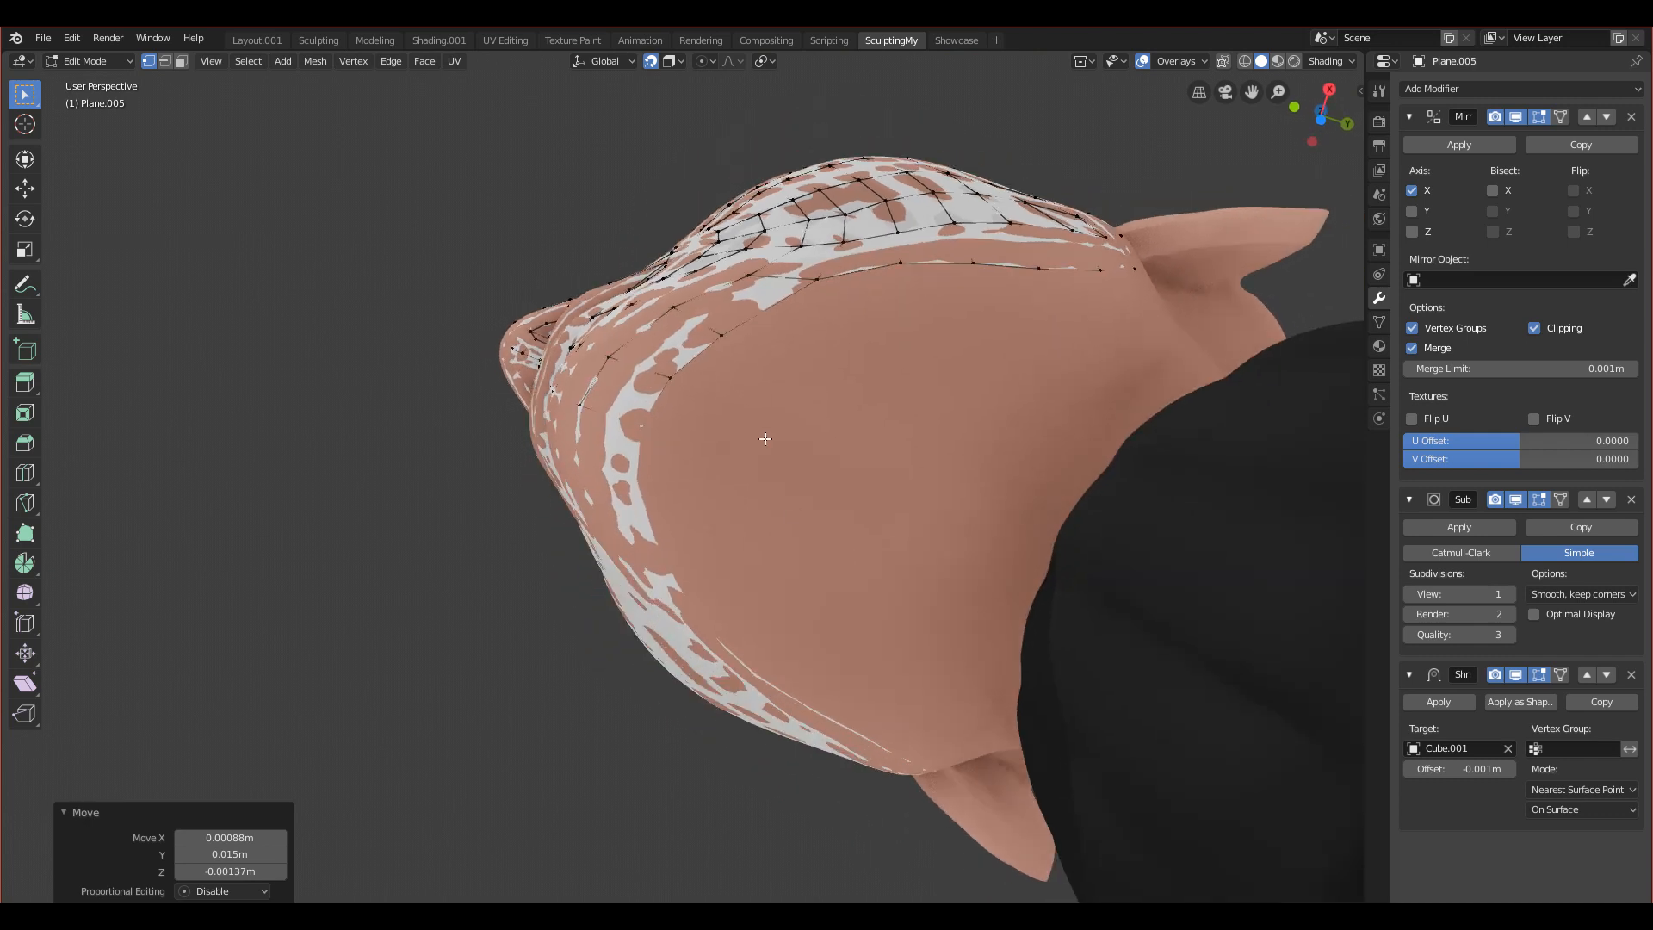
Step: Select the border vertices under the chin up to the centre line and extrude them about 0.137 m back toward the neck
left_click(812, 283)
left_click(645, 428, "ctrl")
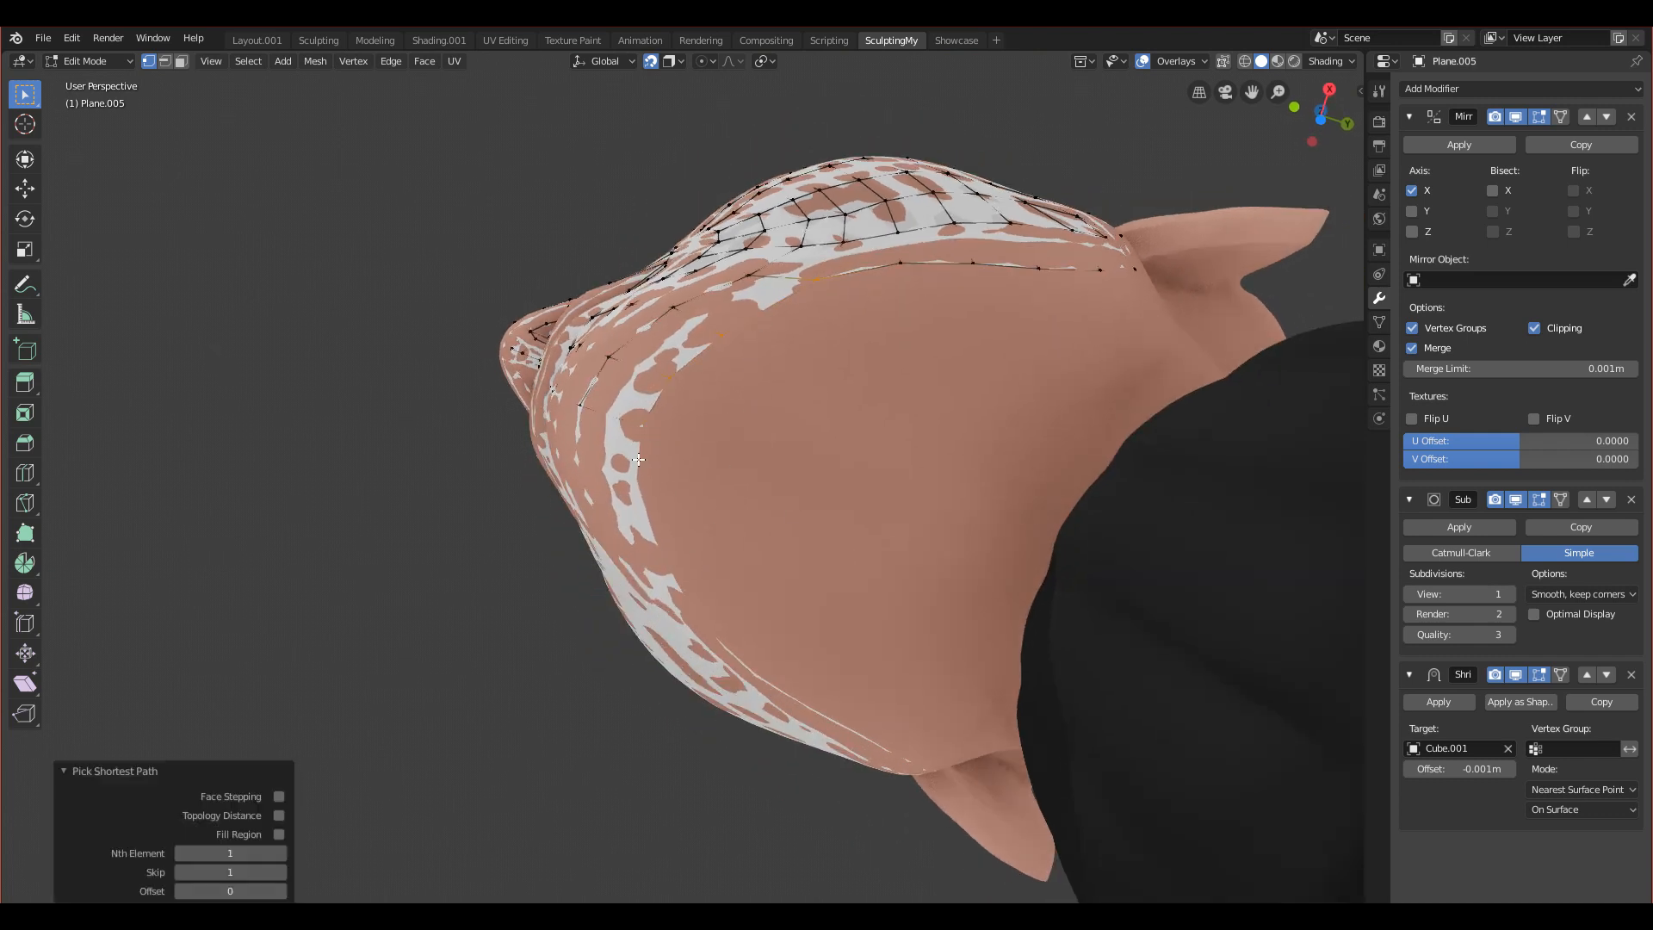
middle_click_drag(823, 292, 808, 378)
middle_click_drag(799, 564, 785, 483)
key("e")
left_click(910, 500)
middle_click_drag(910, 500, 869, 508)
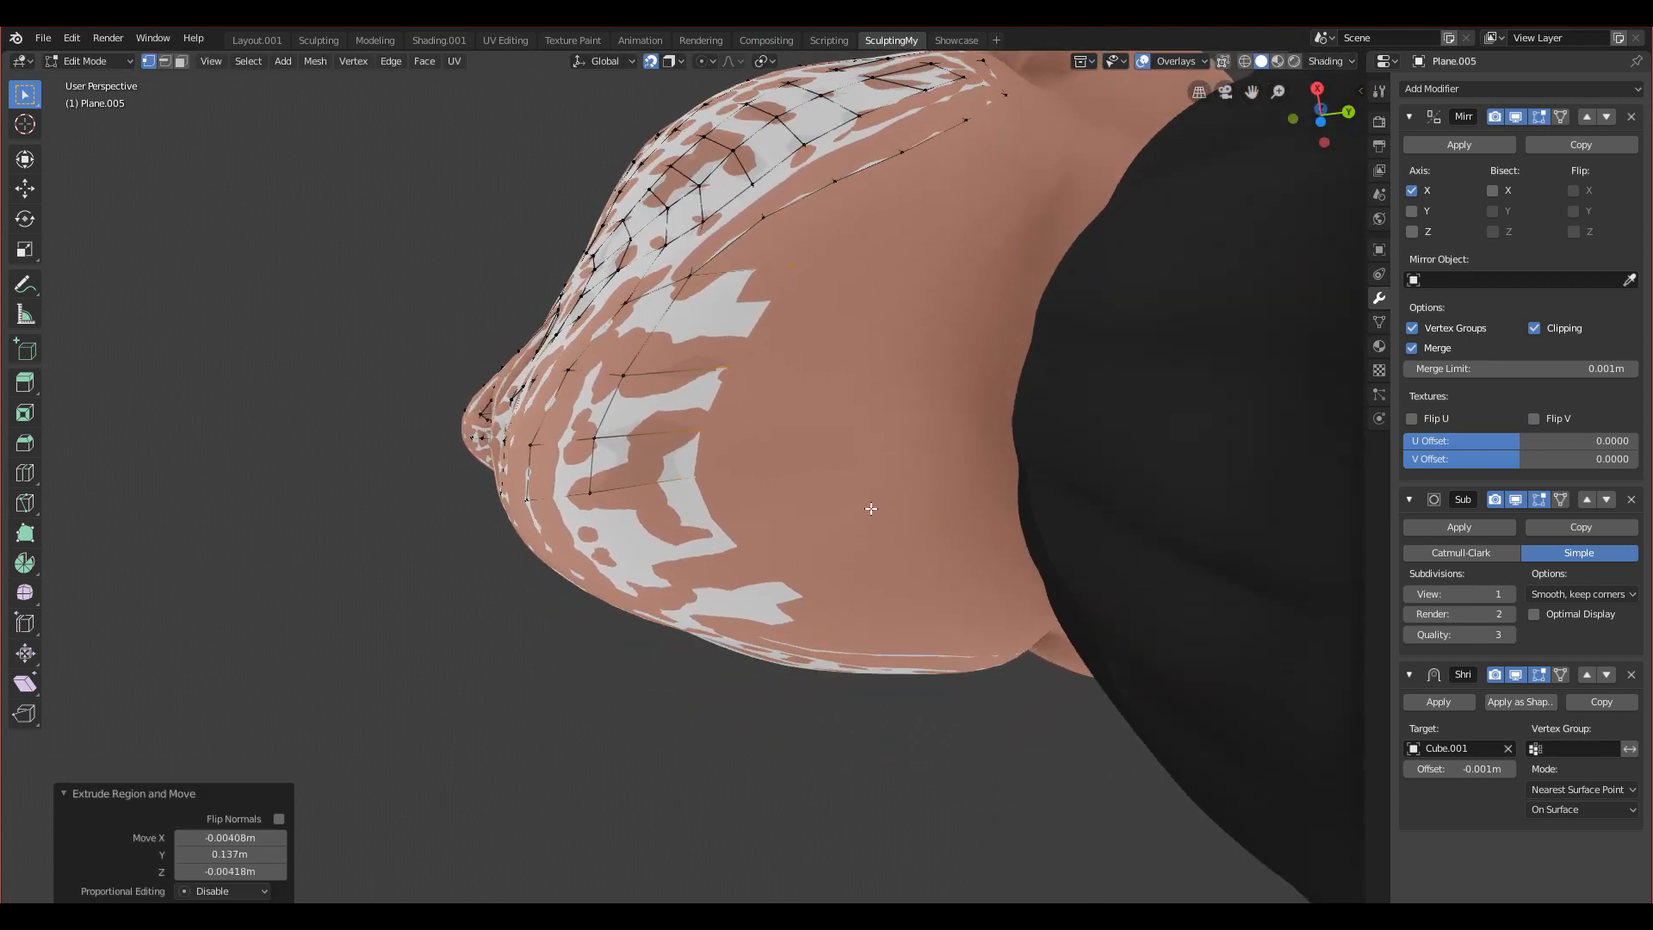
Step: Flatten the extruded row by scaling it to about 0.459 along Y, then move it forward toward the chin
key("s")
key("y")
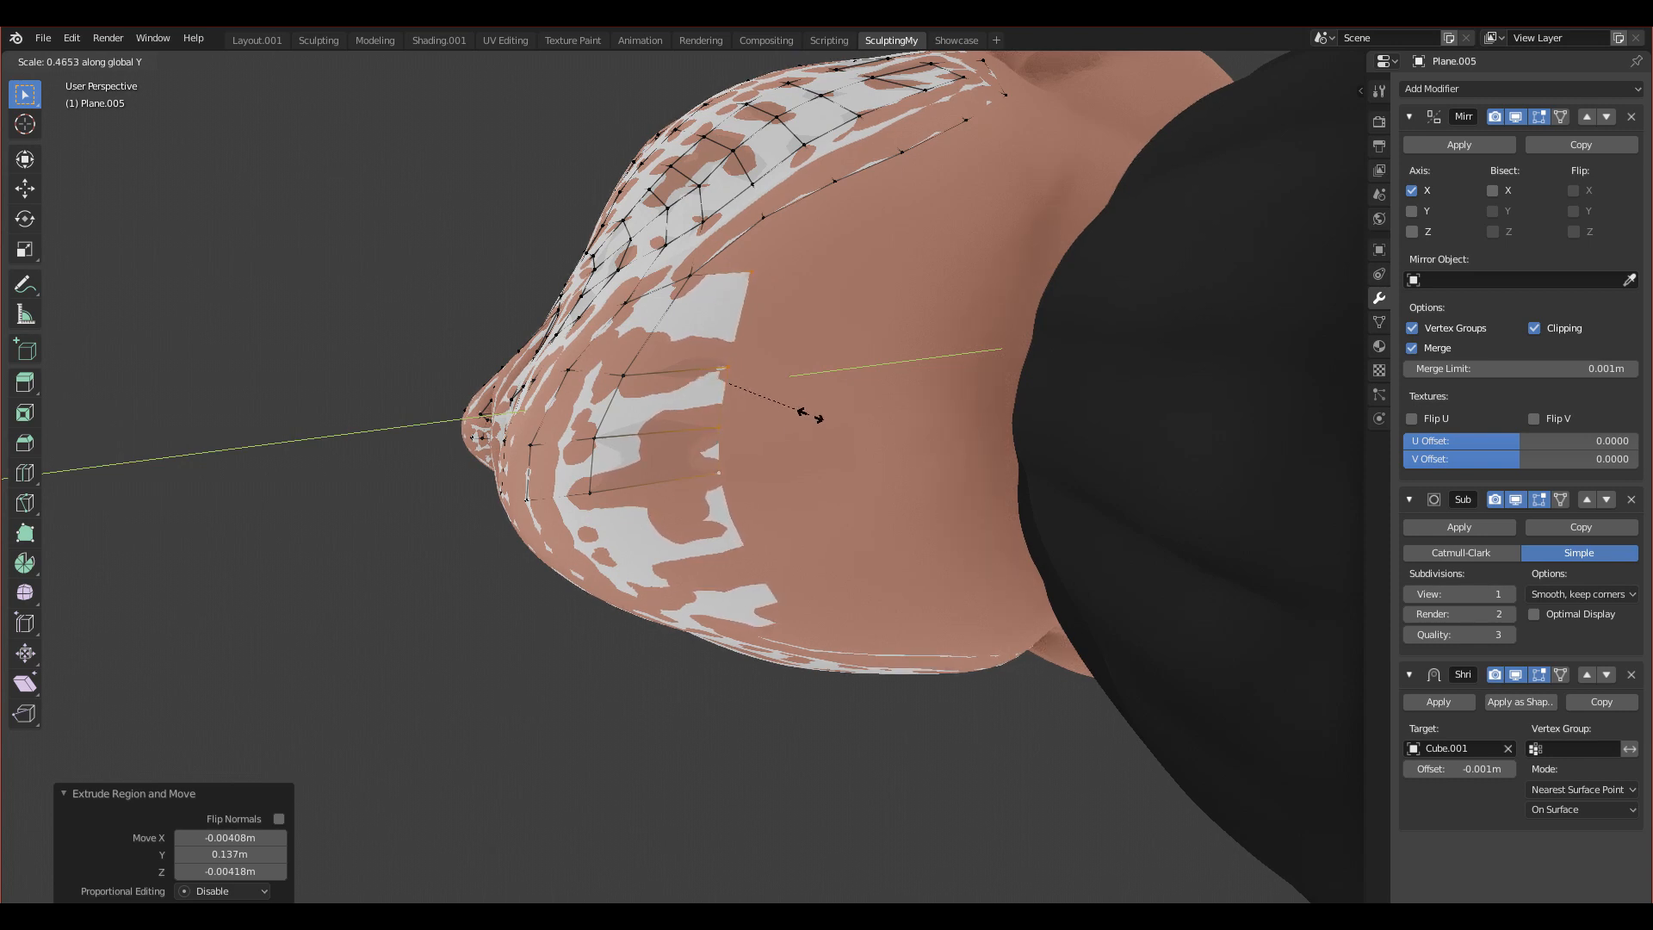
left_click(810, 416)
key("g")
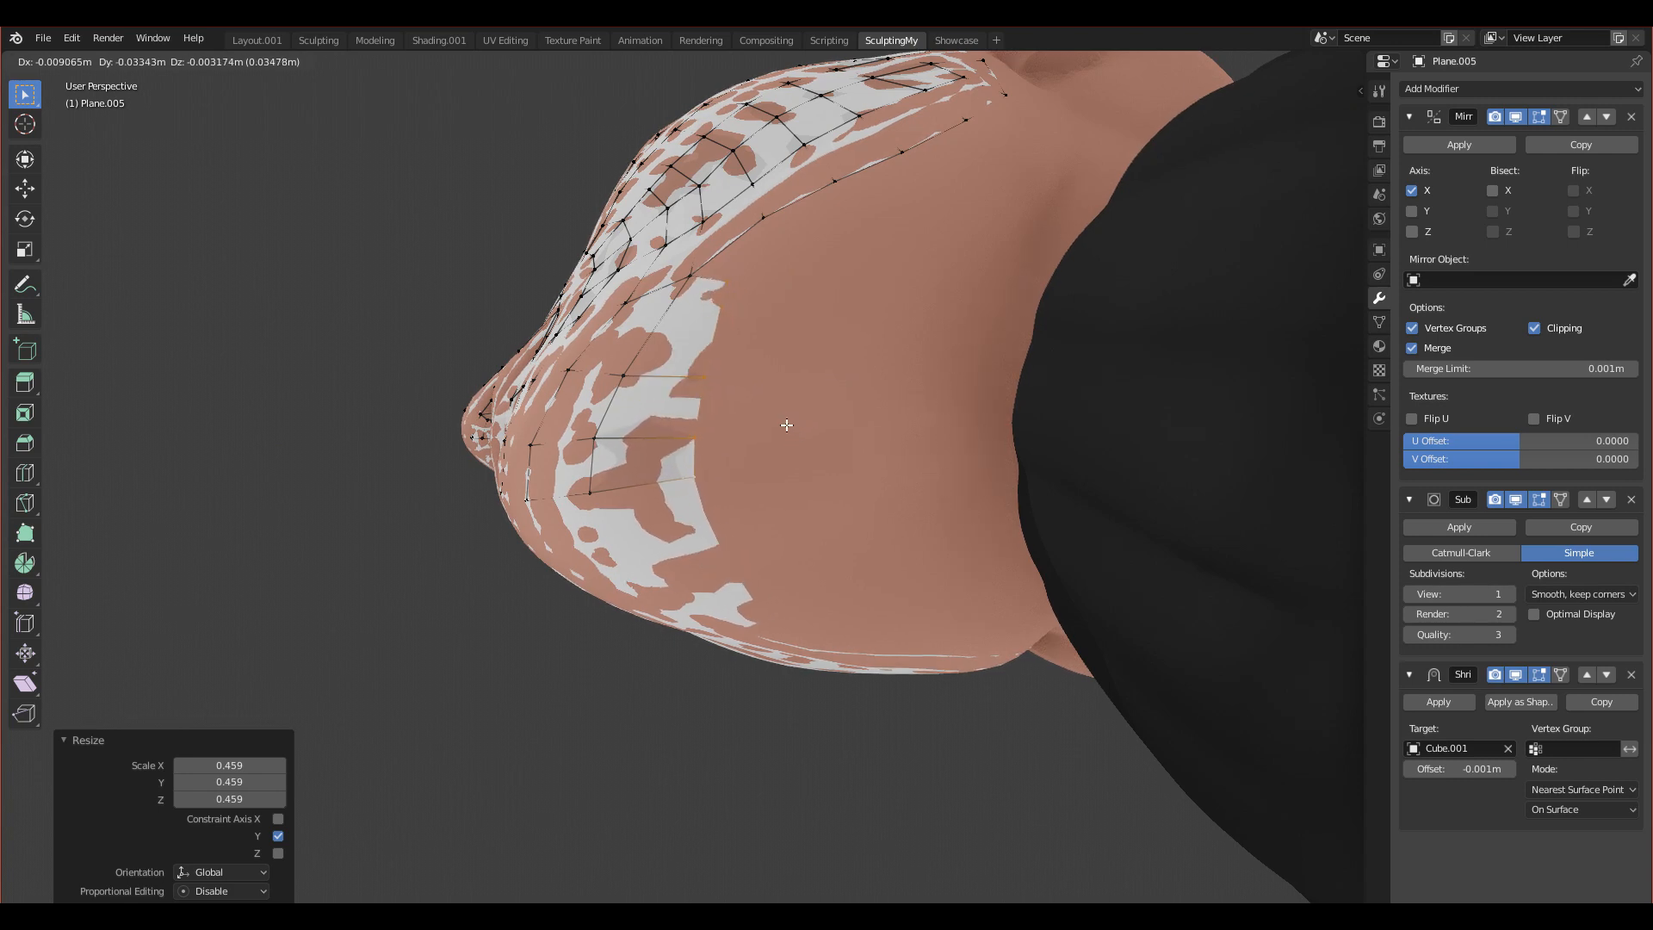
left_click(796, 430)
Step: Extrude a second row about 0.068 m toward the neck and reposition the vertices of the row in front of it
key("g")
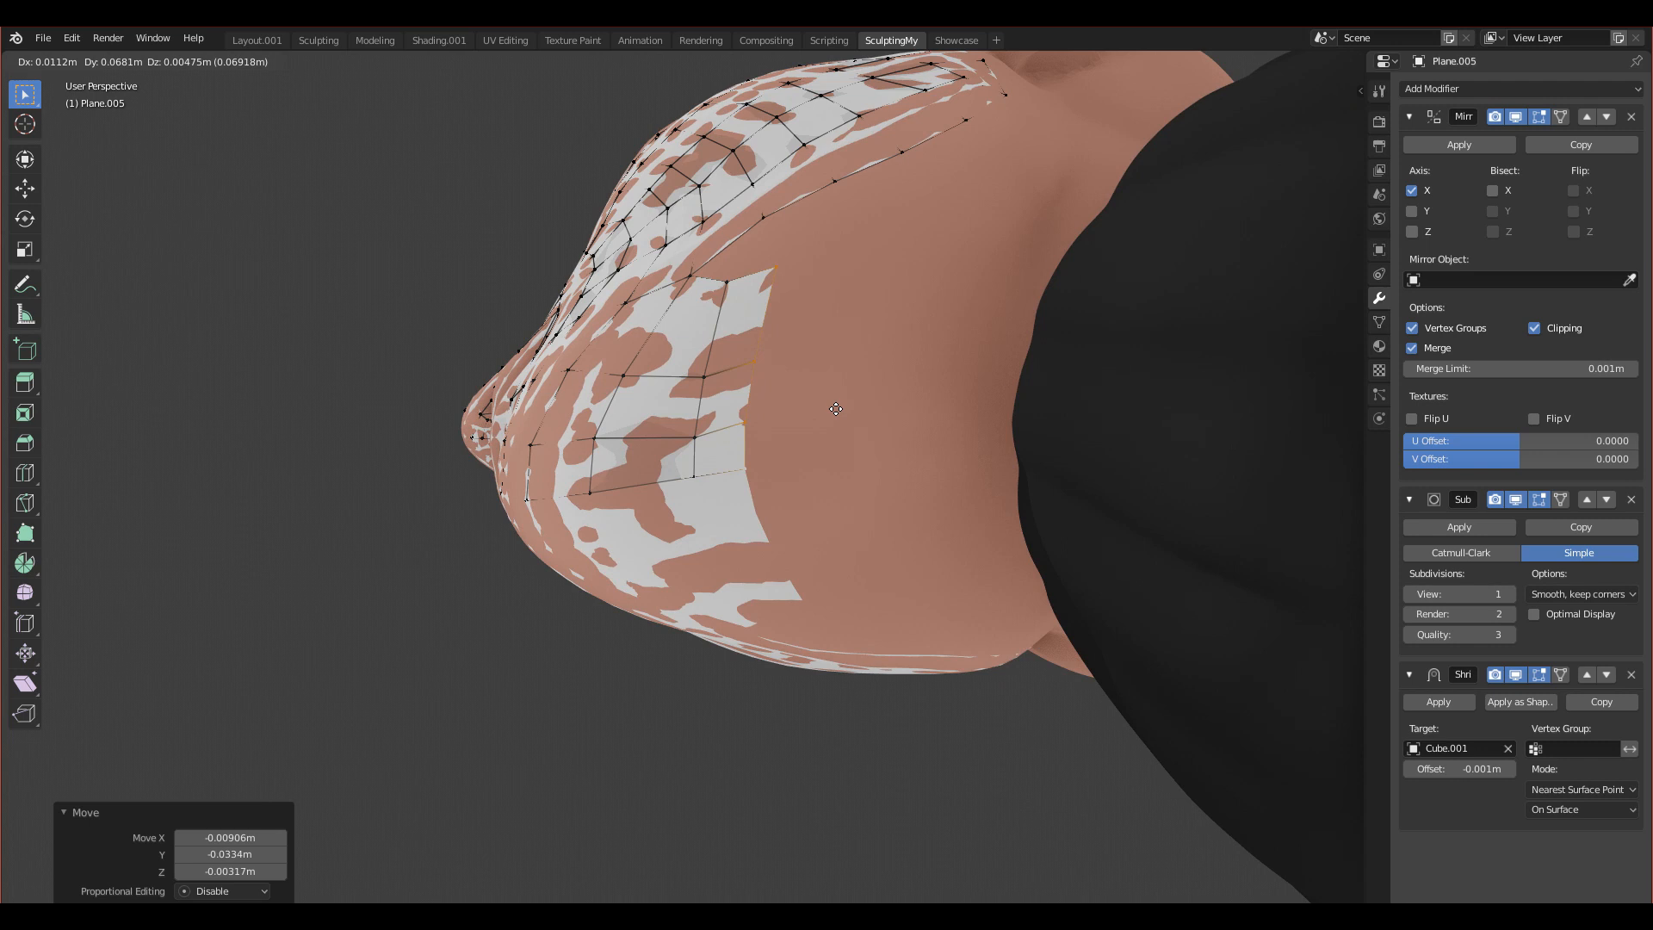
left_click(851, 411)
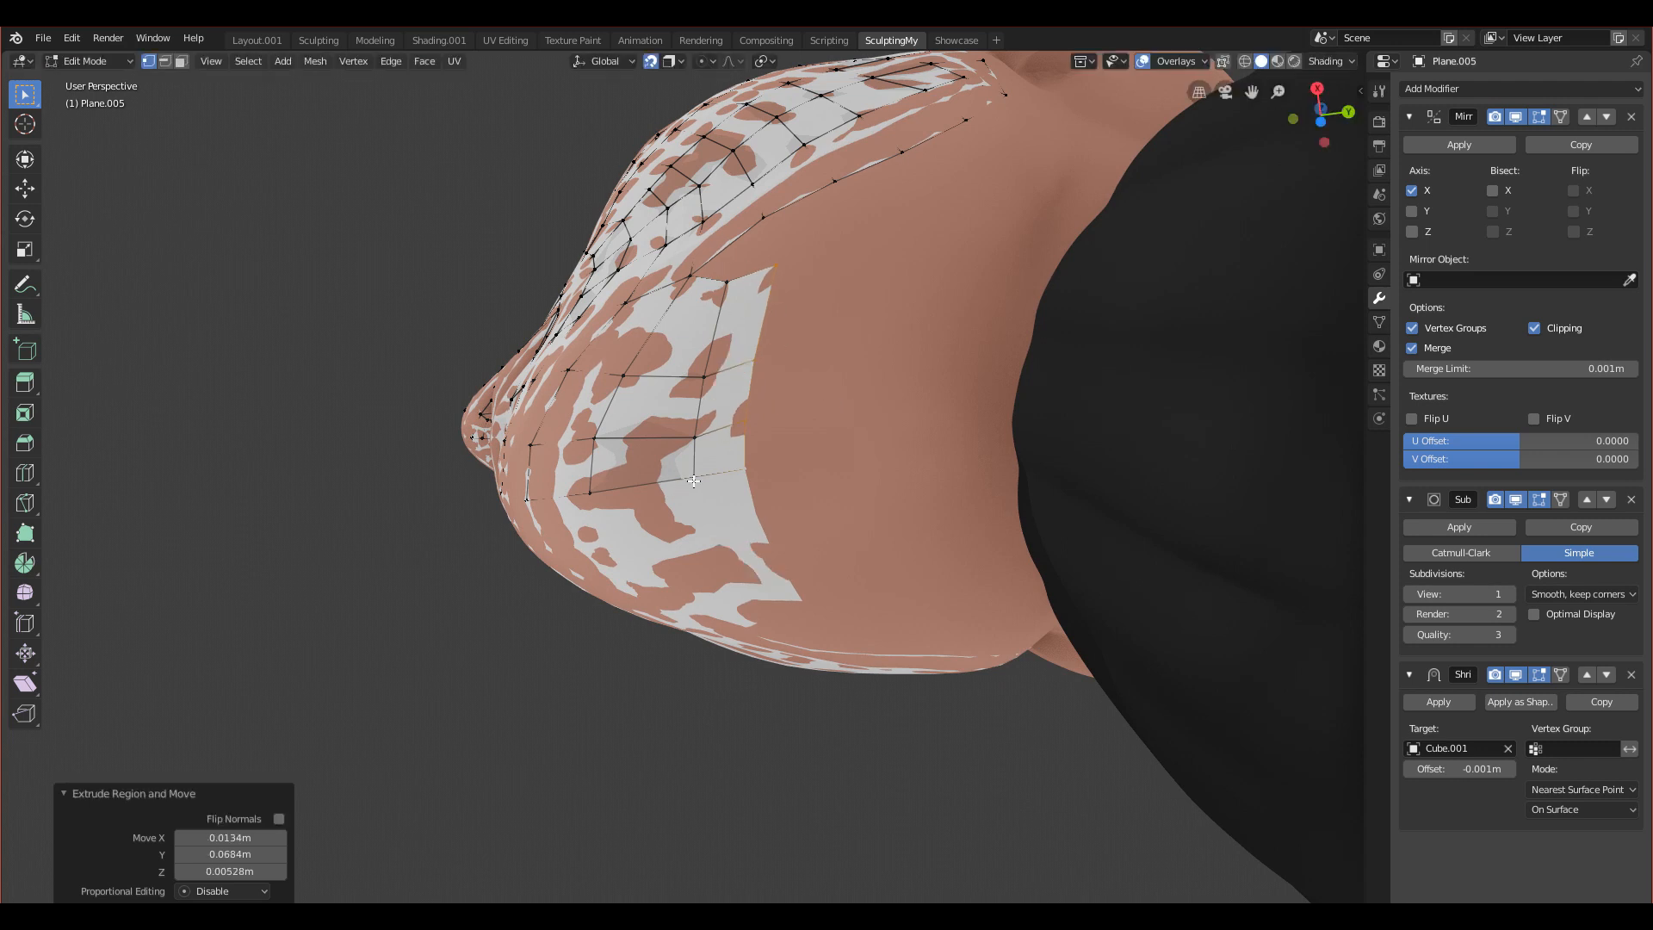
key("g")
left_click(689, 442)
key("g")
left_click(700, 385)
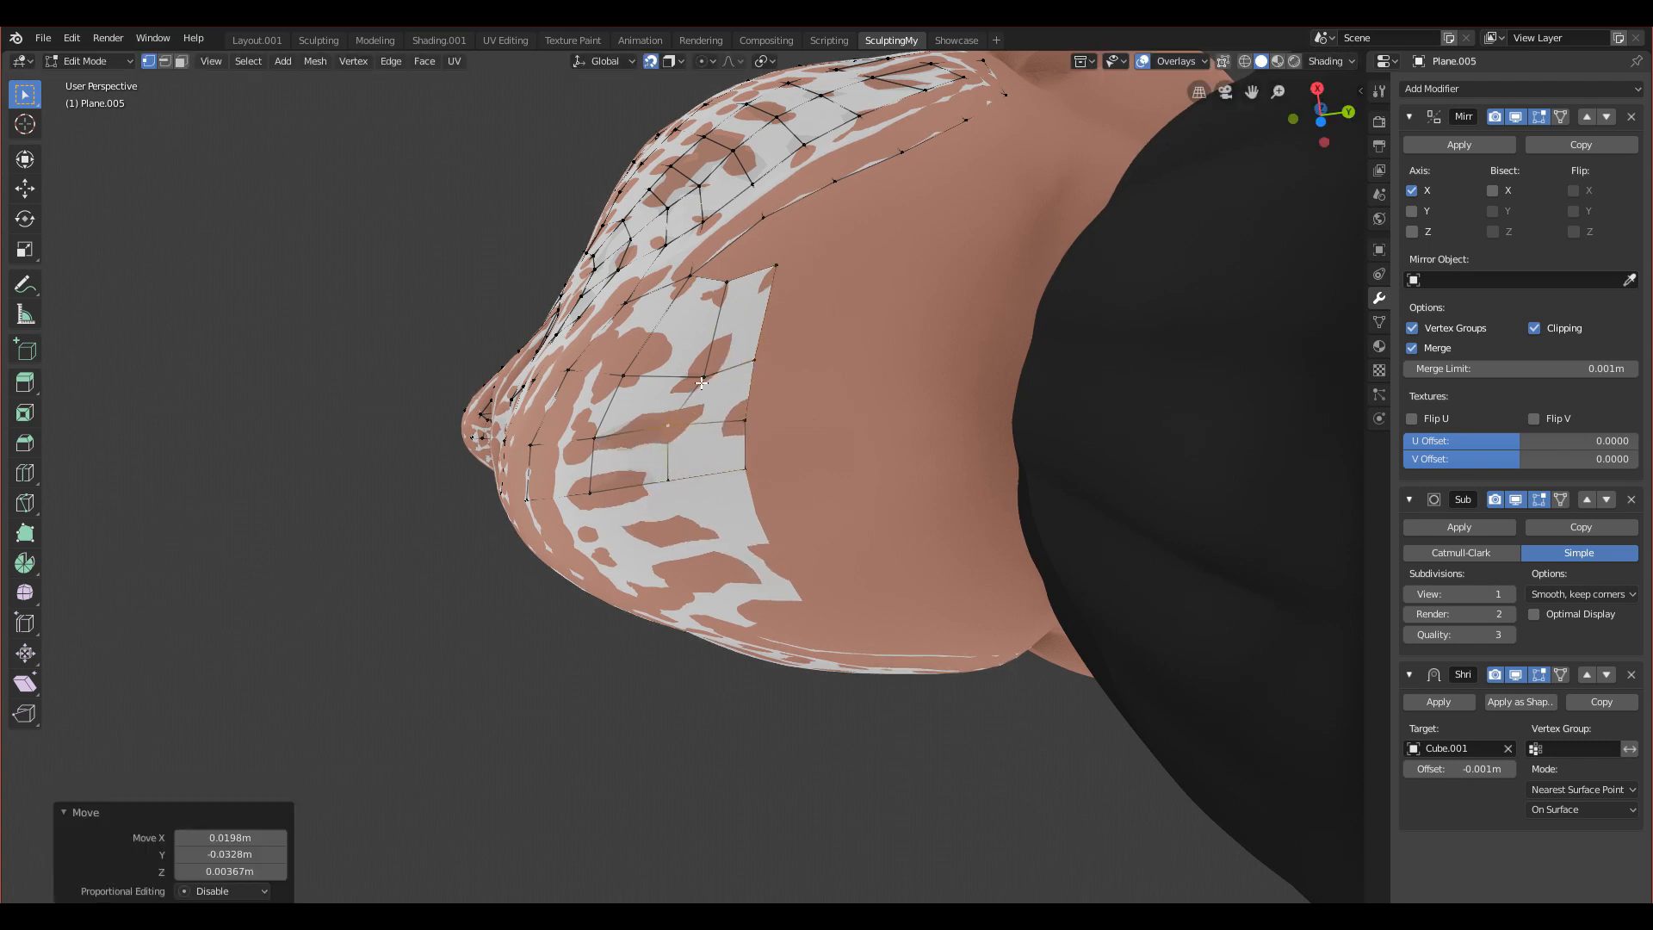
key("g")
left_click(691, 357)
key("g")
left_click(654, 342)
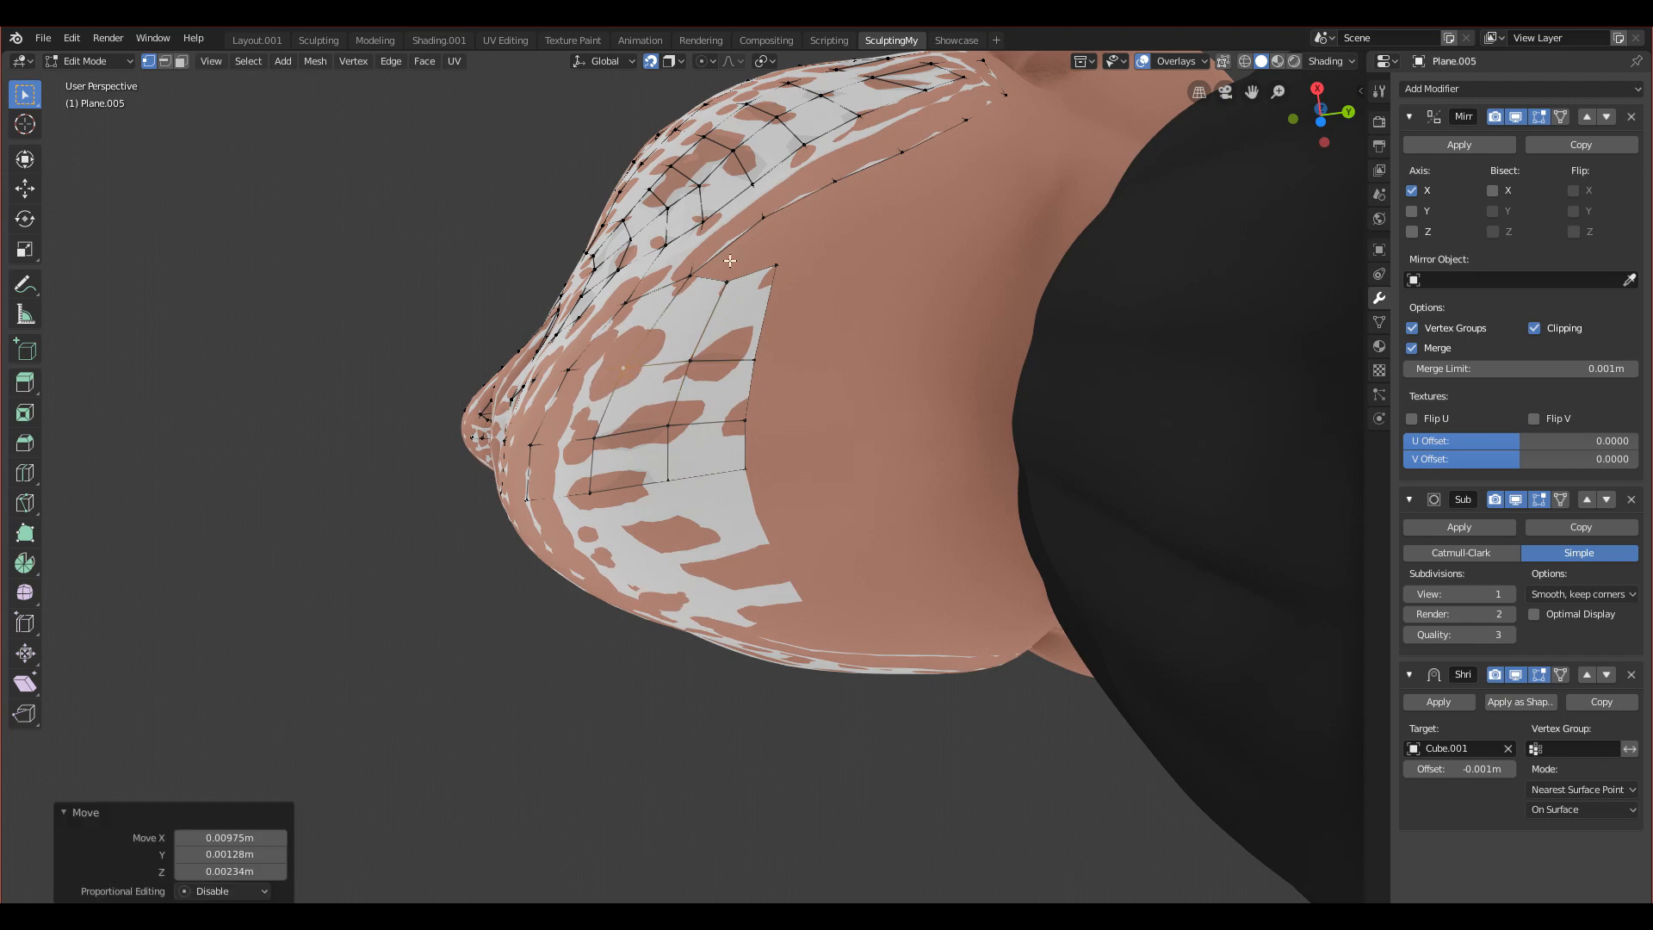
Step: Fill the corner face between the jaw border and the under-chin strip, and align the strip's rear vertices
middle_click_drag(772, 225, 773, 376)
left_click(756, 367)
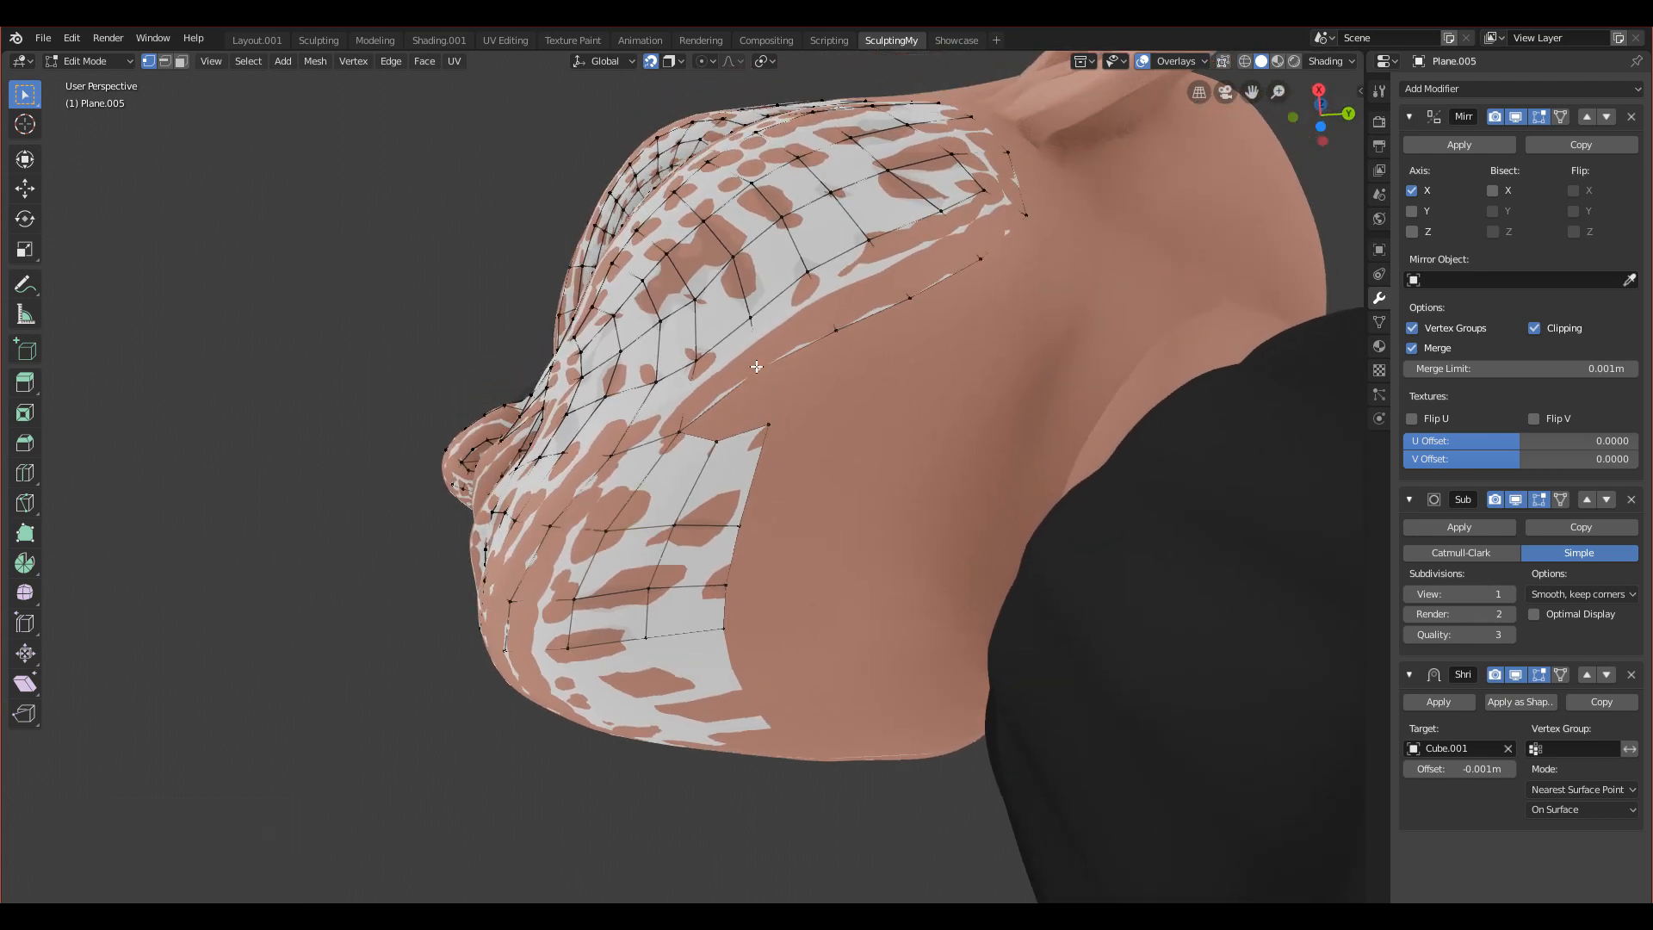
left_click(774, 415, "shift")
scroll(774, 413, "up", 2)
middle_click_drag(774, 368, 731, 443)
left_click_drag(749, 461, 762, 457)
left_click_drag(721, 401, 746, 397)
left_click_drag(723, 315, 743, 313)
left_click_drag(744, 455, 757, 454)
Step: Select the rear row of the under-chin strip and extrude a third row of faces toward the neck
left_click(755, 196)
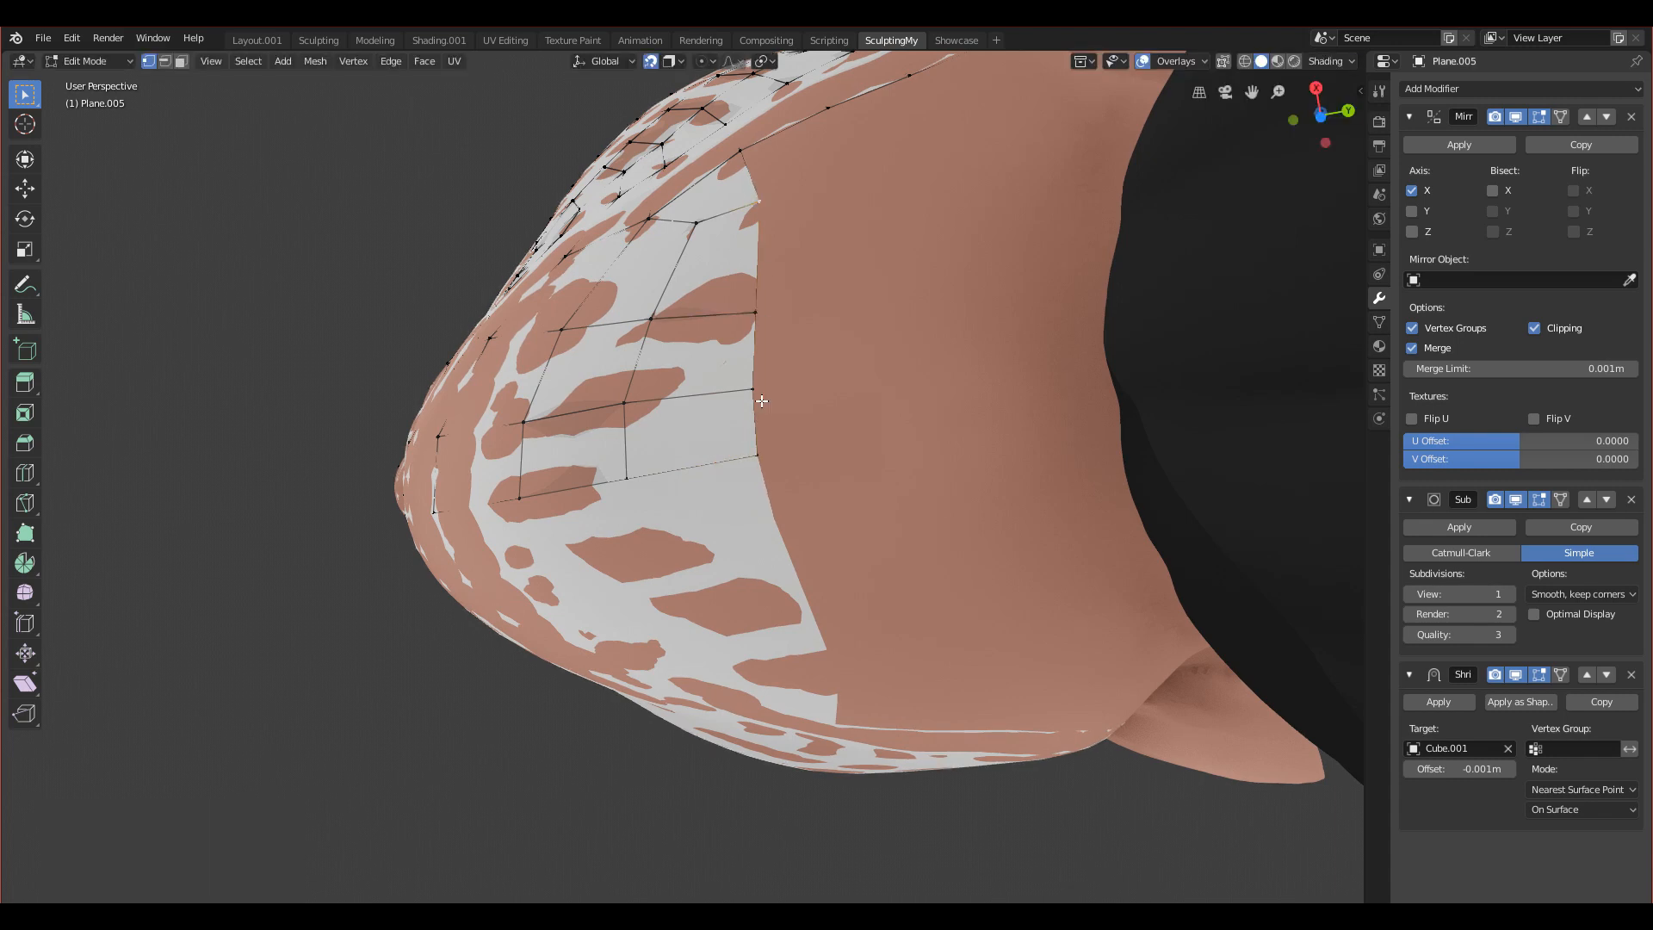
left_click(769, 443, "ctrl")
key("e")
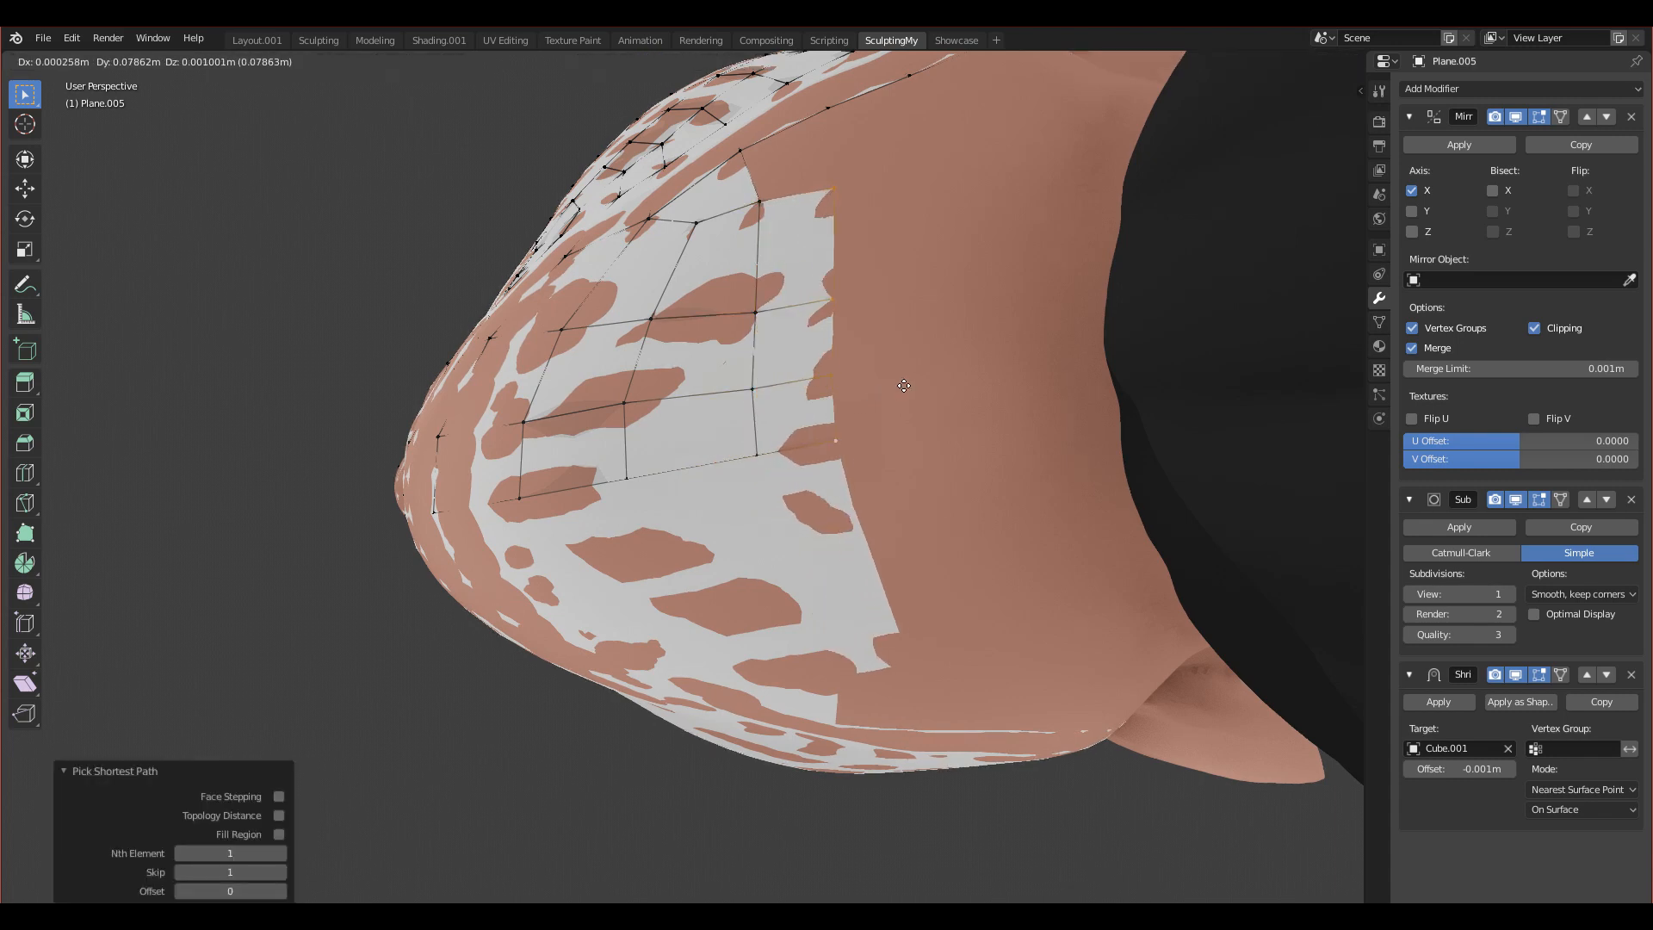
left_click(855, 351)
Step: Adjust the vertices of the last two under-chin rows to even out the faces
left_click(769, 301)
left_click_drag(769, 301, 766, 291)
left_click_drag(758, 385, 759, 375)
left_click_drag(876, 354, 854, 270)
left_click_drag(875, 340, 867, 339)
left_click_drag(865, 172, 854, 171)
Step: Extrude the rear edge of the under-chin strip twice more toward the neck, about 0.117 m and about 0.069 m
middle_click_drag(912, 390, 798, 563, "shift")
left_click(761, 607)
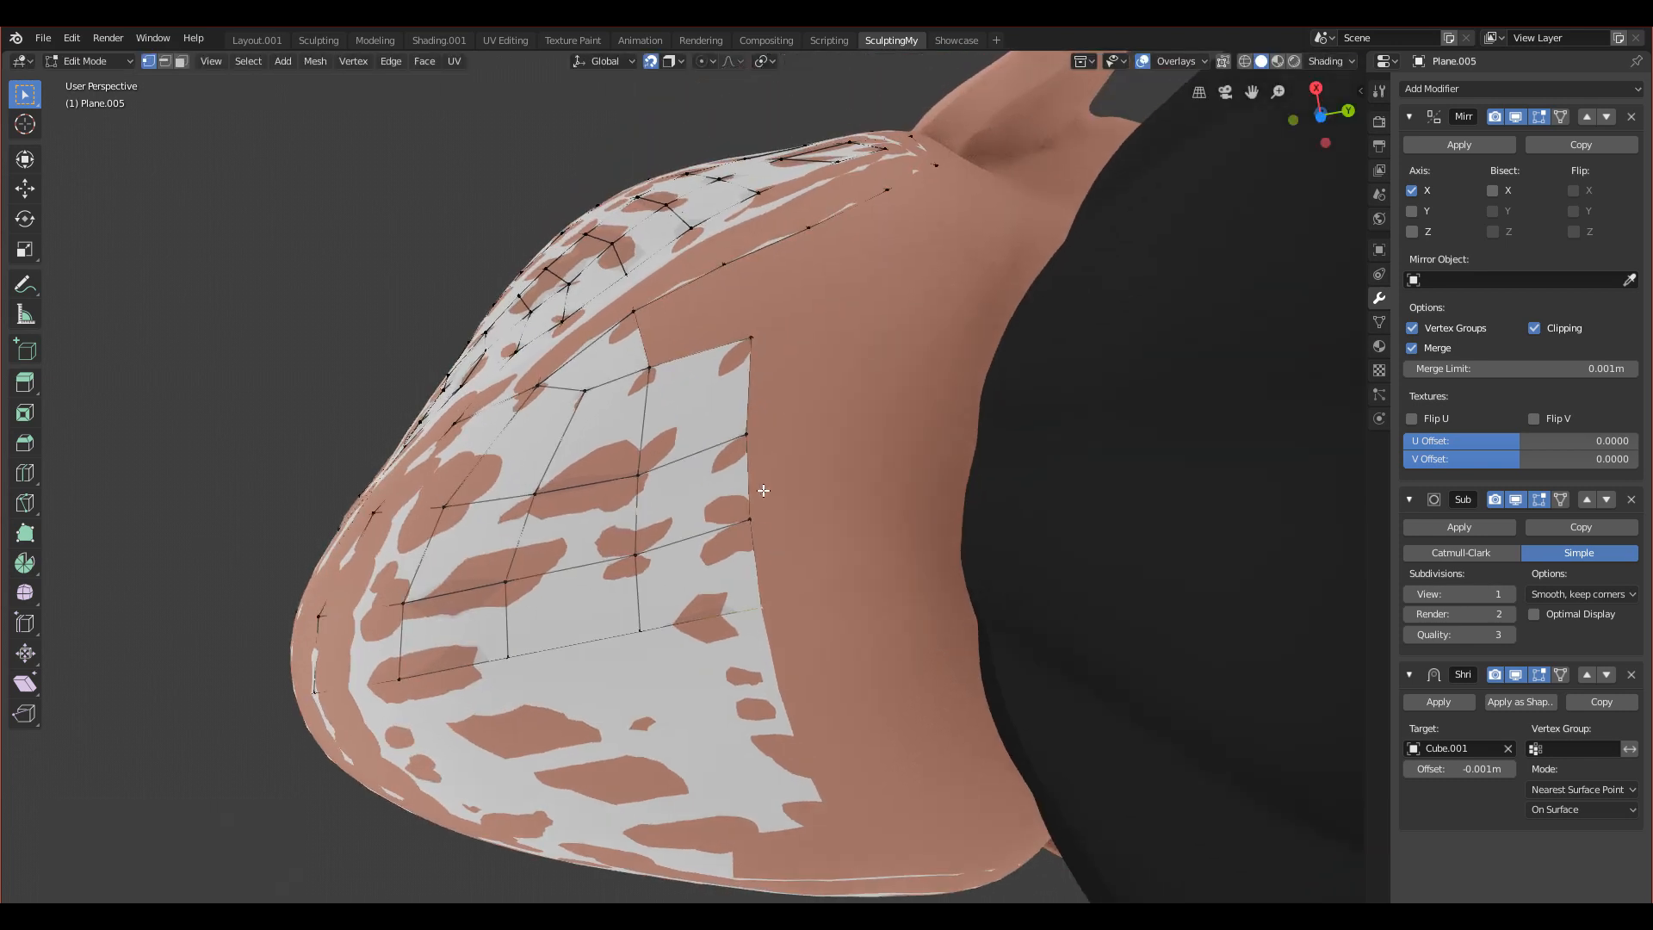
left_click(750, 337, "ctrl")
key("g")
left_click(900, 429)
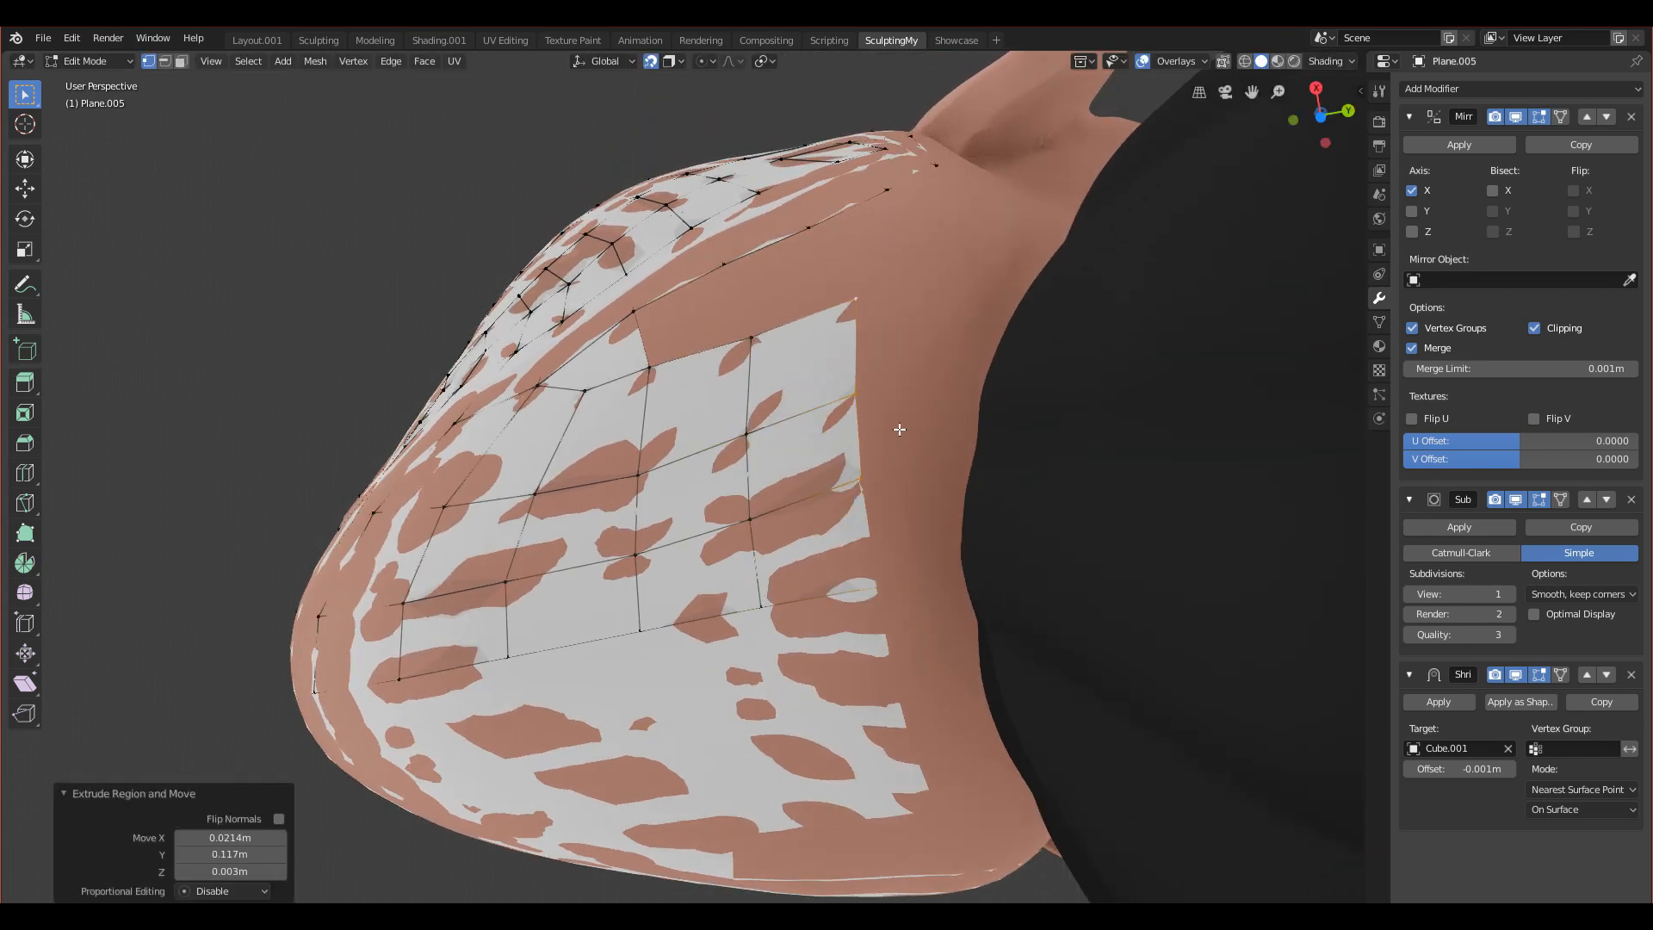
middle_click_drag(722, 261, 861, 482)
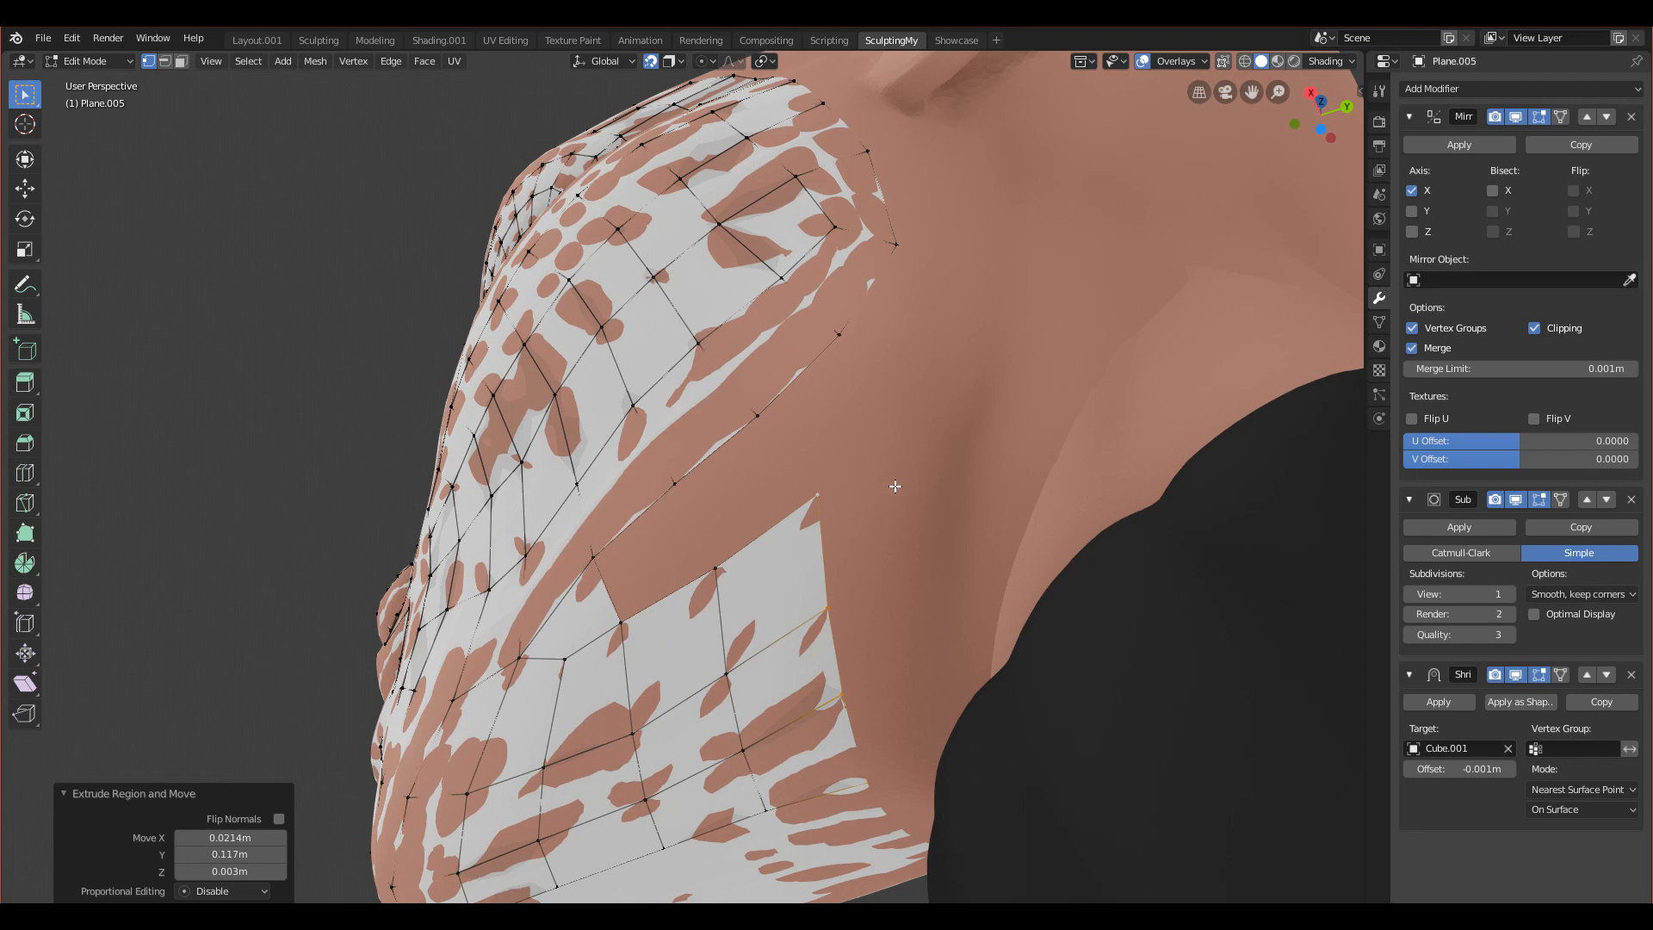
key("e")
left_click(965, 556)
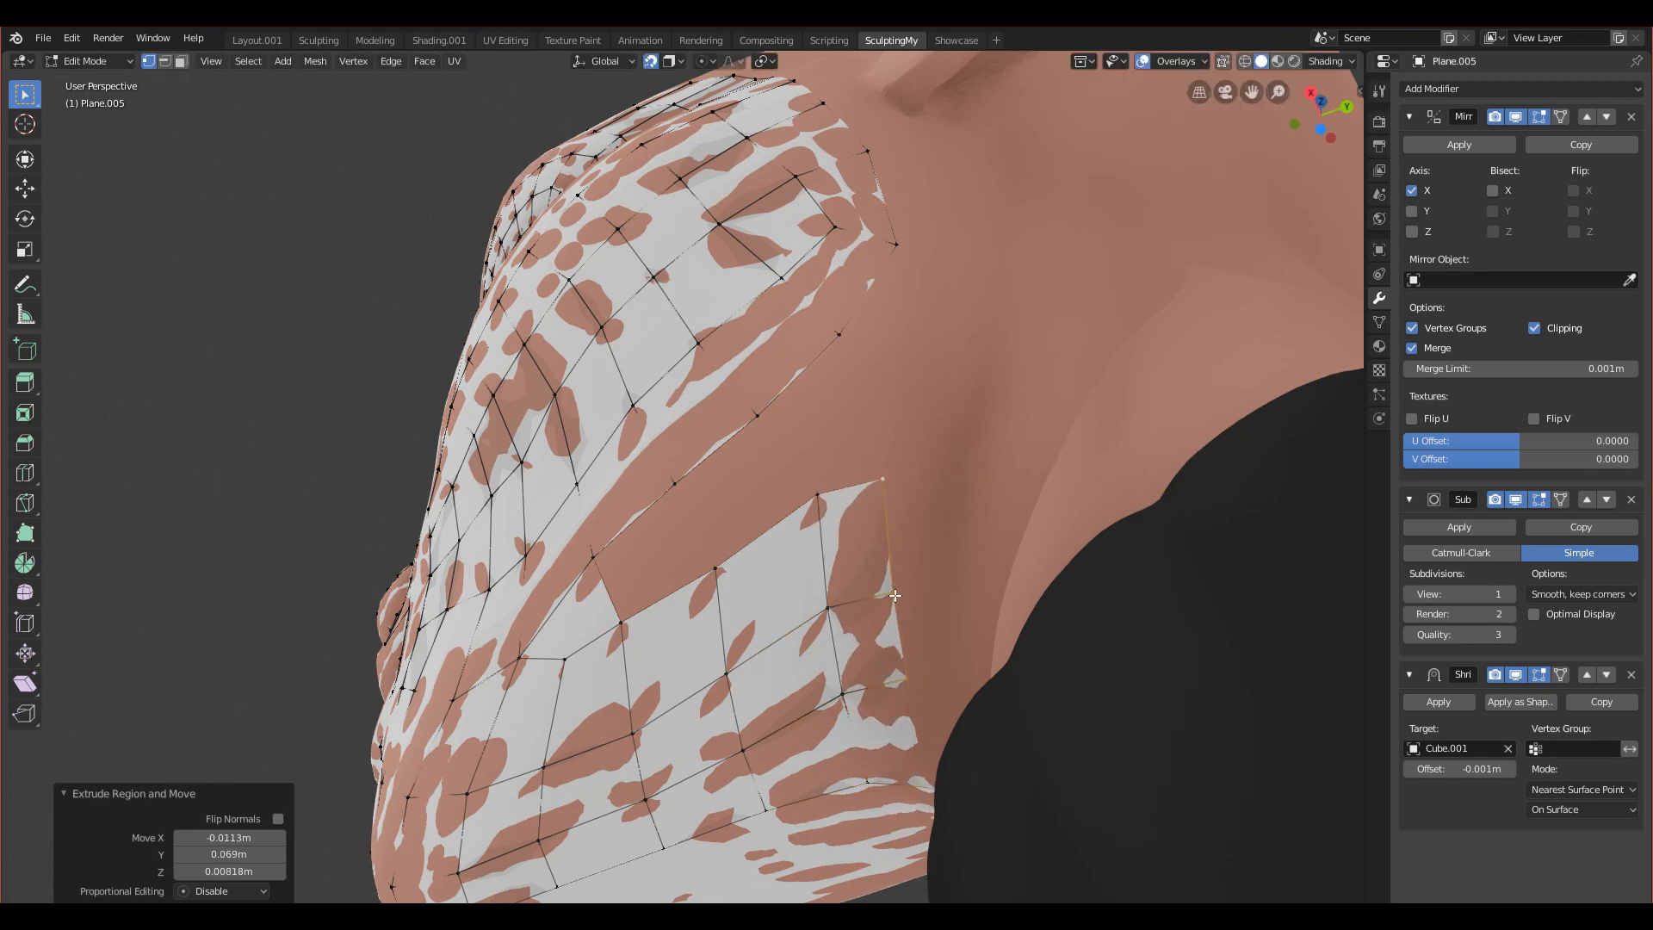
Step: Reposition the vertices along the newly extruded rear edge of the under-chin strip to follow the neck contour
key("g")
left_click(933, 556)
key("g")
left_click(969, 455)
scroll(970, 454, "down", 5)
middle_click_drag(970, 455, 1069, 568)
scroll(1070, 586, "up", 4)
middle_click_drag(1057, 817, 829, 619)
key("g")
left_click(592, 720)
middle_click_drag(592, 720, 560, 670)
Step: Shift the lower rear vertices of the under-chin strip toward the chin to even out the face spacing
left_click(429, 630)
key("g")
left_click(402, 621)
left_click(488, 519)
key("g")
left_click(452, 512)
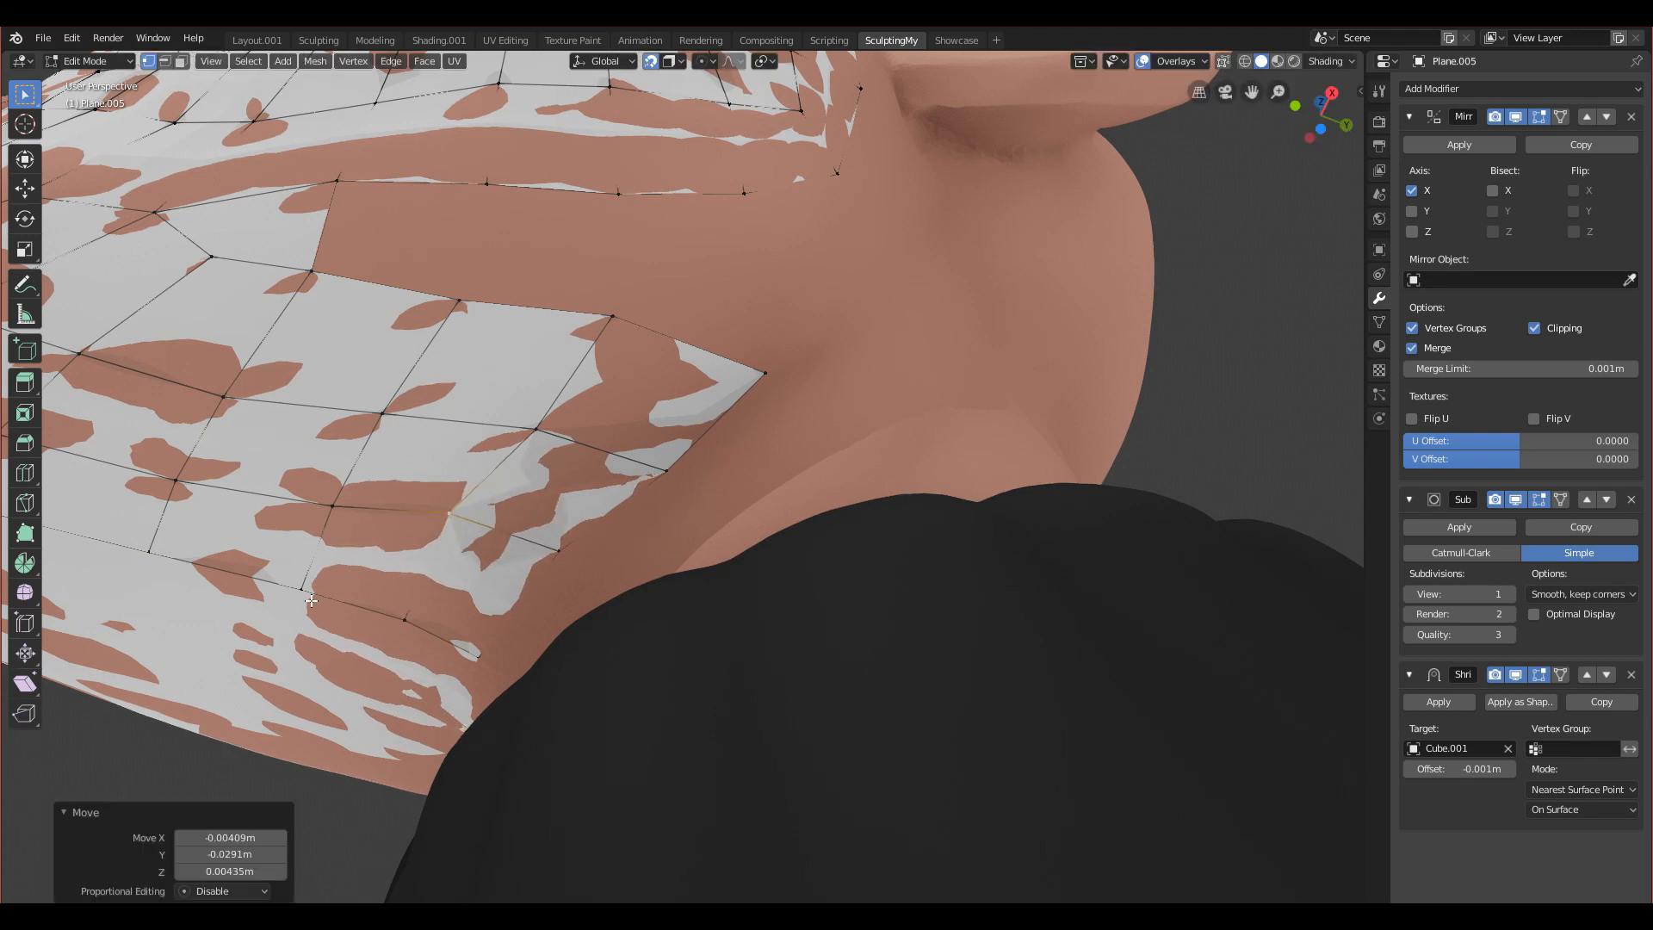
left_click(311, 600)
key("g")
left_click(282, 587)
left_click(331, 506)
key("g")
left_click(297, 498)
Step: Fine-tune the inner vertices of the under-chin strip so its middle rows run smoothly
left_click(381, 414)
key("g")
left_click(379, 402)
left_click(311, 495)
key("g")
left_click(322, 495)
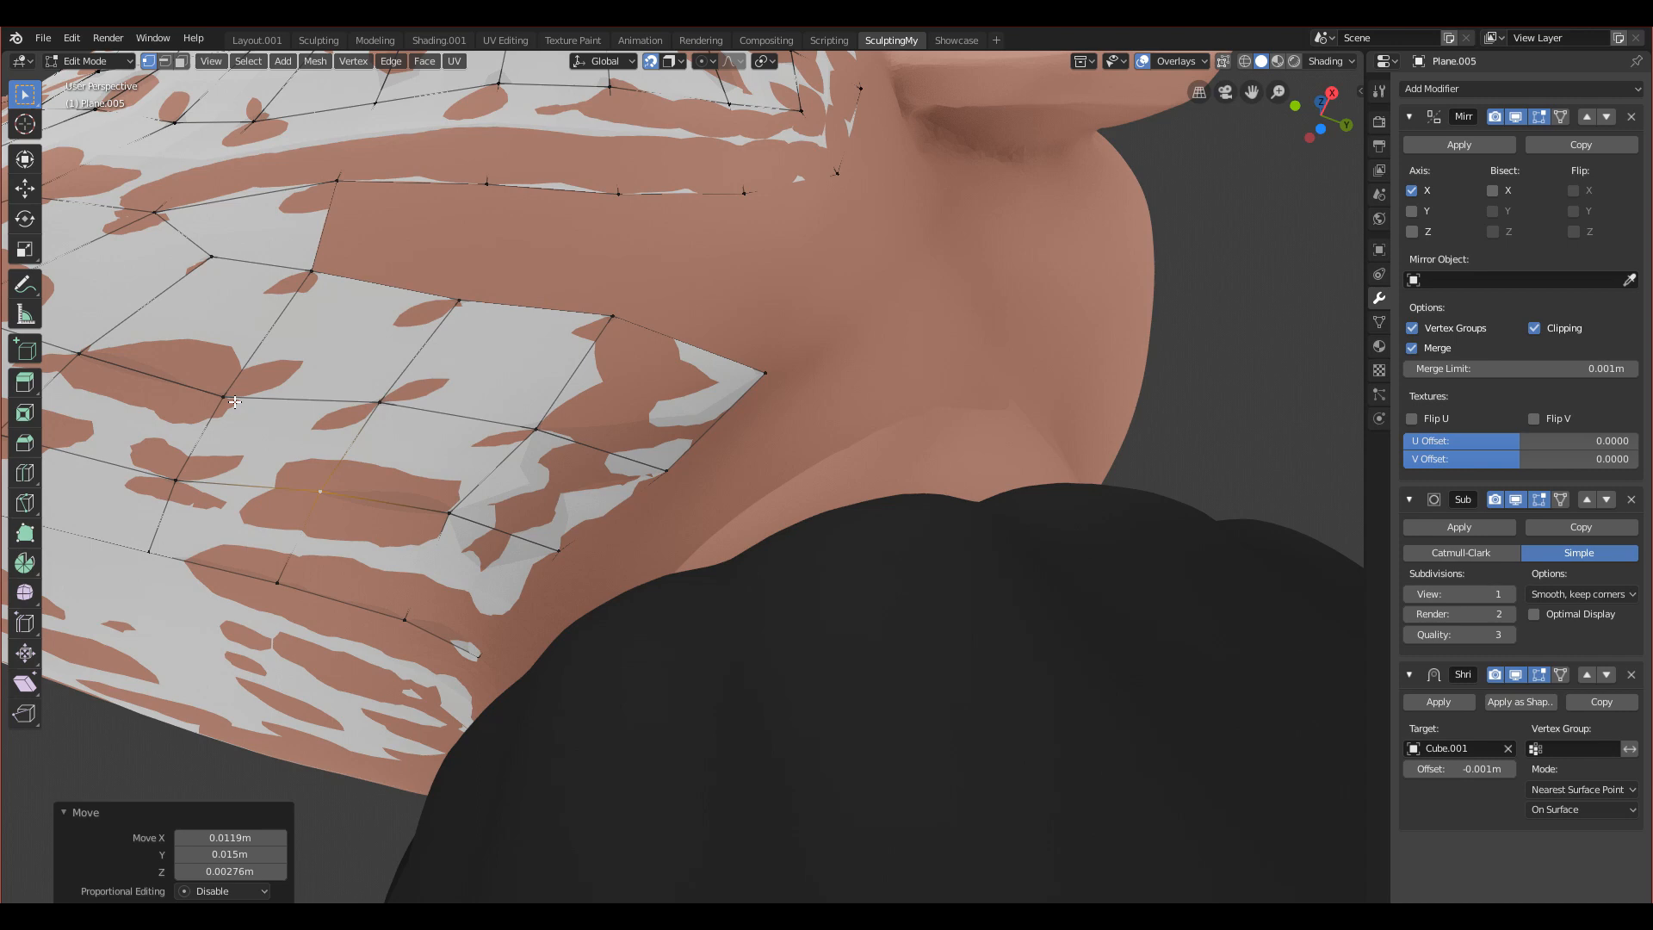
left_click(235, 401)
key("g")
left_click(232, 377)
Step: Move the projecting rear corner vertex of the under-chin strip about 0.029 m forward
middle_click_drag(448, 336, 449, 367)
left_click(322, 323)
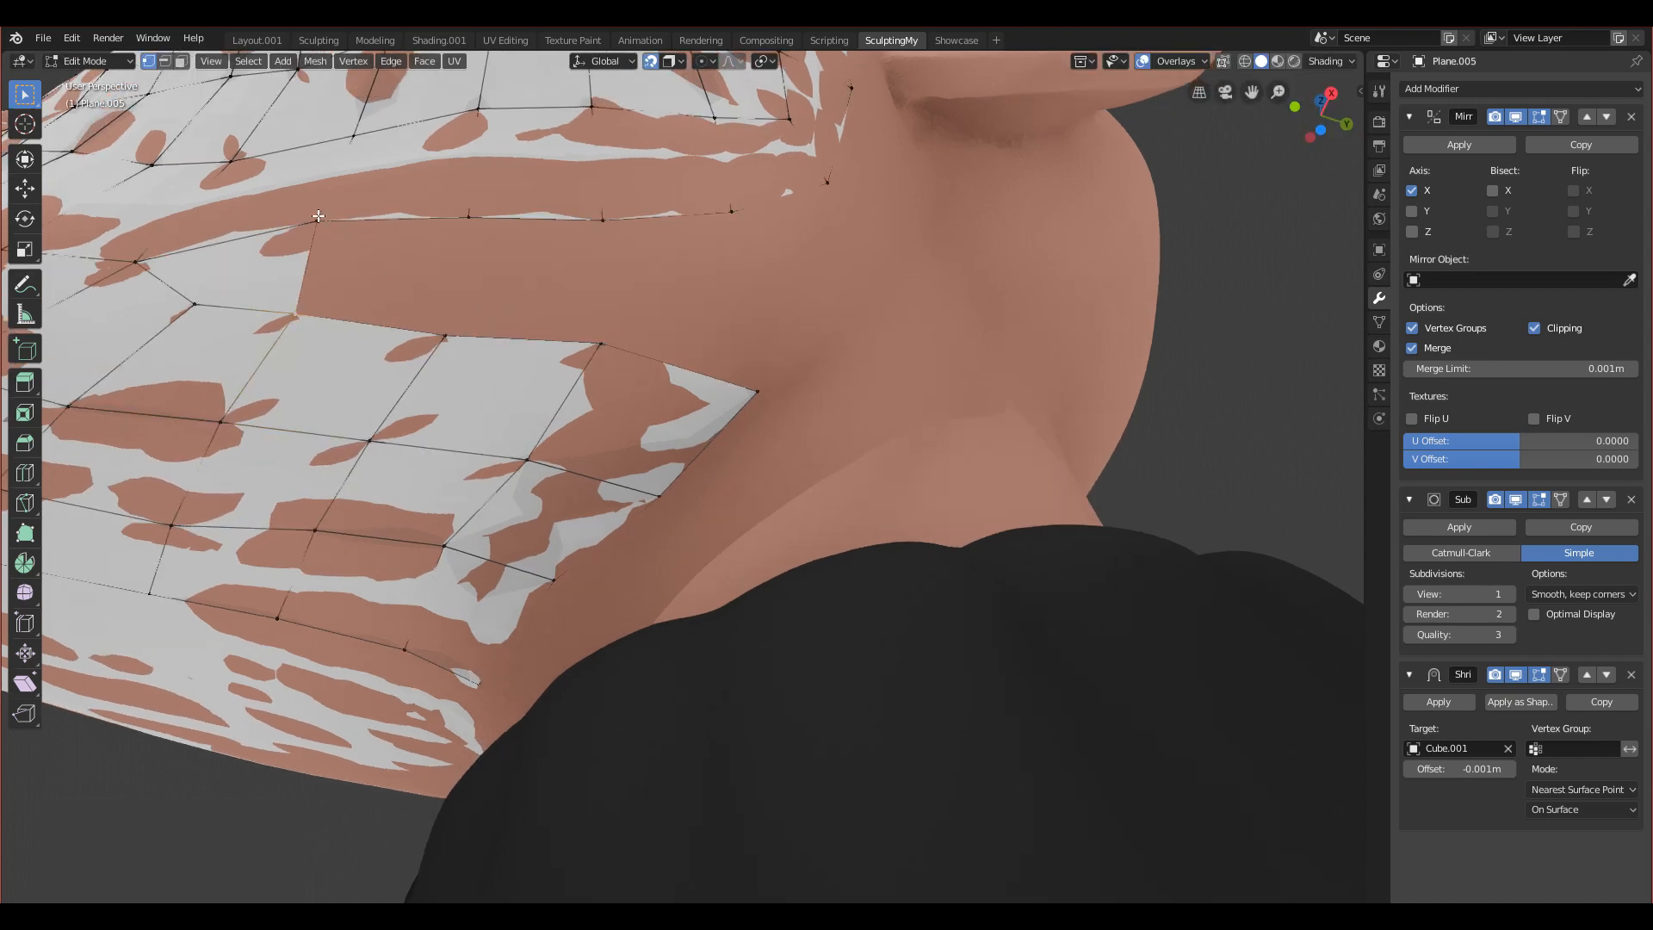
middle_click_drag(665, 400, 749, 415)
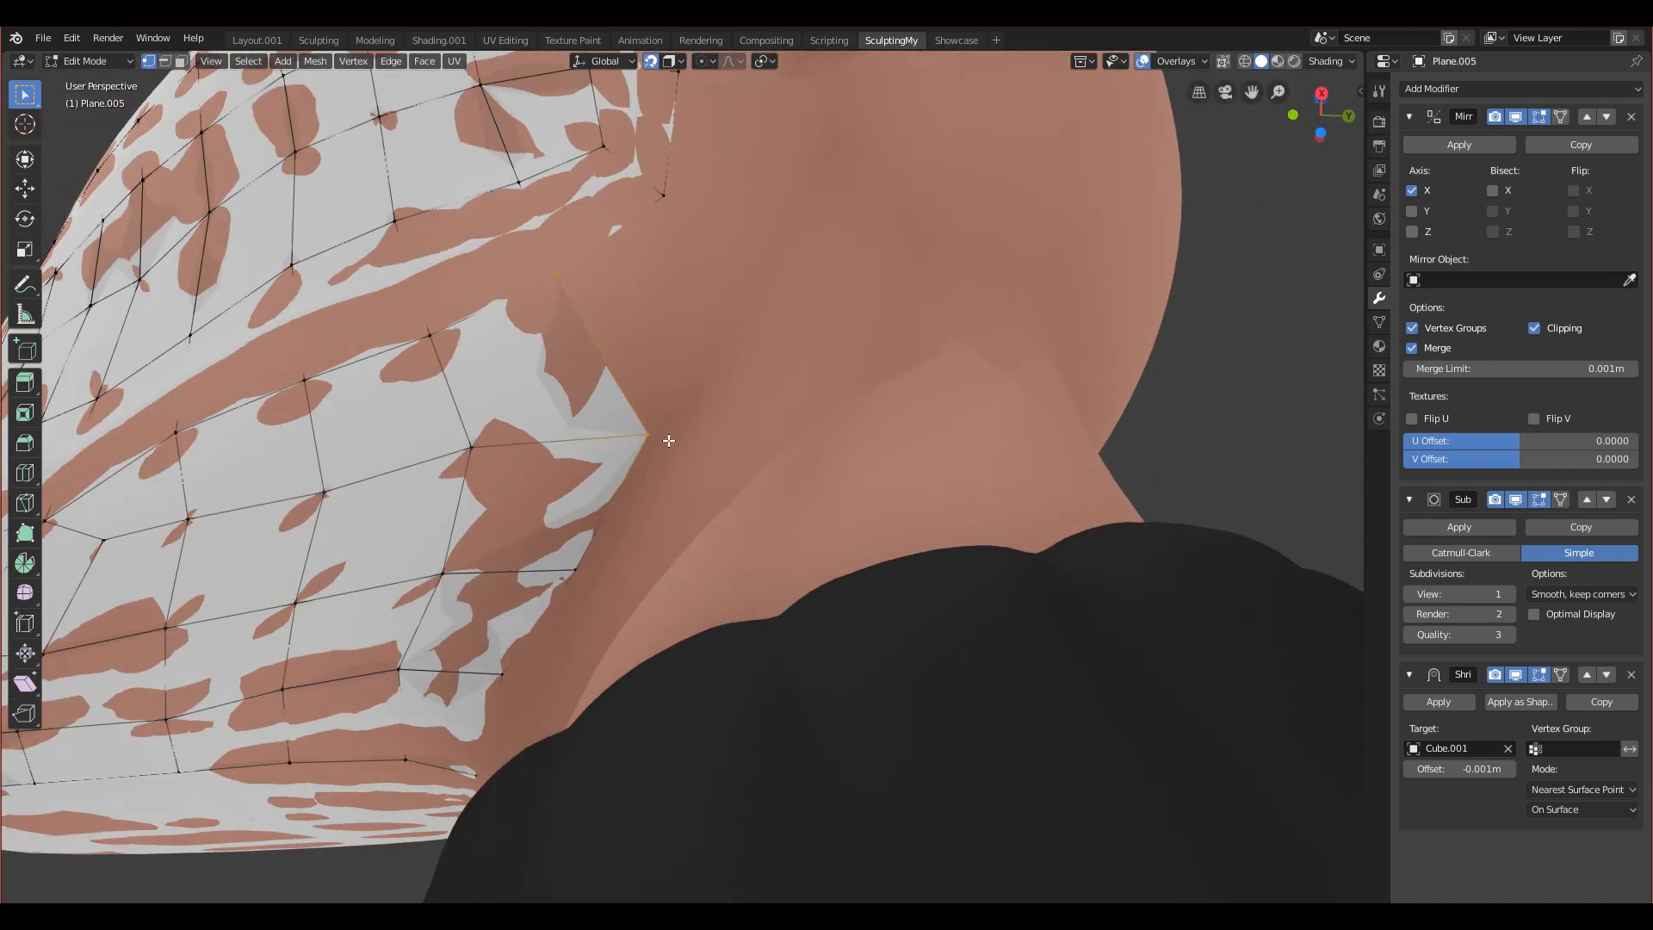
key("g")
left_click(607, 415)
middle_click_drag(606, 415, 580, 479)
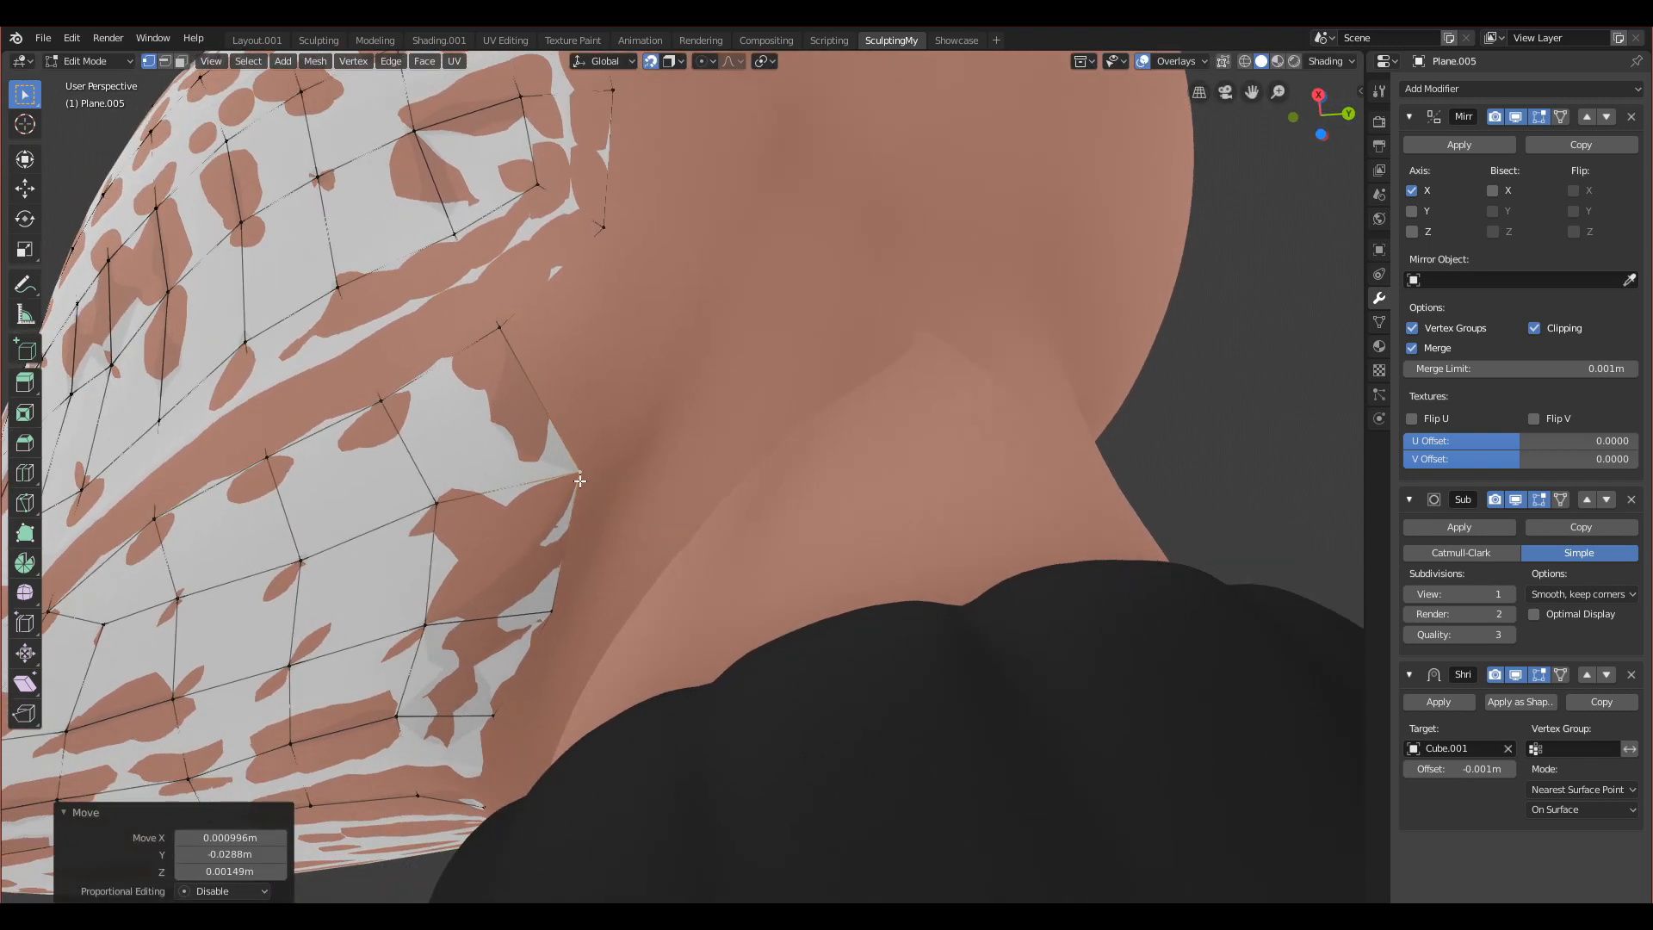
Step: Extrude a vertex from the jaw corner toward the neck and fill the face between it and the under-chin strip
left_click(579, 472)
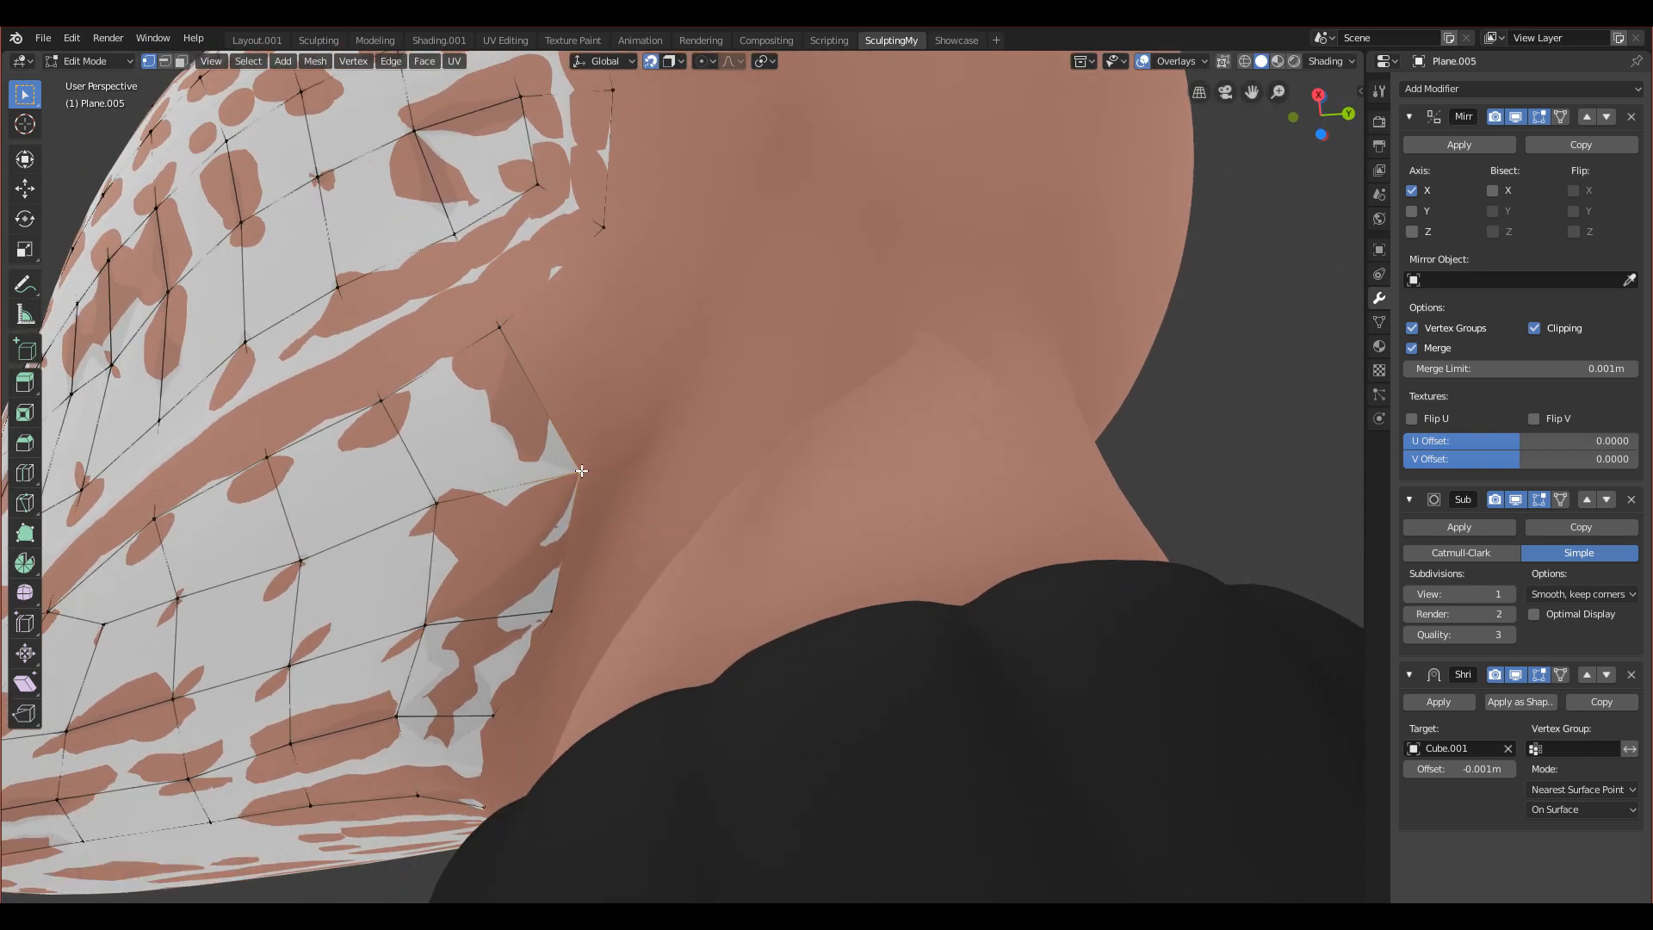
key("g")
left_click(710, 279)
middle_click_drag(710, 279, 584, 336)
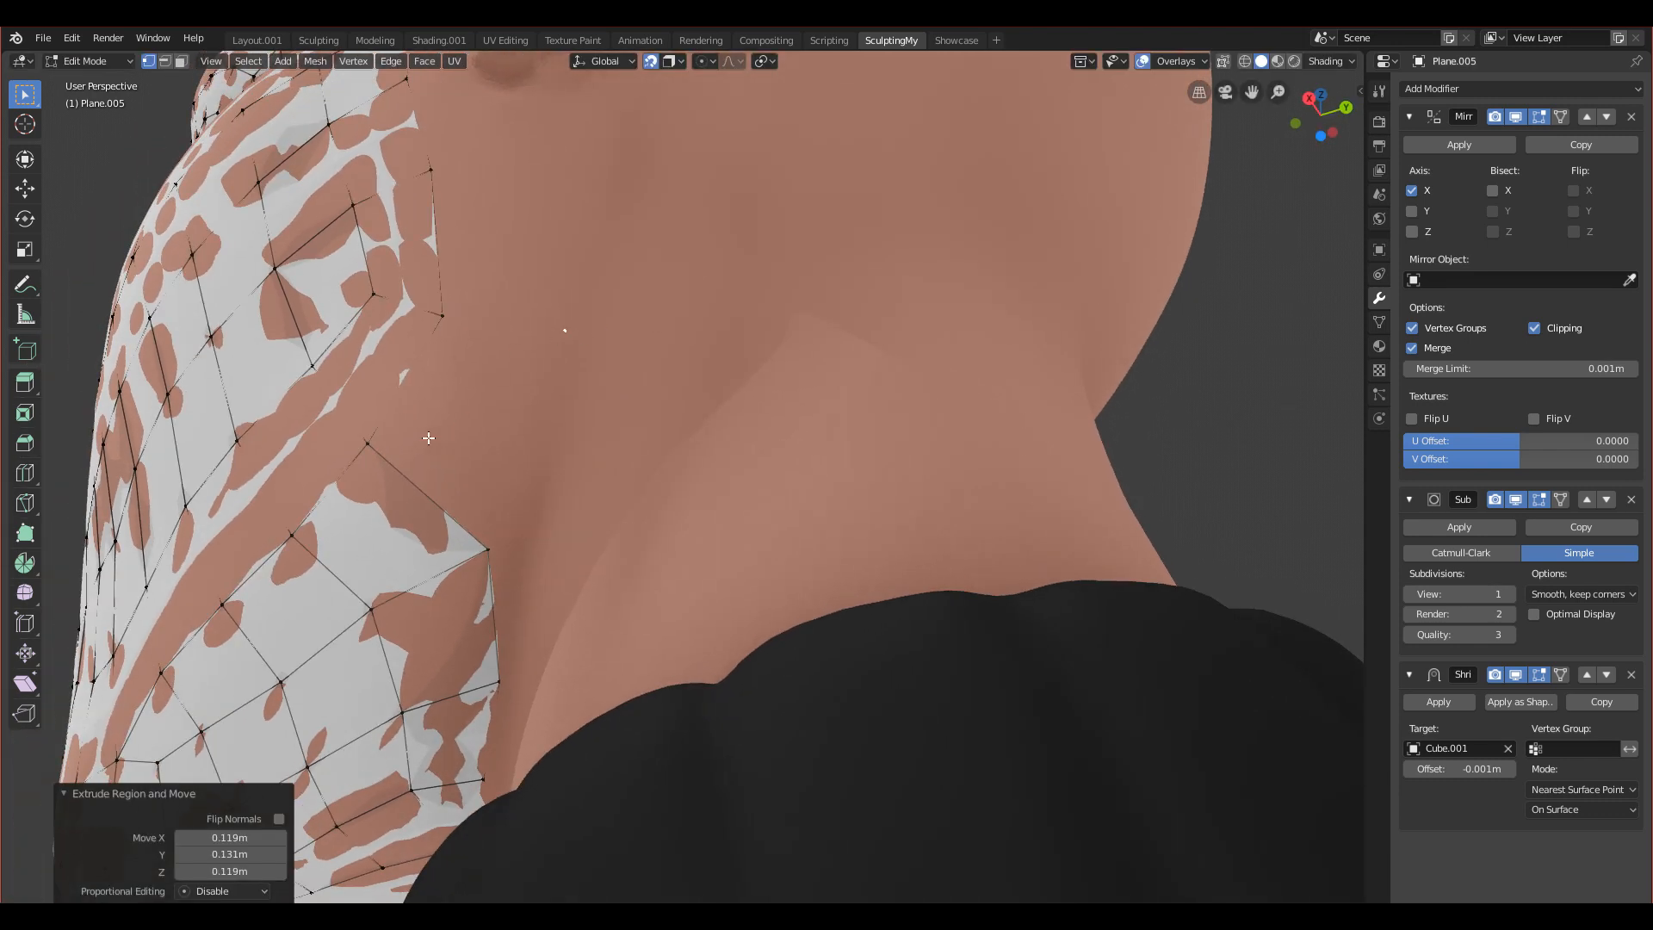
left_click(365, 437)
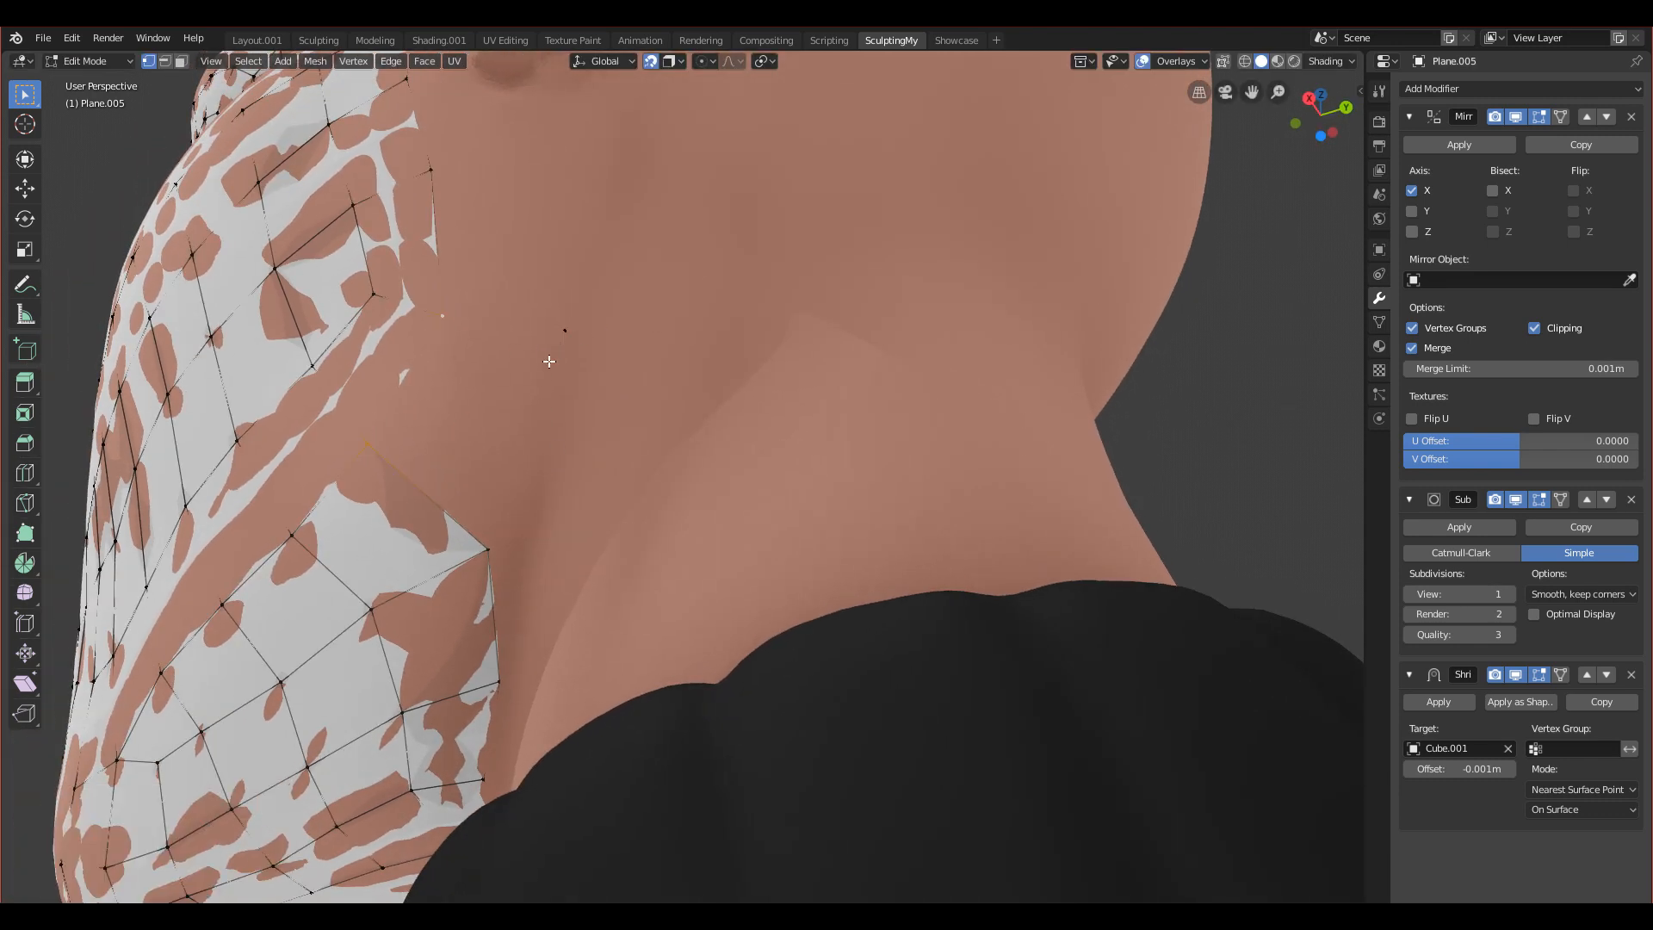
left_click(380, 432, "shift")
left_click(439, 317, "shift")
Step: Nudge the strip's rear corner, the jaw border vertex and the extruded vertex to shape the new corner face
key("g")
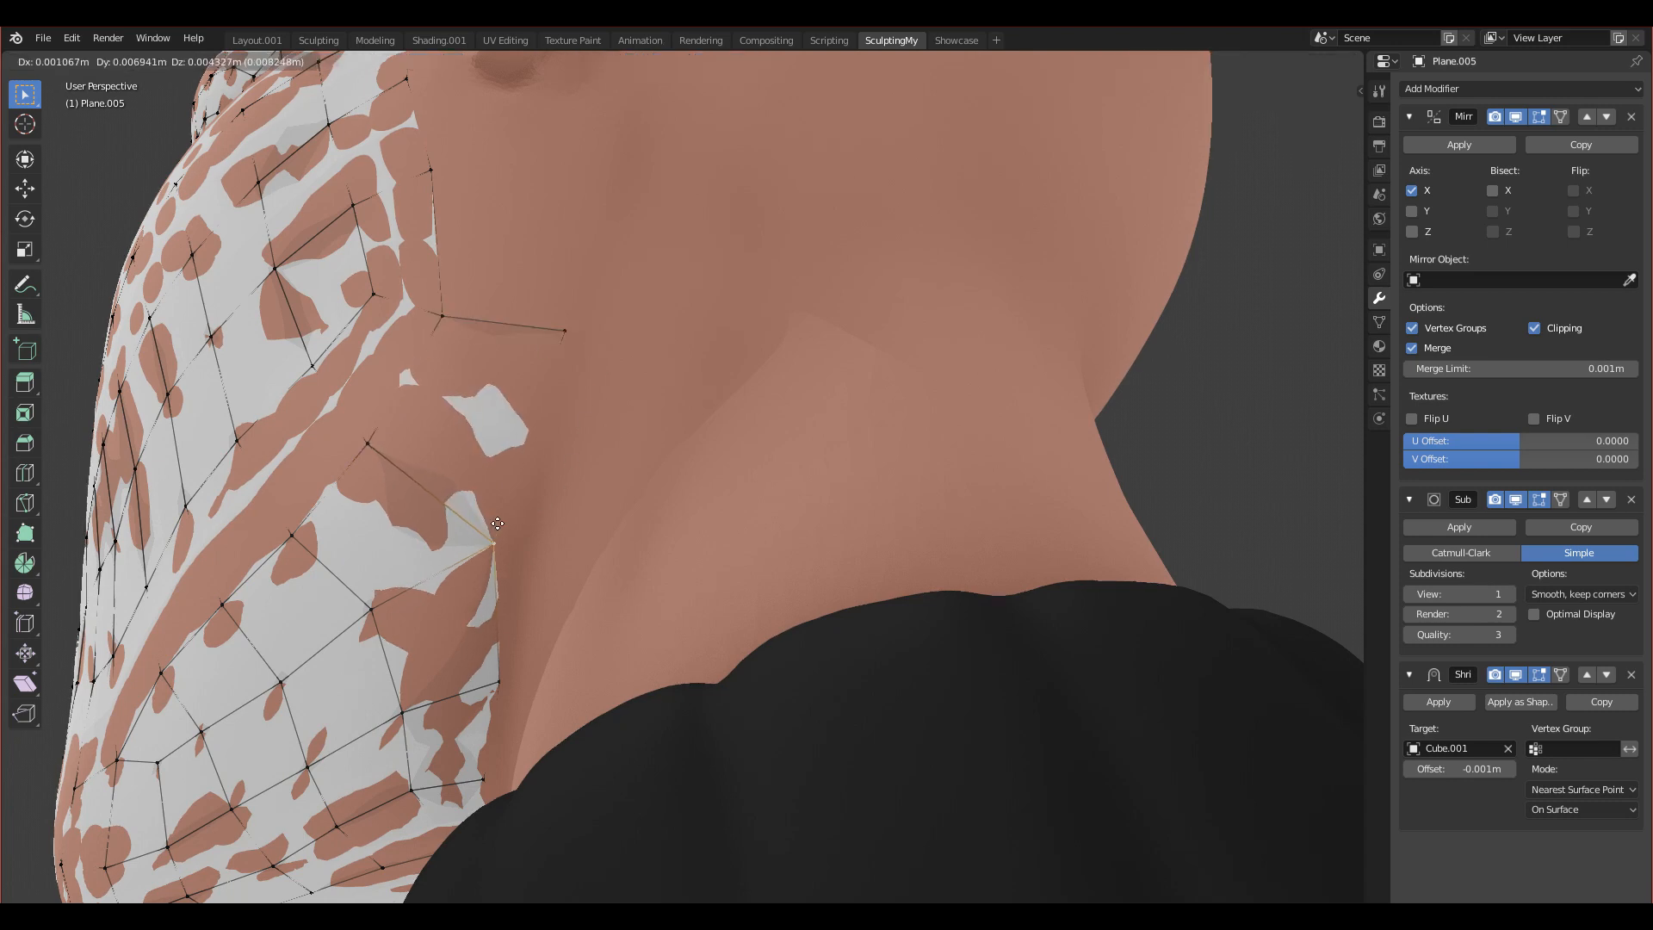
left_click(499, 524)
middle_click_drag(500, 524, 563, 523)
scroll(564, 523, "up", 4)
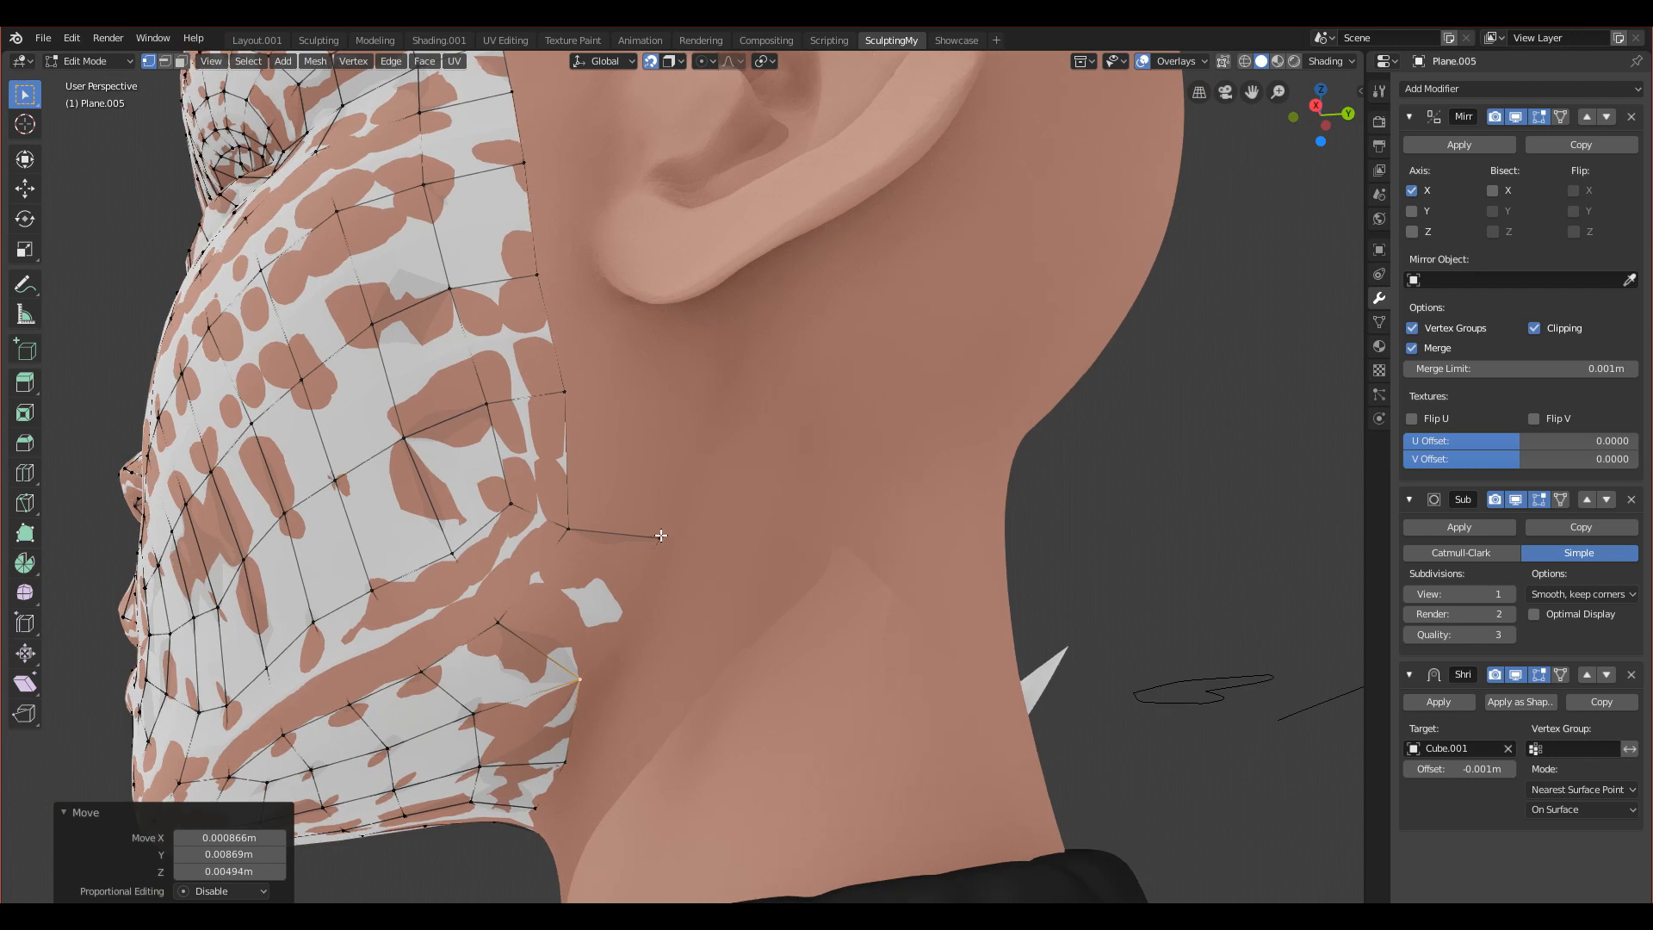
left_click(622, 519)
left_click(562, 394)
key("g")
left_click(558, 391)
left_click(657, 531)
key("g")
left_click(653, 527)
Step: Extrude a chain of vertices from the jaw corner upward between the face mesh border and the ear
key("e")
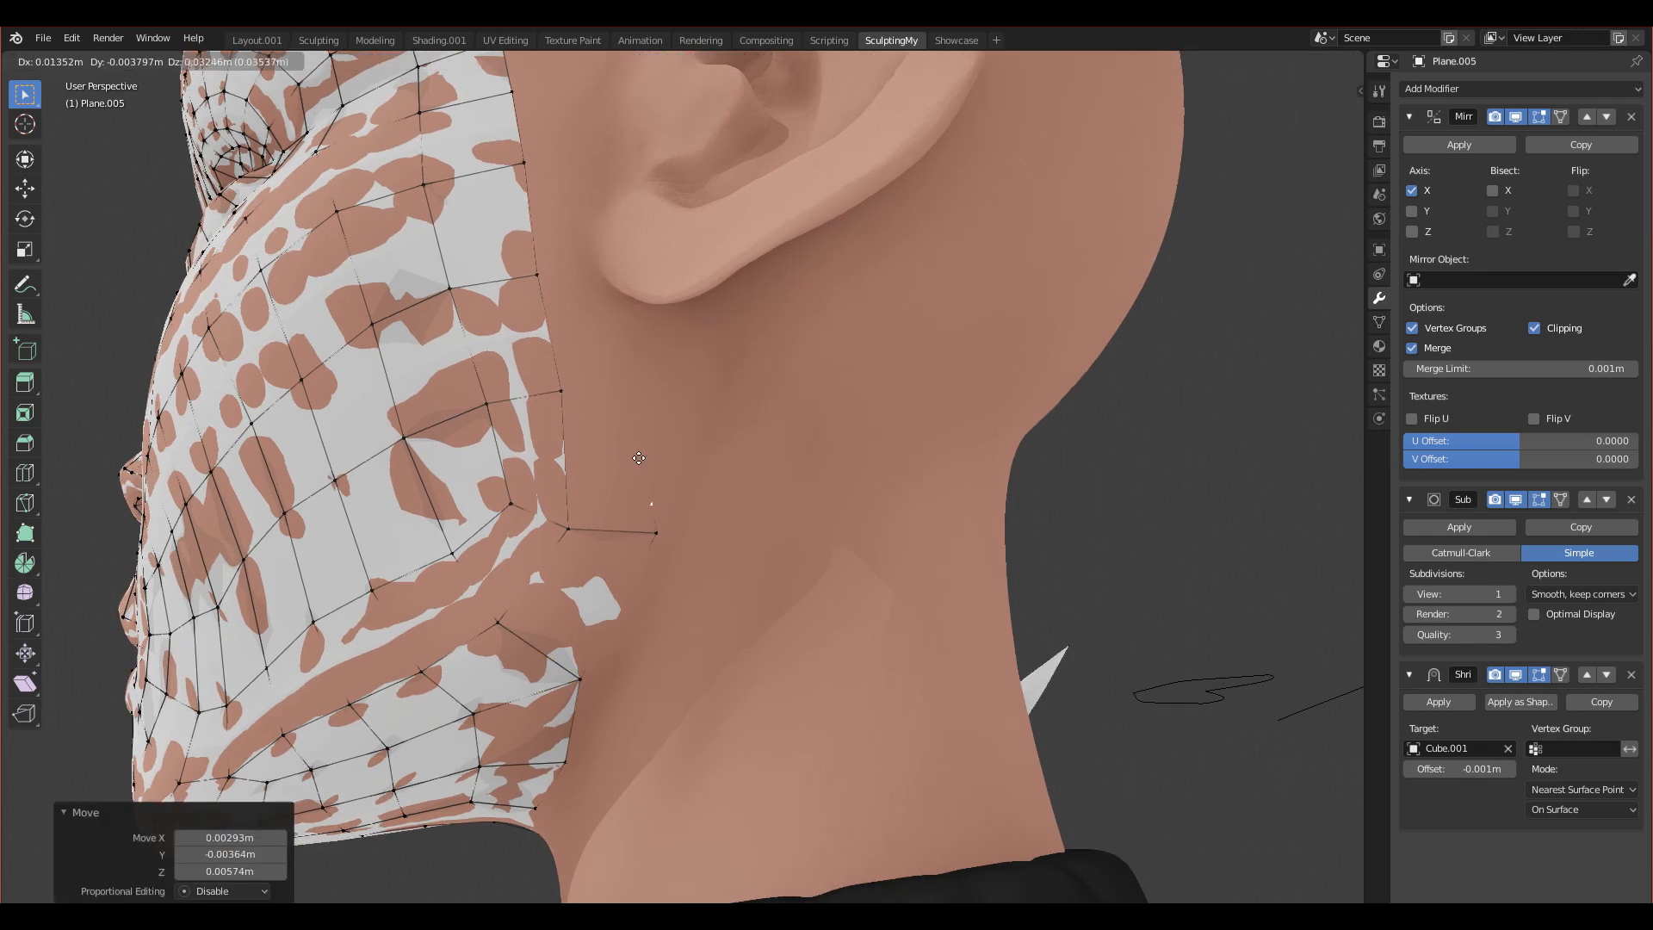
left_click(631, 371)
middle_click_drag(631, 371, 684, 492, "shift")
key("e")
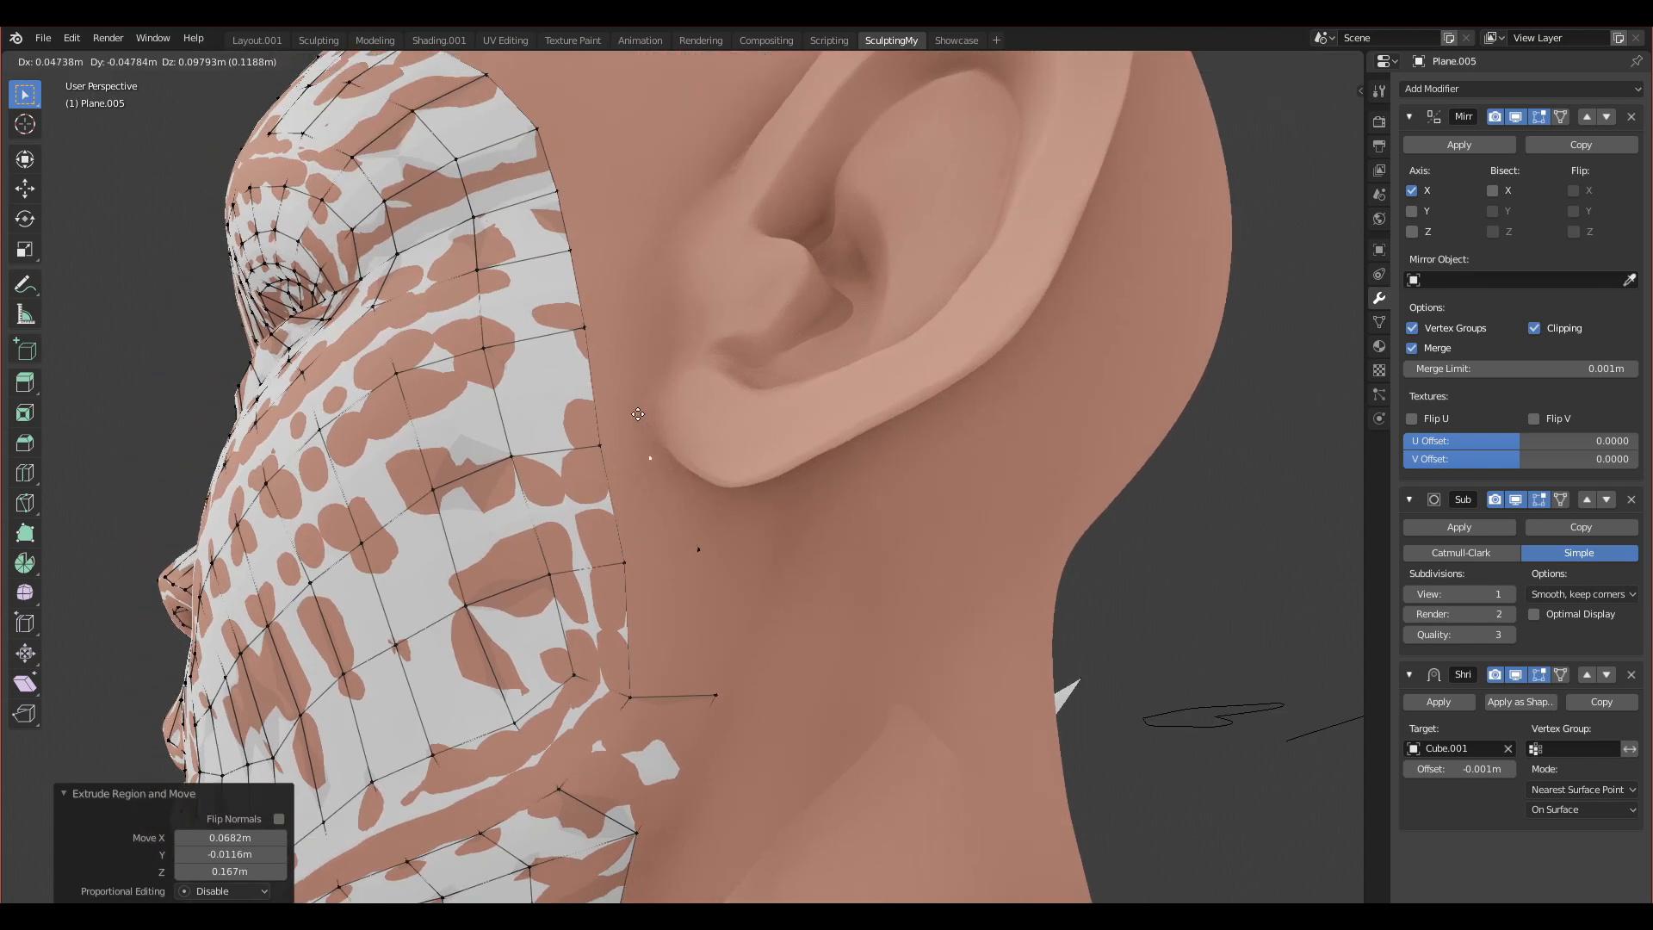
left_click(638, 410)
middle_click_drag(726, 366, 753, 501)
key("e")
left_click(740, 357)
middle_click_drag(739, 356, 756, 479, "shift")
key("e")
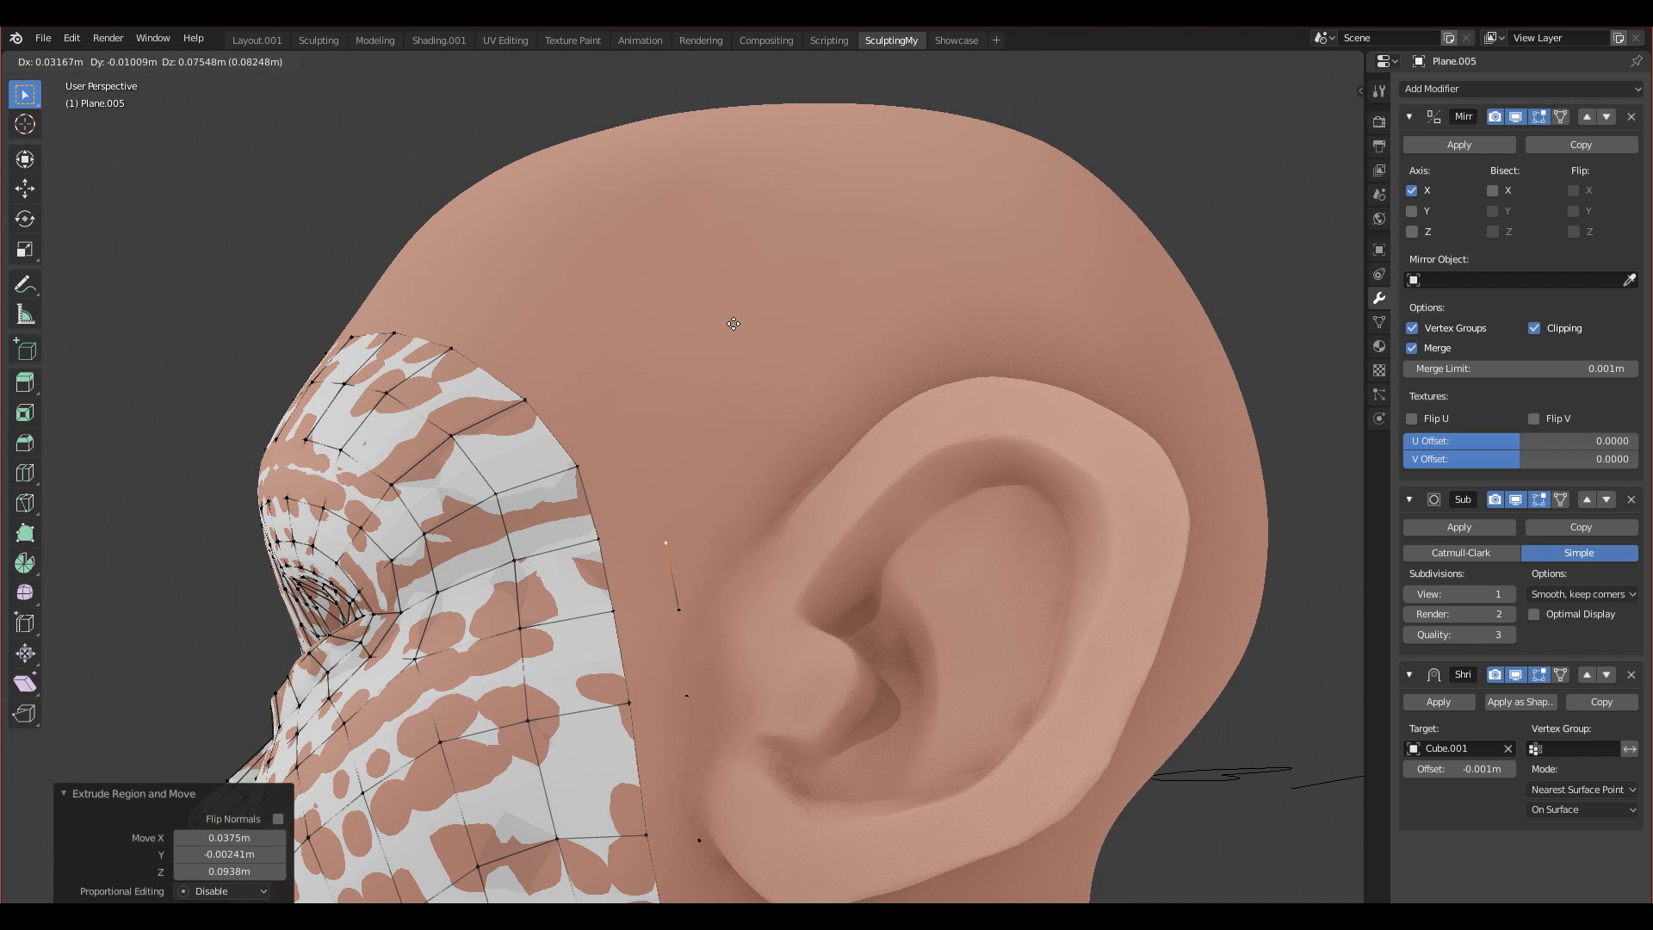
left_click(733, 311)
Step: Continue extruding the vertex chain around the temple and onto the side of the forehead, parallel to the mesh border
middle_click_drag(733, 311, 751, 340)
key("e")
left_click(750, 326)
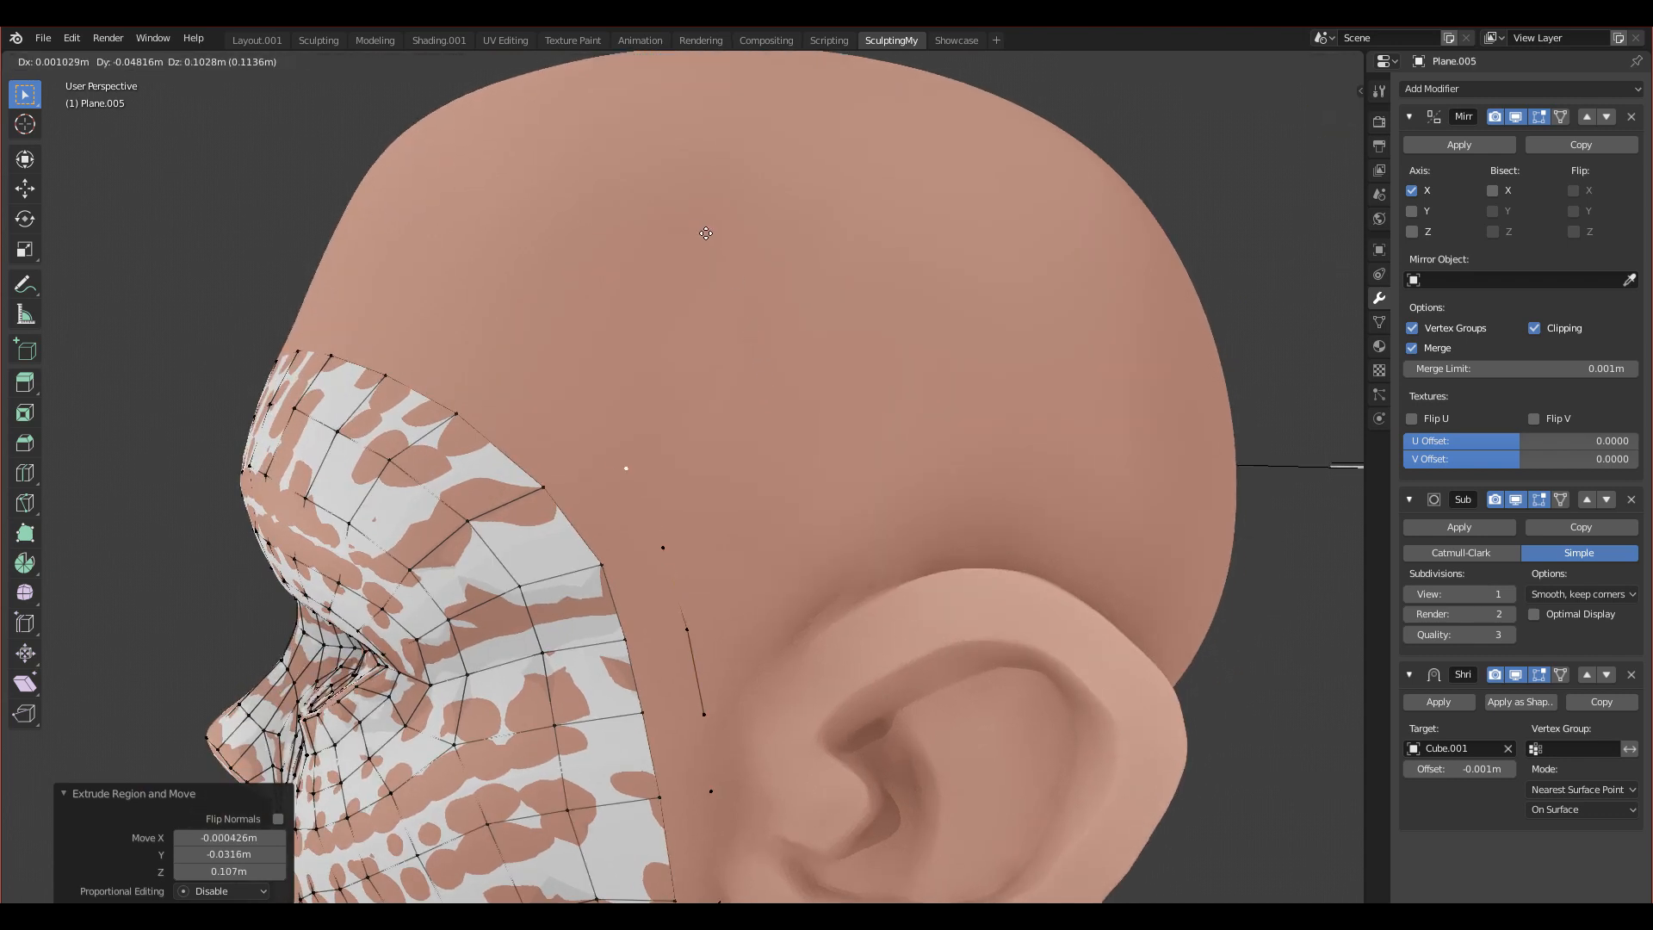
middle_click_drag(689, 231, 838, 475)
key("e")
left_click(785, 423)
key("e")
left_click(700, 387)
middle_click_drag(702, 390, 843, 410)
key("e")
left_click(740, 383)
key("e")
left_click(665, 371)
Step: Extrude the vertex chain across the forehead to the mirror centre line, spacing the vertices to match the border below
middle_click_drag(689, 520, 790, 490)
key("e")
left_click(537, 519)
key("e")
left_click(768, 503)
key("e")
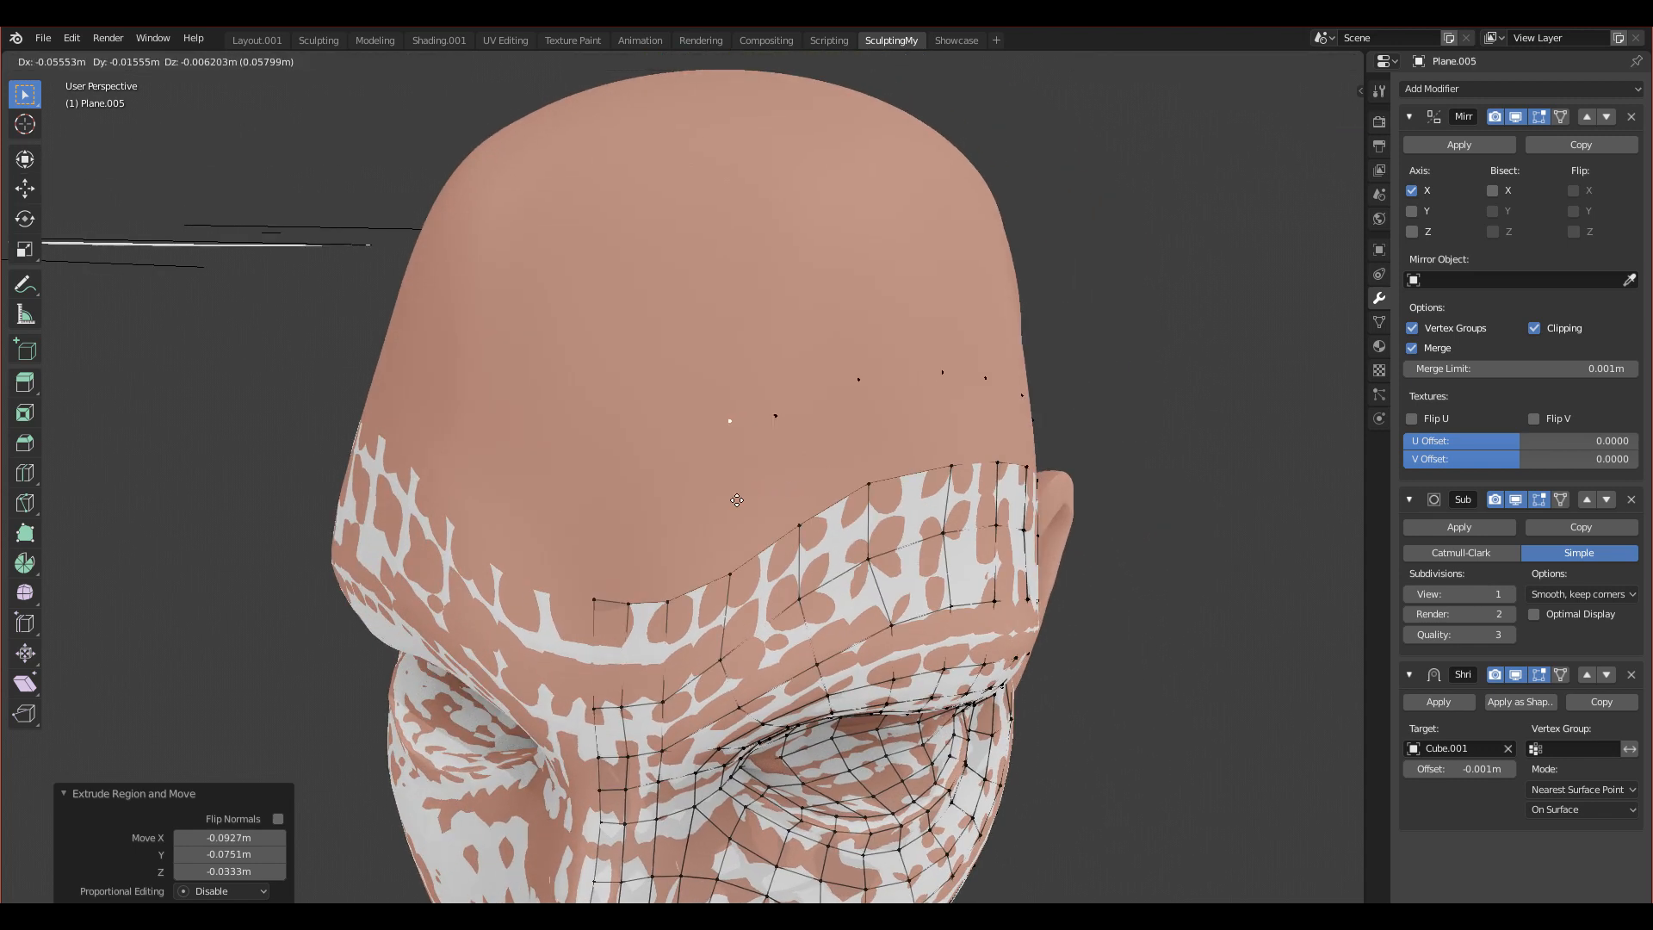
left_click(725, 514)
key("e")
left_click(683, 524)
key("e")
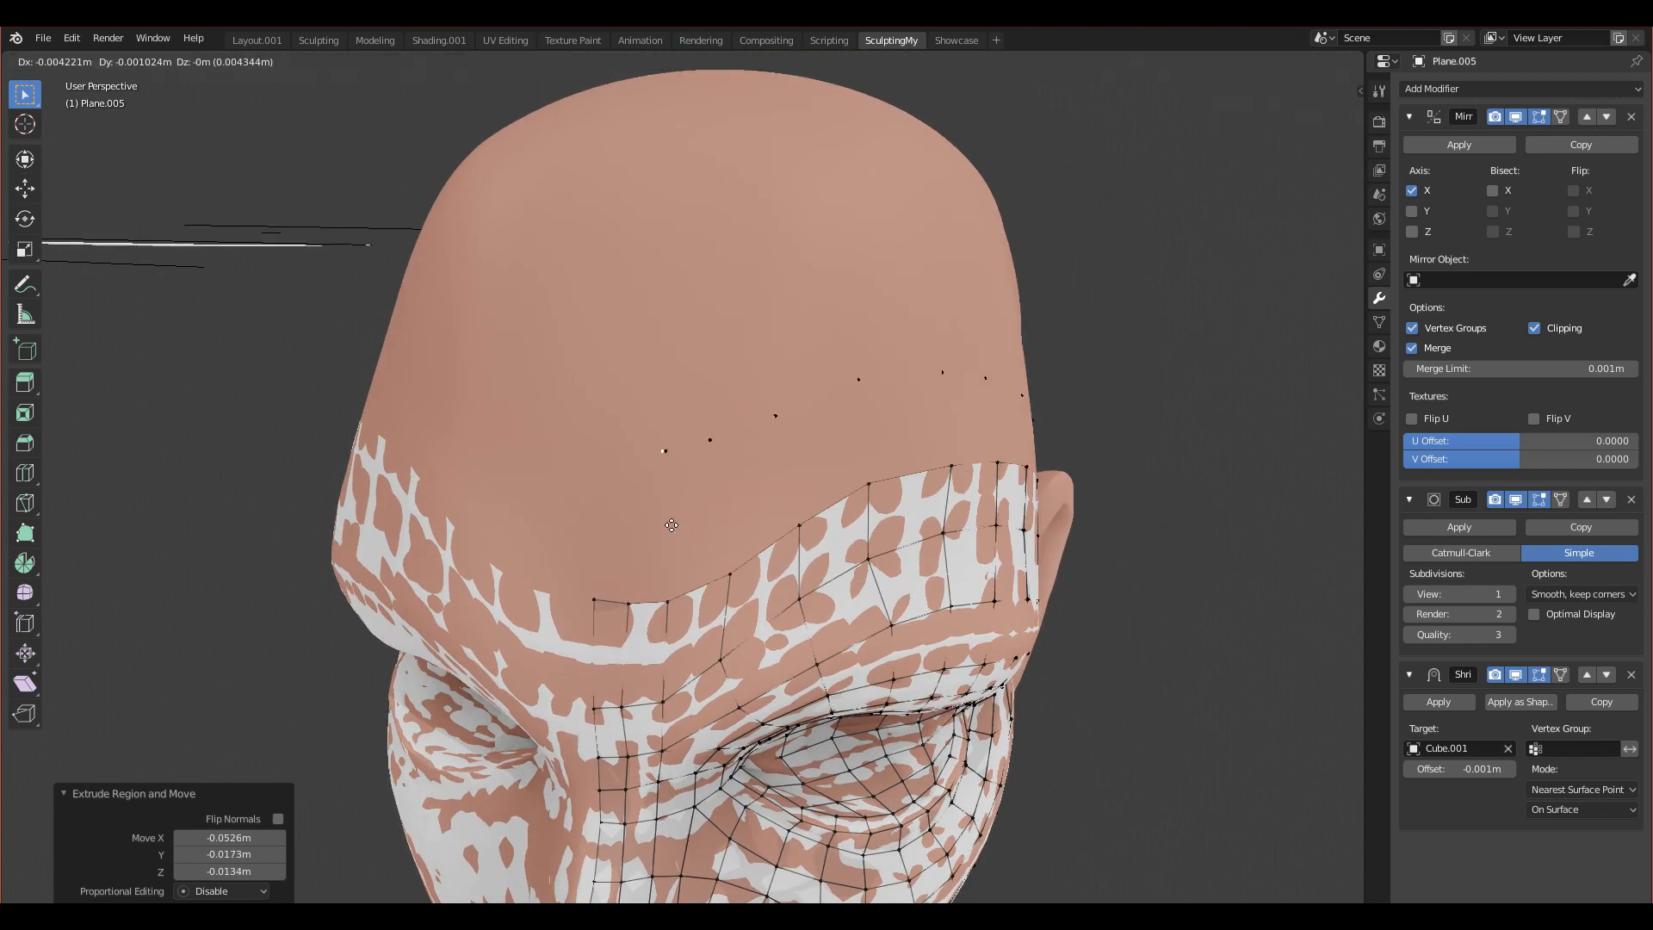
left_click(641, 523)
key("e")
left_click(589, 522)
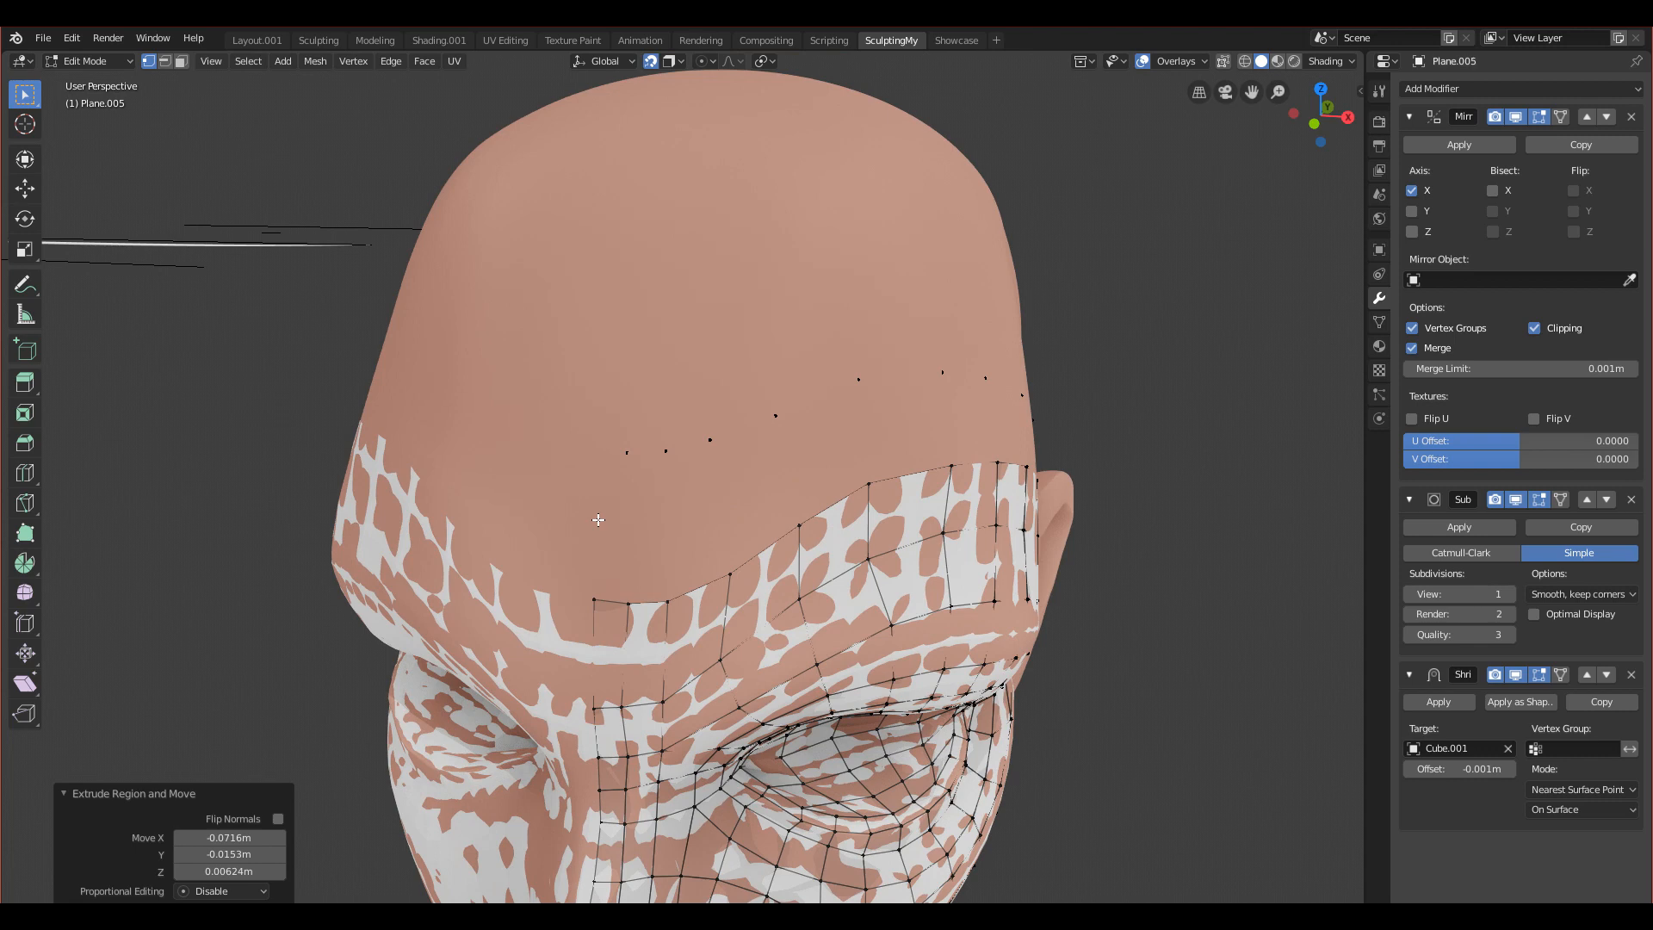
Step: Adjust the last three chain vertices near the centre of the forehead
middle_click_drag(639, 509, 659, 498)
left_click(680, 430)
key("e")
left_click(723, 421)
key("e")
left_click(763, 410)
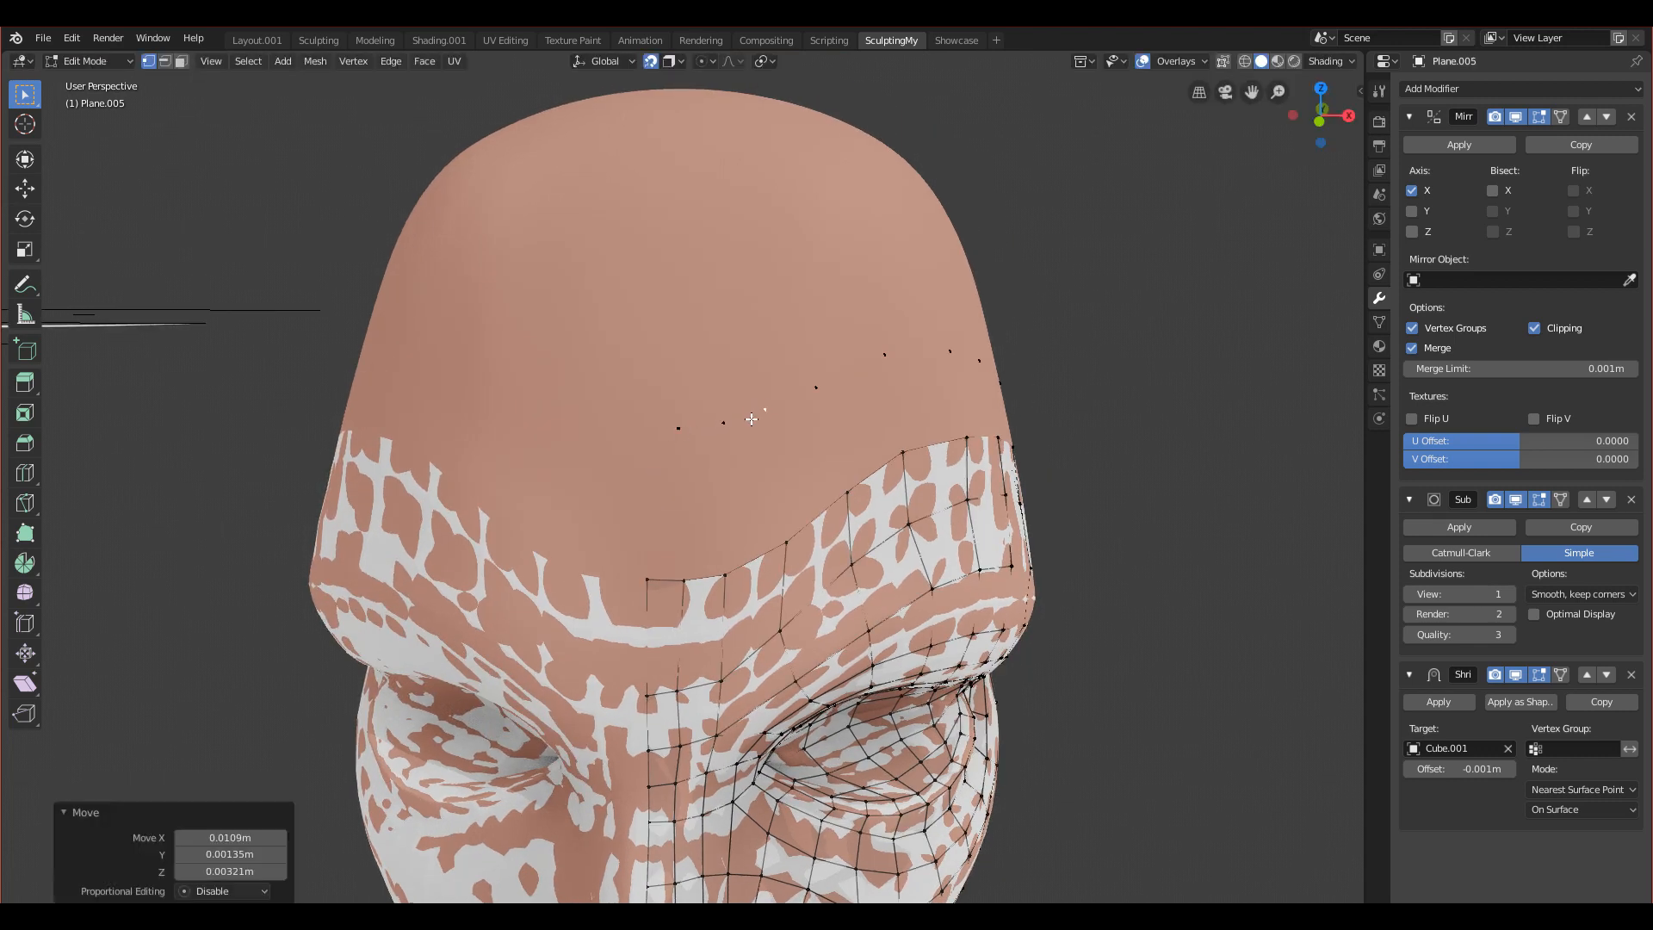
Step: Examine the extruded vertex chain around the forehead, temple and ear from the front, side and back
middle_click_drag(984, 511, 722, 650)
middle_click_drag(669, 515, 914, 567)
middle_click_drag(586, 538, 679, 491)
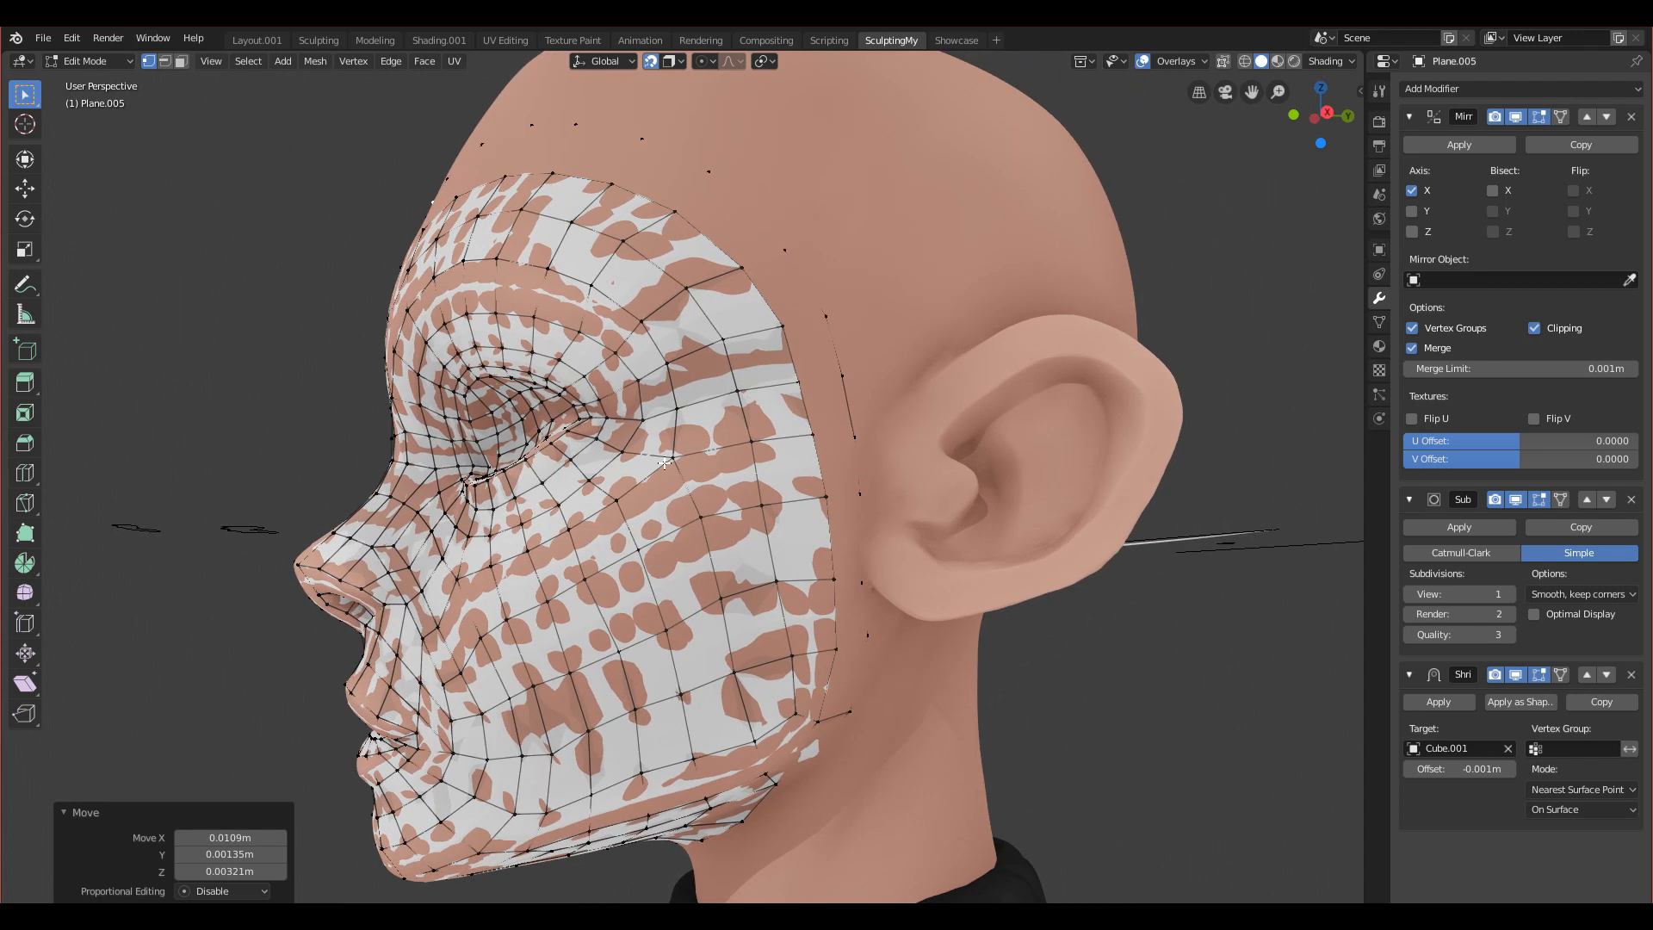
middle_click_drag(837, 577, 807, 570)
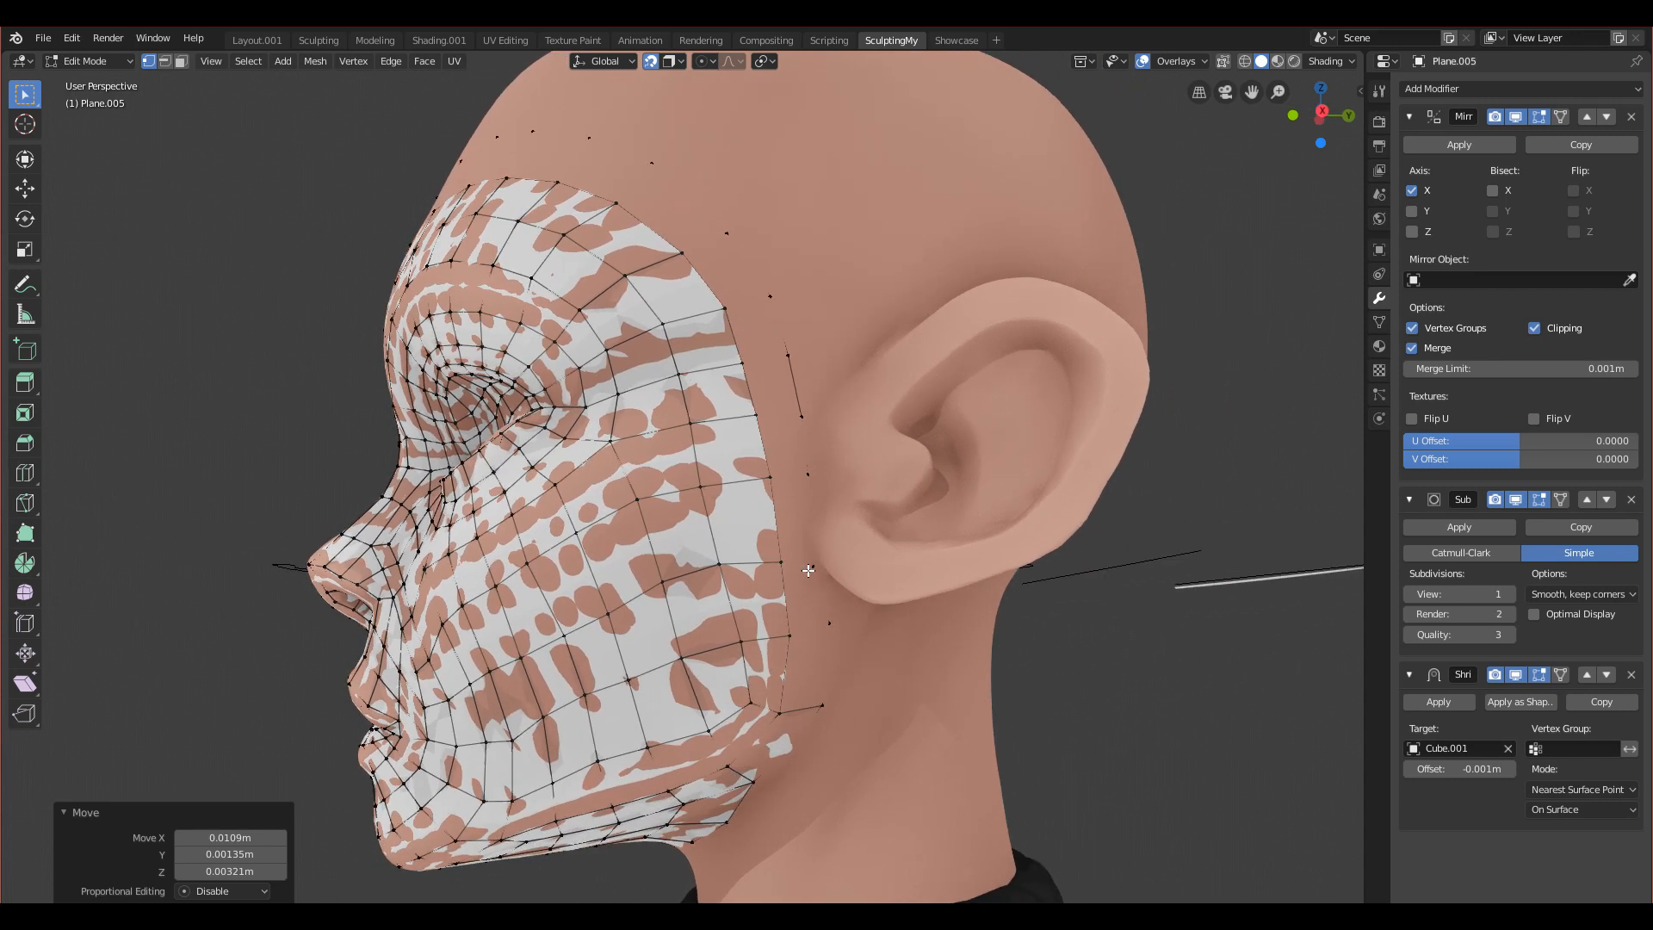
middle_click_drag(890, 259, 738, 388)
middle_click_drag(690, 462, 730, 451)
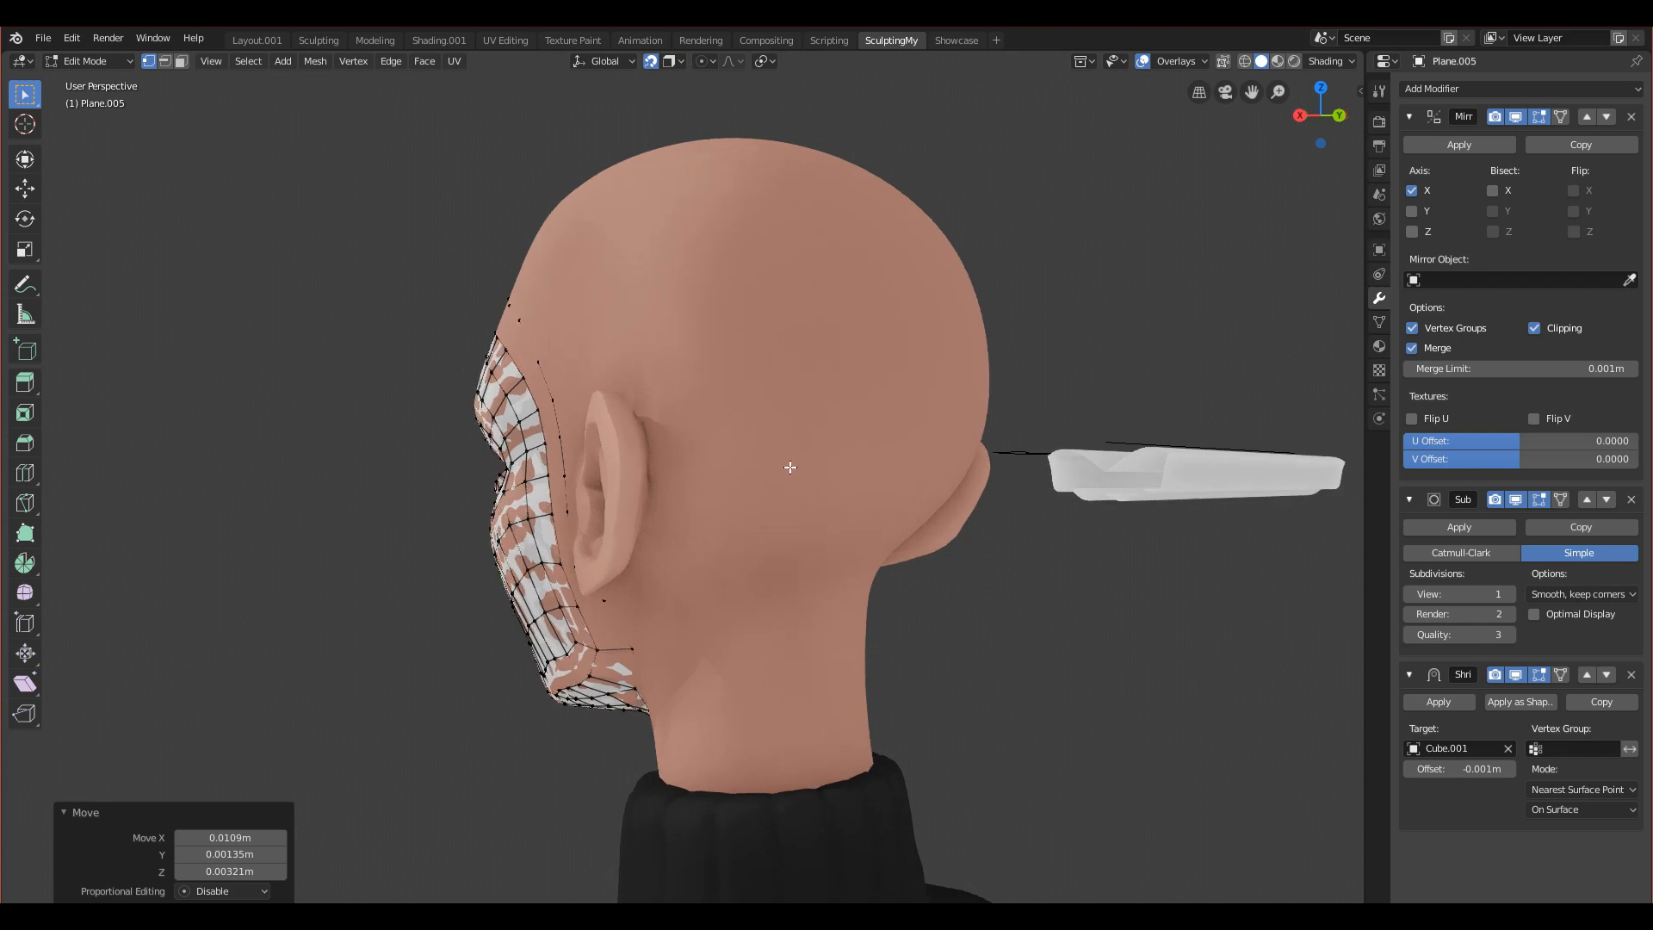
middle_click_drag(764, 540, 811, 520)
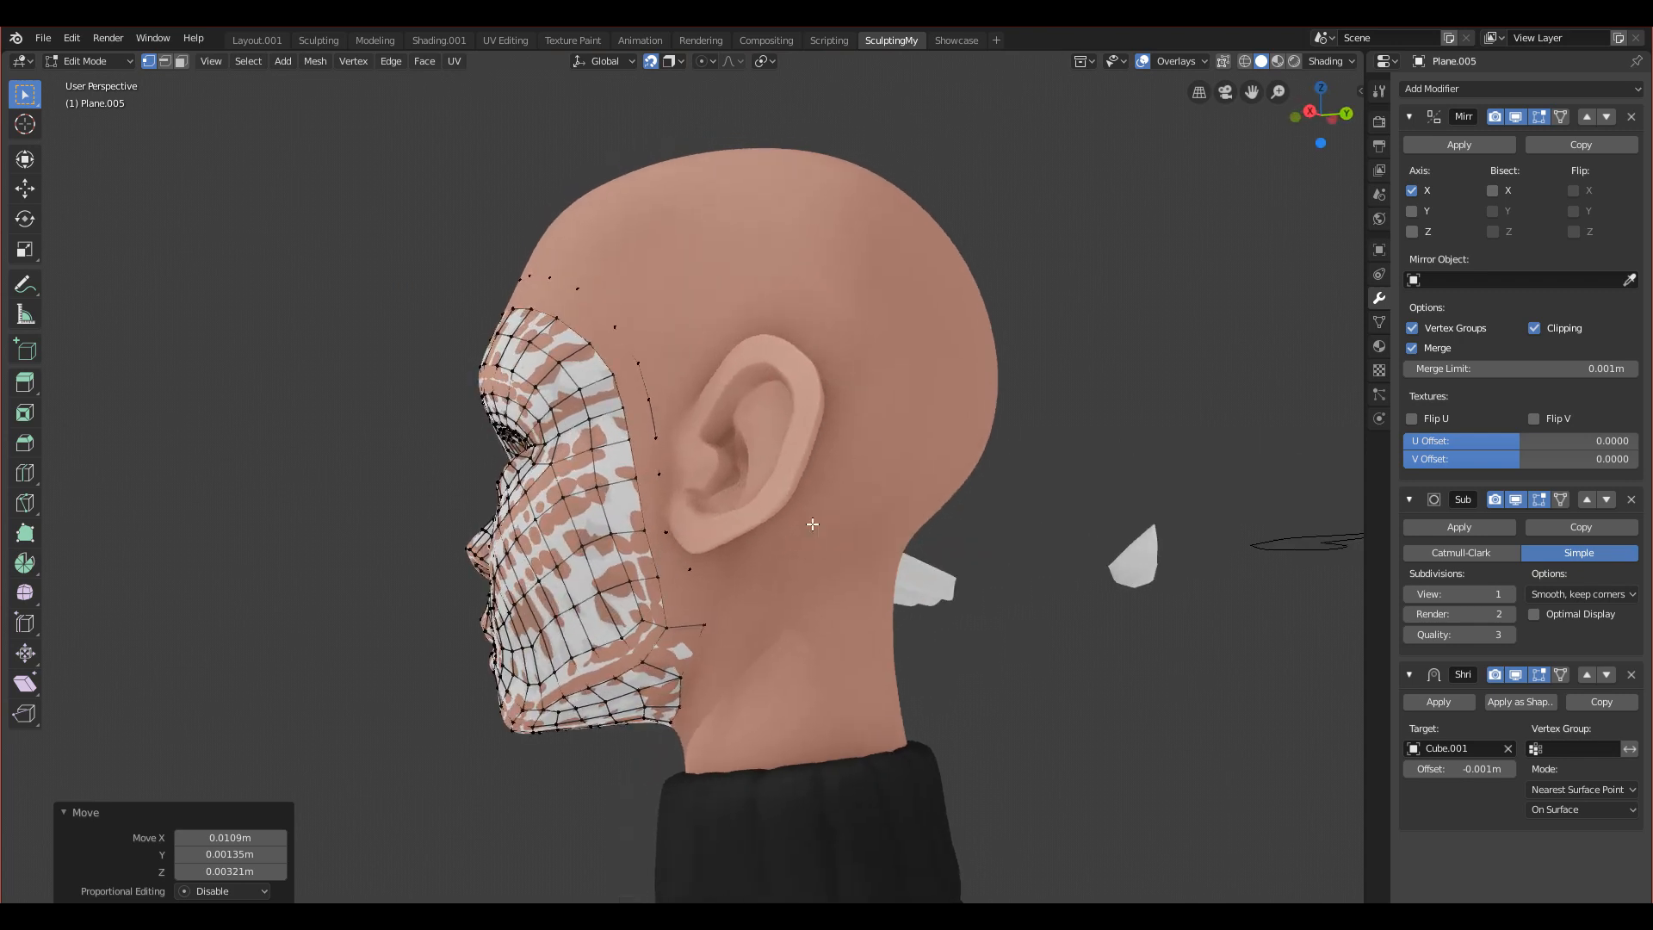
scroll(800, 535, "up", 3)
Step: Fill the gap between the face mesh border and the vertex chain with faces, from the jaw corner to the forehead centre
left_click(662, 711)
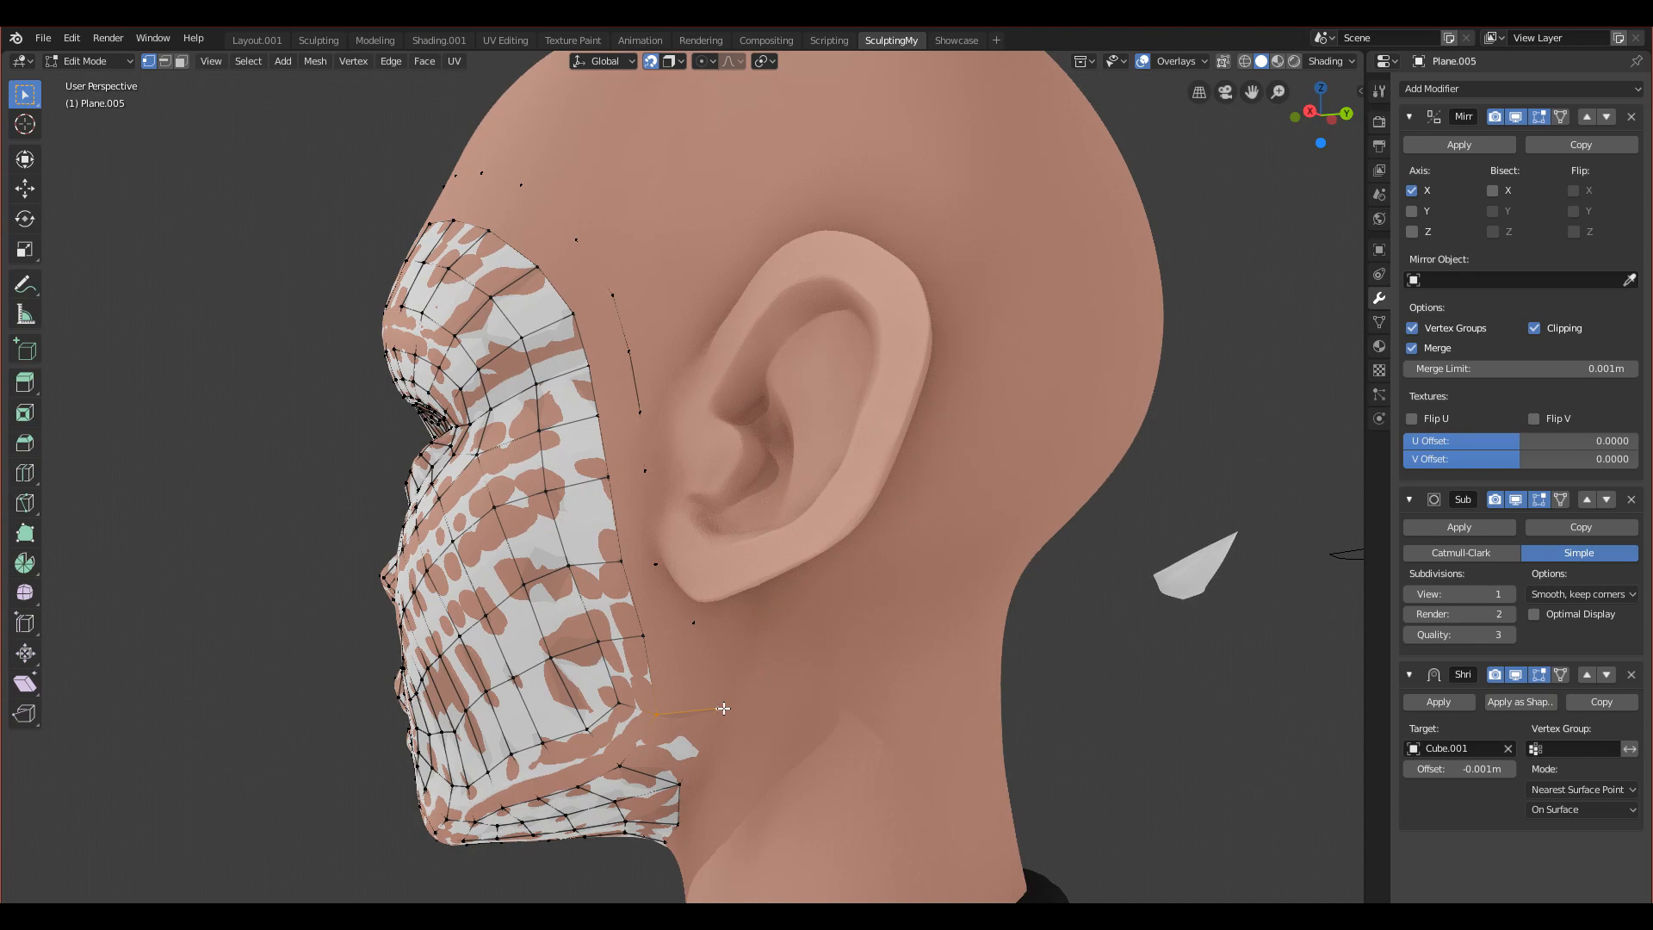
key("f")
key("f")
key("f")
key("f")
key("f")
key("f")
key("f")
middle_click_drag(558, 503, 737, 391)
key("f")
key("f")
key("f")
key("f")
key("f")
key("f")
key("f")
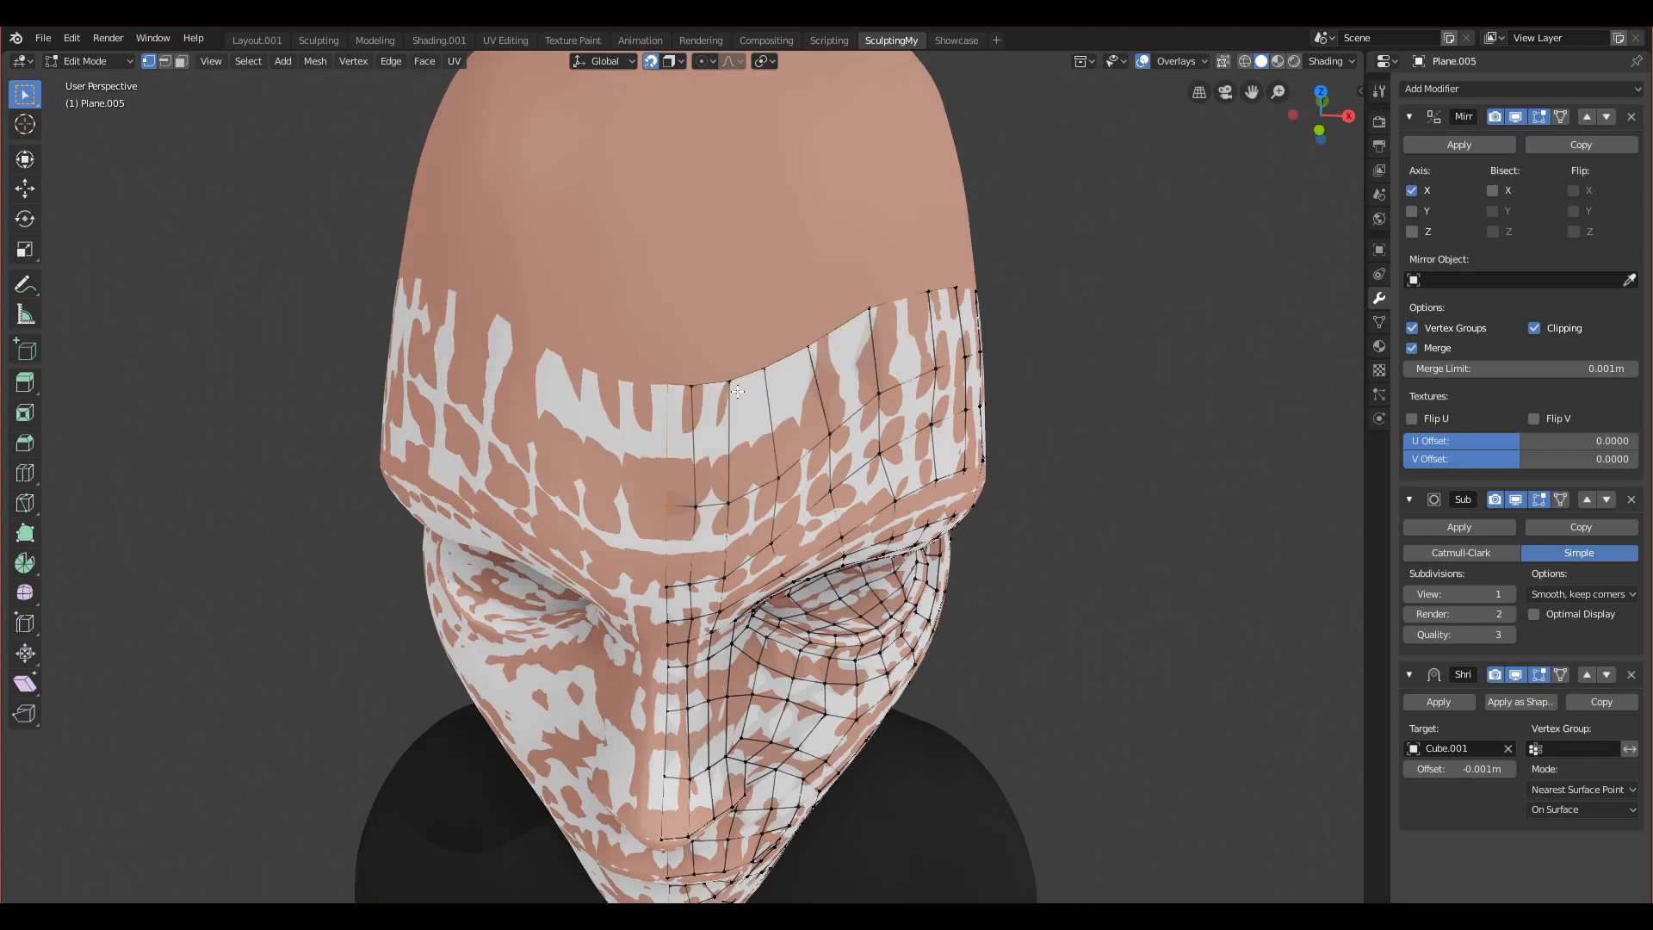
Step: Move the three upper-edge forehead vertices nearest the centre line outward to widen their faces
left_click(692, 390)
key("g")
left_click(718, 377)
key("g")
left_click(701, 385)
left_click(731, 380)
key("g")
left_click(742, 378)
left_click(765, 370)
key("g")
left_click(782, 361)
Step: Reposition the next vertices along the forehead's upper edge to smooth the outline of the new row
left_click(810, 347)
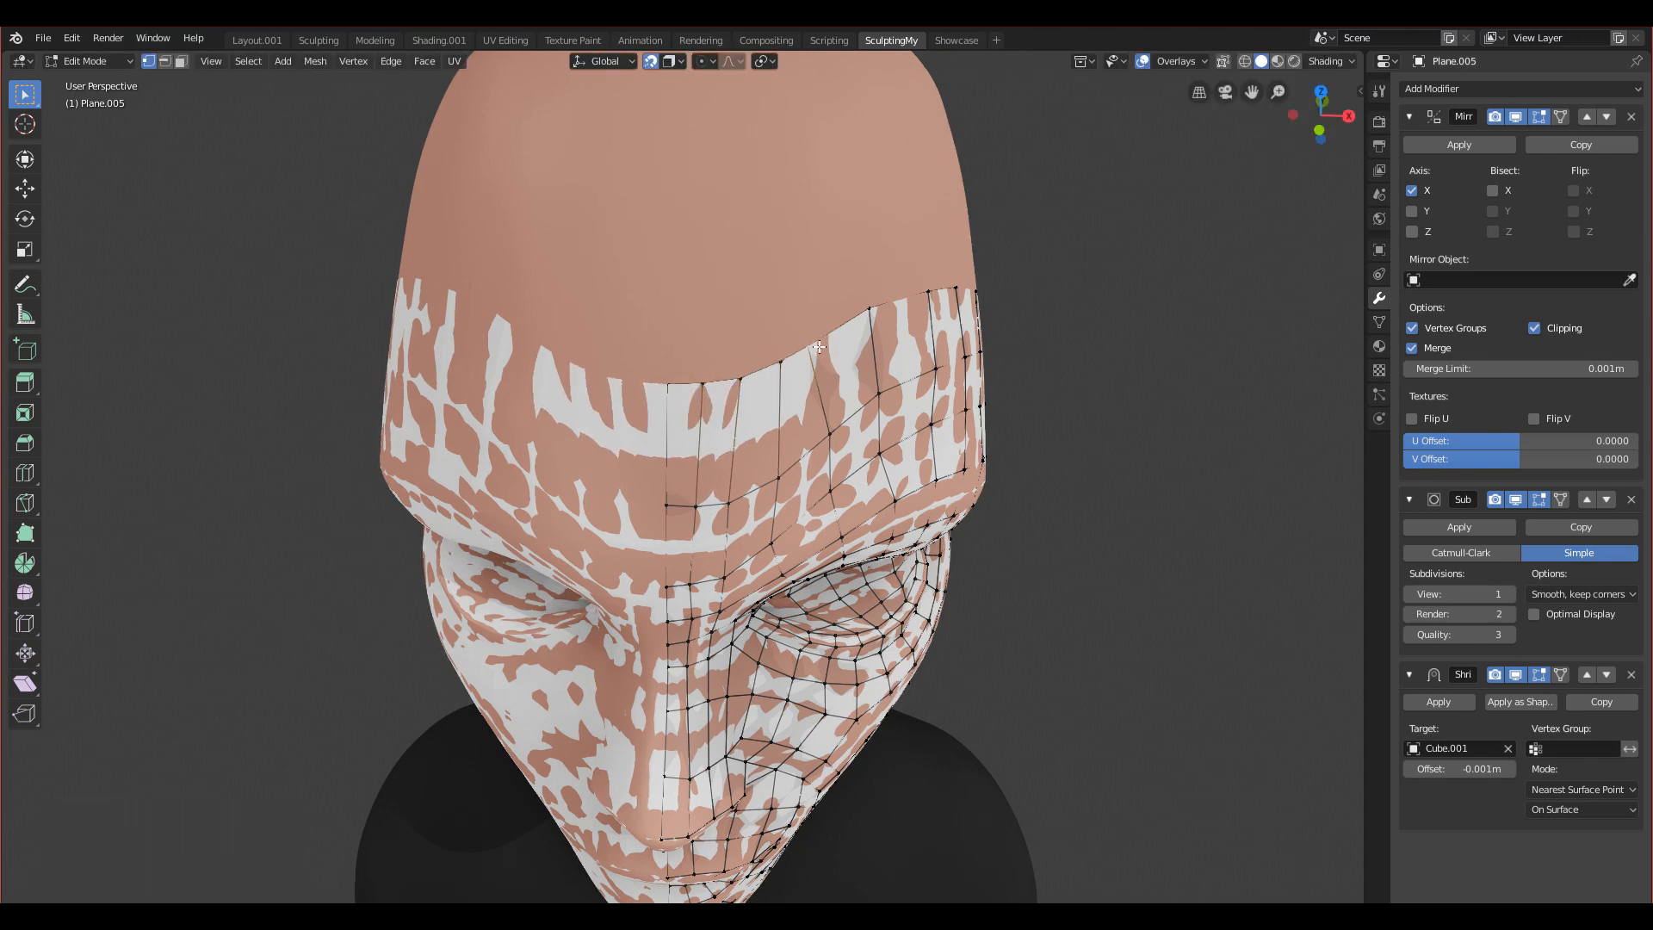
key("g")
middle_click_drag(845, 332, 816, 388)
left_click(672, 332)
key("g")
left_click(680, 321)
left_click(643, 336)
key("g")
left_click(644, 328)
middle_click_drag(719, 278, 665, 324)
Step: Shift the side-forehead upper-edge vertices toward the temple and adjust one vertex of the row below for even faces
left_click(649, 349)
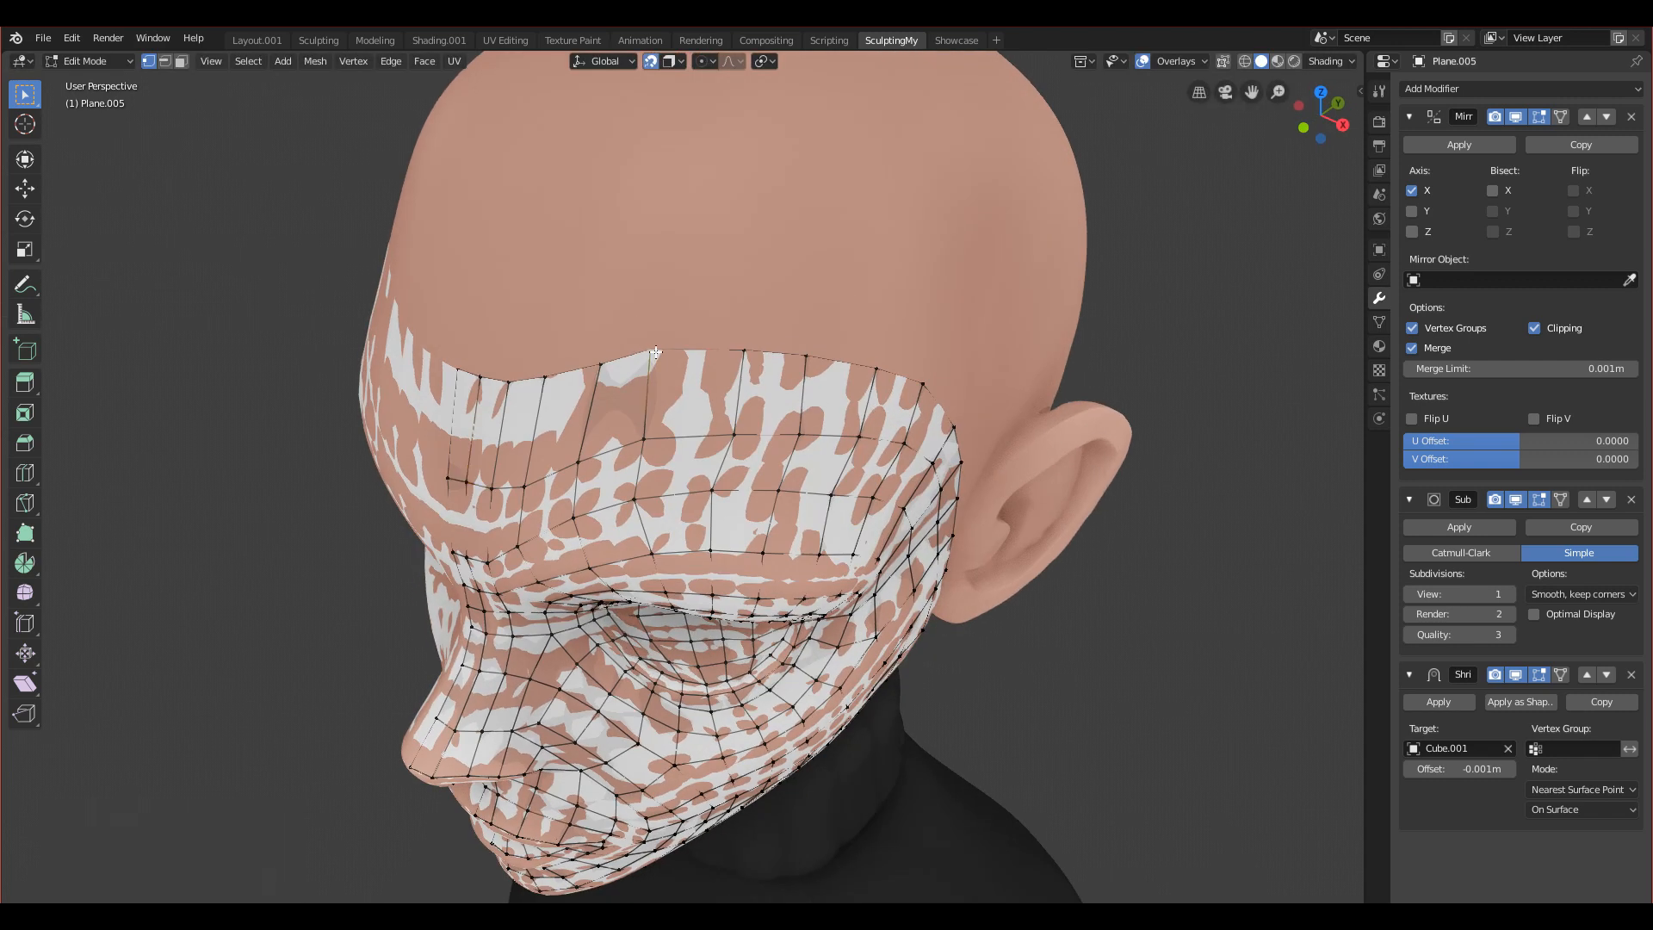
key("g")
left_click(679, 352)
left_click(744, 351)
key("g")
left_click(771, 355)
left_click(735, 437)
key("g")
left_click(721, 436)
left_click(808, 358)
key("g")
left_click(829, 360)
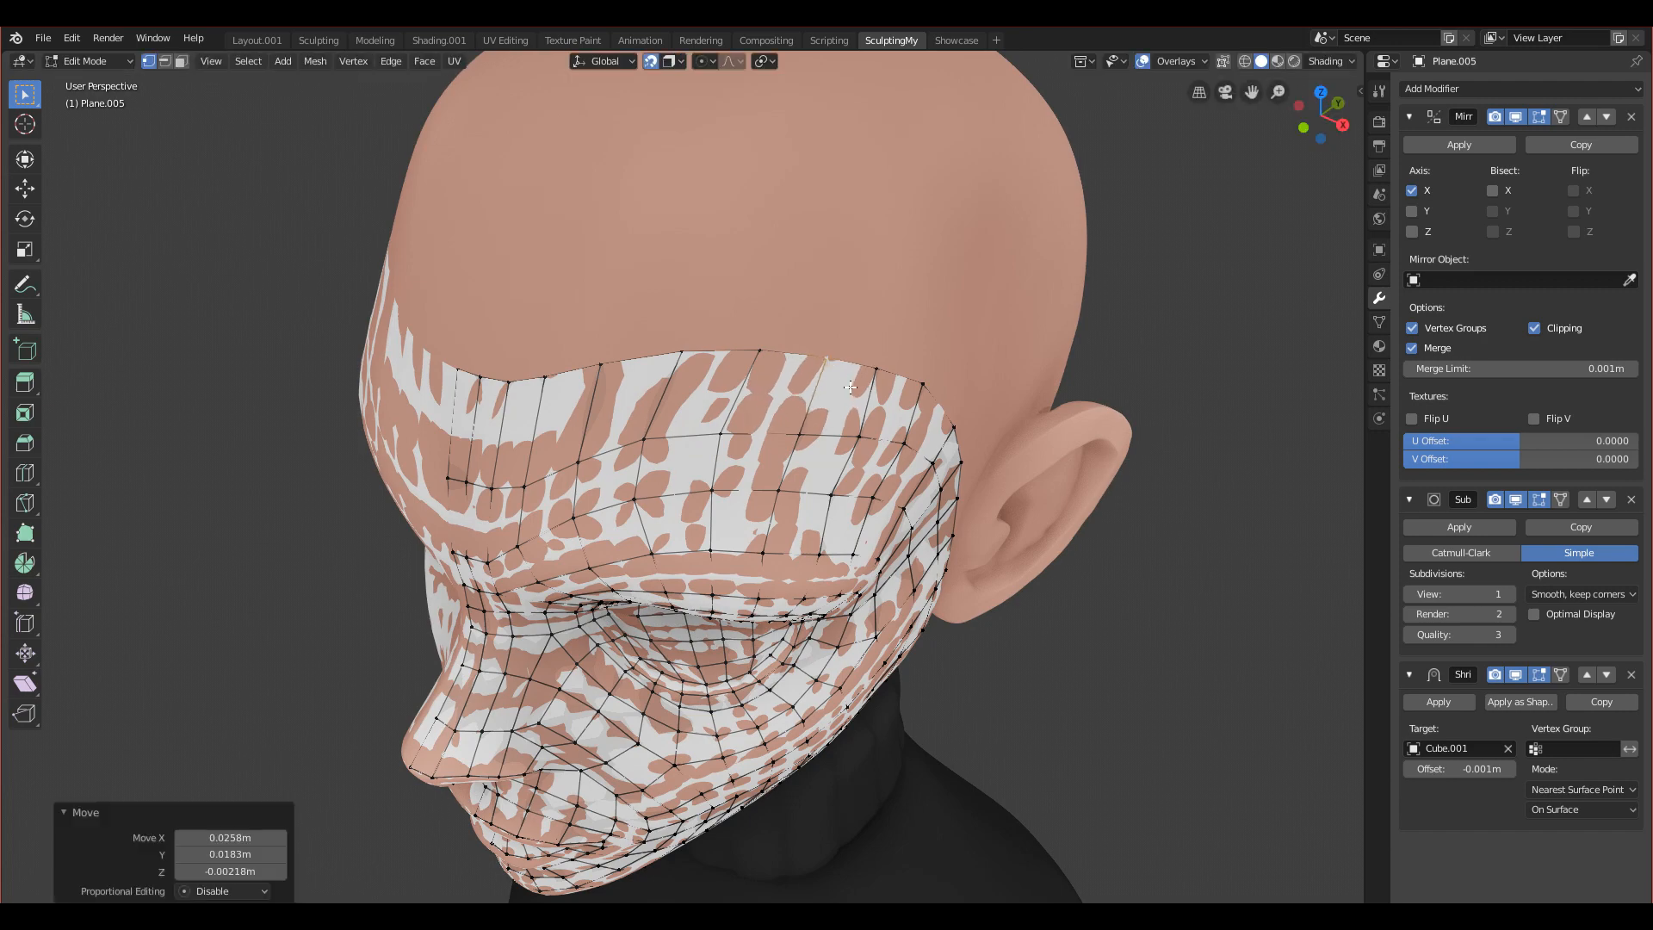
Step: Move three vertices on the upper edge of the side forehead toward the temple to even out the outer row
middle_click_drag(851, 377, 778, 339)
left_click(777, 335)
key("g")
left_click(798, 355)
left_click(699, 310)
key("g")
left_click(728, 331)
middle_click_drag(732, 439, 695, 400)
left_click(762, 310)
key("g")
left_click(778, 313)
Step: Shift three vertices running down the side forehead slightly toward the temple to even their face widths
left_click(805, 377)
key("g")
left_click(816, 377)
left_click(821, 432)
key("g")
left_click(828, 434)
left_click(834, 499)
key("g")
left_click(846, 504)
middle_click_drag(840, 553, 765, 576)
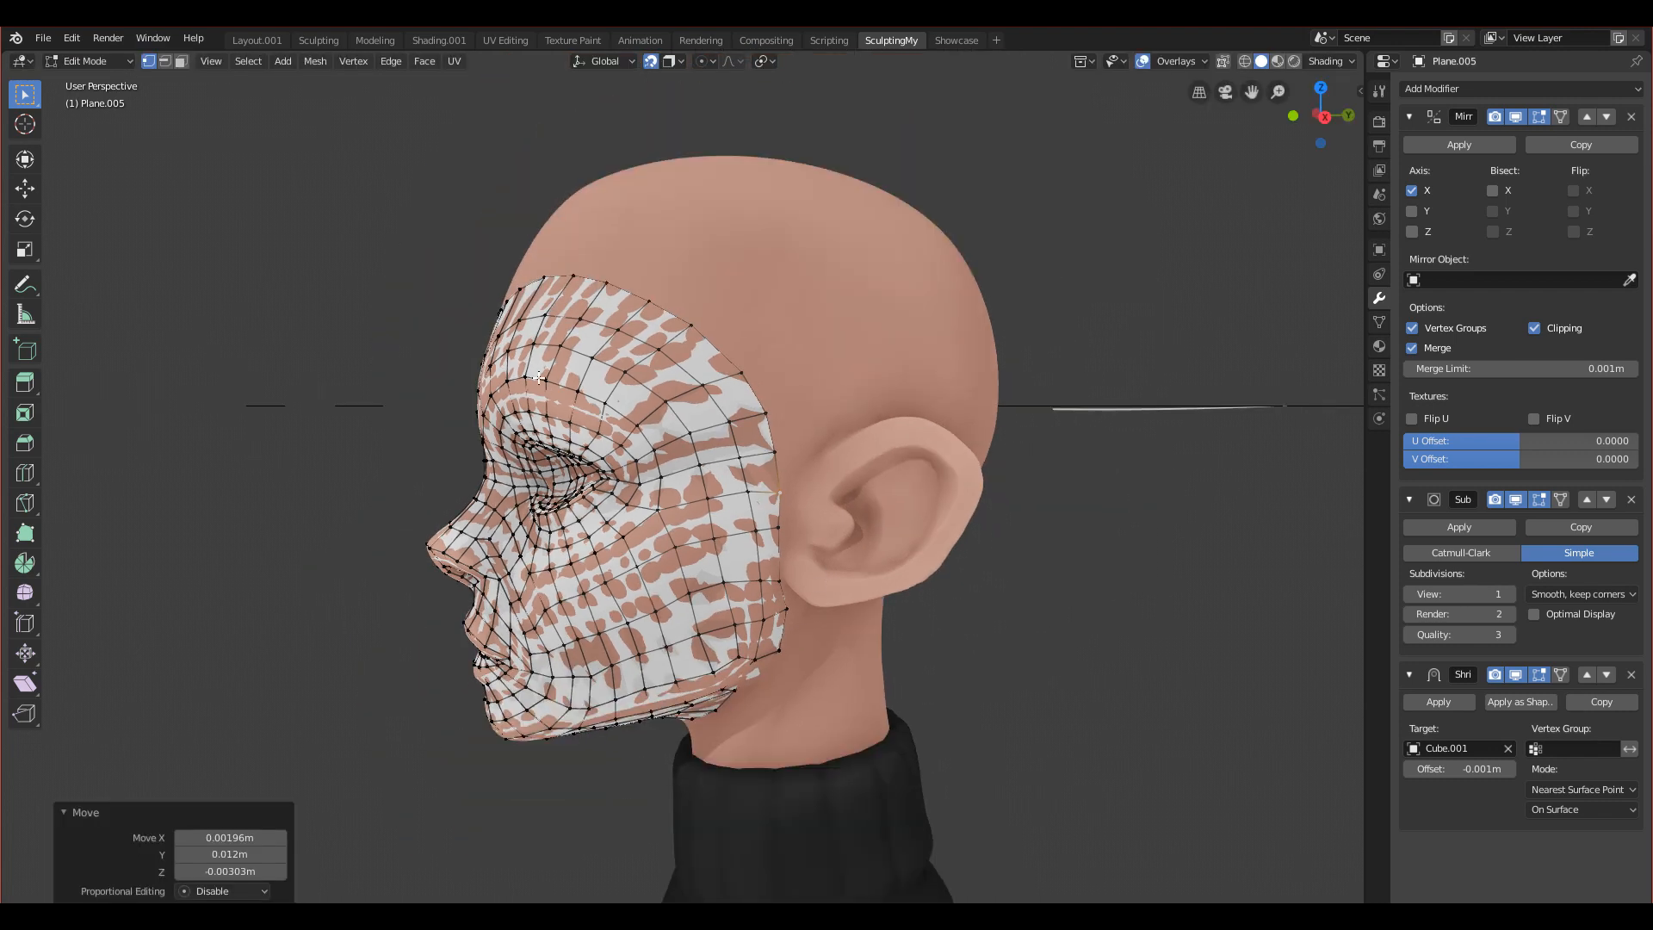
Step: Adjust one more vertex on the side of the face mesh slightly back and up, ending in front view
middle_click_drag(660, 583, 584, 432)
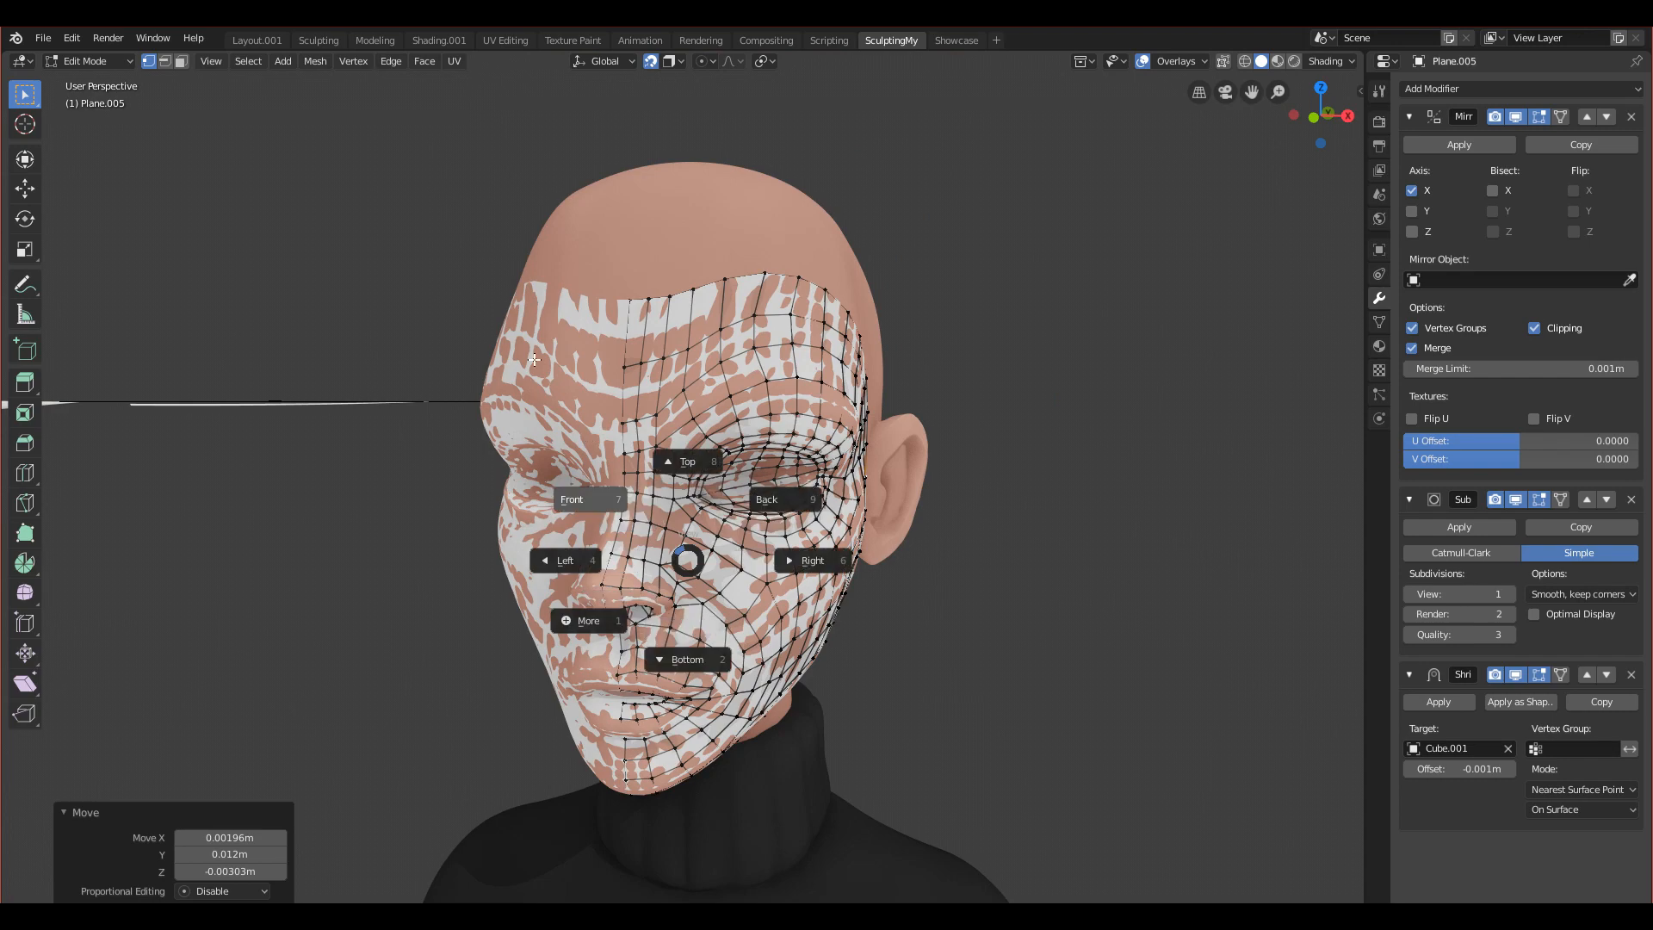
key("KP_1")
middle_click_drag(631, 491, 564, 465)
scroll(754, 455, "up", 6)
scroll(706, 448, "down", 5)
key("g")
left_click(705, 444)
key("KP_1")
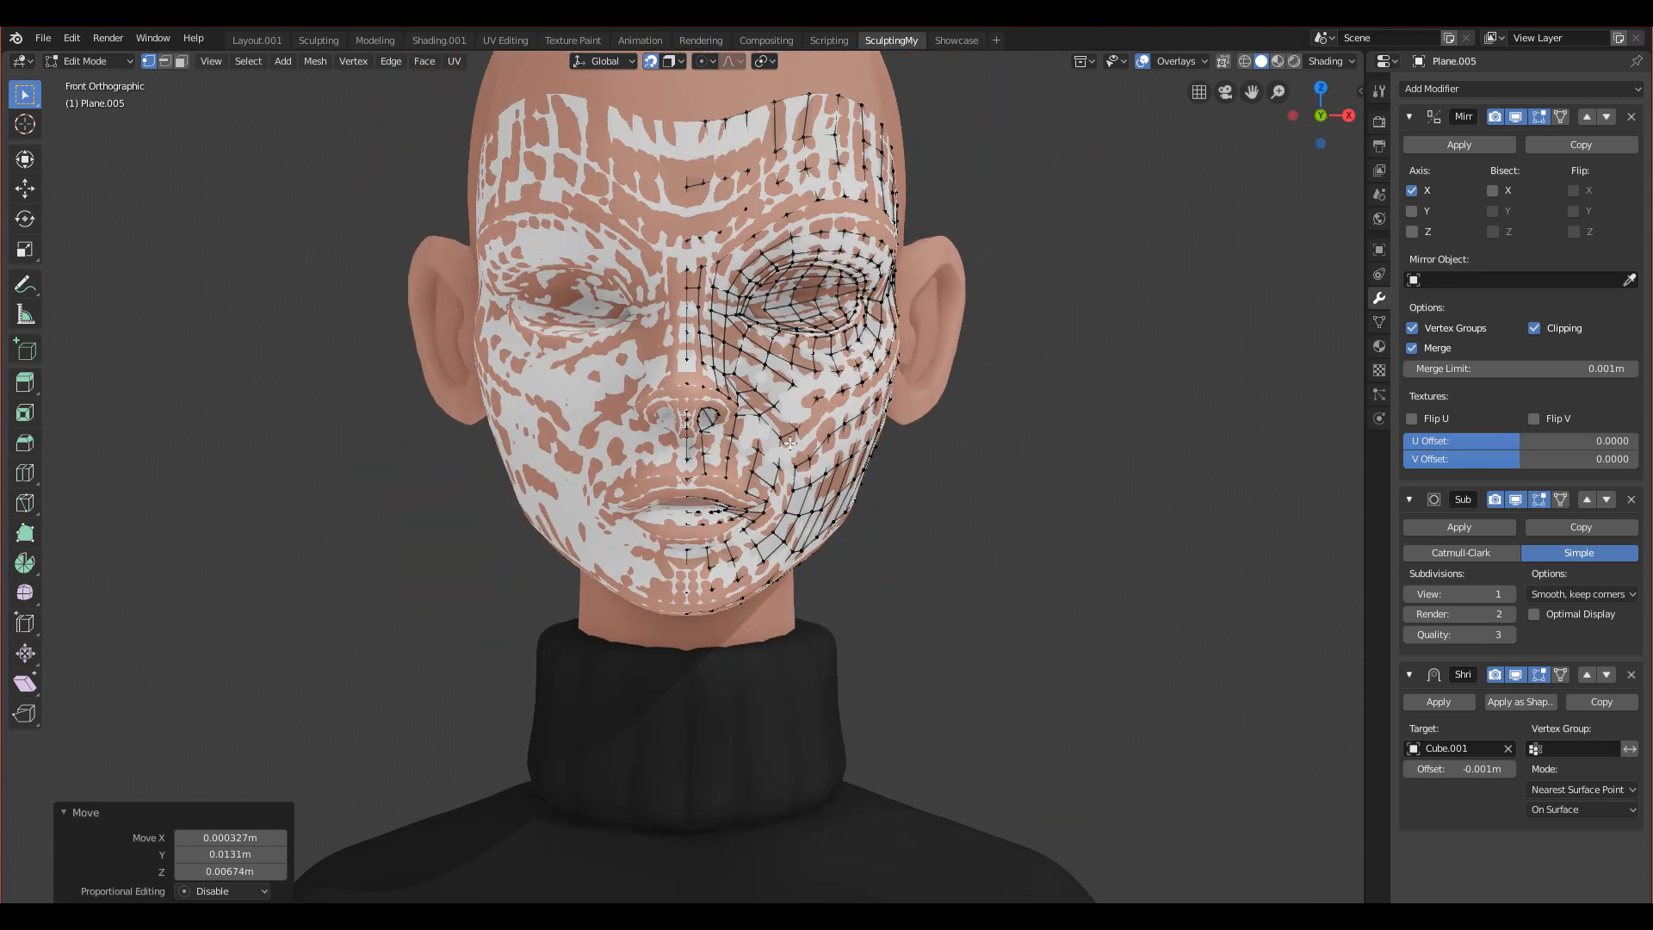
Step: Try to raise the forehead vertices in the column next to the centre line, working in front view
scroll(790, 443, "down", 2)
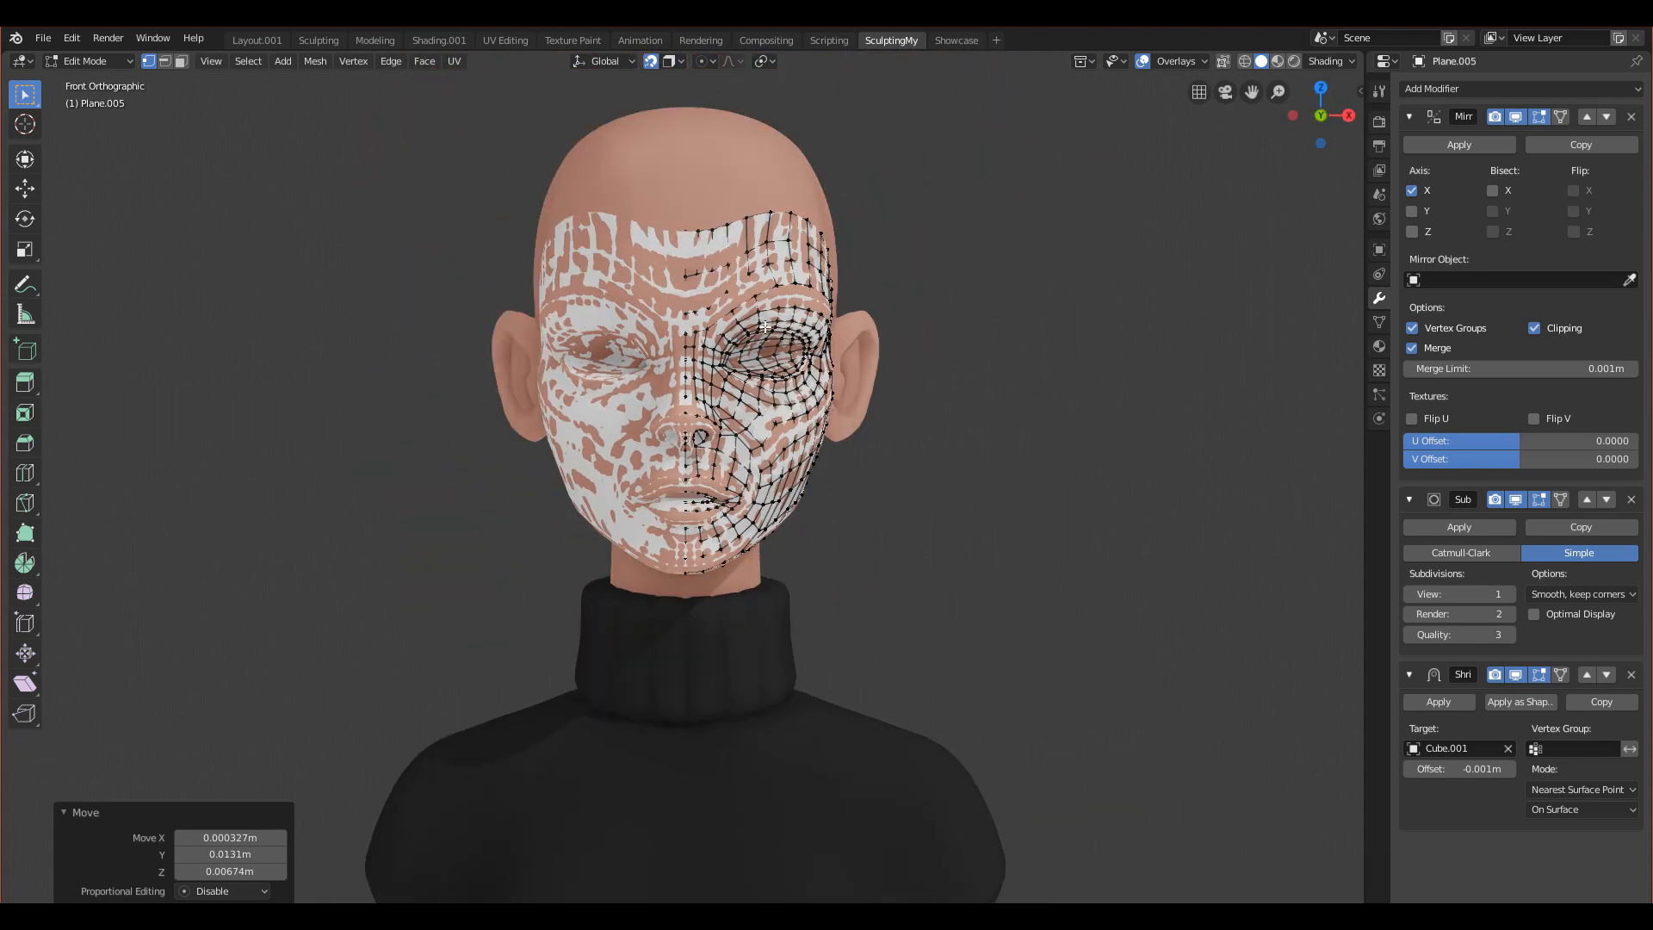
scroll(764, 326, "up", 4)
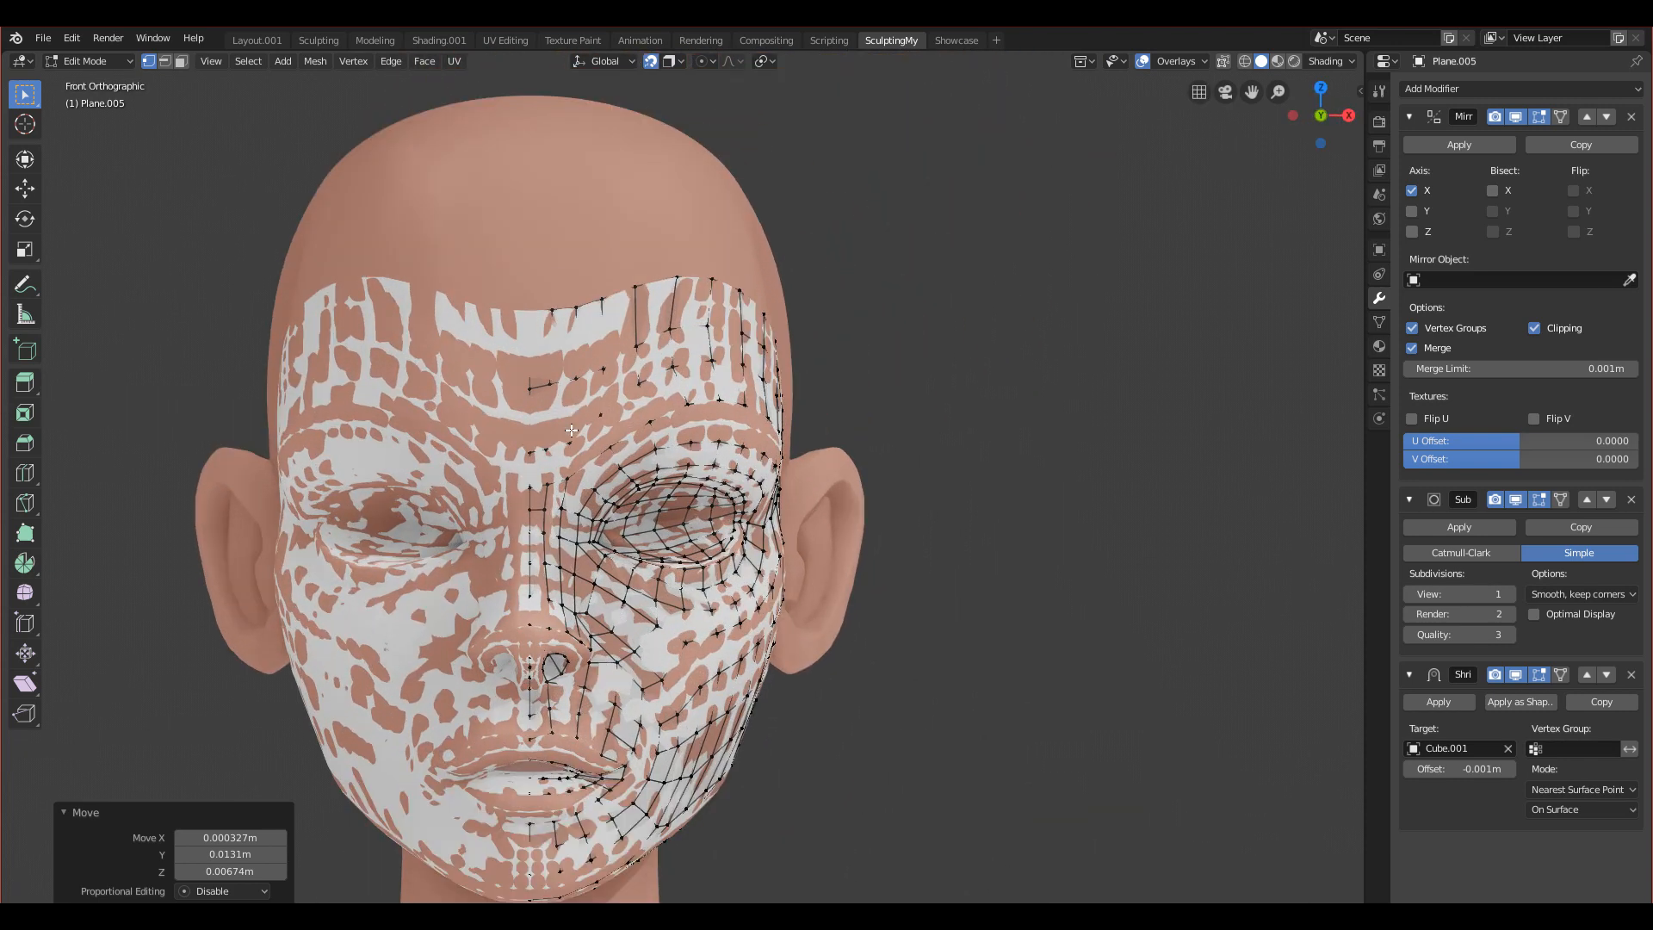
scroll(572, 430, "up", 2)
left_click_drag(537, 483, 554, 471)
scroll(554, 471, "up", 1)
key("g")
left_click(565, 468)
left_click(560, 471, "alt")
key("g")
left_click(561, 456)
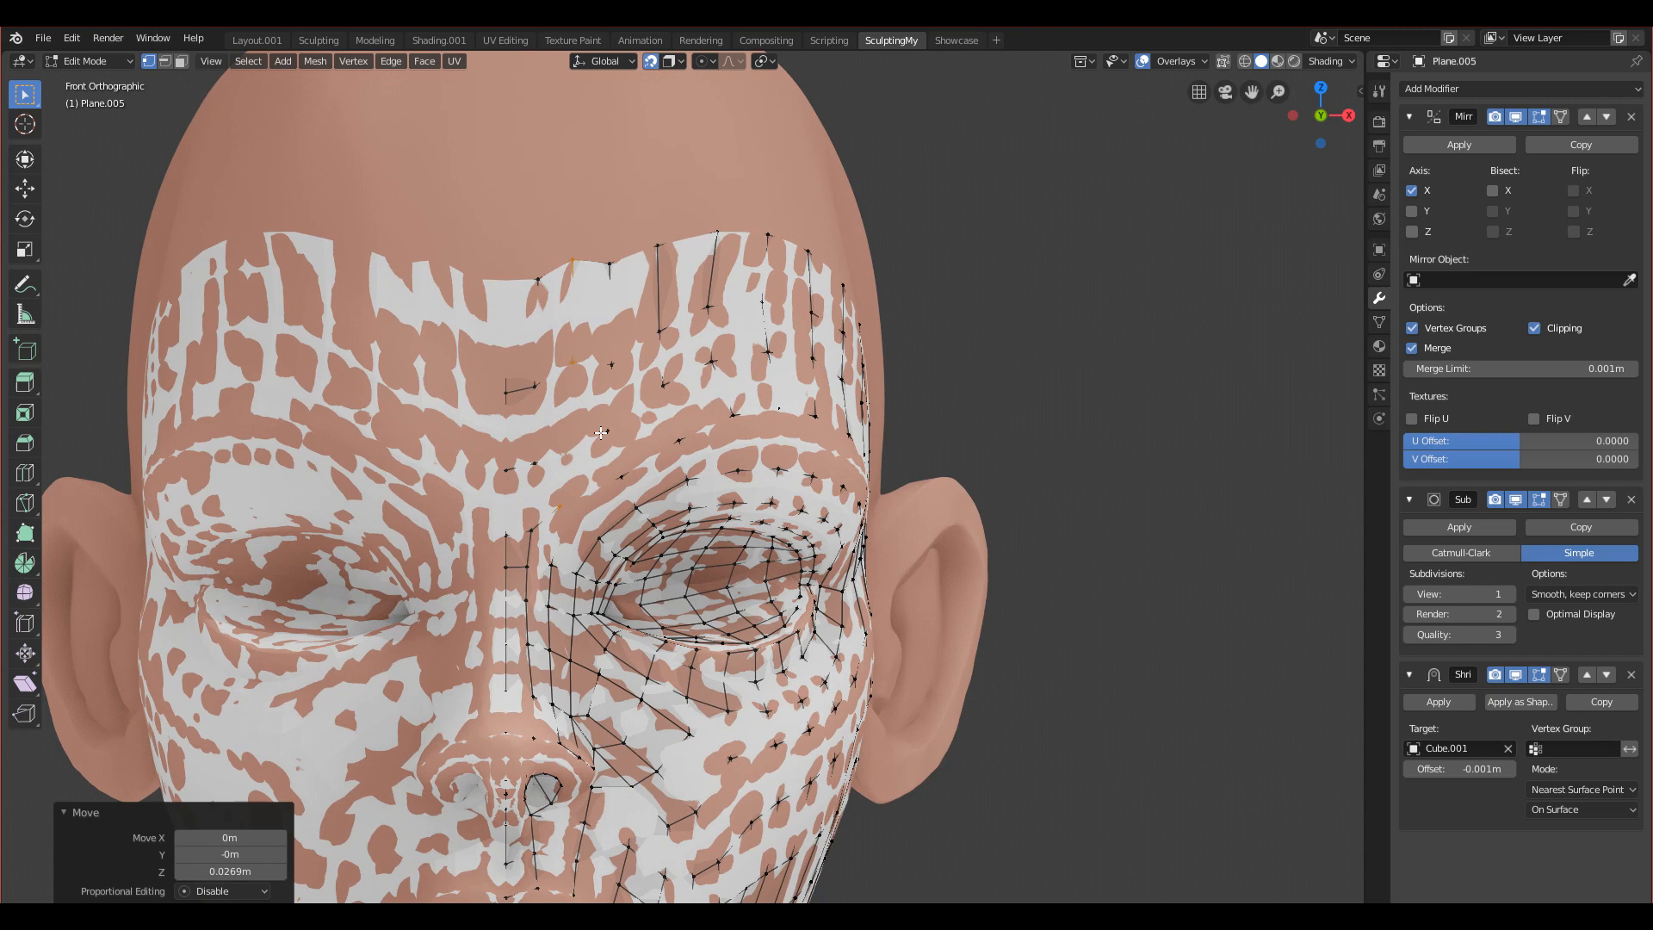
Step: Reposition the lower forehead vertices between the centre line and the inner brow to smooth their row
key("g")
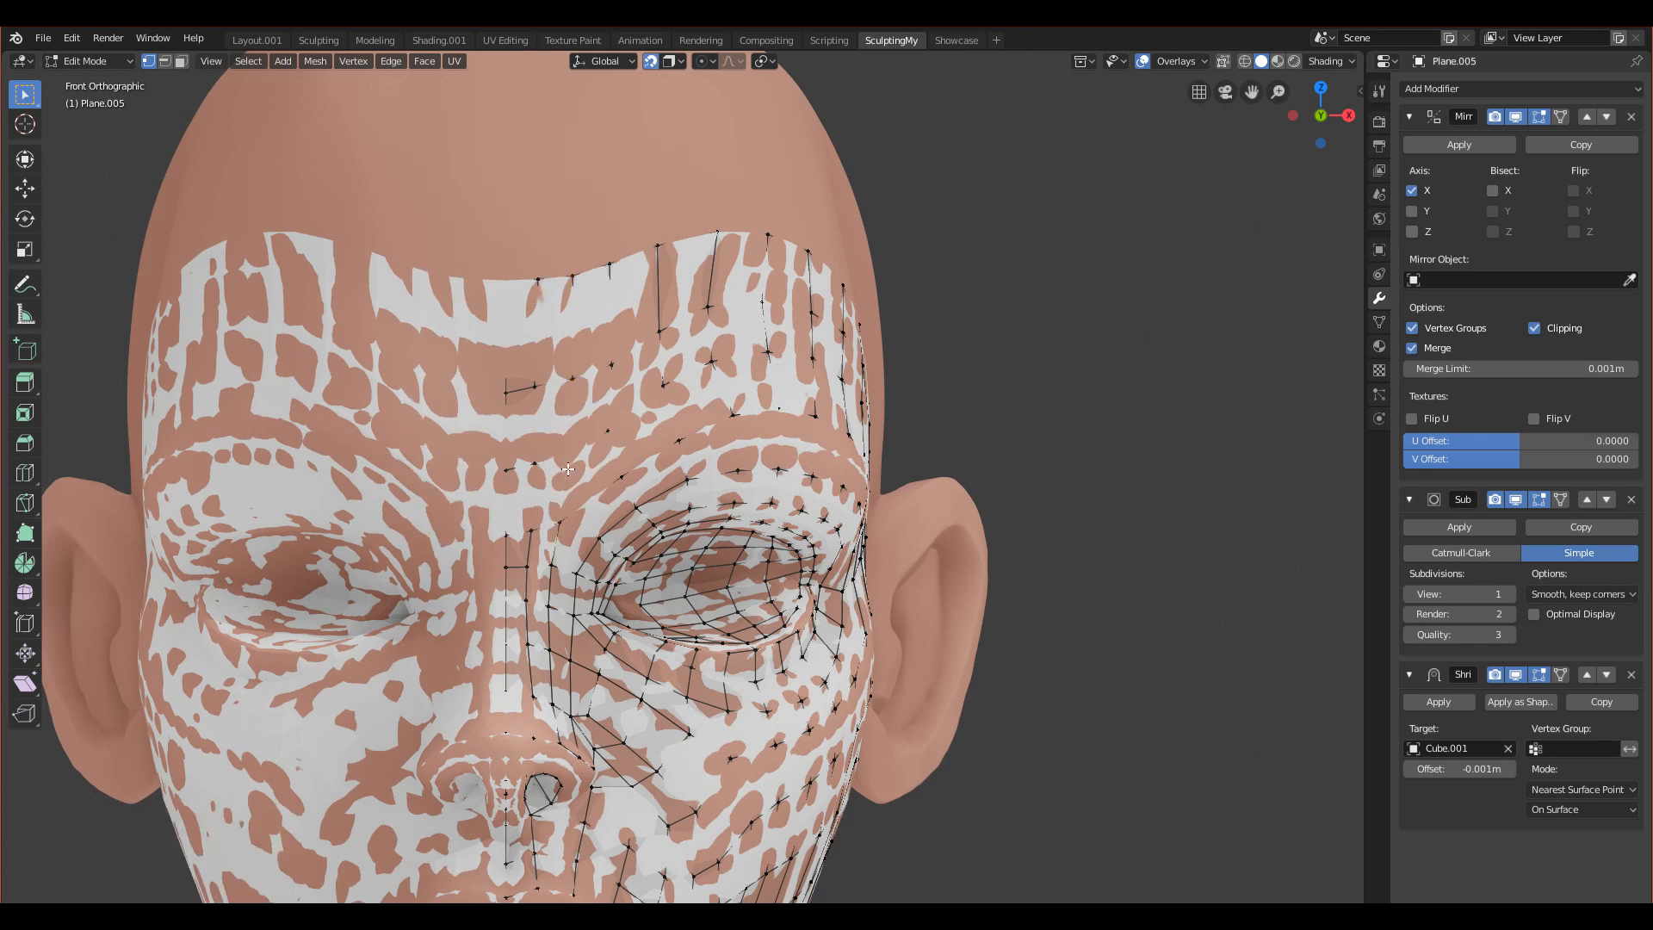
left_click(603, 429)
key("g")
left_click(559, 335)
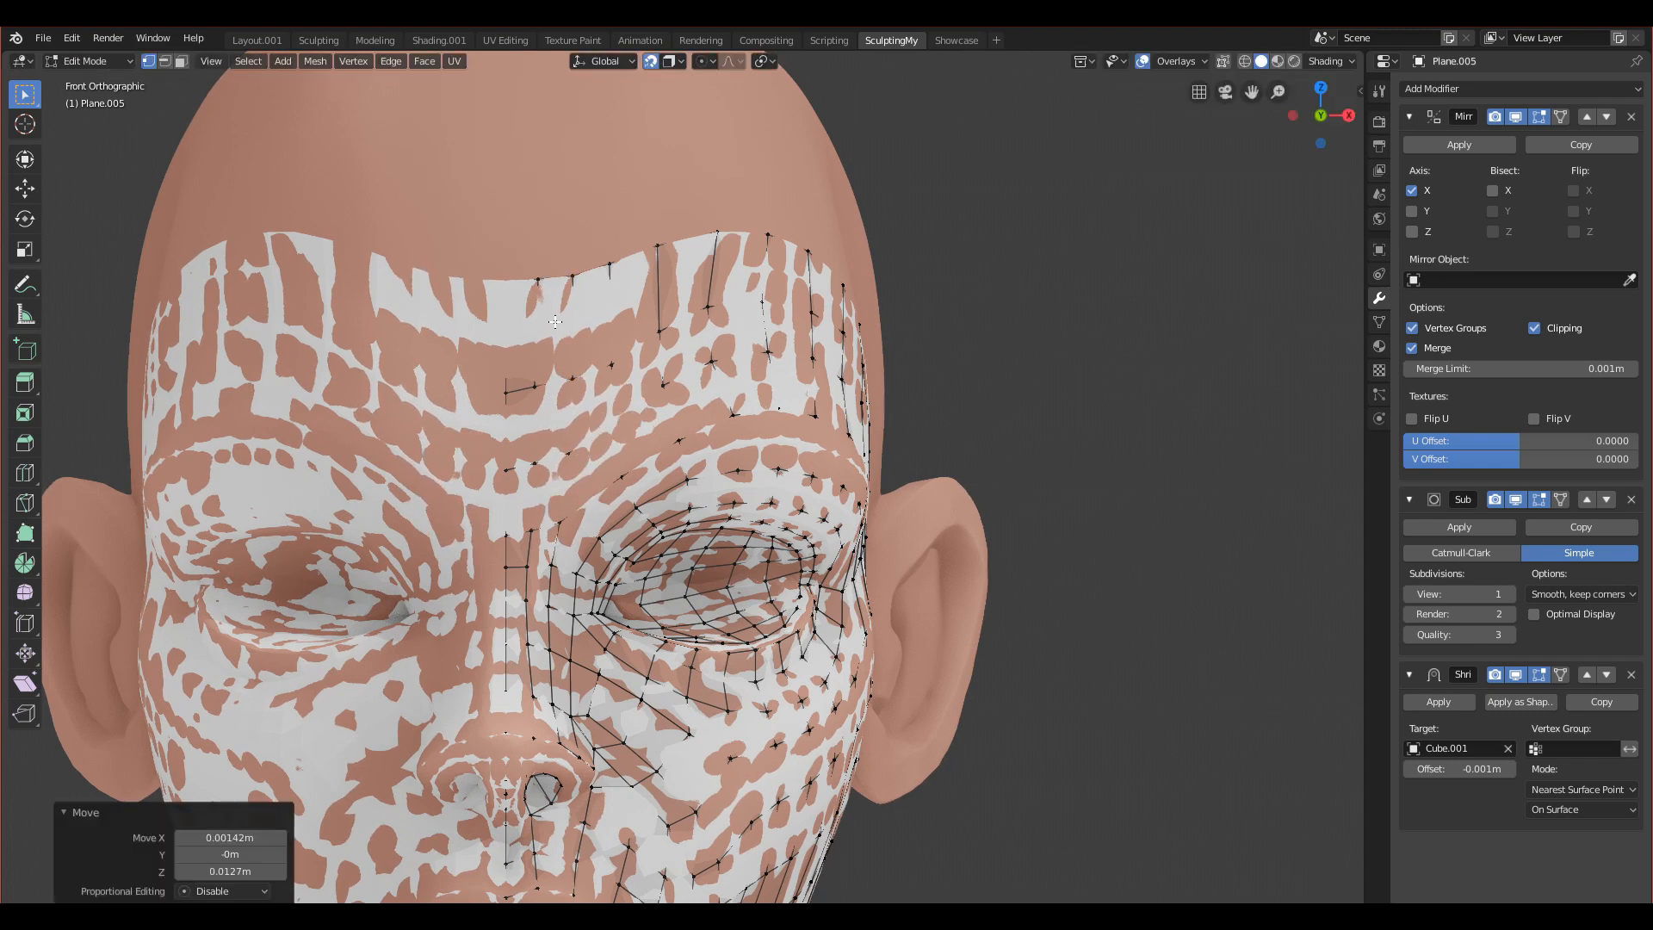
middle_click_drag(612, 295, 484, 356, "shift")
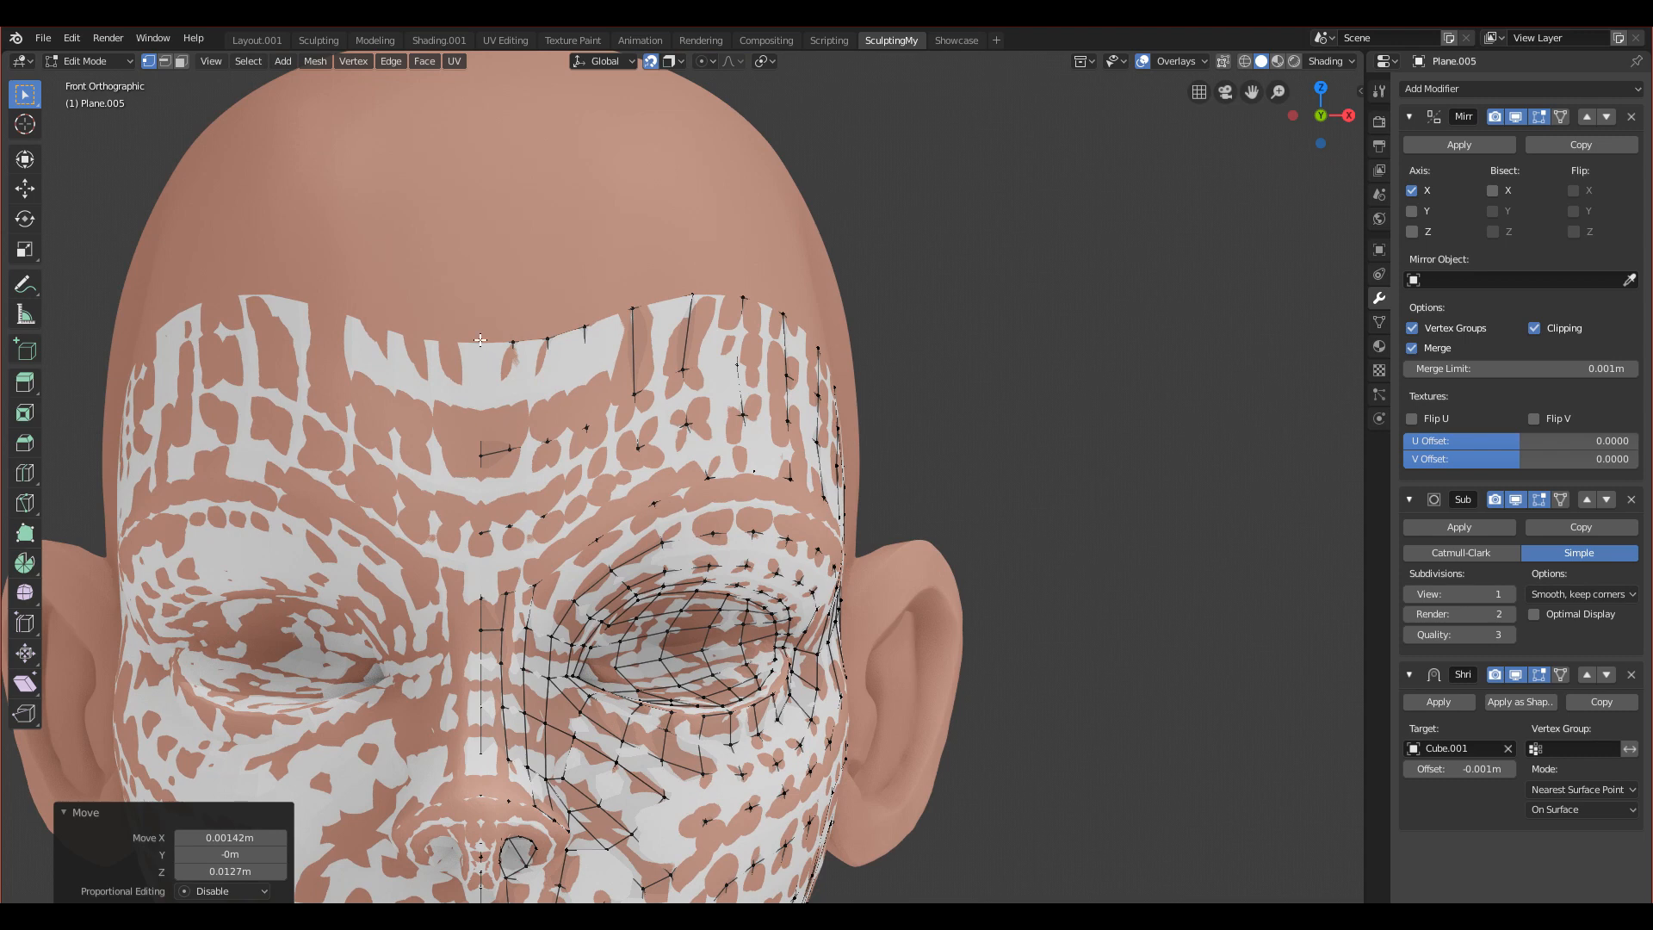
left_click(636, 451)
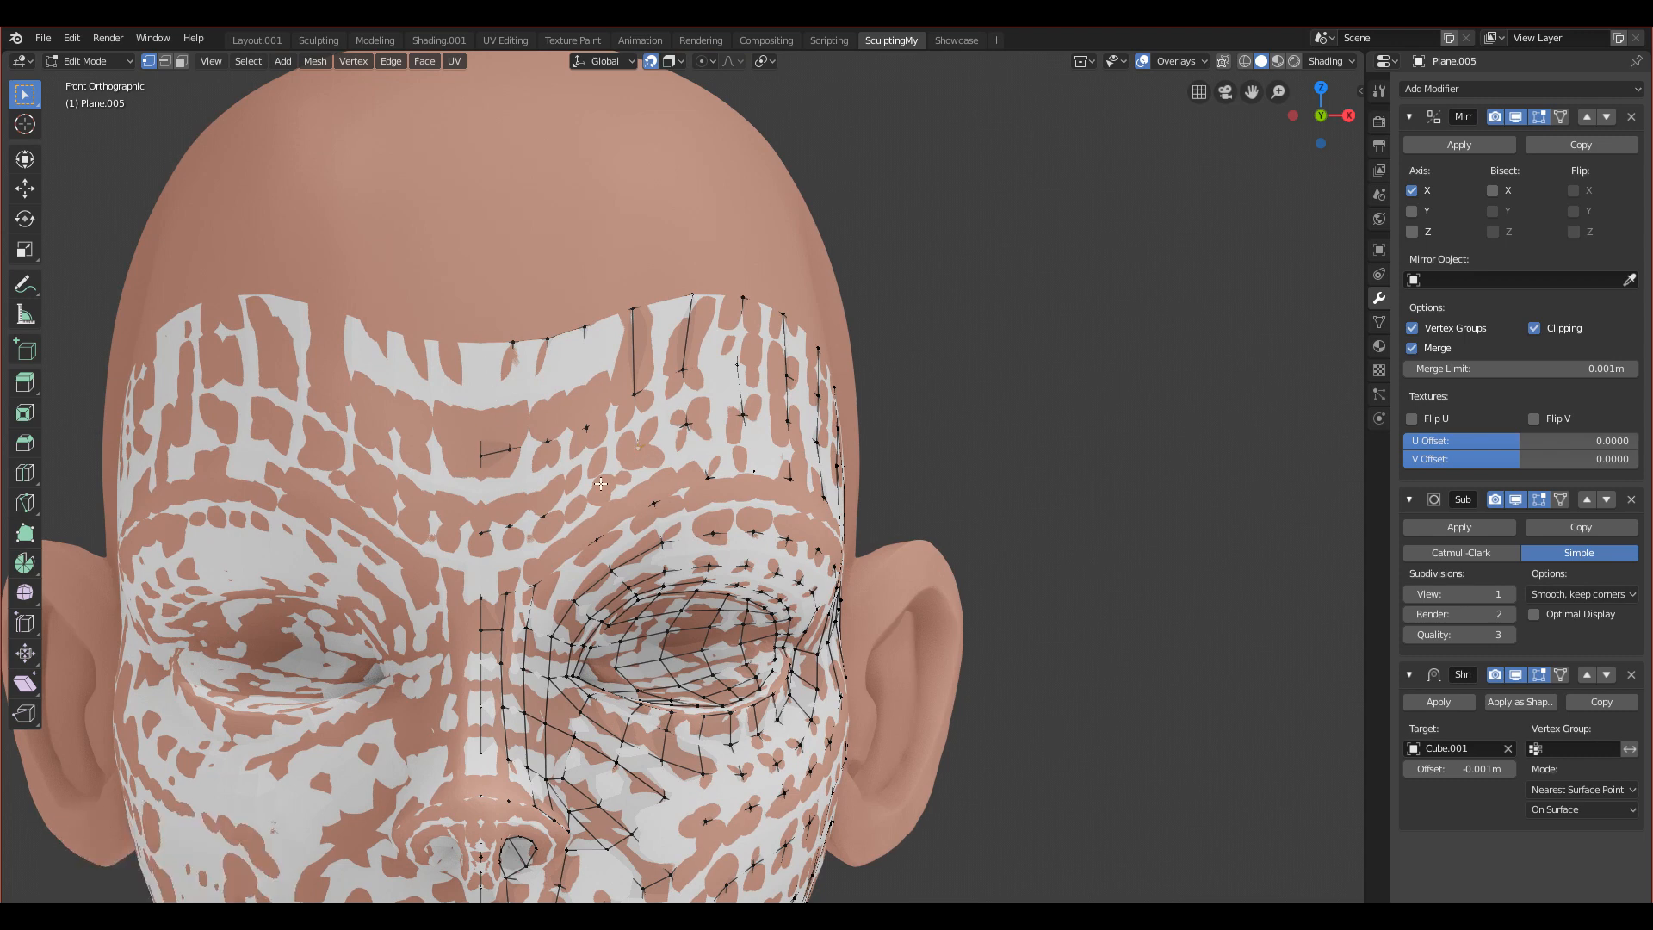
key("g")
left_click(598, 485)
left_click(561, 507)
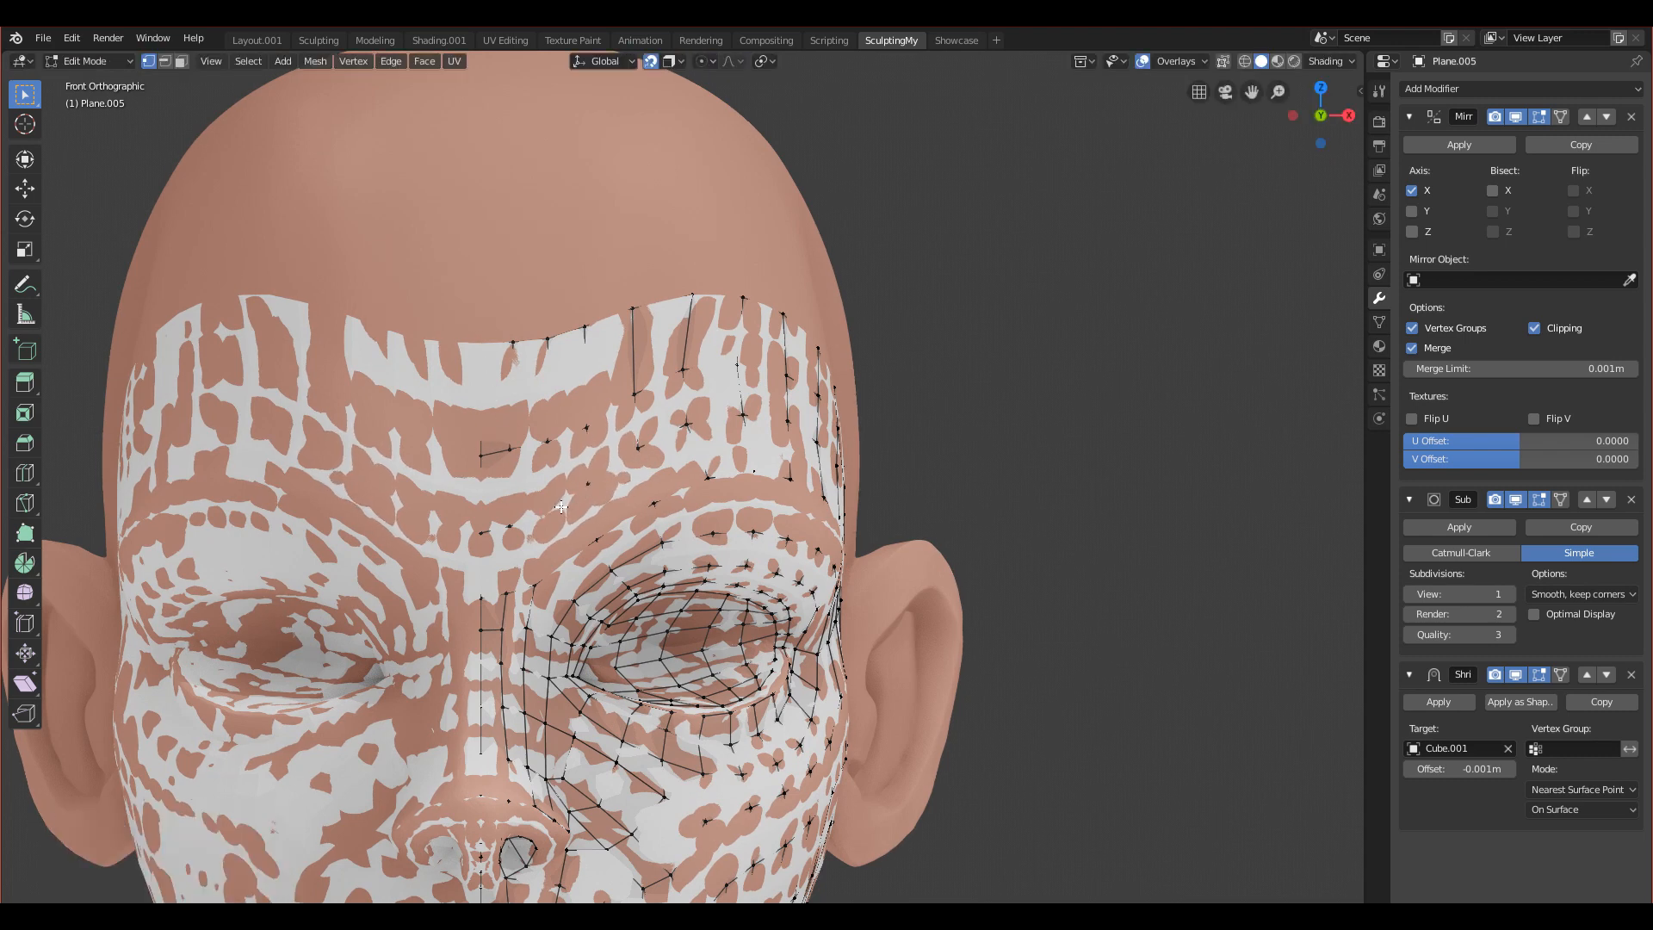
middle_click_drag(551, 508, 514, 443)
key("g")
left_click(364, 345)
Step: Compare the forehead's upper edge near the centre line in the front and right side views
scroll(366, 347, "down", 1)
key("grave")
left_click(332, 131)
key("grave")
left_click(431, 376)
left_click(514, 366)
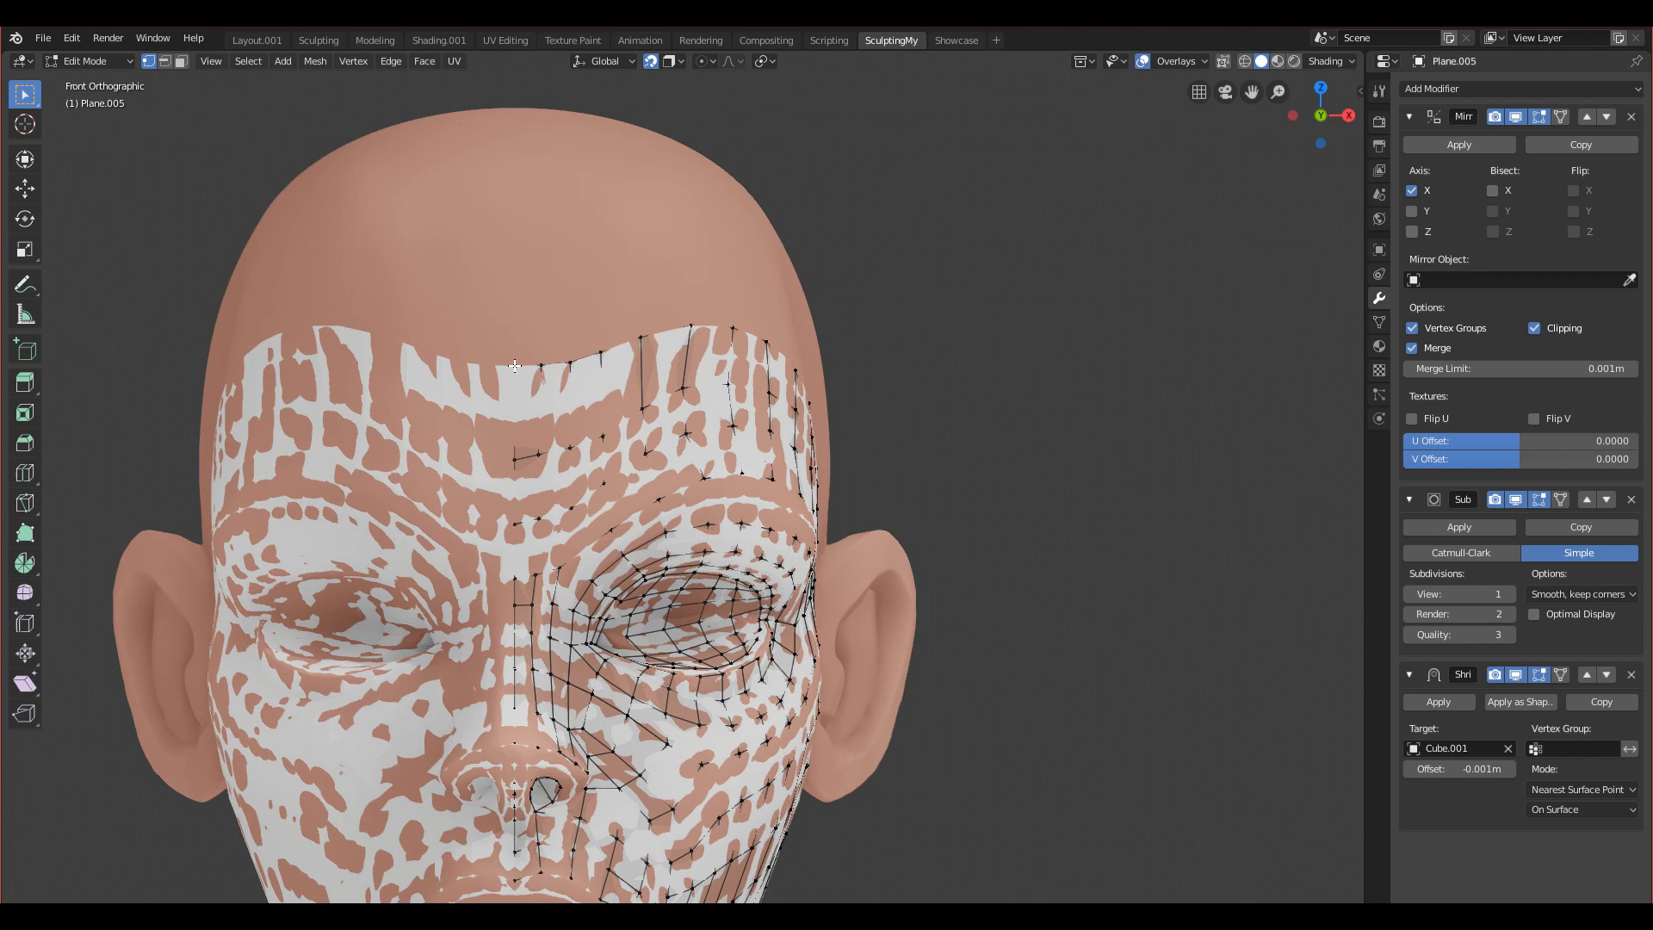
left_click(546, 363)
key("grave")
left_click(1062, 379)
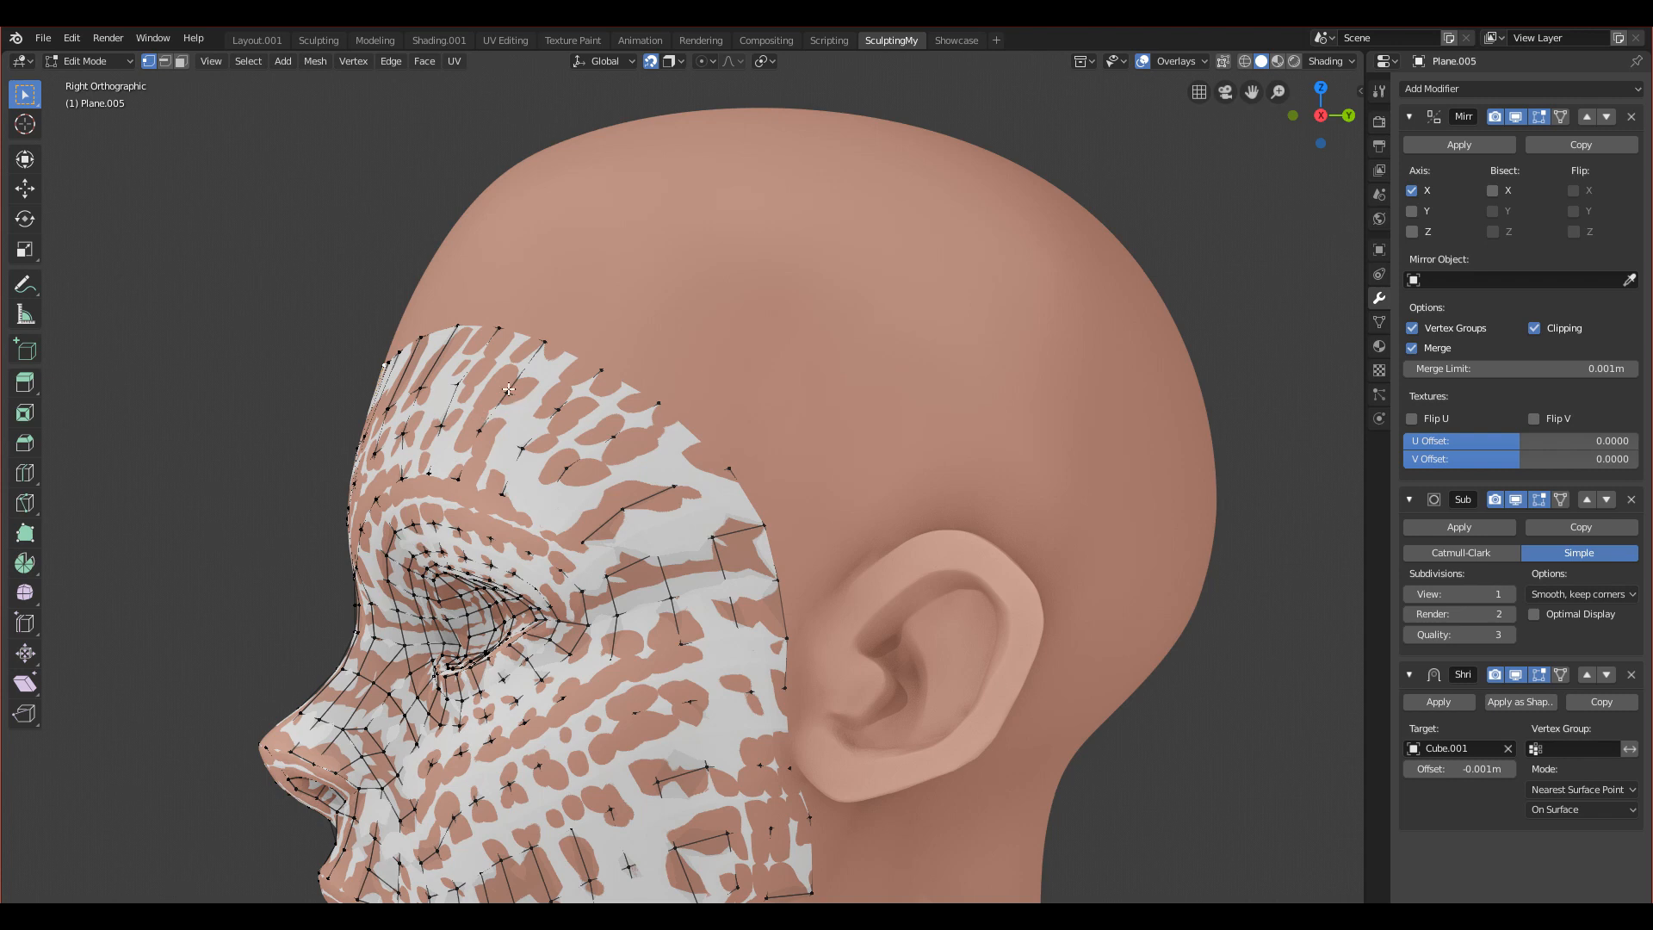
key("grave")
left_click(92, 55)
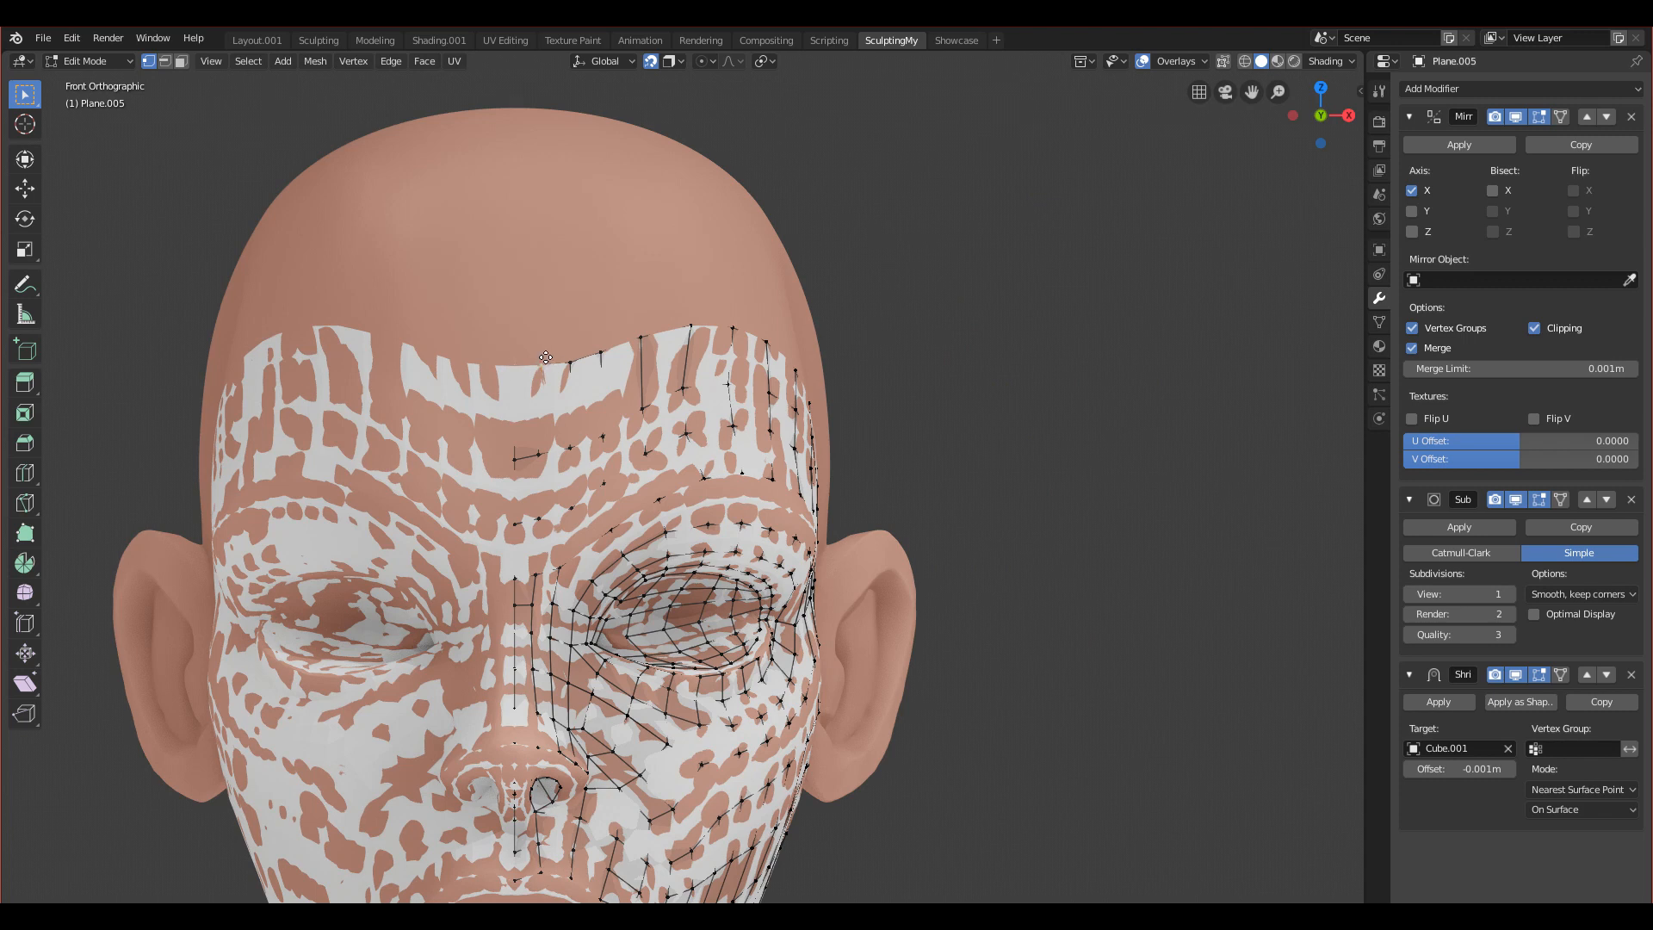
Step: Try to straighten the forehead's upper edge by raising the vertices nearest the centre line
left_click(550, 351)
key("g")
left_click(538, 360)
key("g")
left_click(556, 344)
key("g")
left_click(557, 340)
Step: Undo the last moves of the forehead's central upper-edge vertices
scroll(609, 355, "down", 5)
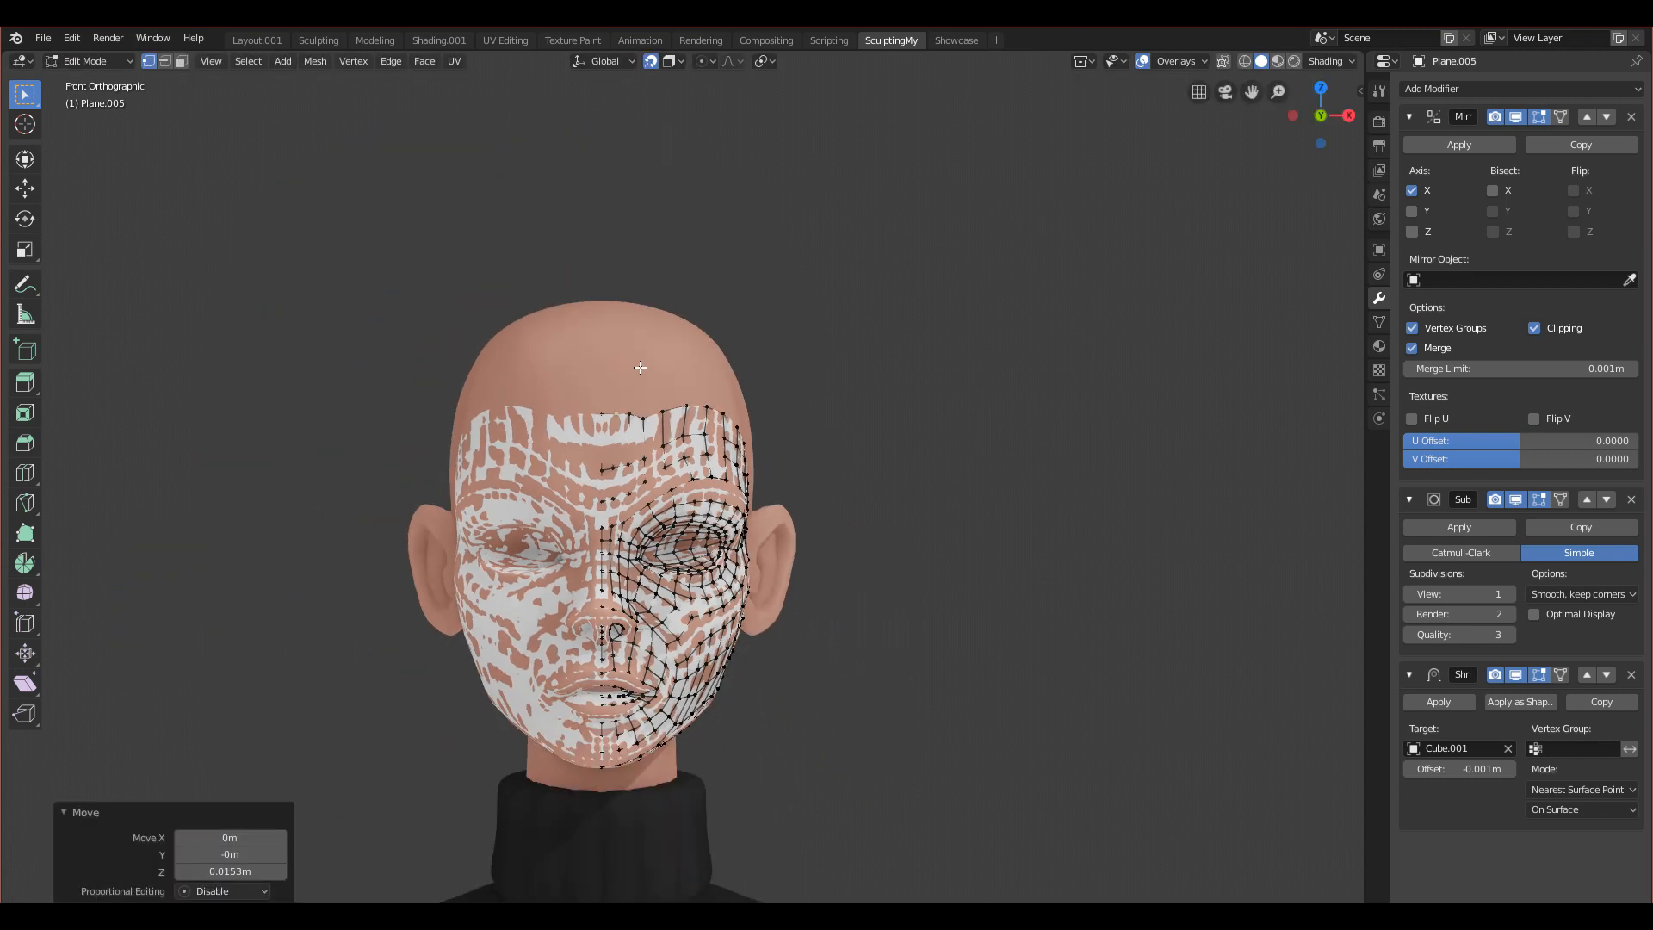
scroll(664, 372, "up", 4)
key("ctrl+z")
key("ctrl+z")
key("ctrl+z")
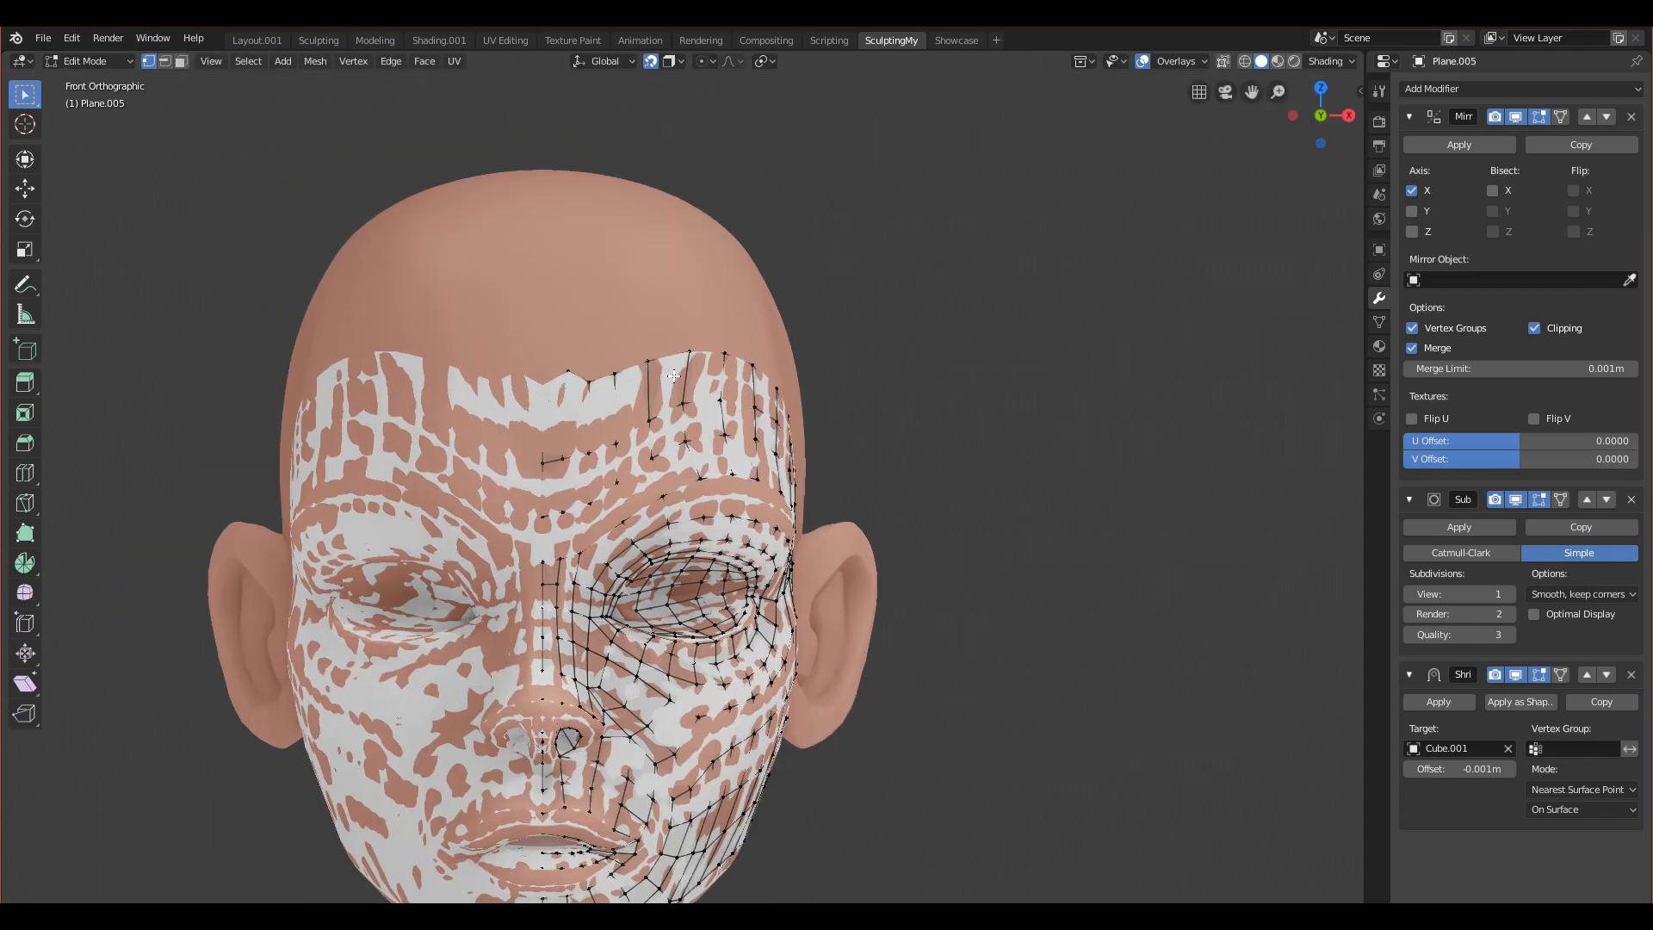
key("ctrl+z")
Step: Examine the face mesh outline on the head from the side, at an angle and from the front
middle_click_drag(674, 376, 699, 422)
key("KP_3")
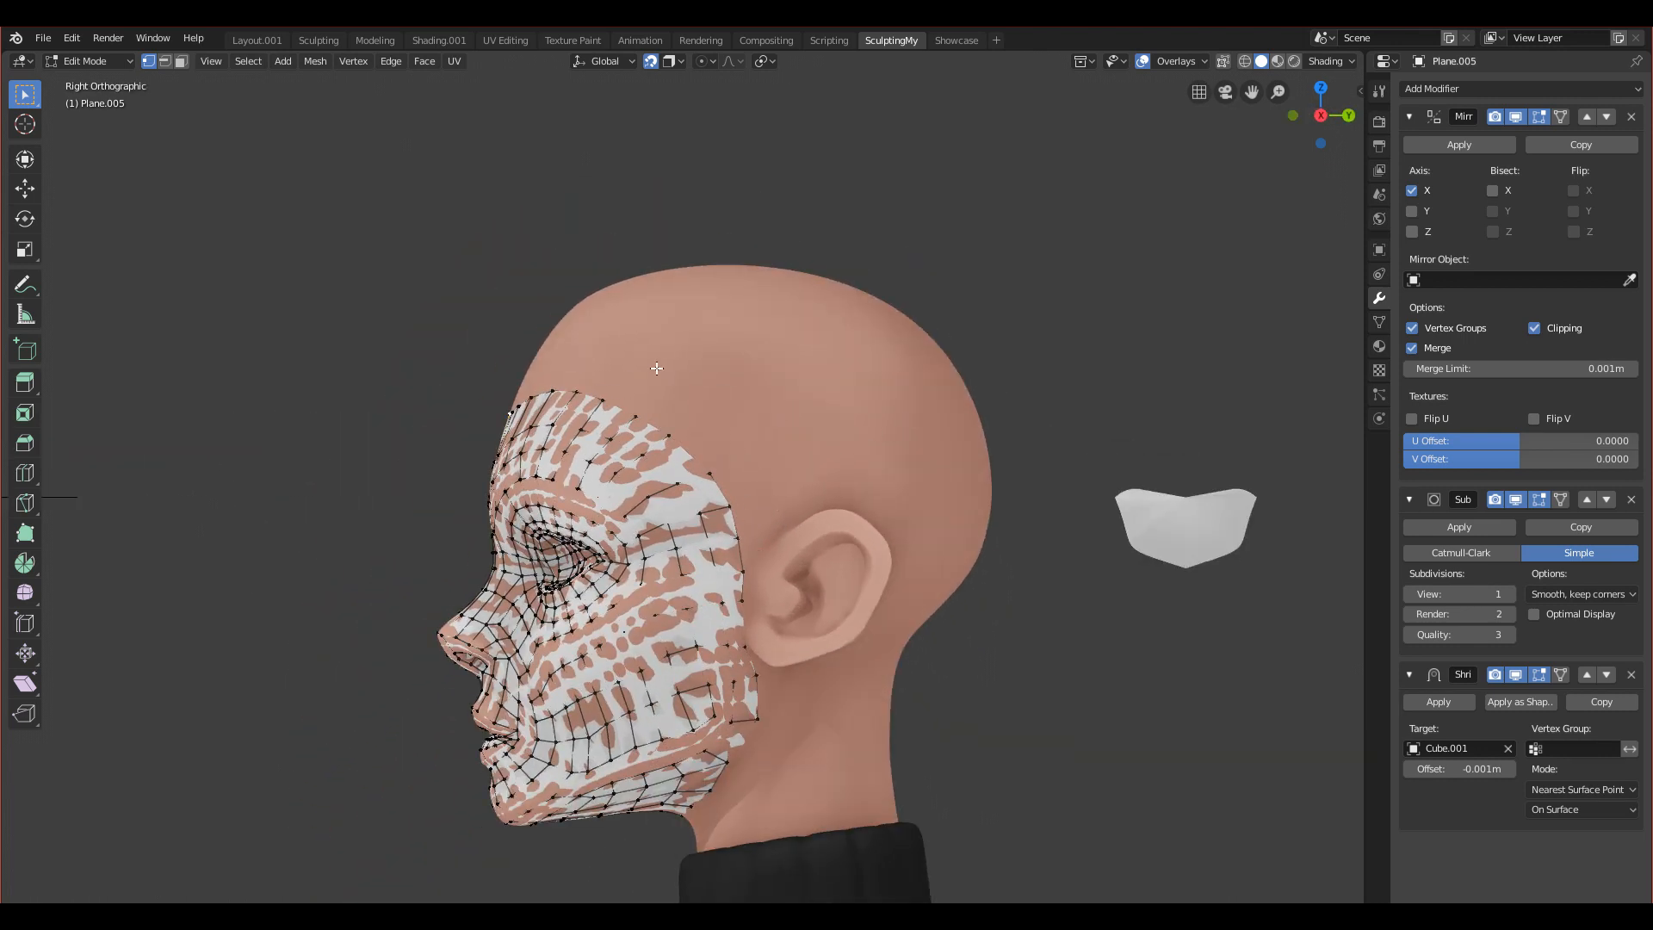
middle_click_drag(539, 345, 677, 388)
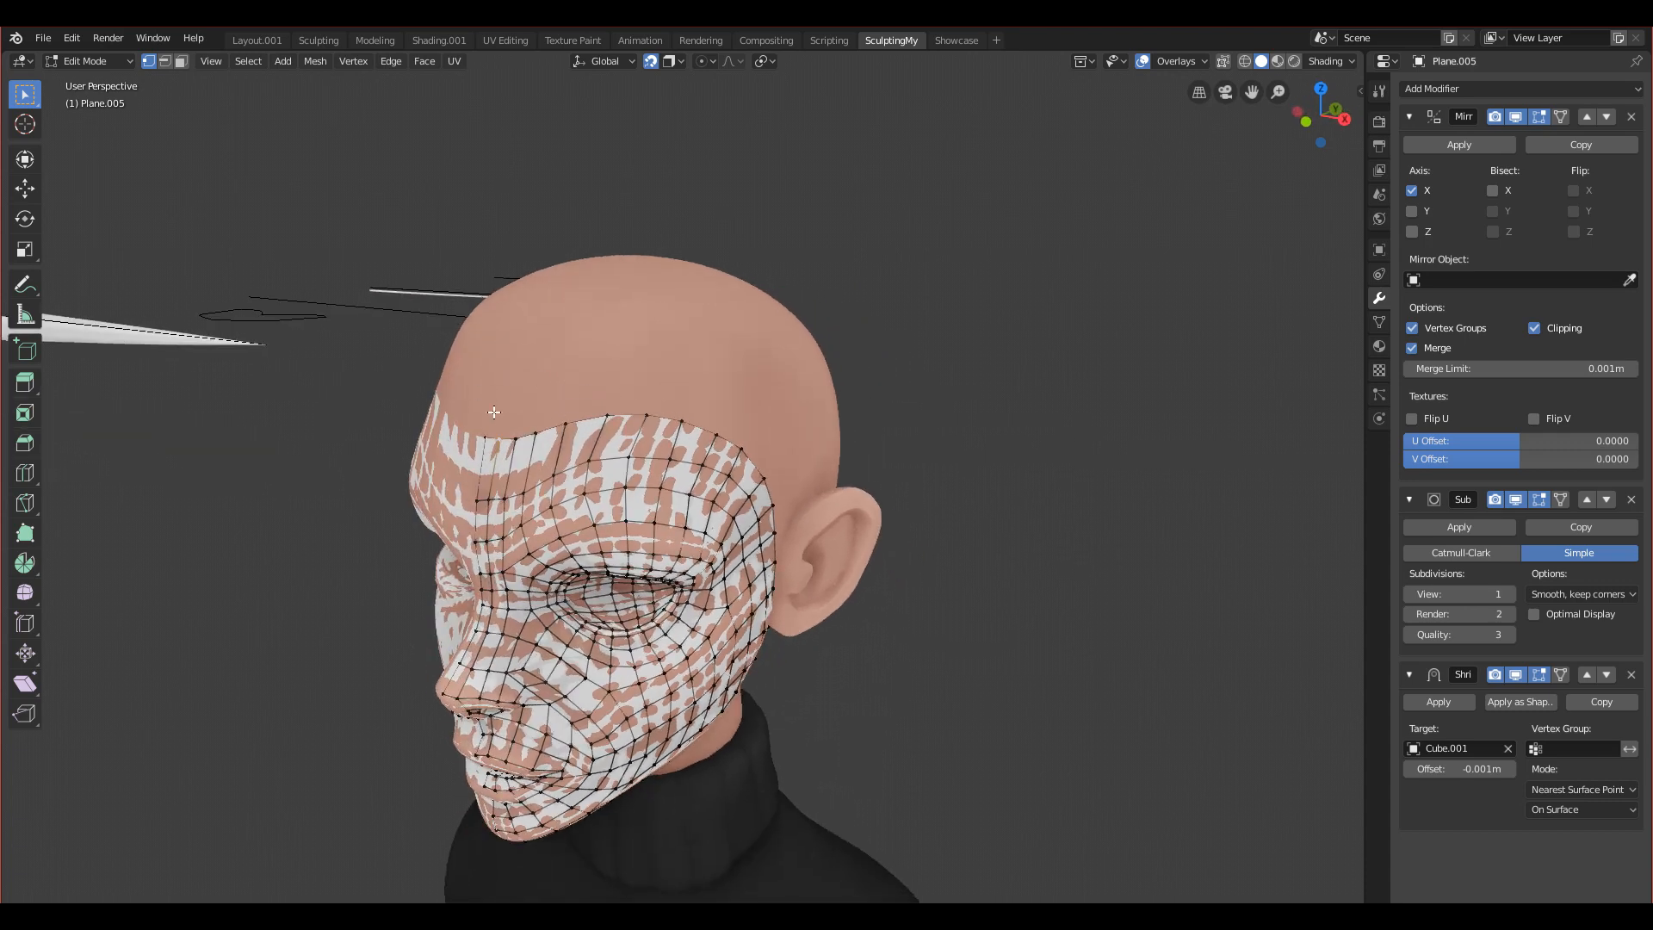
key("KP_1")
key("ctrl+Tab")
left_click(364, 552)
key("ctrl+Tab")
left_click(892, 540)
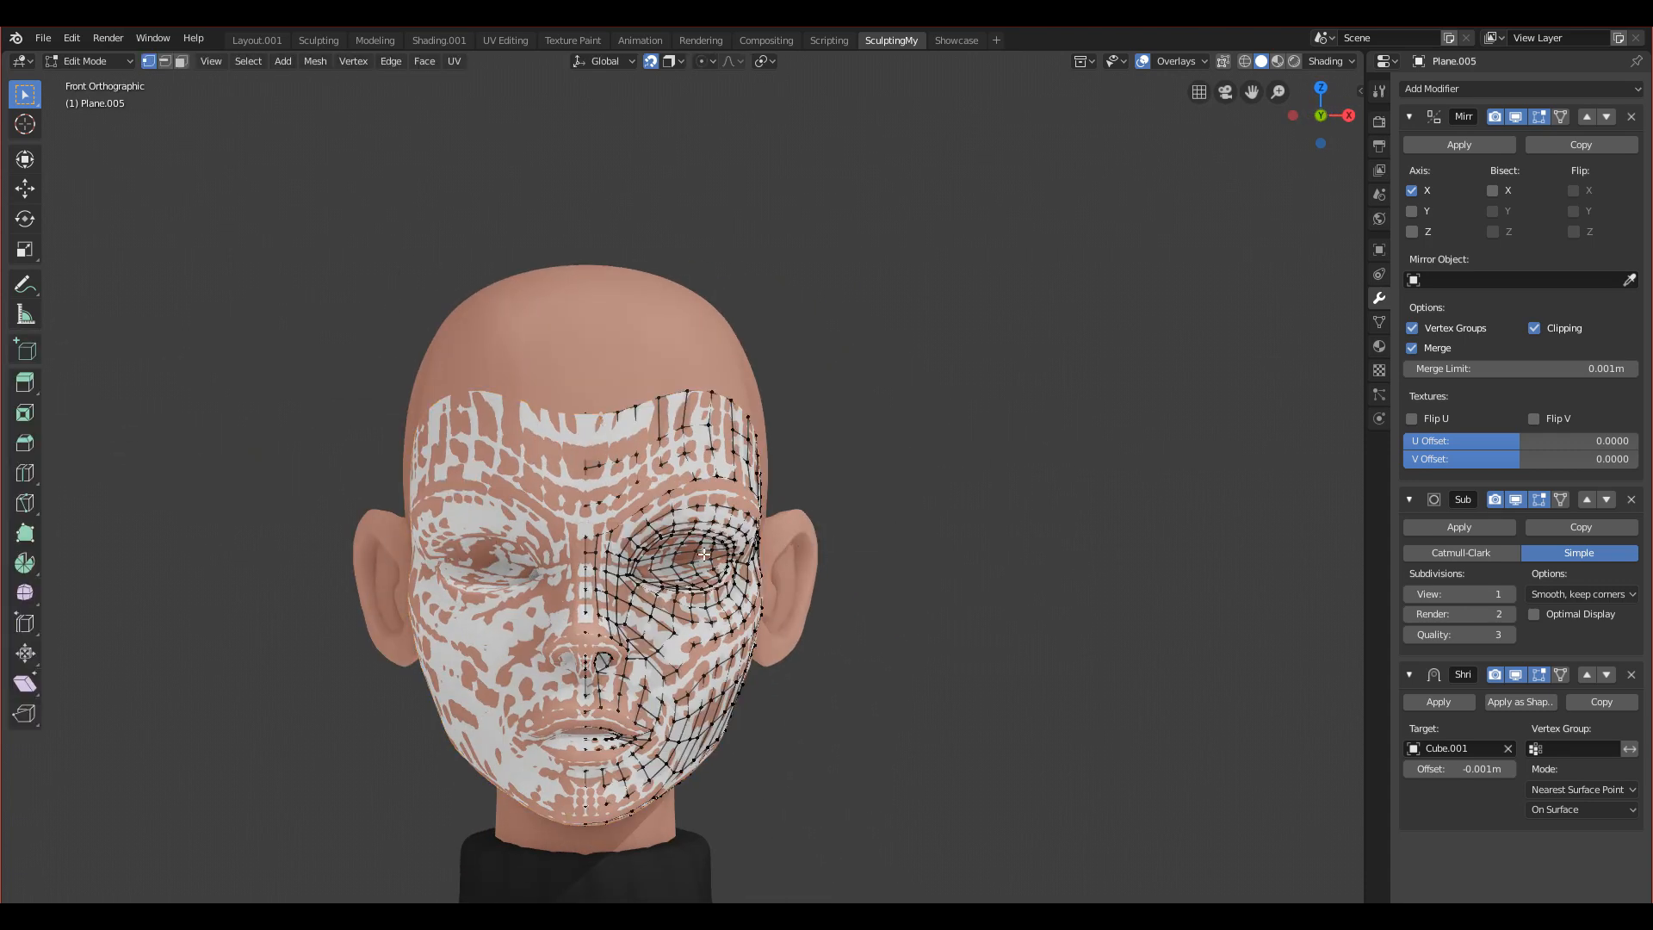
Step: Isolate the face mesh in local view in Object Mode and examine its surface from the front and back
key("KP_Divide")
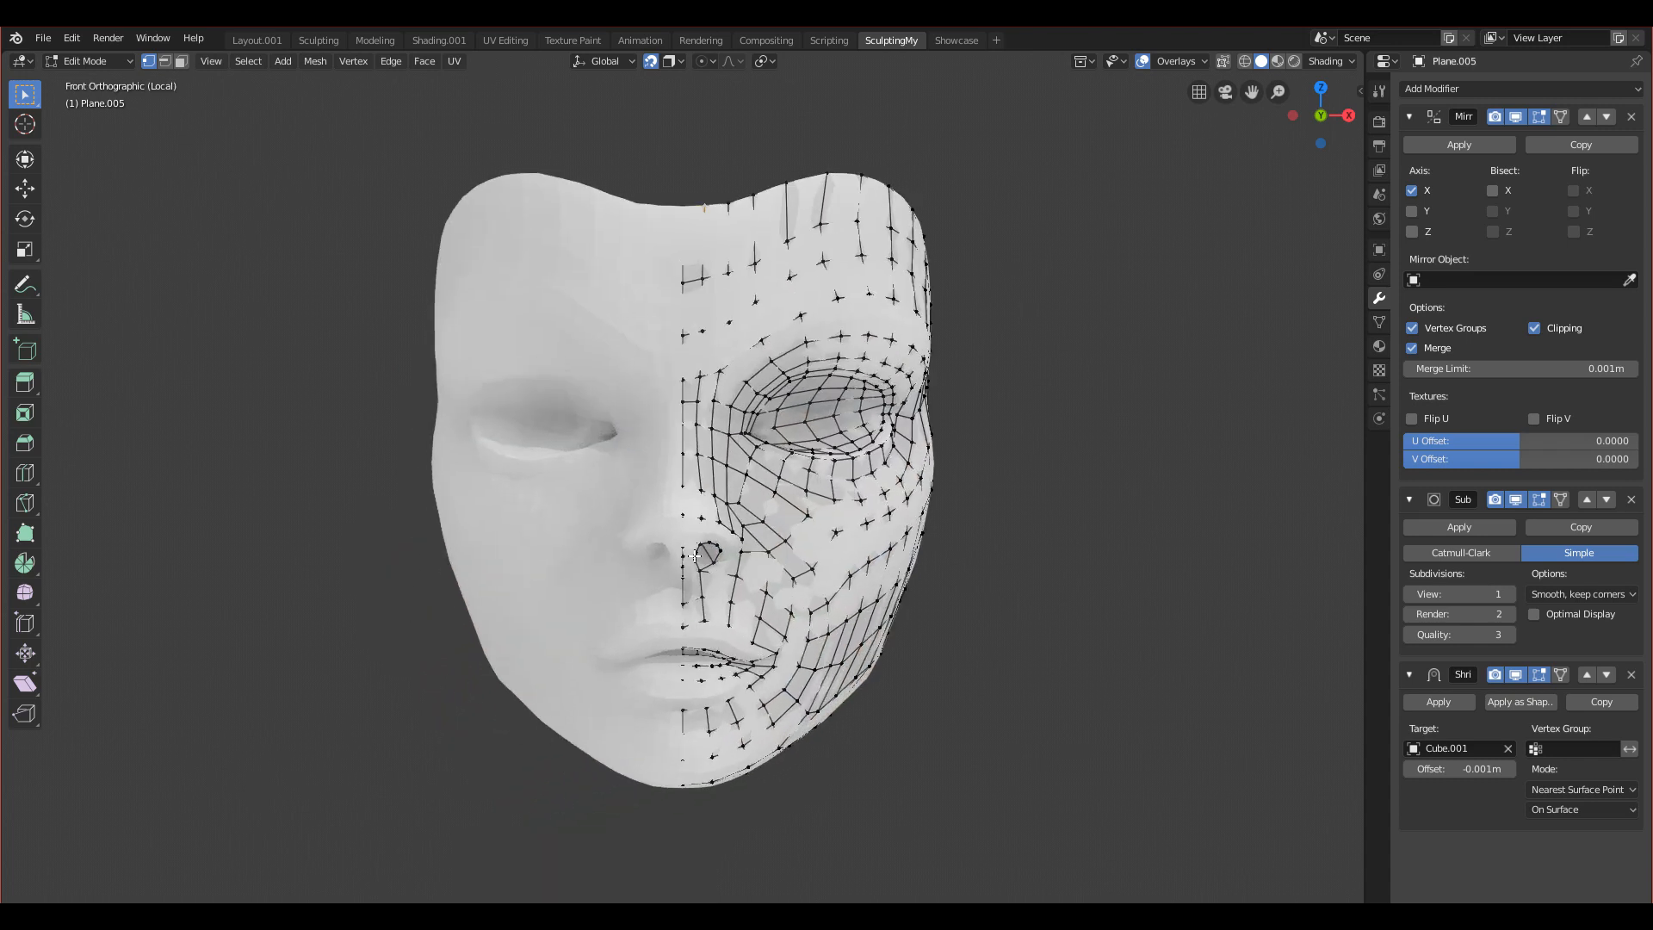
key("Tab")
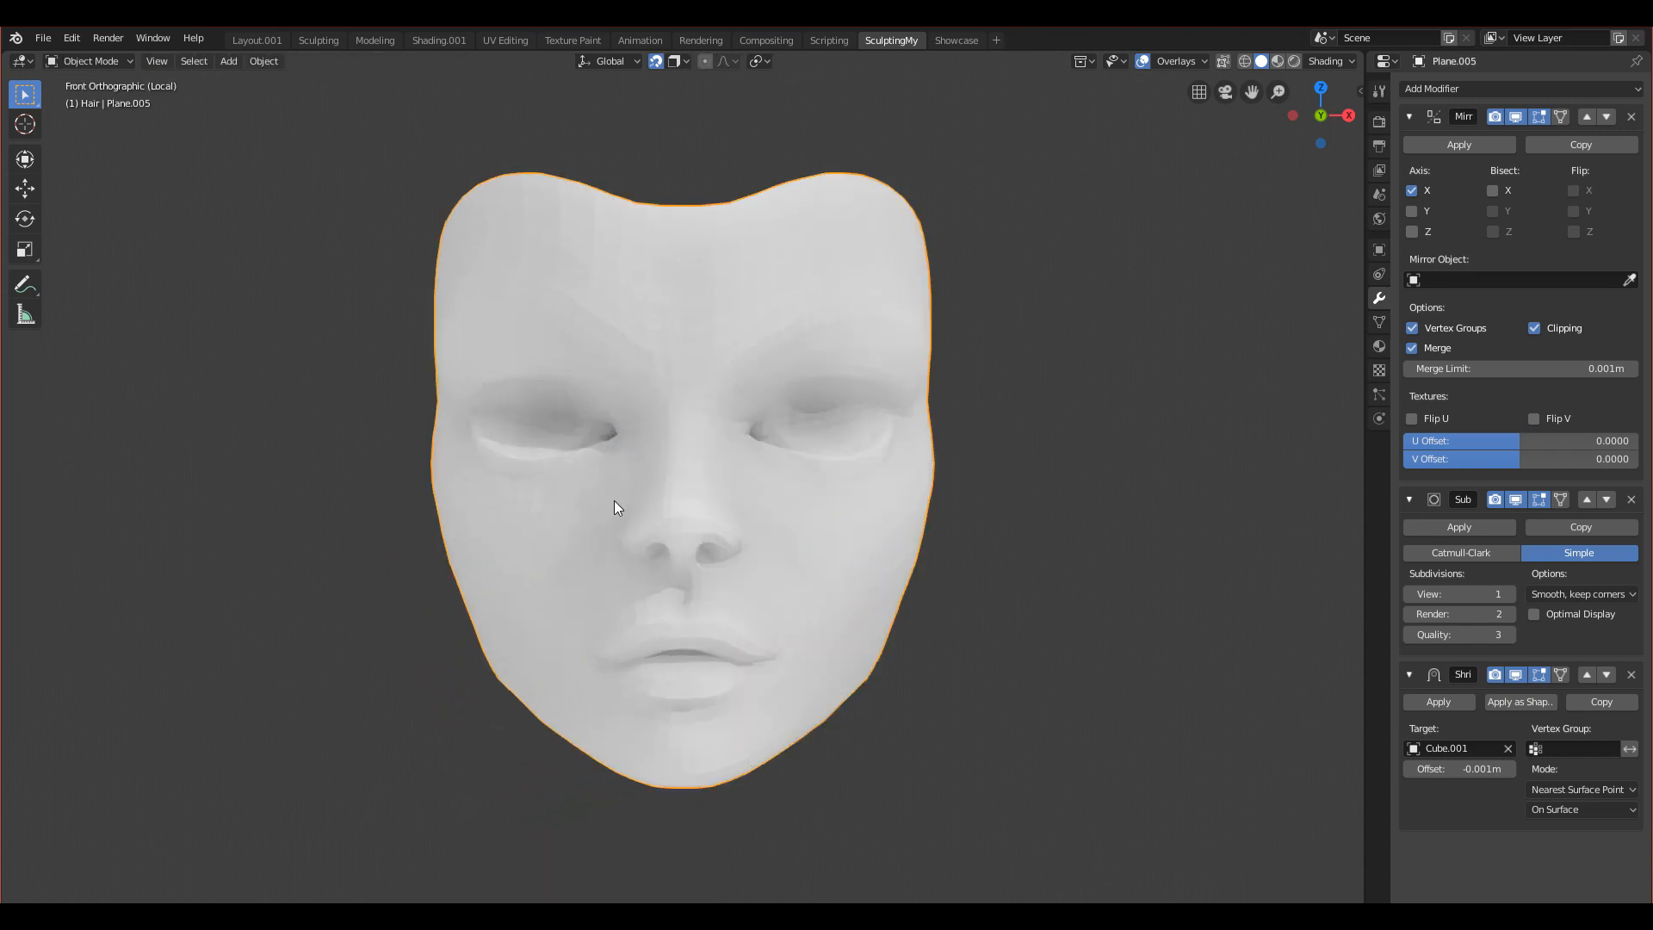
middle_click_drag(811, 502, 585, 582)
key("grave")
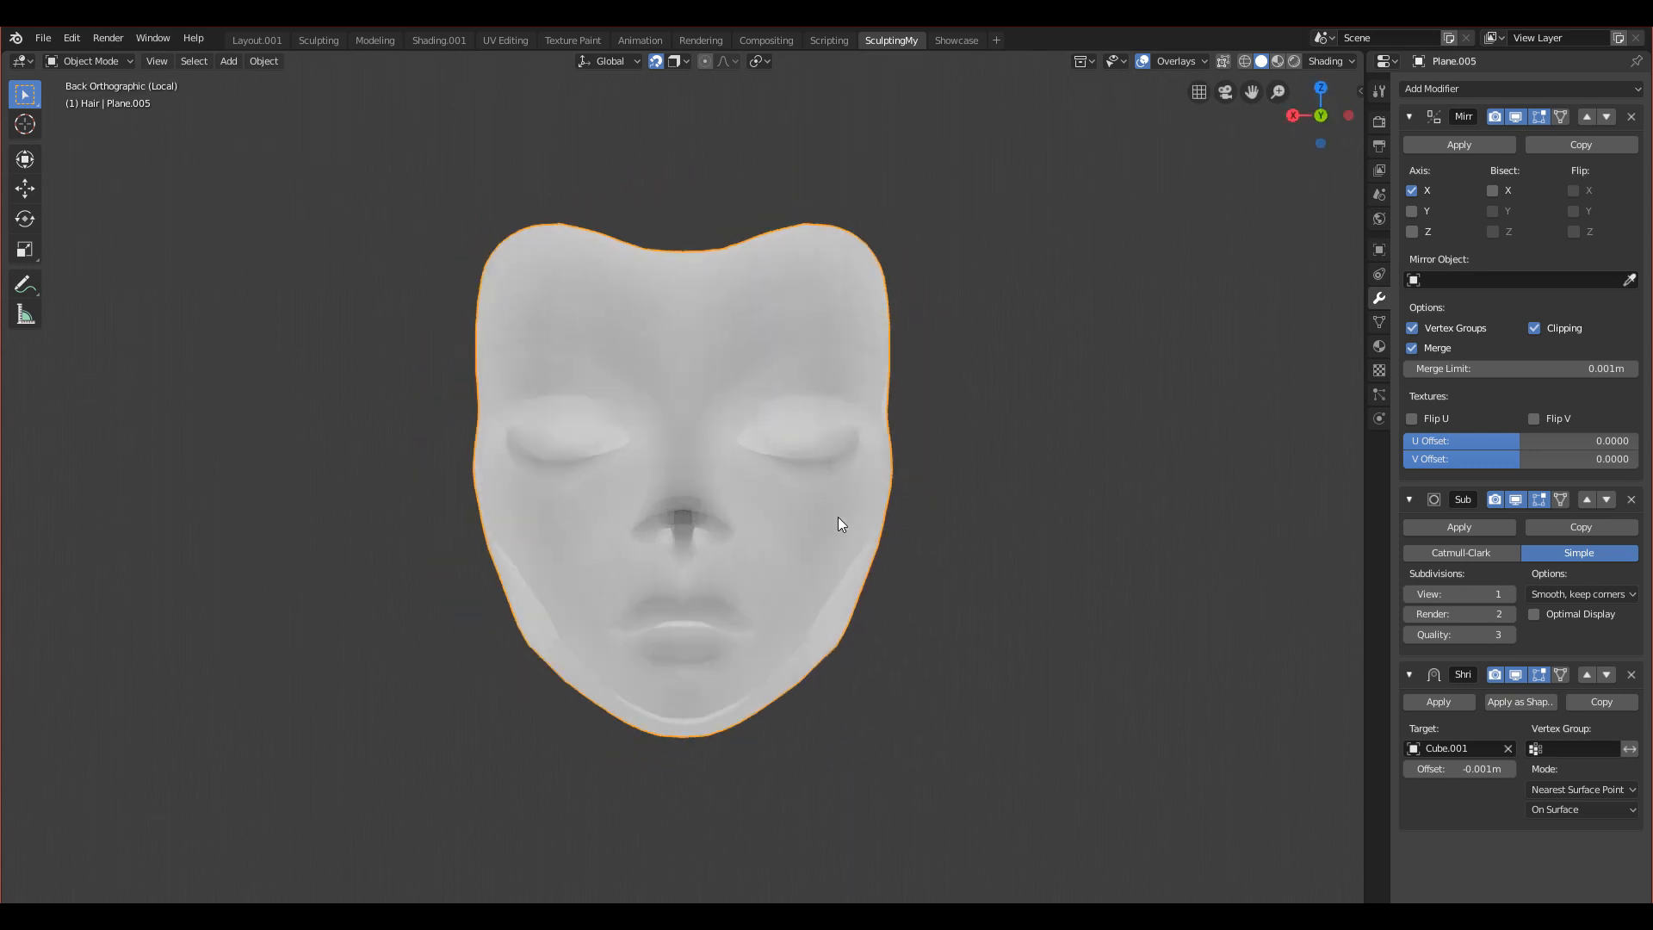
scroll(838, 518, "up", 3)
middle_click_drag(836, 522, 840, 537)
scroll(840, 537, "down", 2)
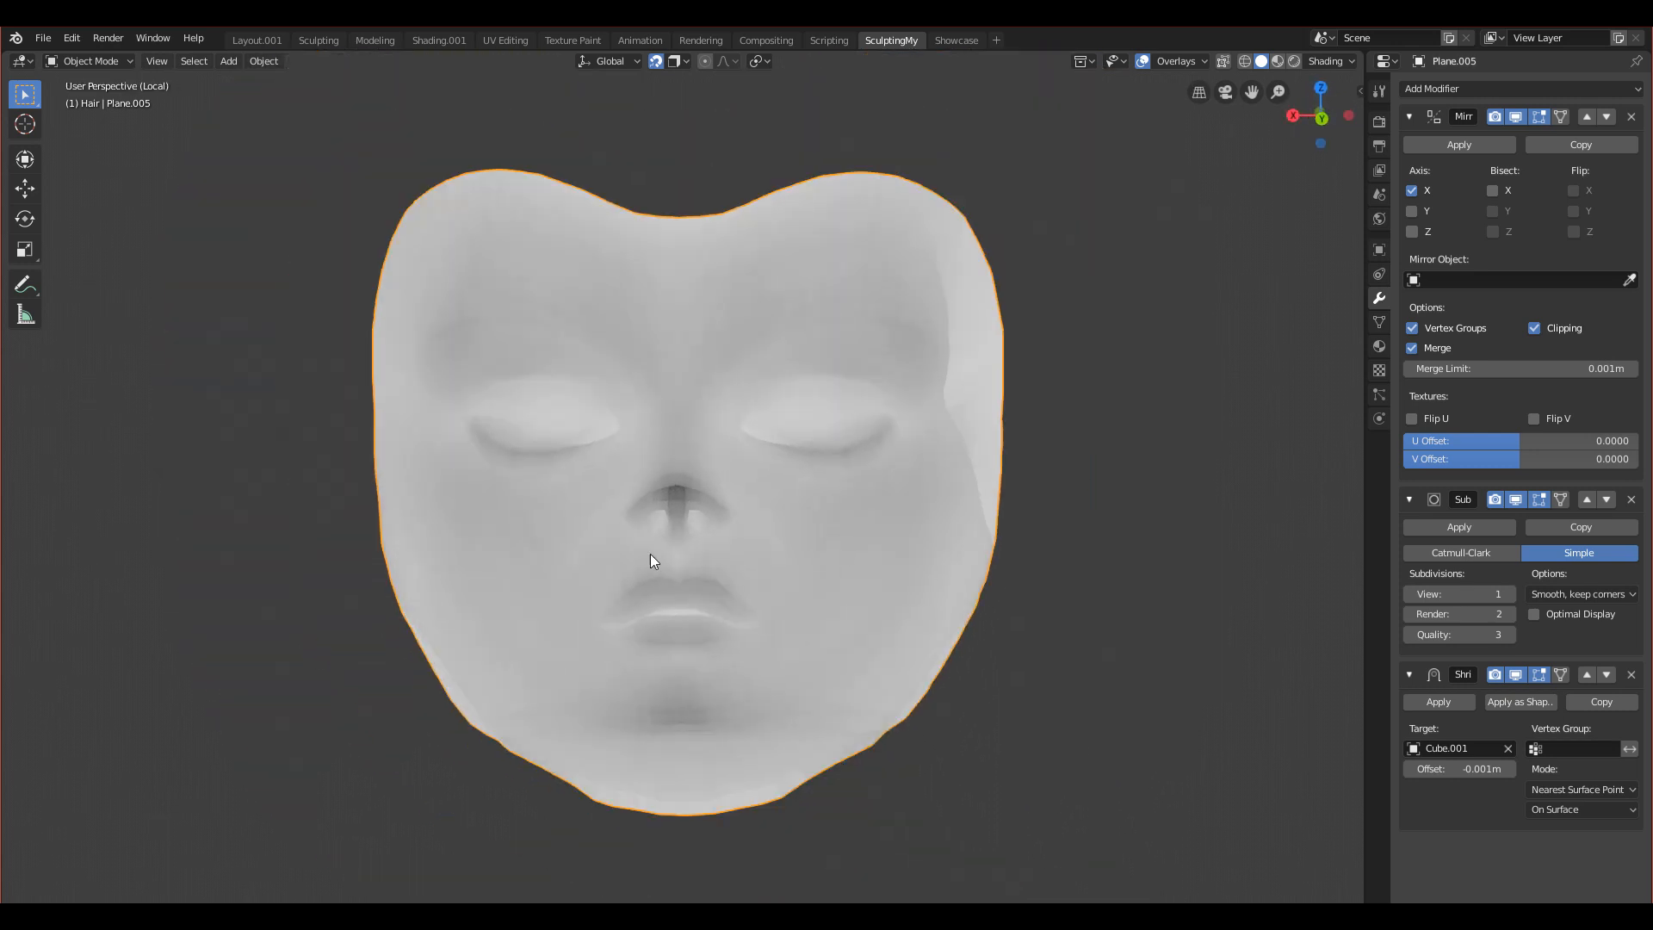
key("grave")
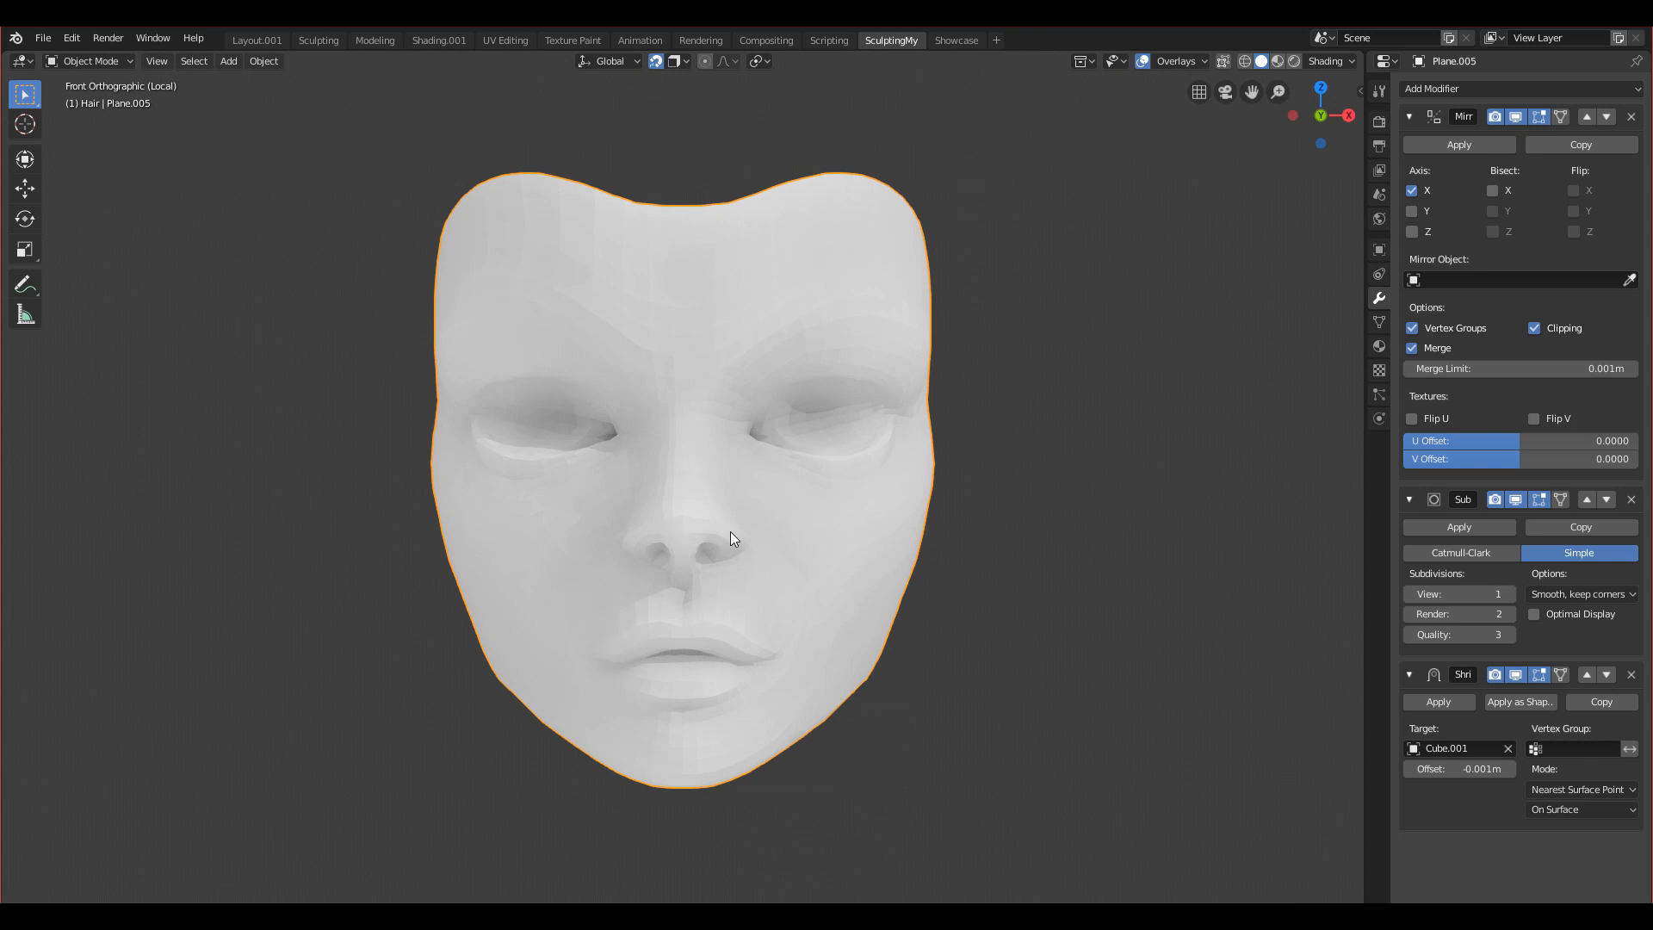